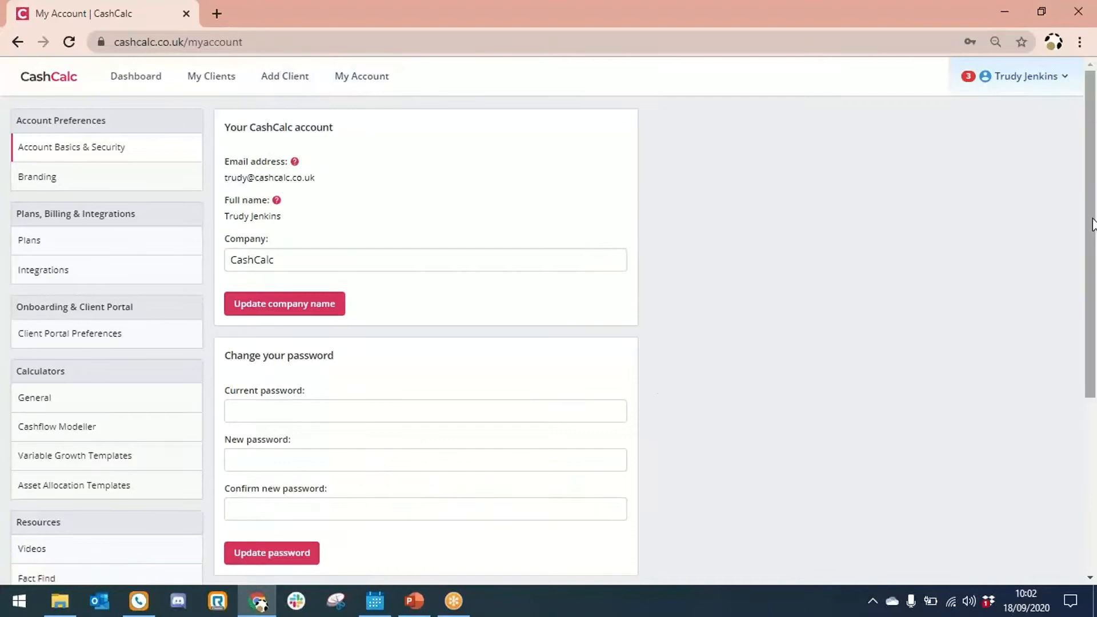
# Leave the My Account page and bring up the My Clients list
pyautogui.scroll(-1, 1093, 273)
pyautogui.moveTo(1093, 273); pyautogui.dragTo(1092, 409)
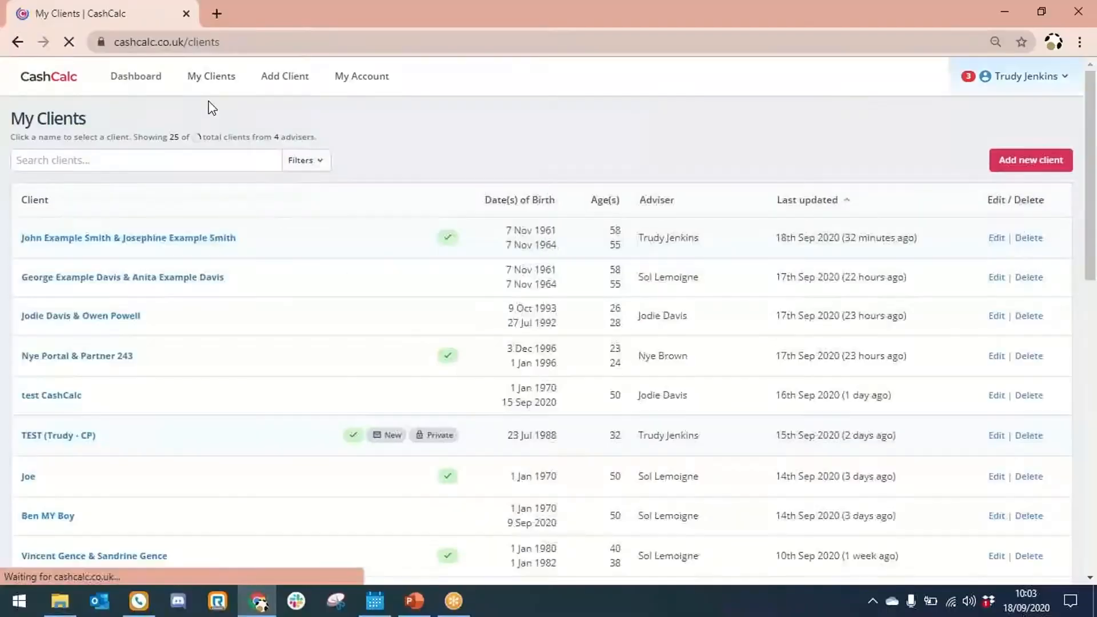
# Open the example couple's record and start a new Fact Find from Onboarding & Fact Find's More menu
pyautogui.click(173, 240)
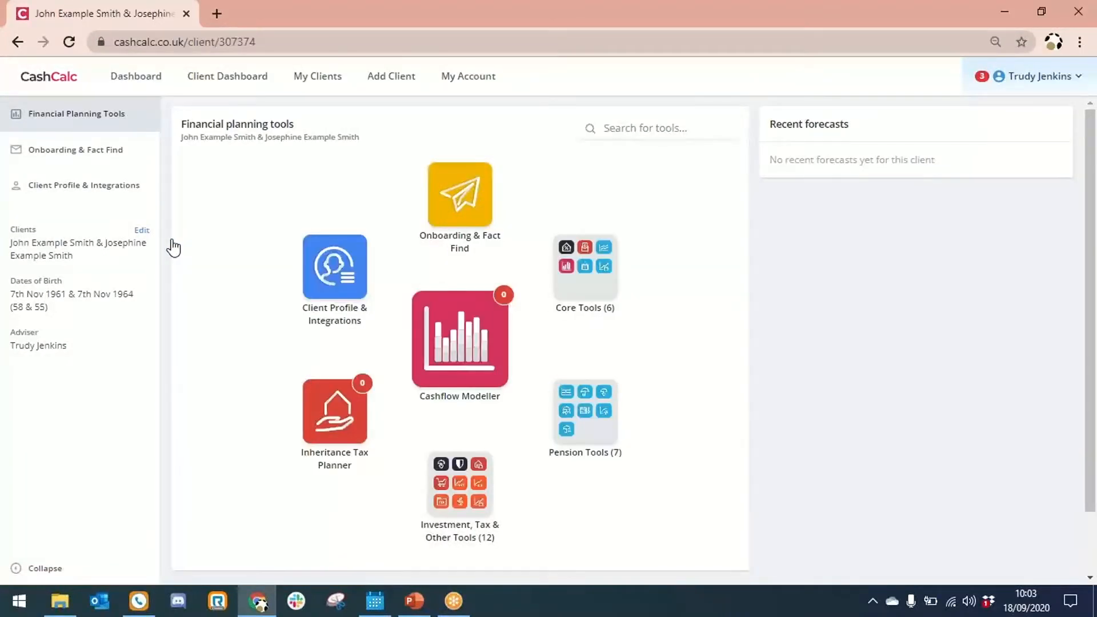
pyautogui.click(67, 160)
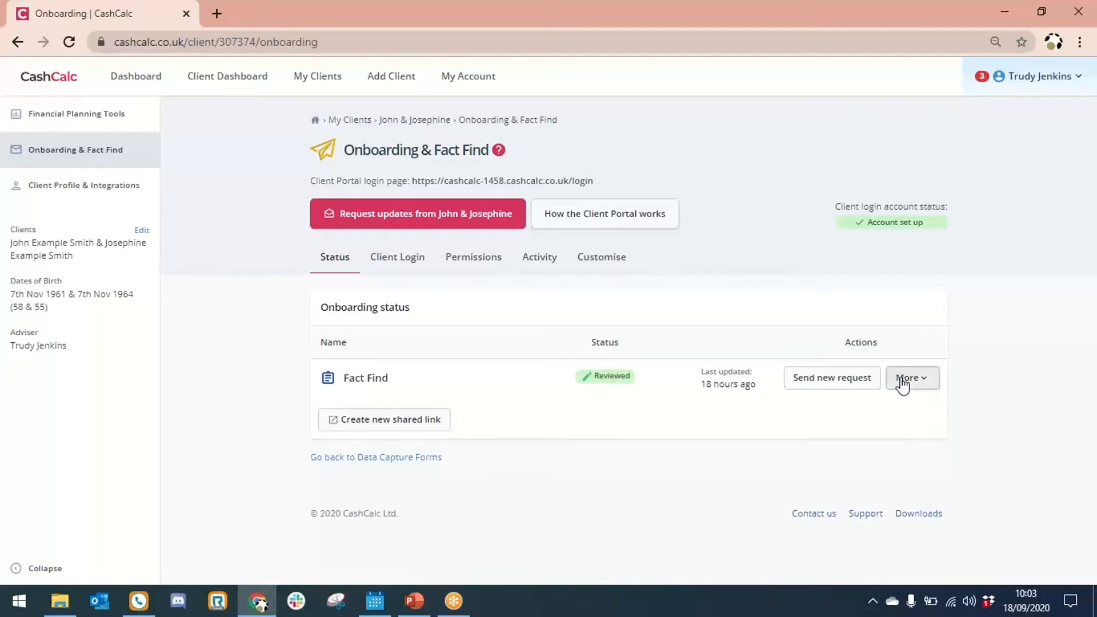
pyautogui.click(904, 380)
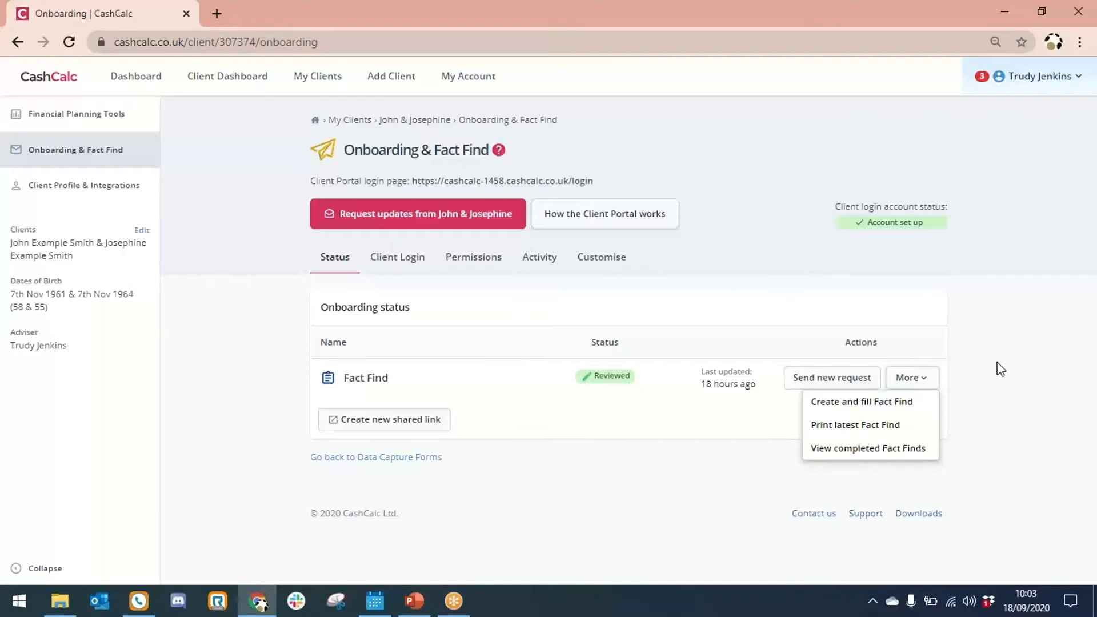
pyautogui.click(900, 412)
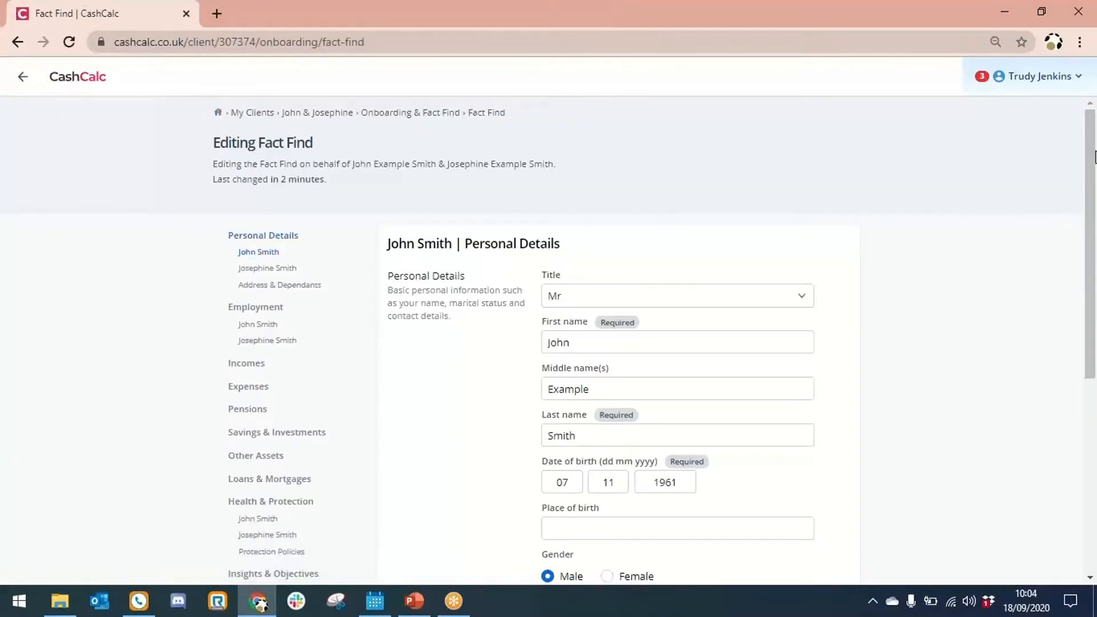
# Switch to the second client and open the Address & Dependants section
pyautogui.moveTo(1096, 158); pyautogui.dragTo(1095, 243)
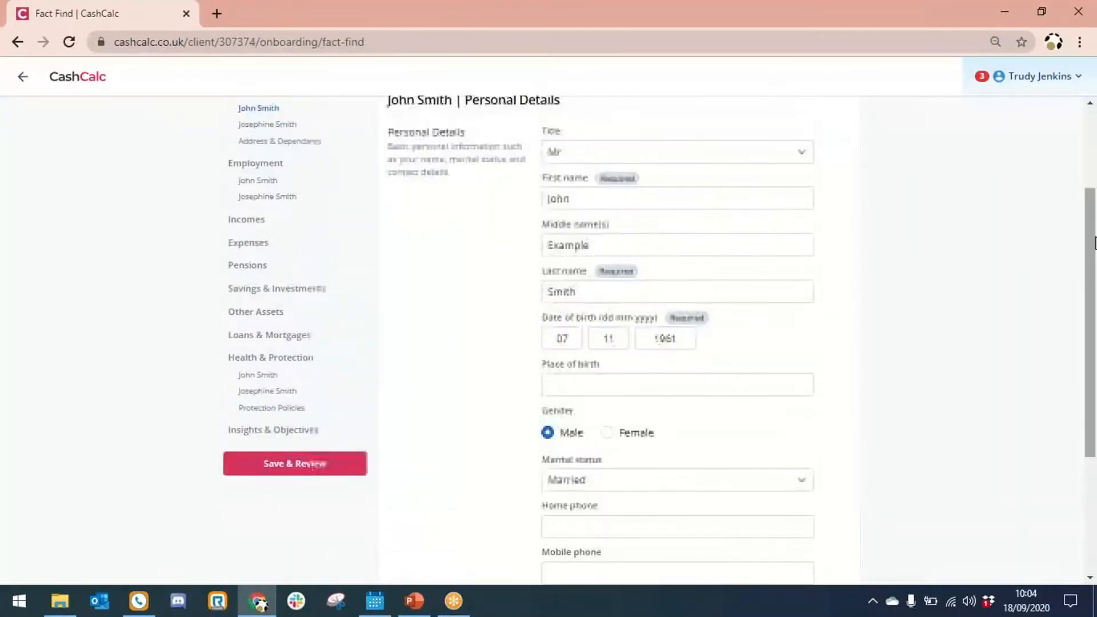
pyautogui.click(269, 127)
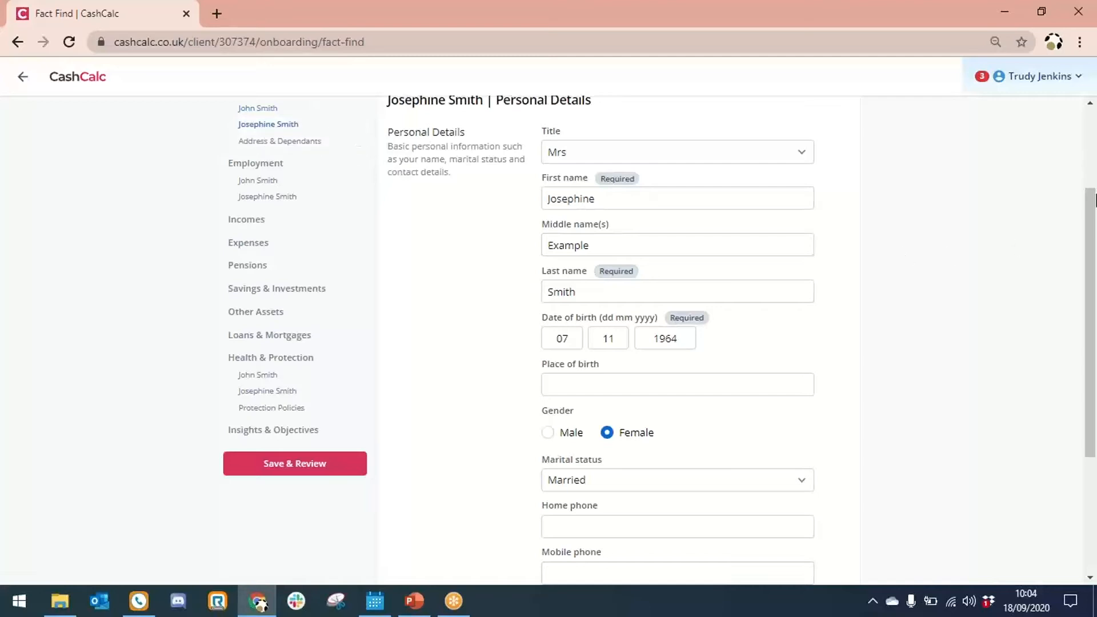
pyautogui.moveTo(1095, 200)
pyautogui.mouseDown()
pyautogui.moveTo(1096, 315)
pyautogui.moveTo(1095, 220)
pyautogui.mouseUp()
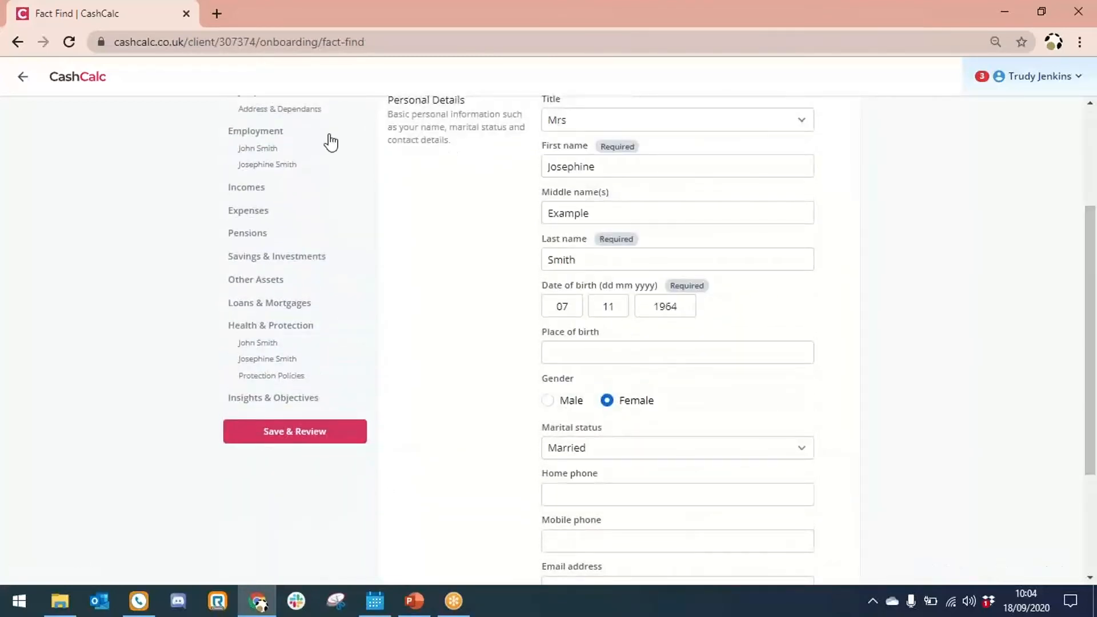
pyautogui.click(292, 110)
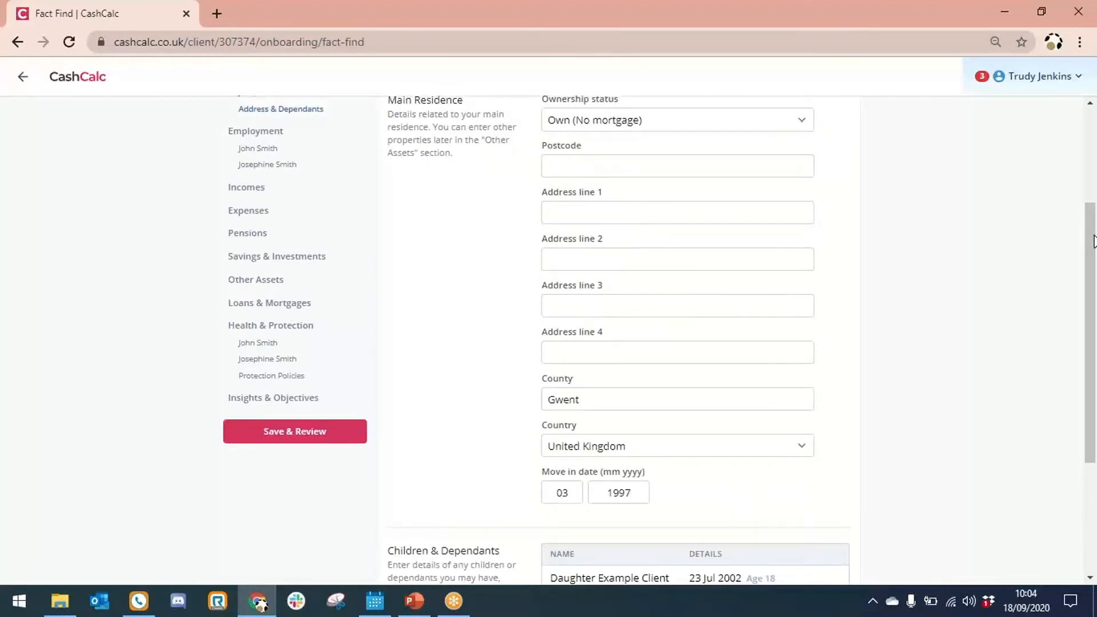
# Enter residence postcode NP20, pick the suggested '40…' first address line, and continue to Employment
pyautogui.click(615, 165)
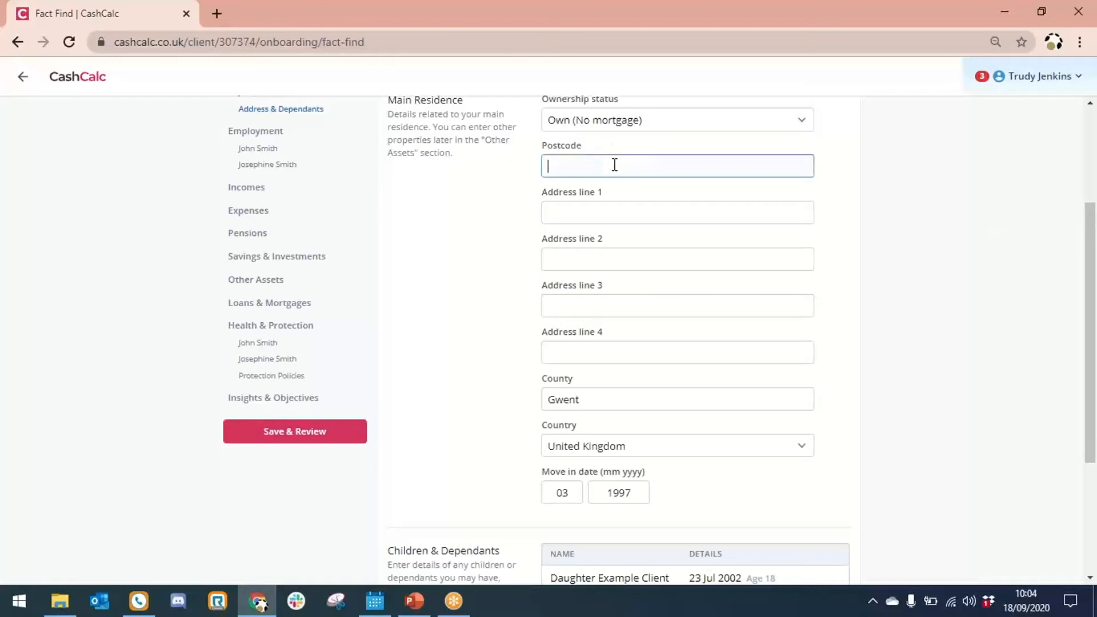
pyautogui.write('NP20 4NH')
pyautogui.click(607, 201)
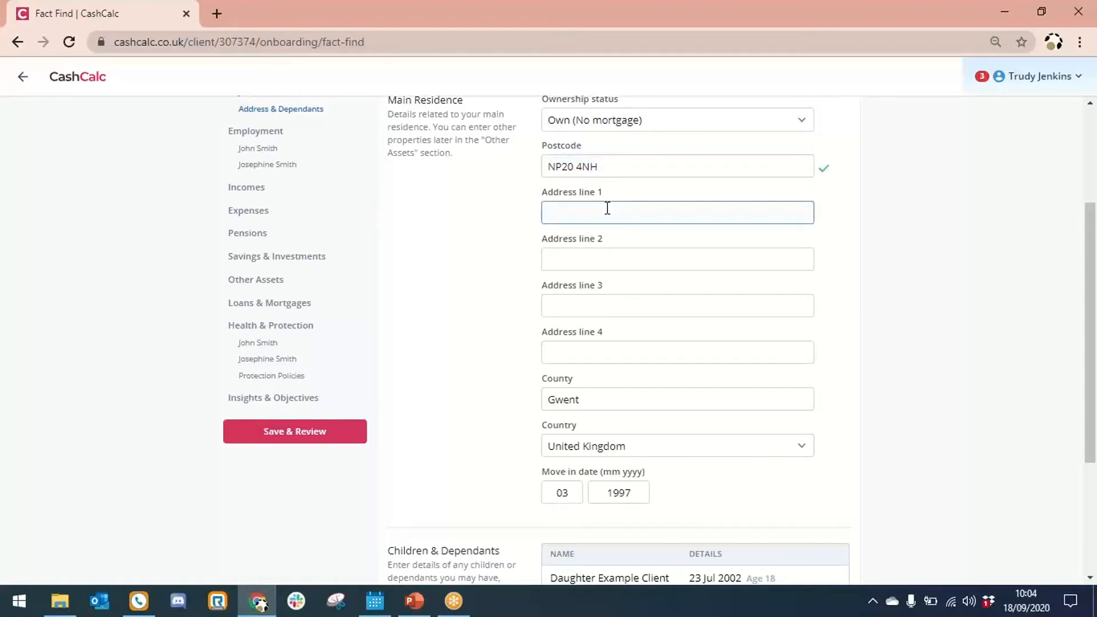
pyautogui.write('40')
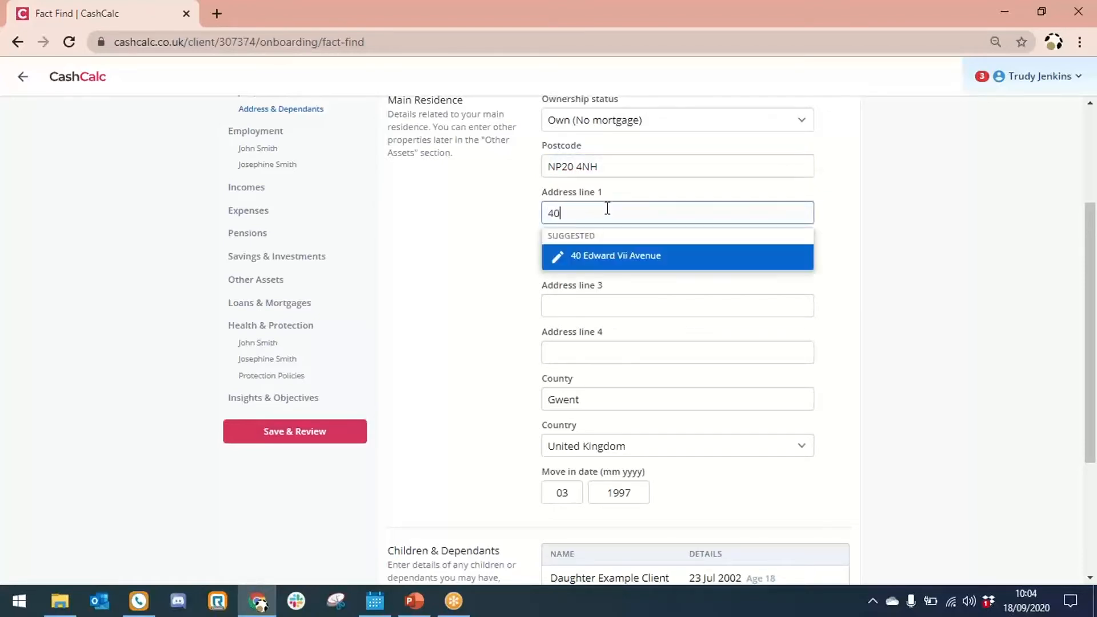
pyautogui.click(603, 257)
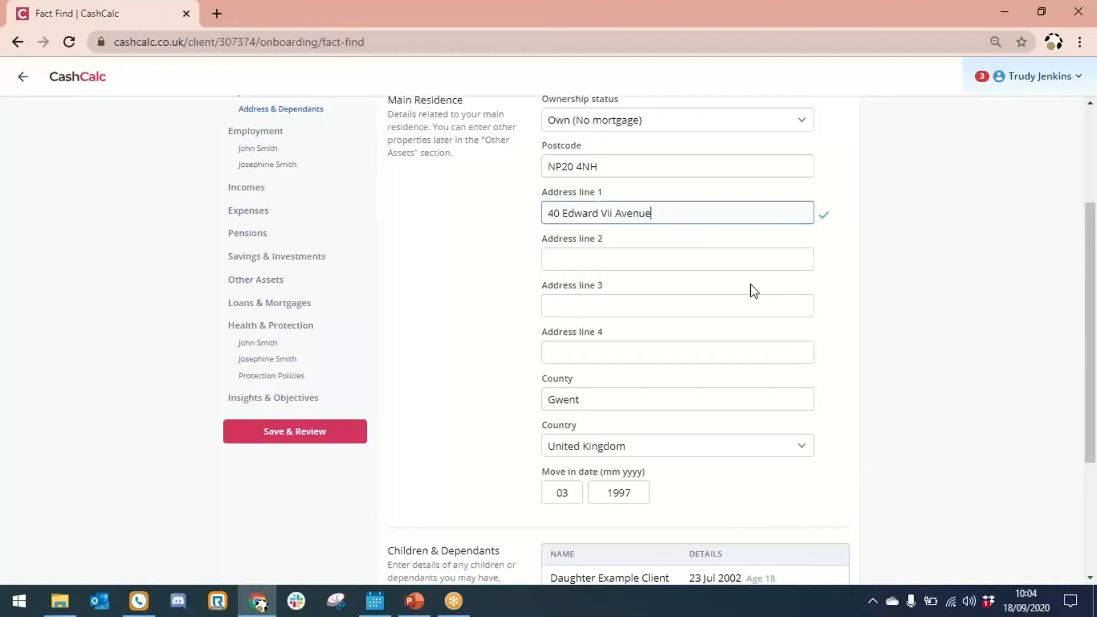
pyautogui.click(1095, 281)
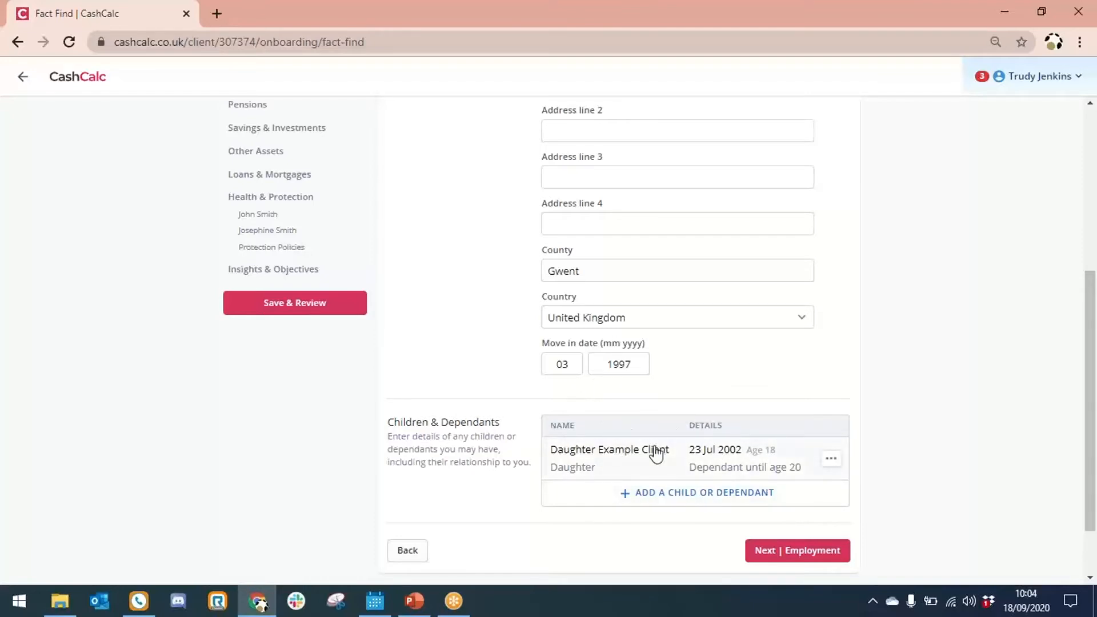
pyautogui.click(781, 559)
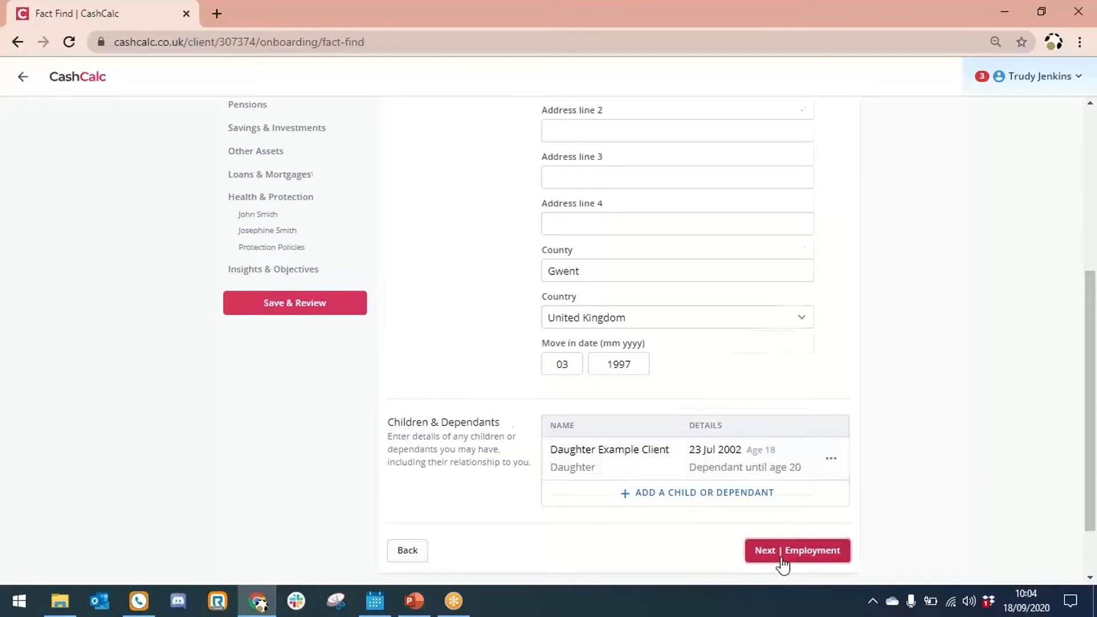
# Add the first client's salary of £70,700 gross a year, with net estimated at £4,000 monthly
pyautogui.moveTo(1091, 363); pyautogui.dragTo(1092, 252)
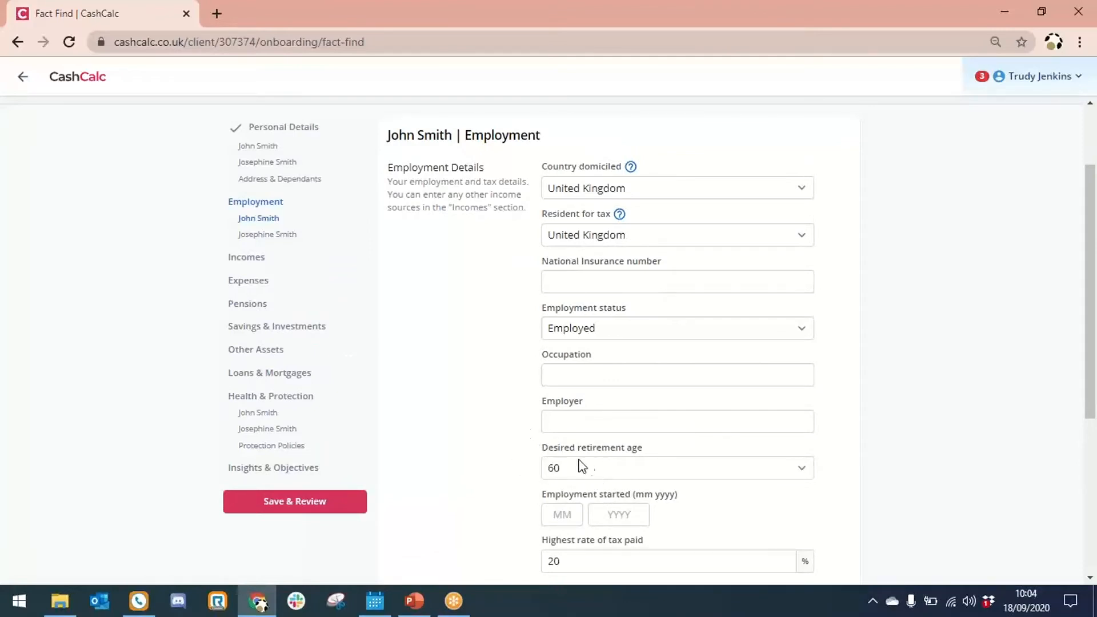
pyautogui.click(270, 236)
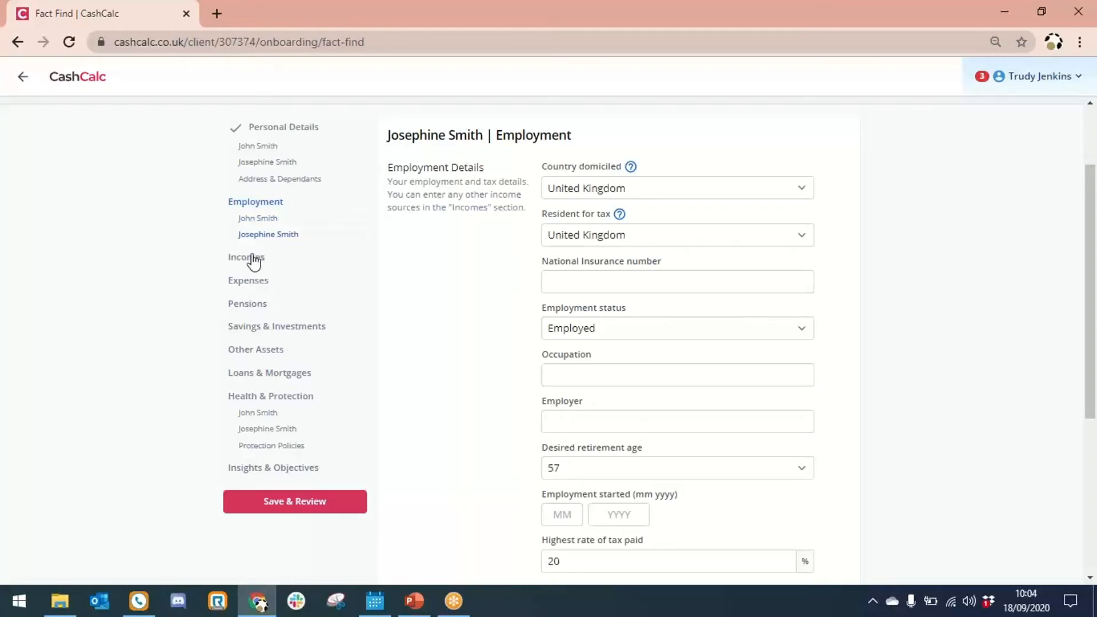
pyautogui.click(251, 259)
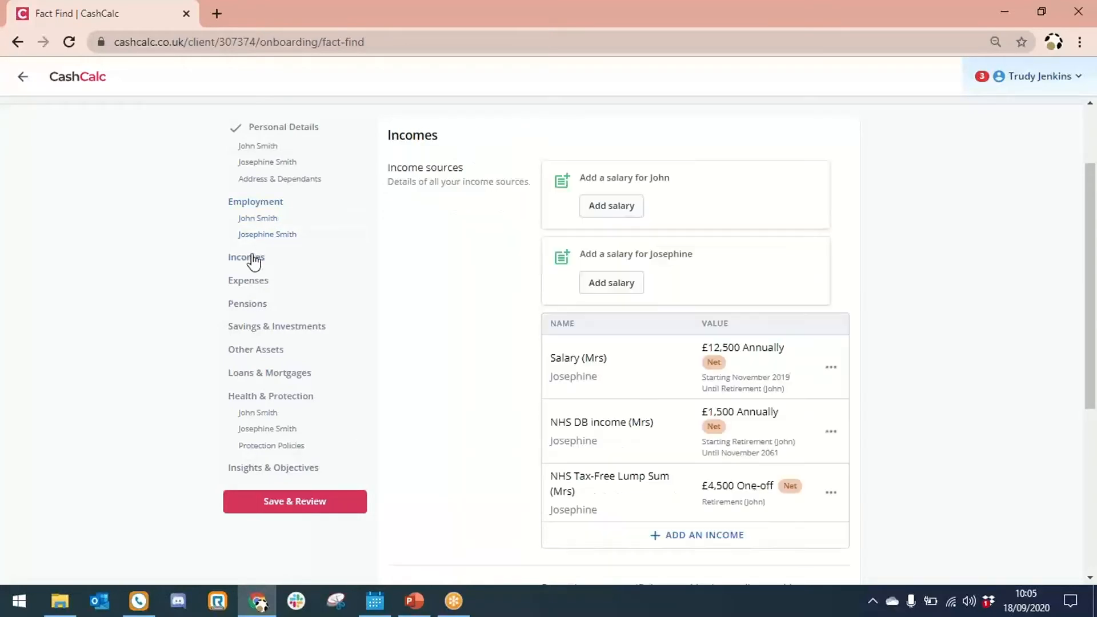
pyautogui.click(610, 206)
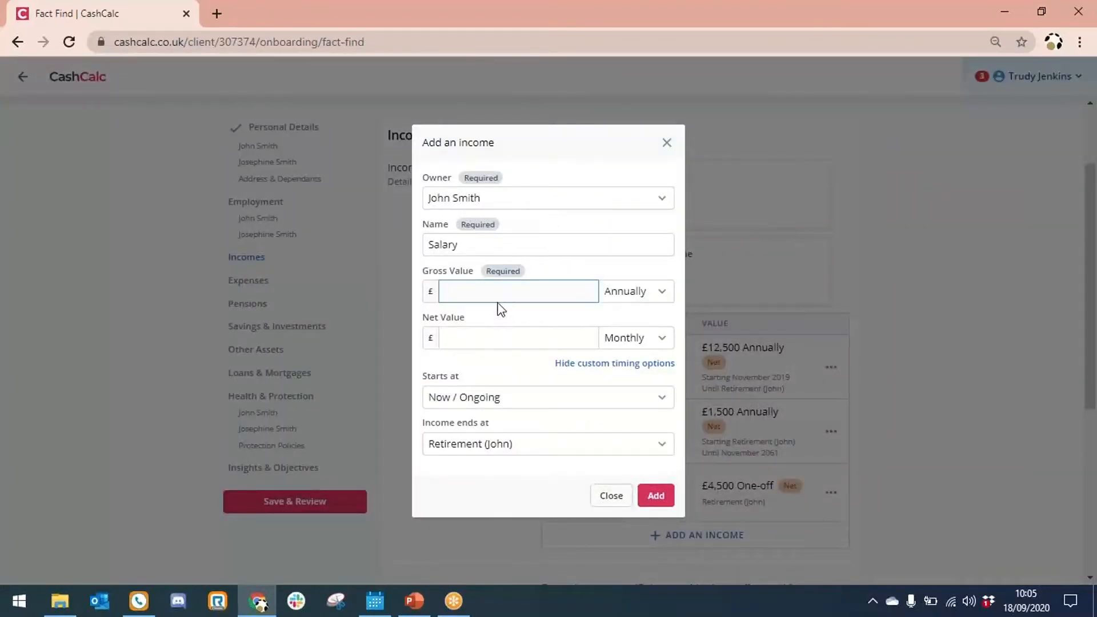
pyautogui.write('70700')
pyautogui.click(481, 338)
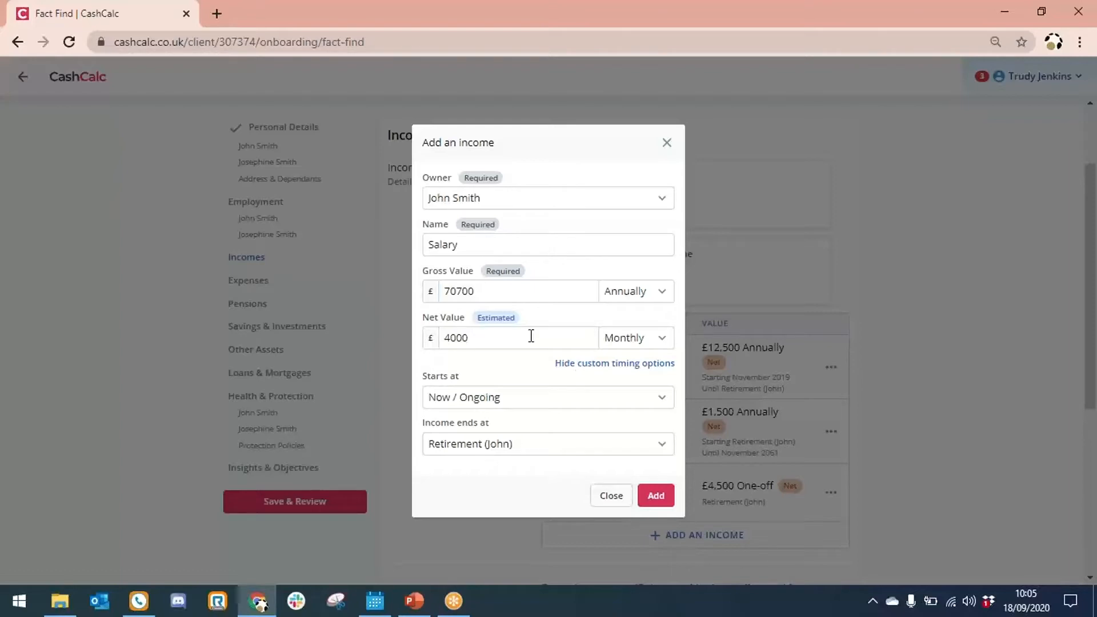
pyautogui.click(657, 496)
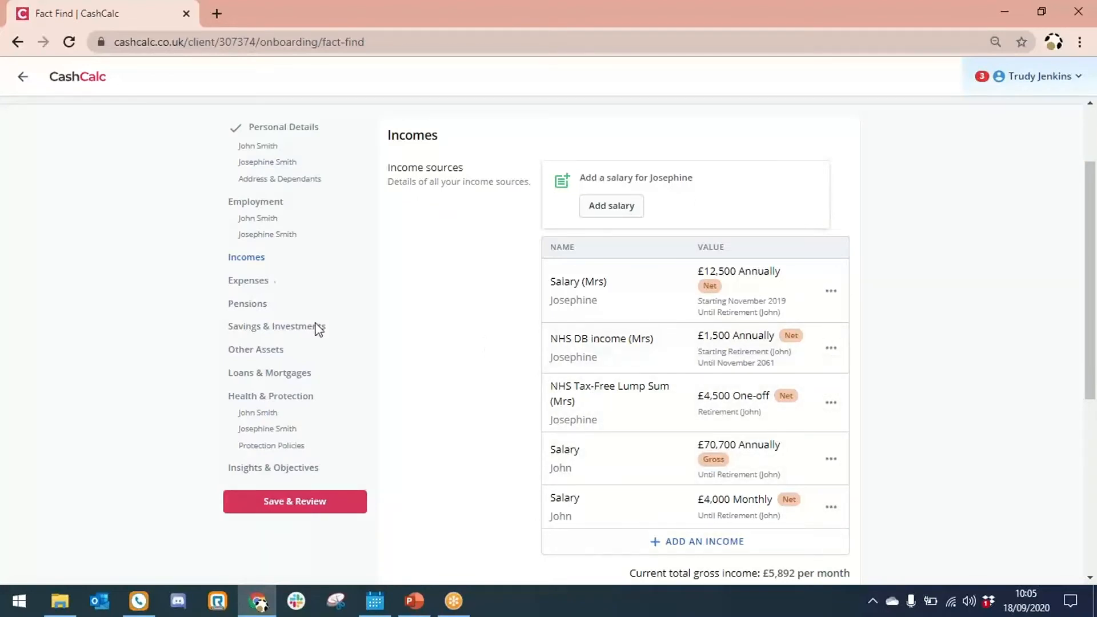
# Look through Expenses and Pensions, opening a new pension form and abandoning it unsaved
pyautogui.click(261, 286)
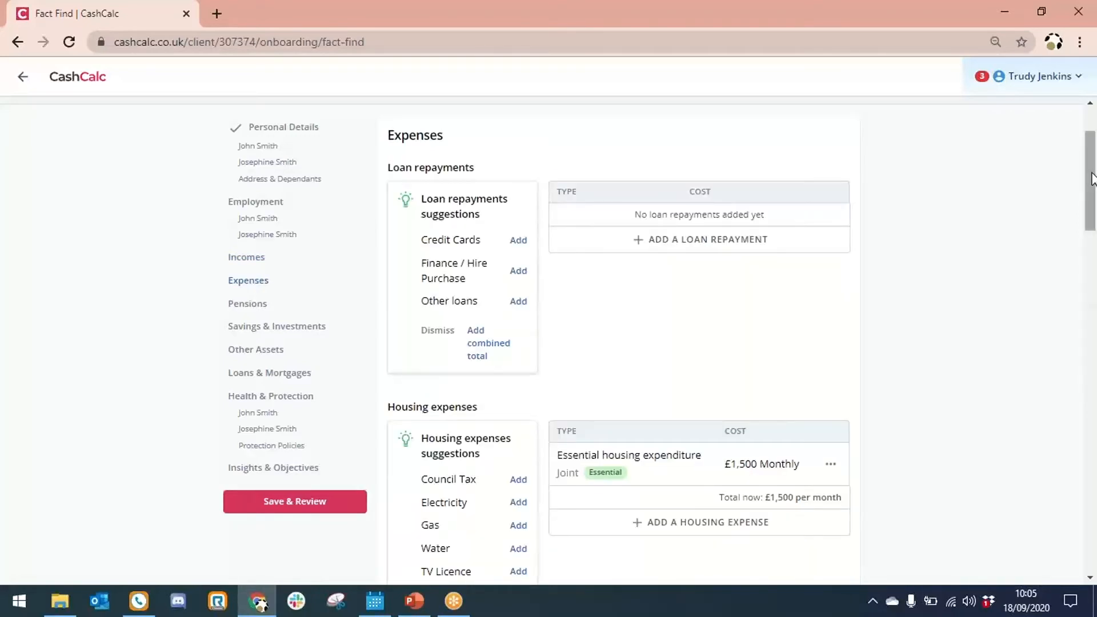
pyautogui.moveTo(1091, 179); pyautogui.dragTo(1092, 239)
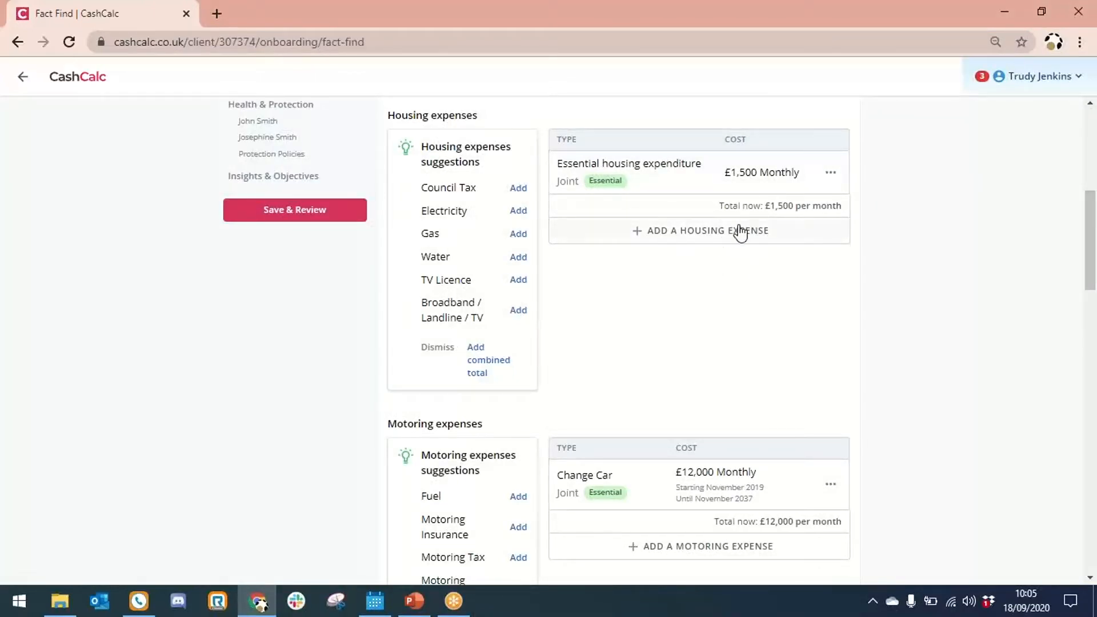
pyautogui.moveTo(1091, 221); pyautogui.dragTo(1091, 163)
pyautogui.click(245, 305)
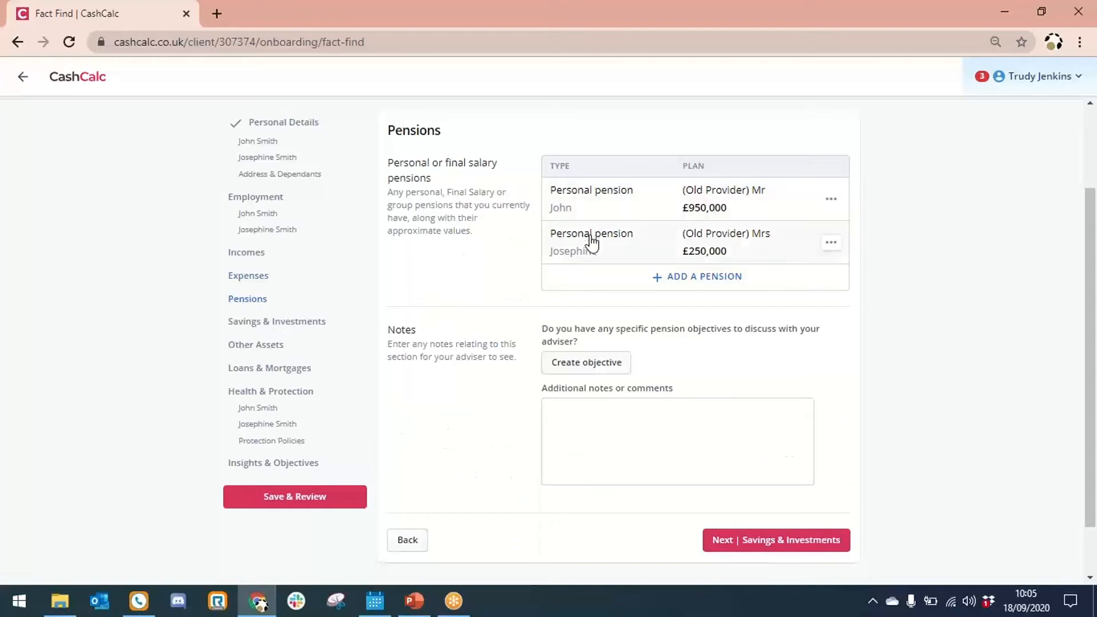
pyautogui.click(686, 277)
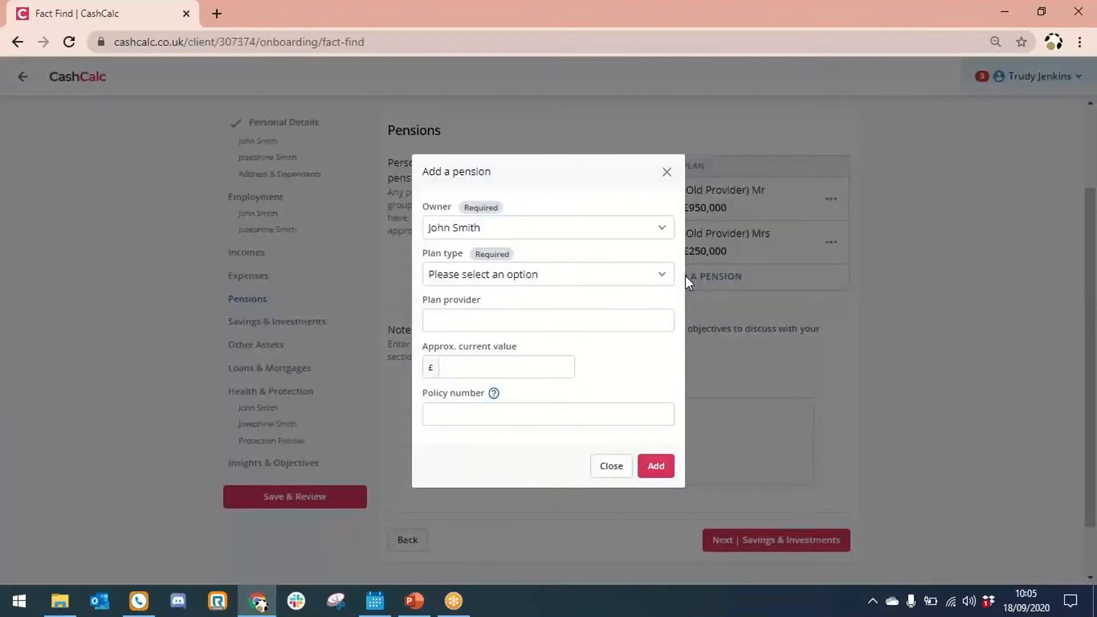
pyautogui.click(484, 228)
pyautogui.click(481, 224)
pyautogui.click(481, 276)
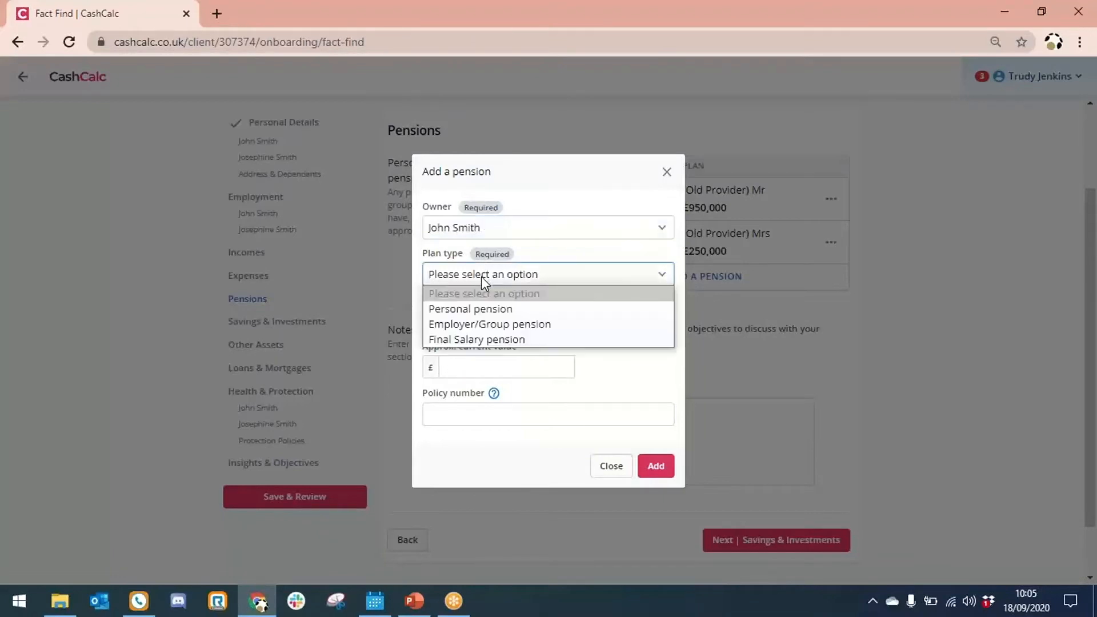
pyautogui.click(482, 277)
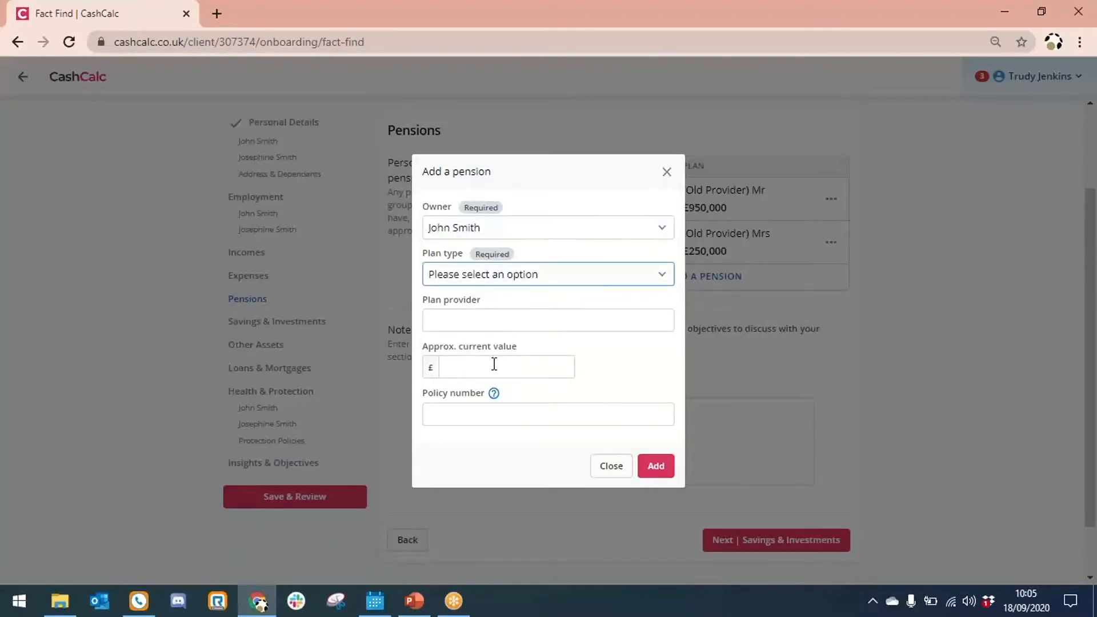
pyautogui.click(668, 181)
# Add the jointly owned home as an Other Asset with £125,000 acquisition cost
pyautogui.click(289, 321)
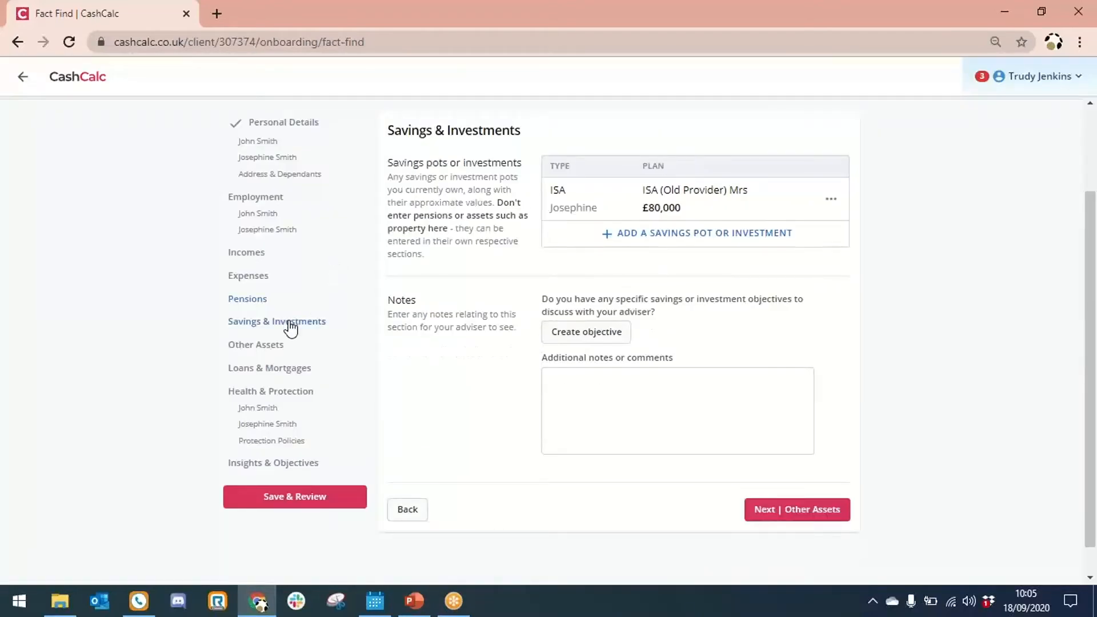
pyautogui.click(266, 346)
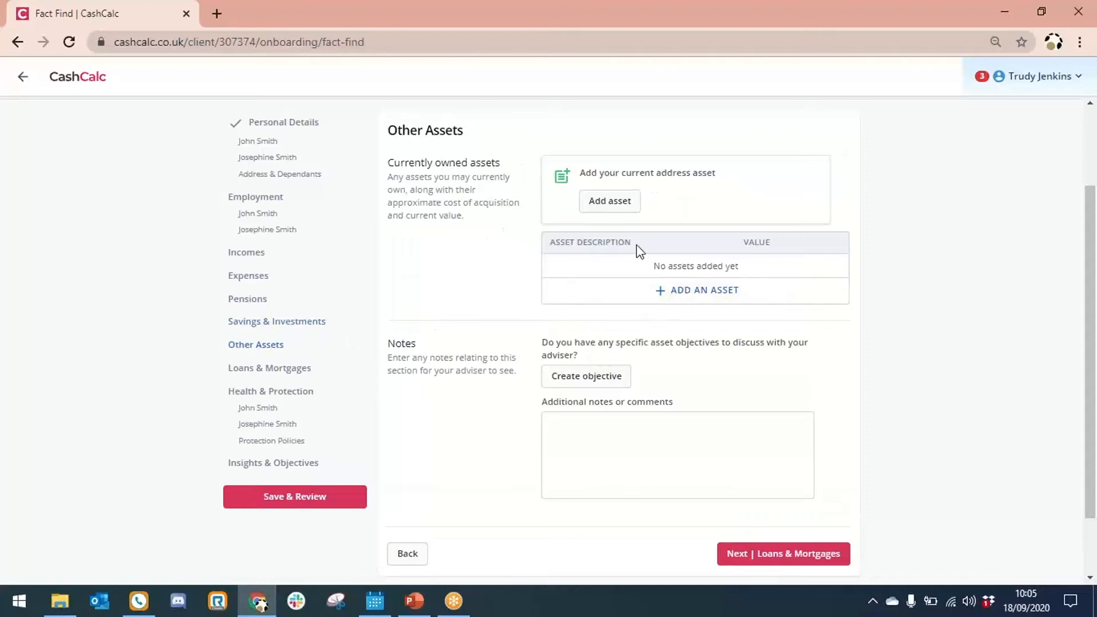
pyautogui.click(617, 202)
pyautogui.click(525, 229)
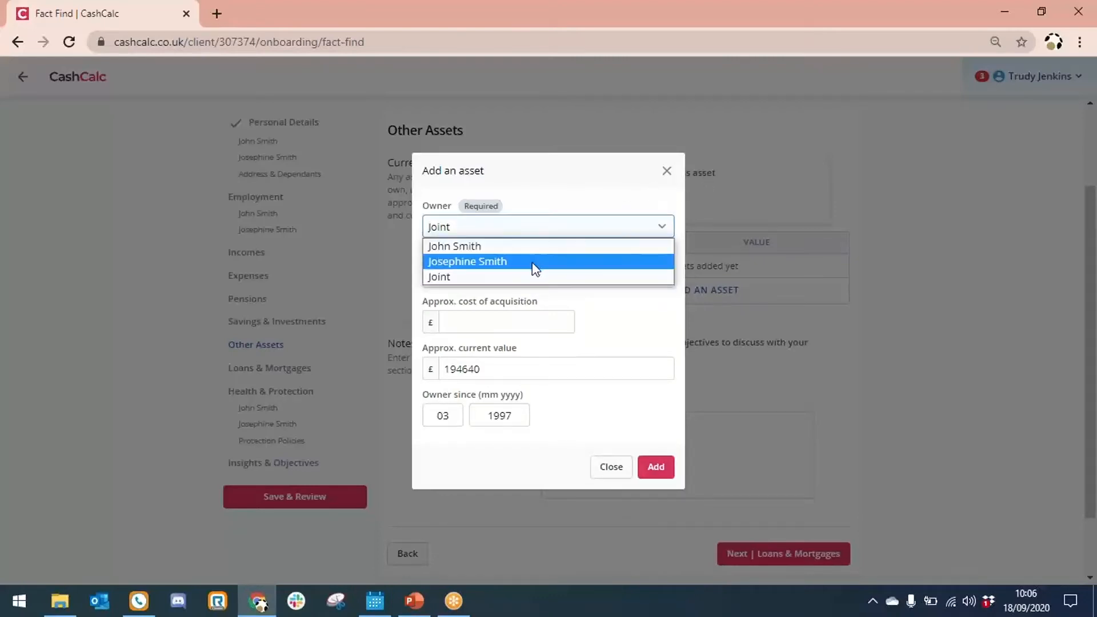
pyautogui.click(522, 277)
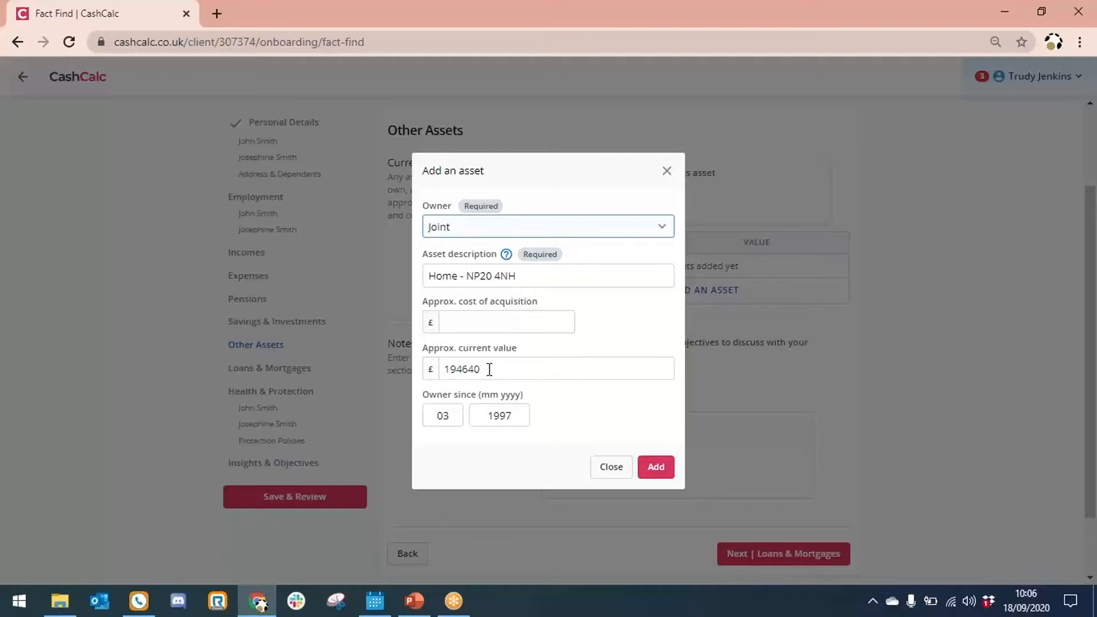
pyautogui.moveTo(489, 369); pyautogui.dragTo(441, 376)
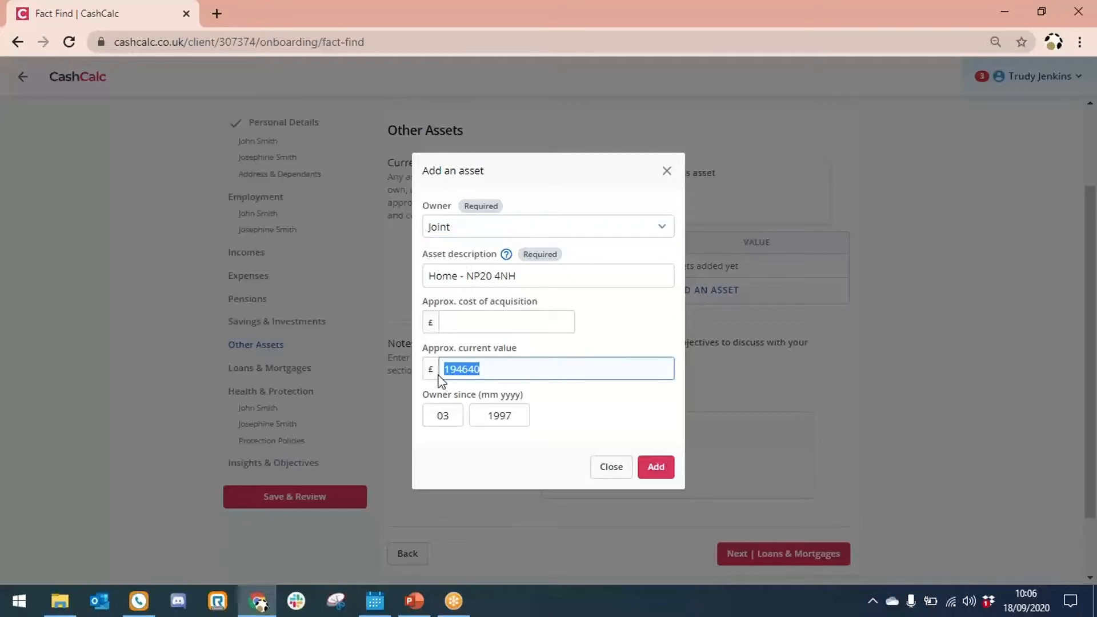
pyautogui.click(450, 327)
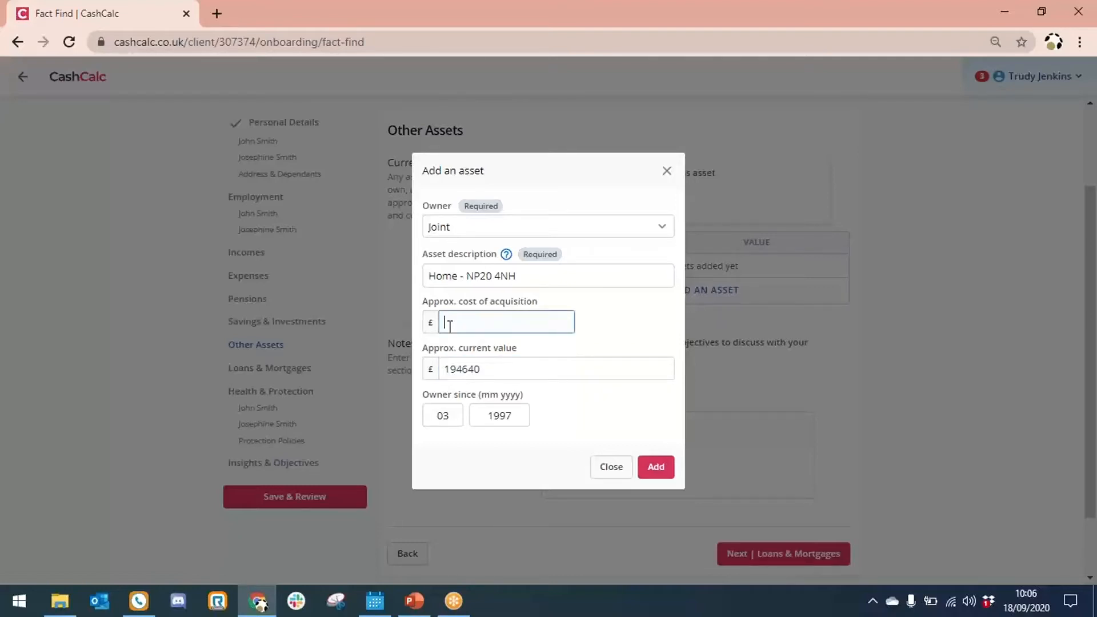
pyautogui.write('125,000')
pyautogui.click(653, 469)
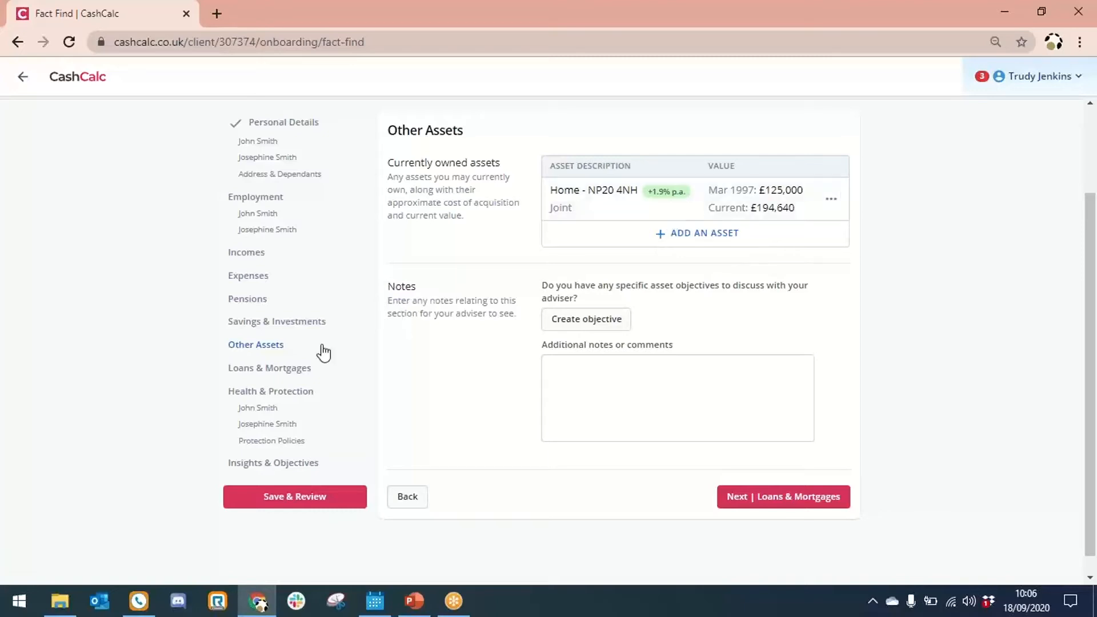
# Check Loans & Mortgages, opening the Add a loan form and closing it with nothing added
pyautogui.click(280, 376)
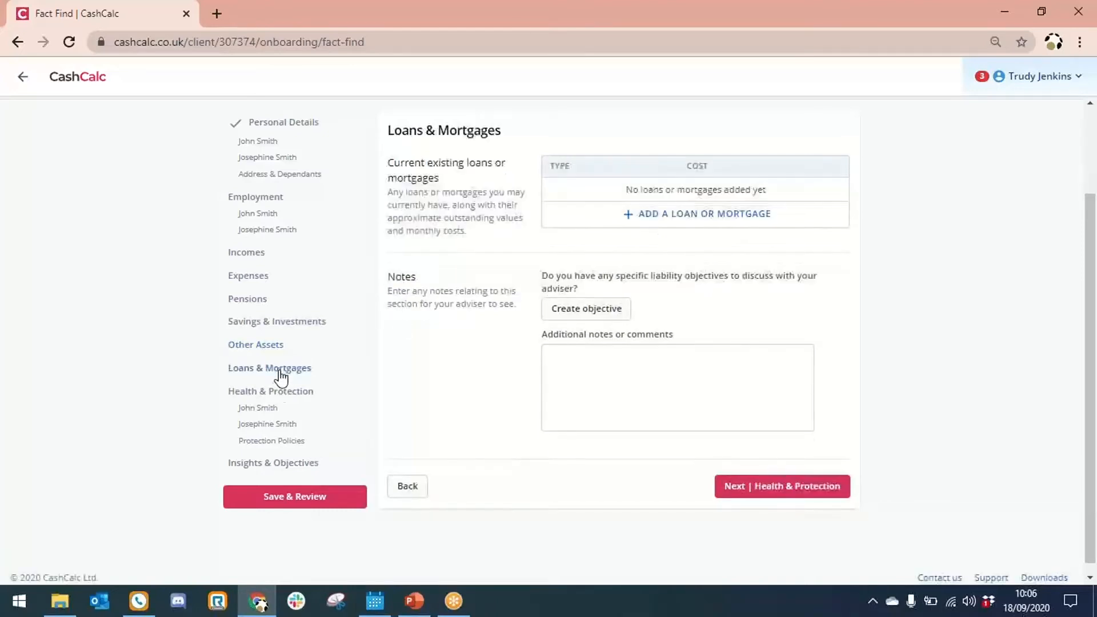
pyautogui.click(662, 217)
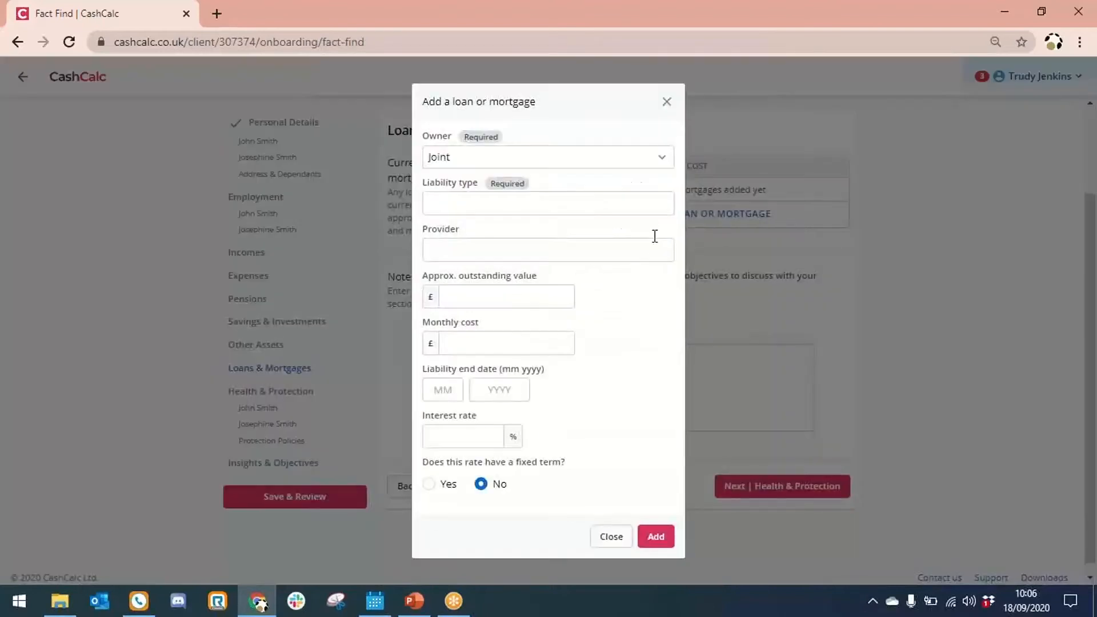
pyautogui.click(514, 156)
pyautogui.click(514, 156)
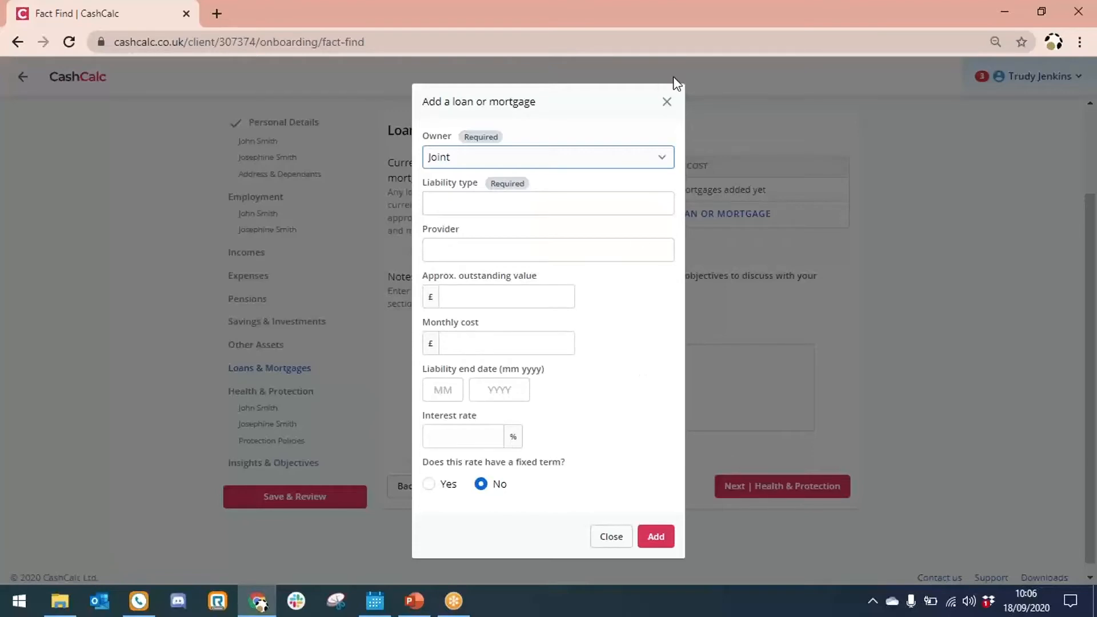
pyautogui.click(668, 103)
# Go through both clients' health details to Protection Policies, leaving no policy added
pyautogui.click(284, 405)
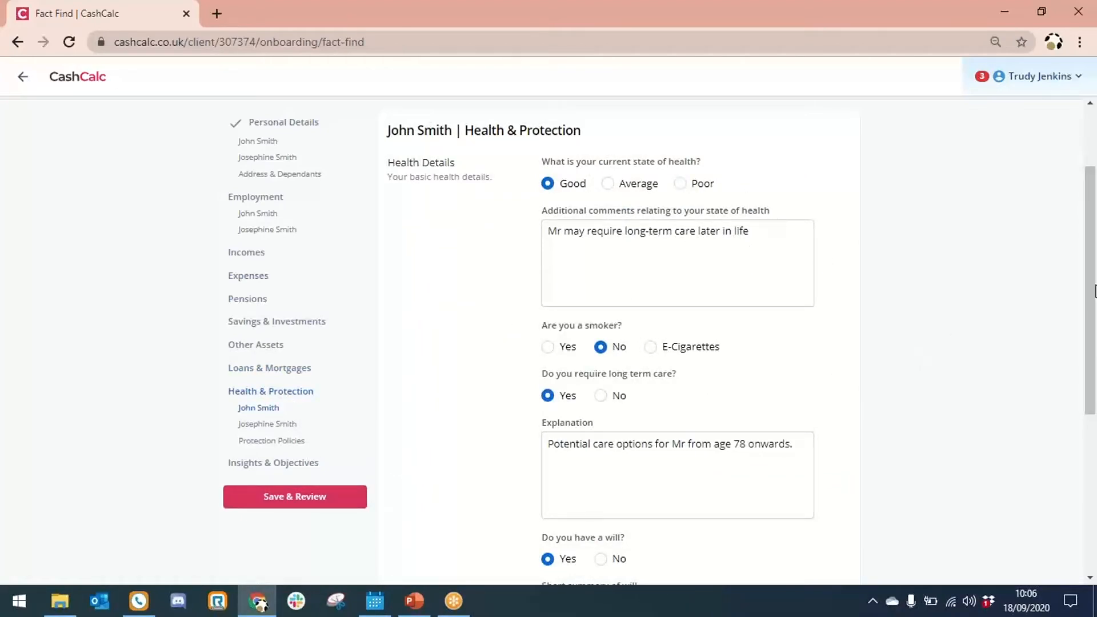
pyautogui.click(1095, 333)
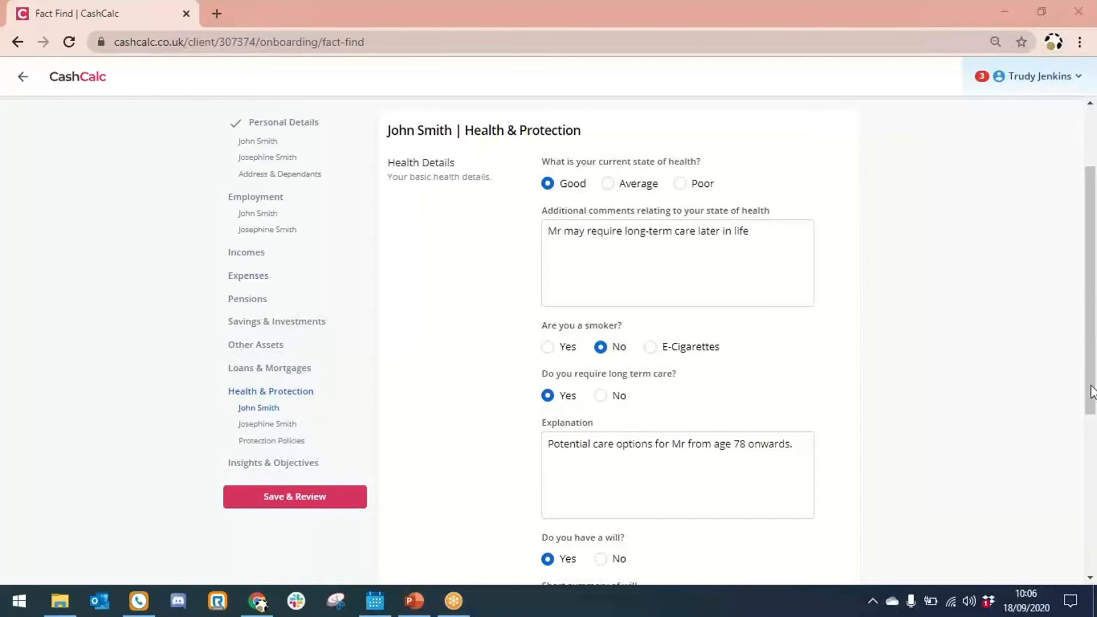
pyautogui.moveTo(1089, 384)
pyautogui.mouseDown()
pyautogui.moveTo(1090, 503)
pyautogui.moveTo(1091, 405)
pyautogui.mouseUp()
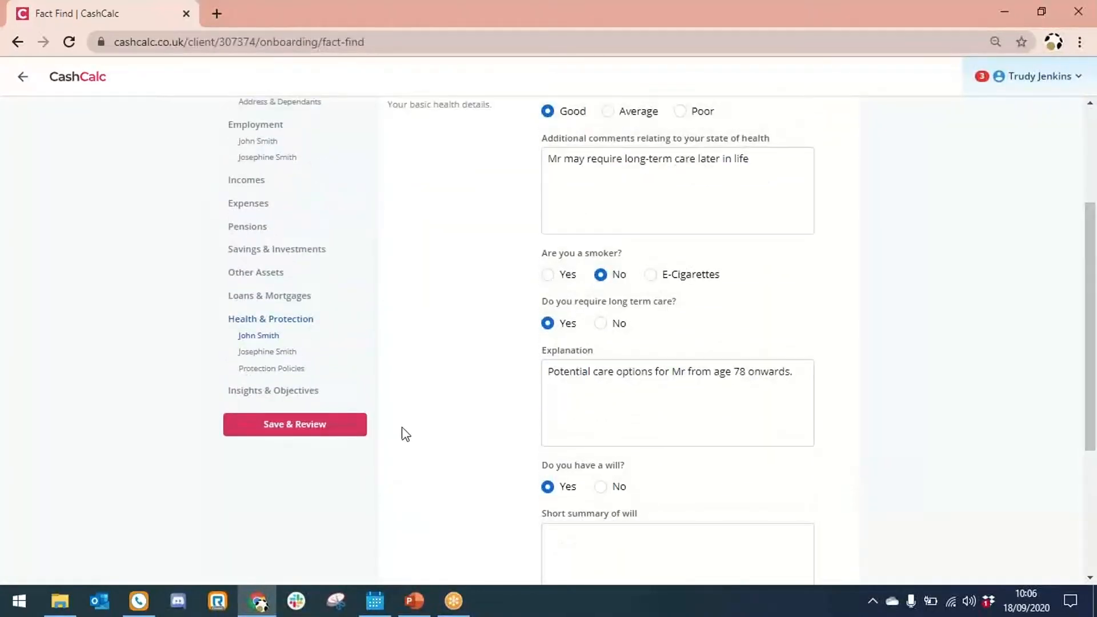
pyautogui.click(254, 358)
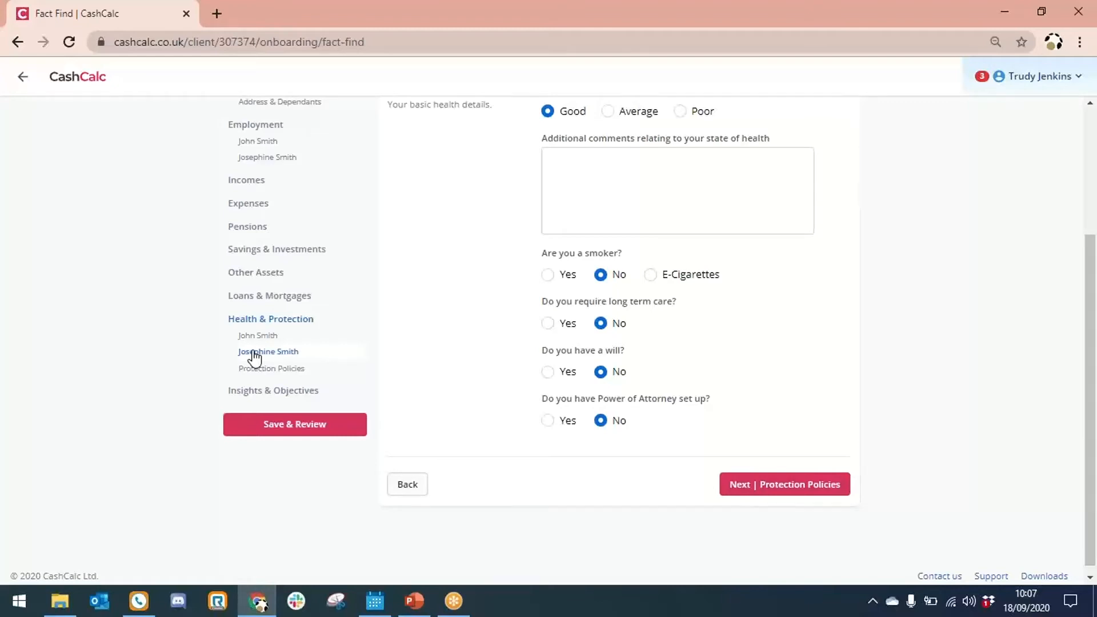
pyautogui.moveTo(254, 351); pyautogui.dragTo(261, 367)
pyautogui.click(294, 372)
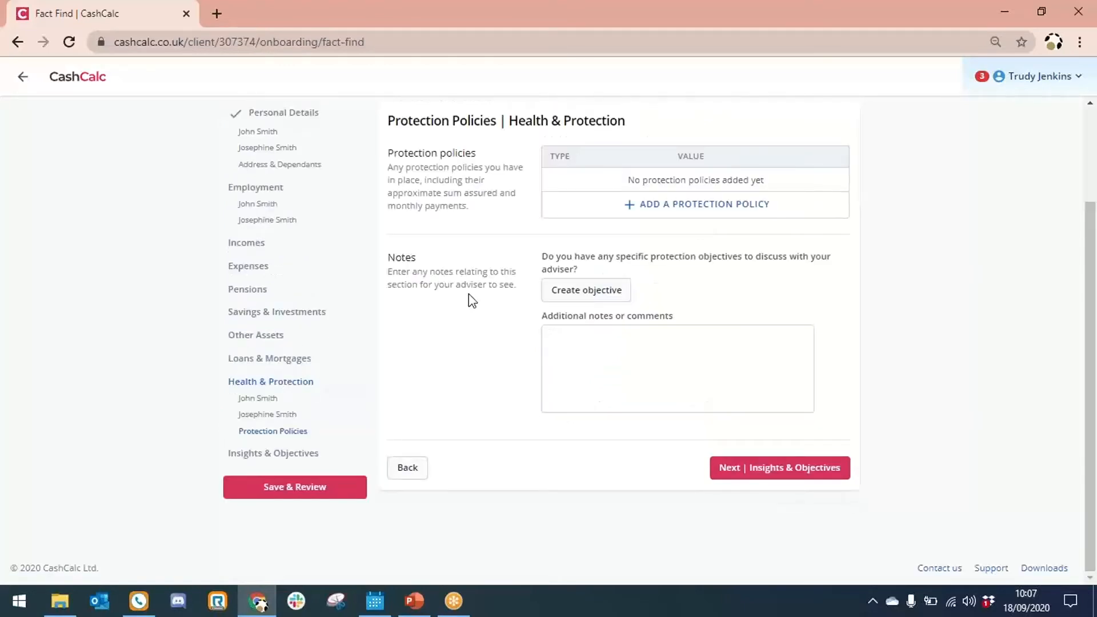
pyautogui.click(664, 213)
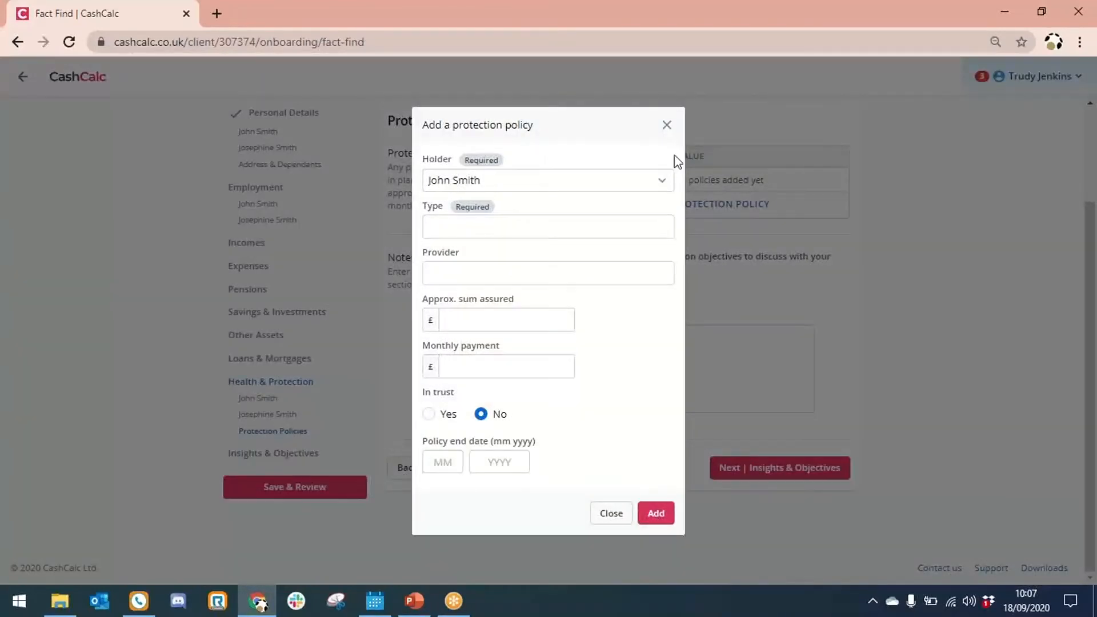
pyautogui.click(666, 126)
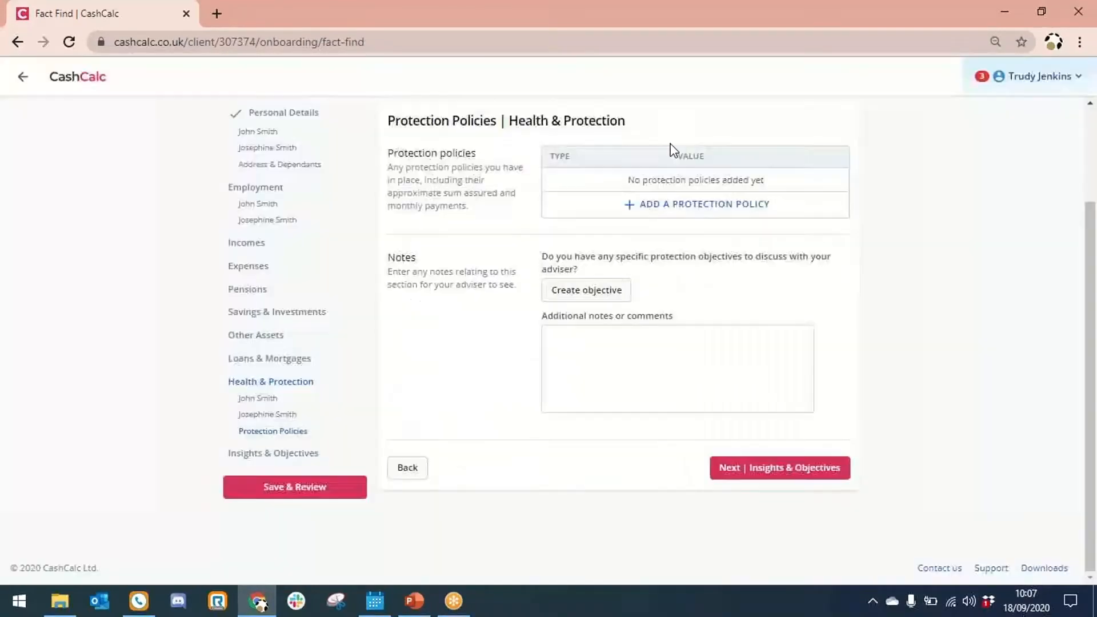
# Save the fact find, check the review page, and return to Onboarding with it marked Reviewed
pyautogui.click(328, 490)
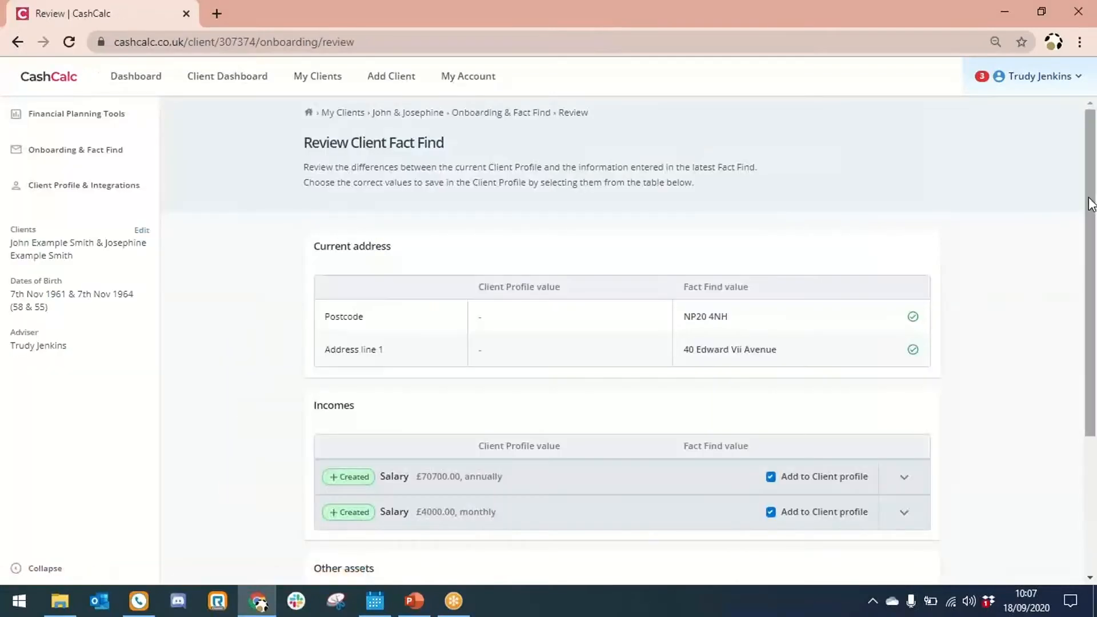
pyautogui.moveTo(1091, 204); pyautogui.dragTo(1092, 267)
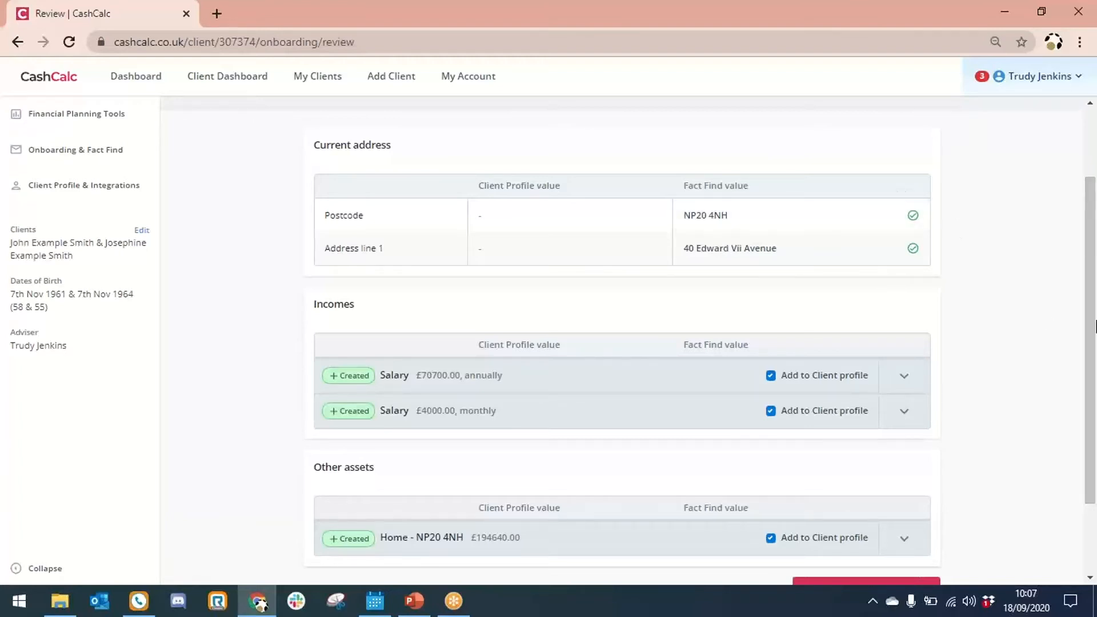
pyautogui.moveTo(1092, 286); pyautogui.dragTo(1092, 352)
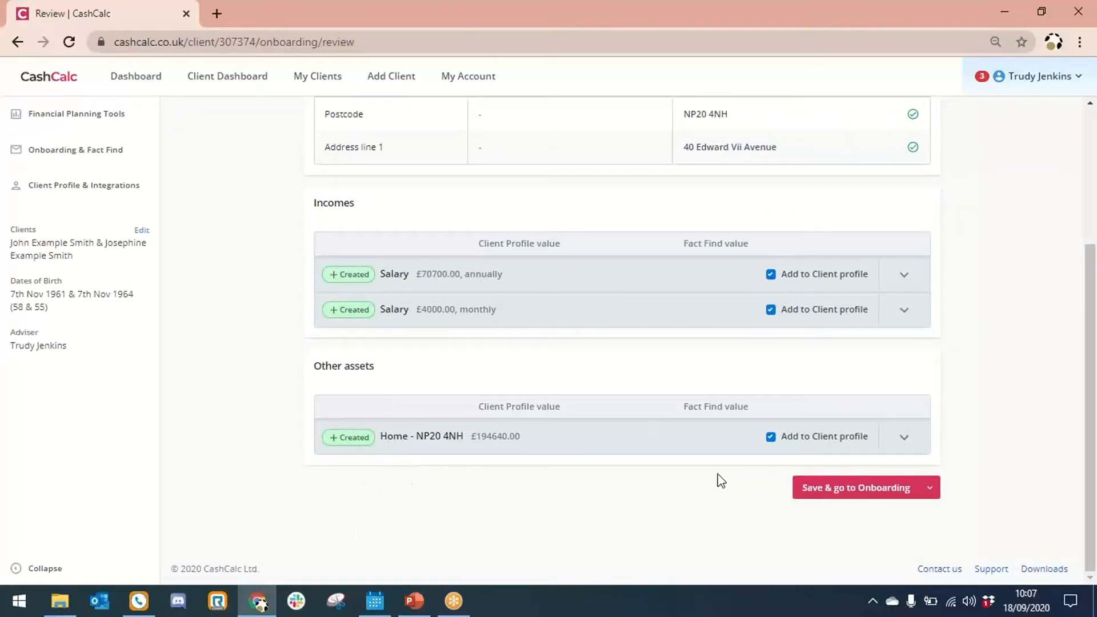
pyautogui.click(840, 489)
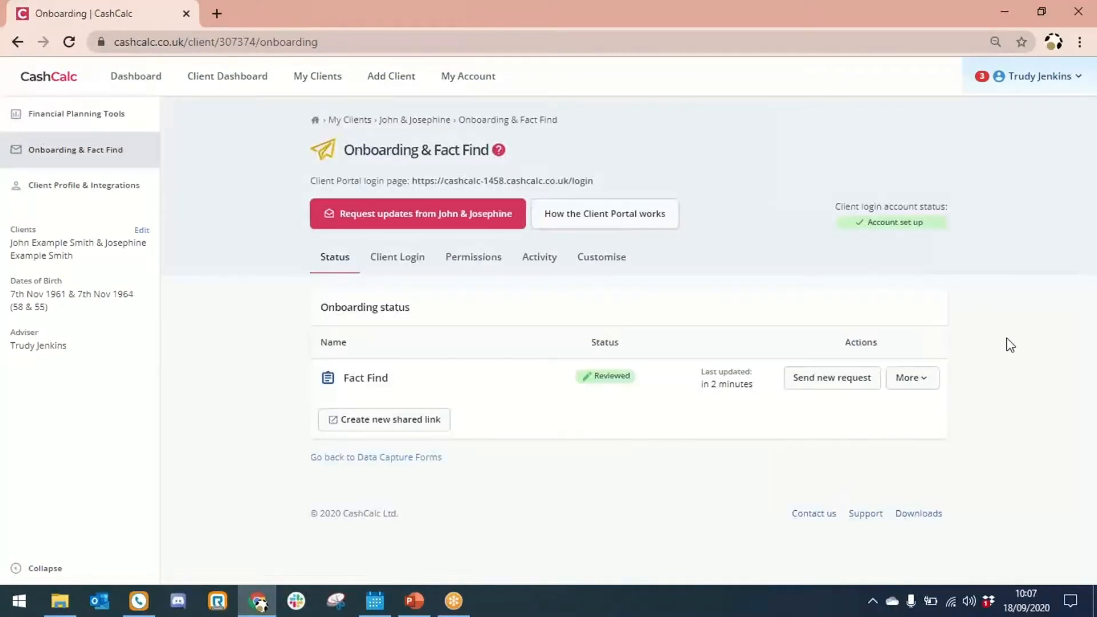
pyautogui.click(913, 379)
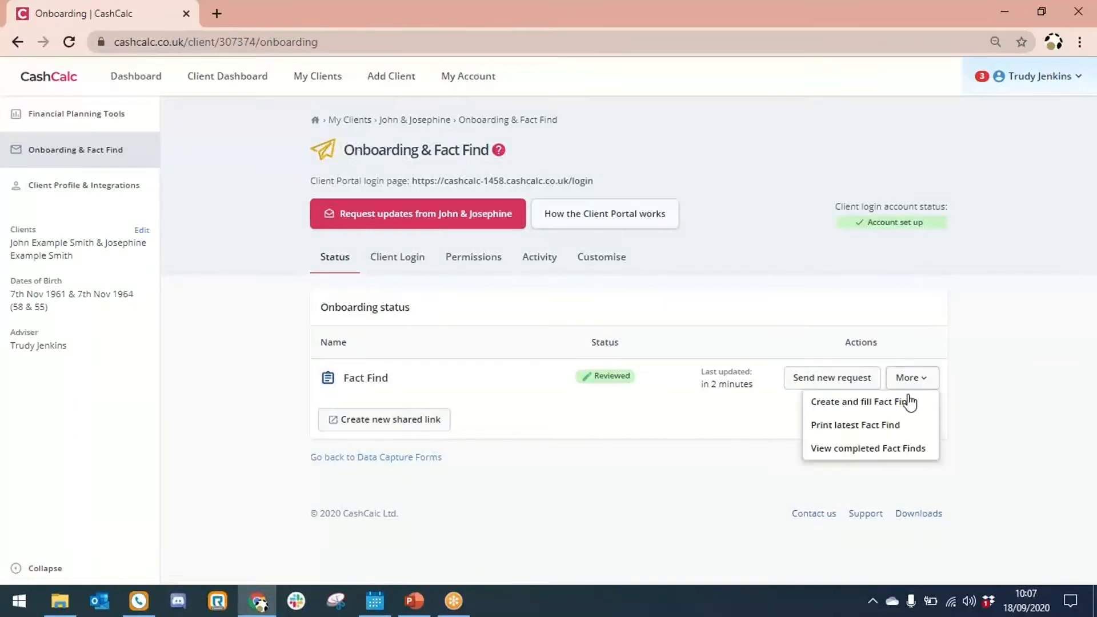
pyautogui.click(902, 453)
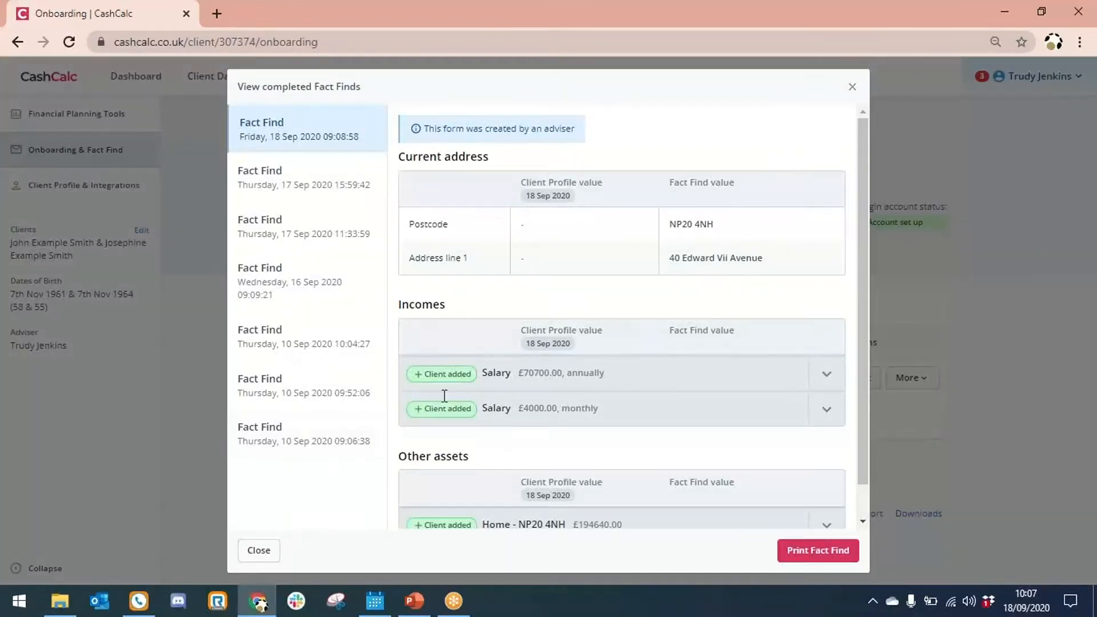
pyautogui.click(852, 90)
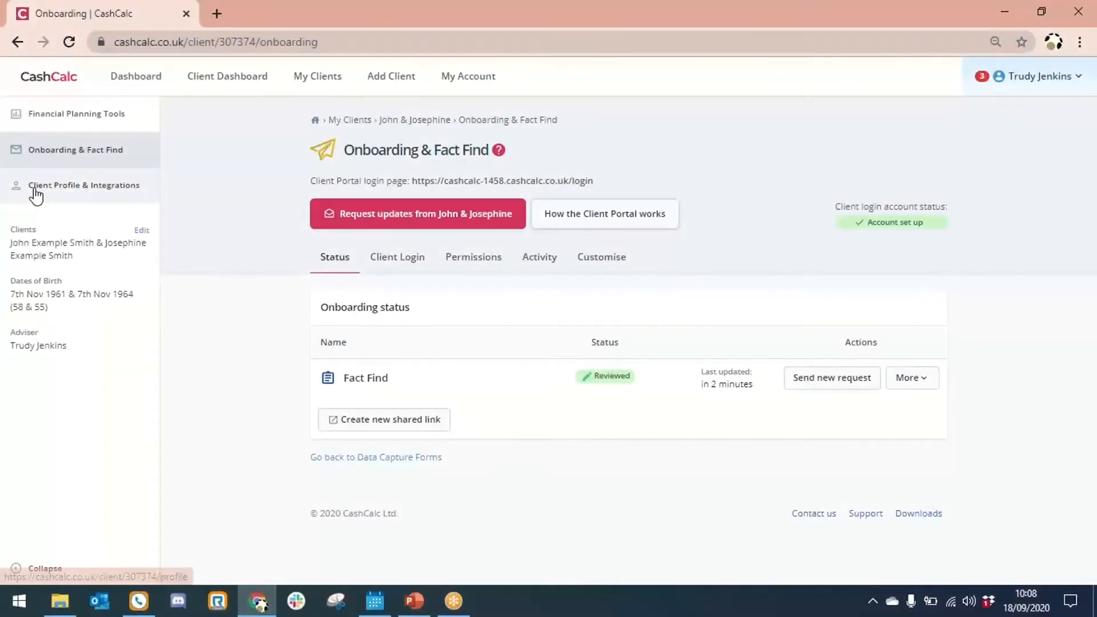
# Export the client profile to Cashflow Modeller as a new scenario named 'Current Situation'
pyautogui.click(35, 193)
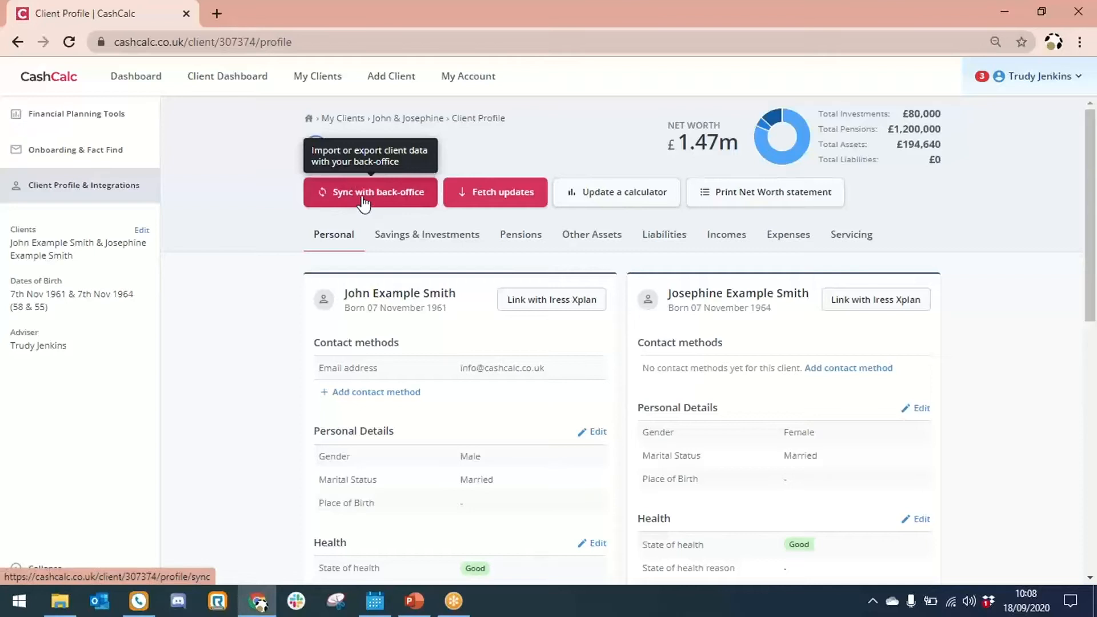
pyautogui.click(633, 200)
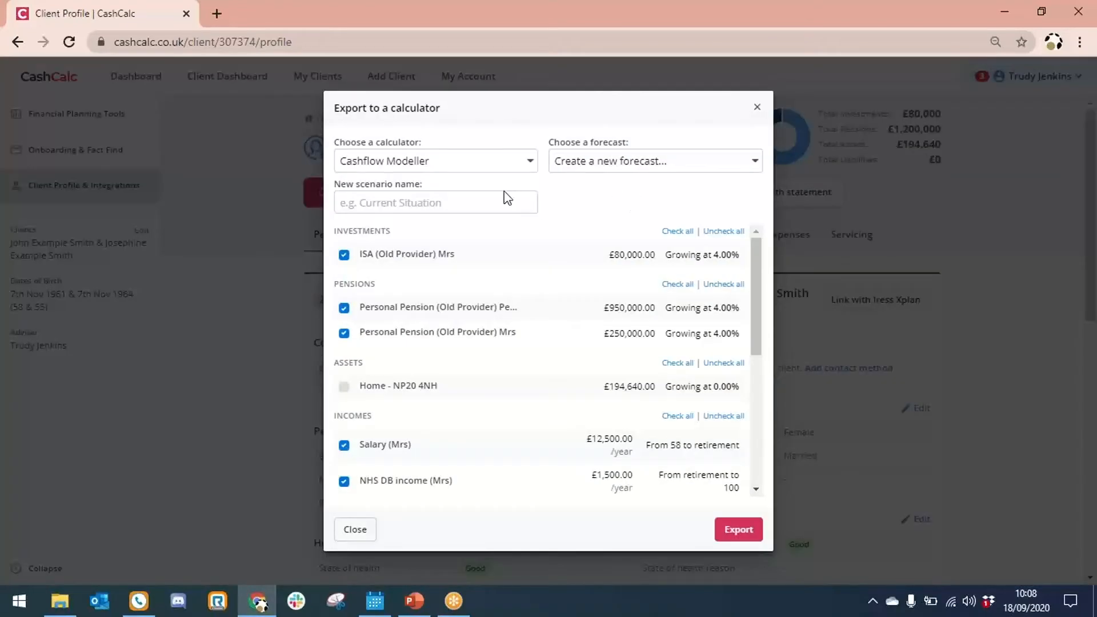
pyautogui.moveTo(758, 262); pyautogui.dragTo(759, 300)
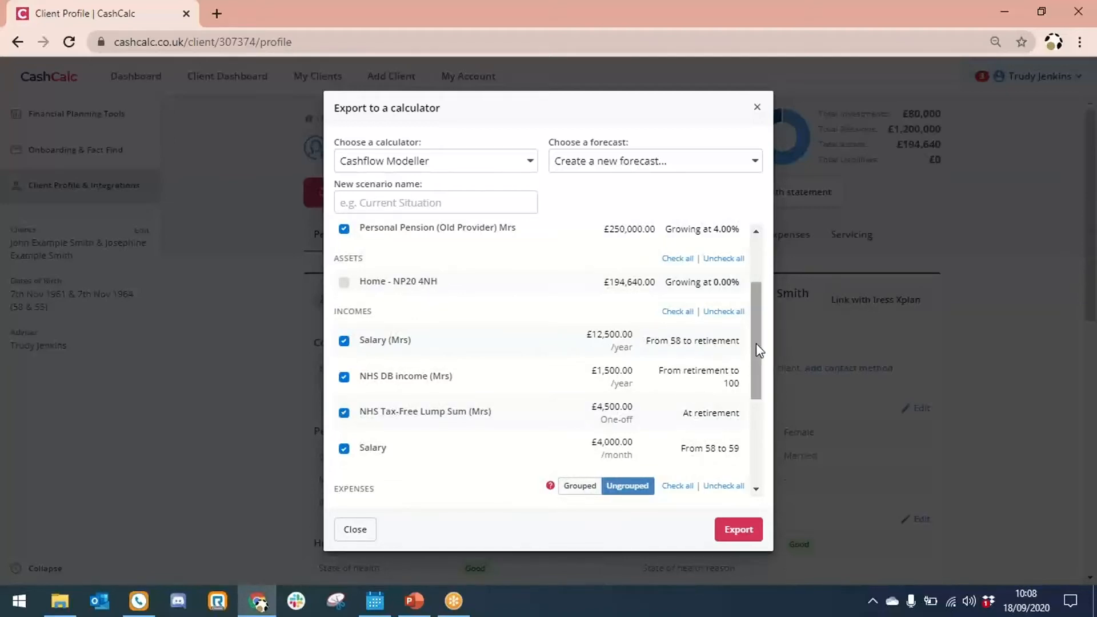
pyautogui.moveTo(756, 344); pyautogui.dragTo(753, 290)
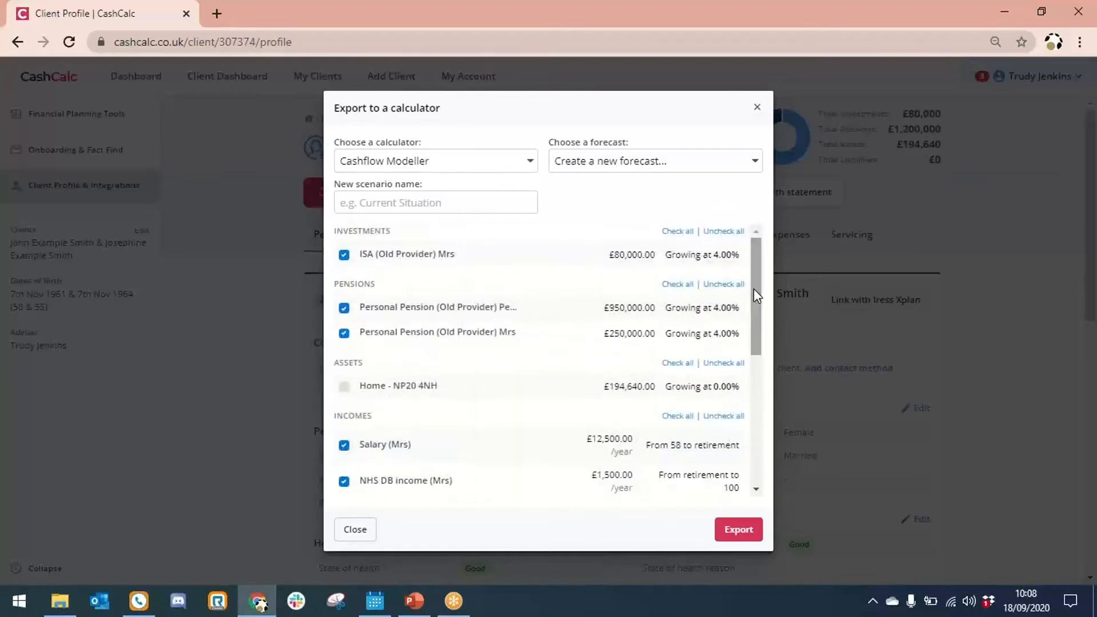
pyautogui.click(426, 204)
pyautogui.write('C')
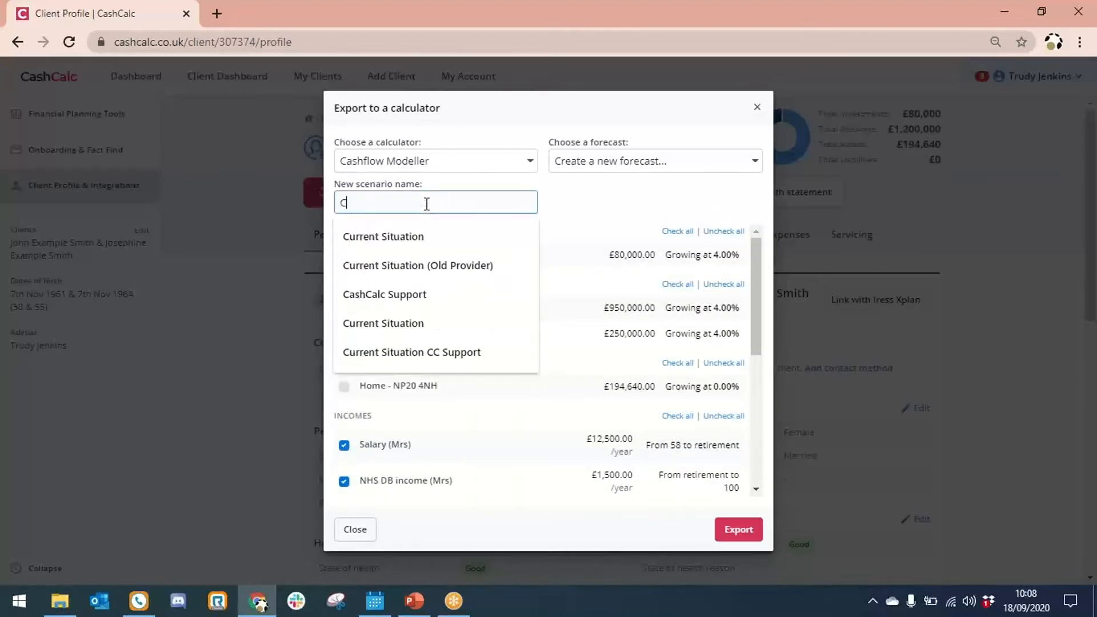
pyautogui.write('urrent ')
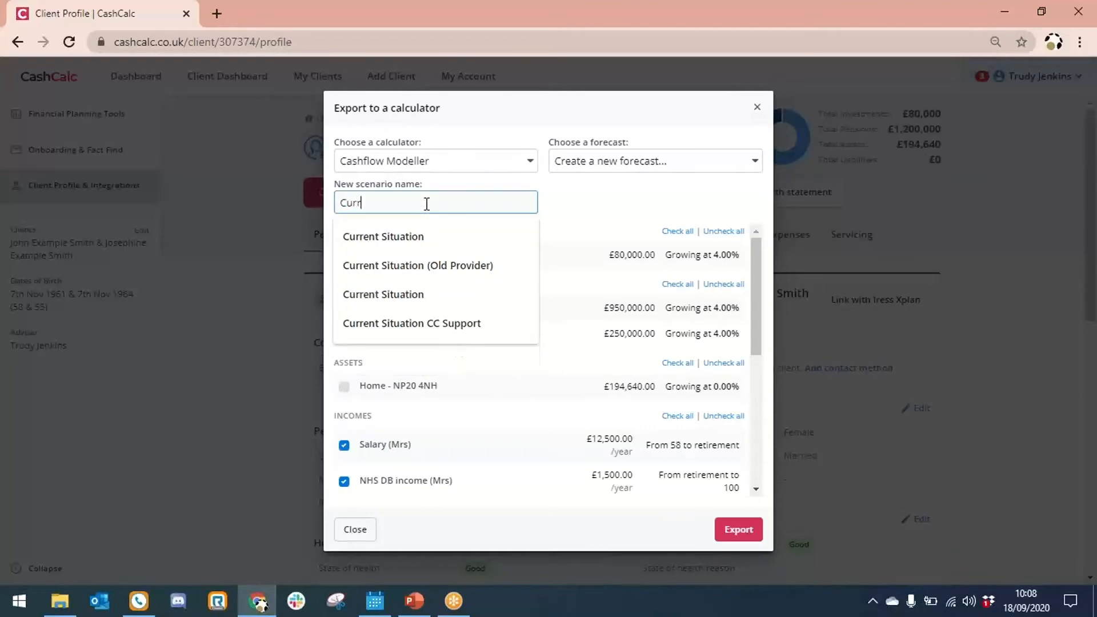
pyautogui.write('Situation')
pyautogui.click(744, 529)
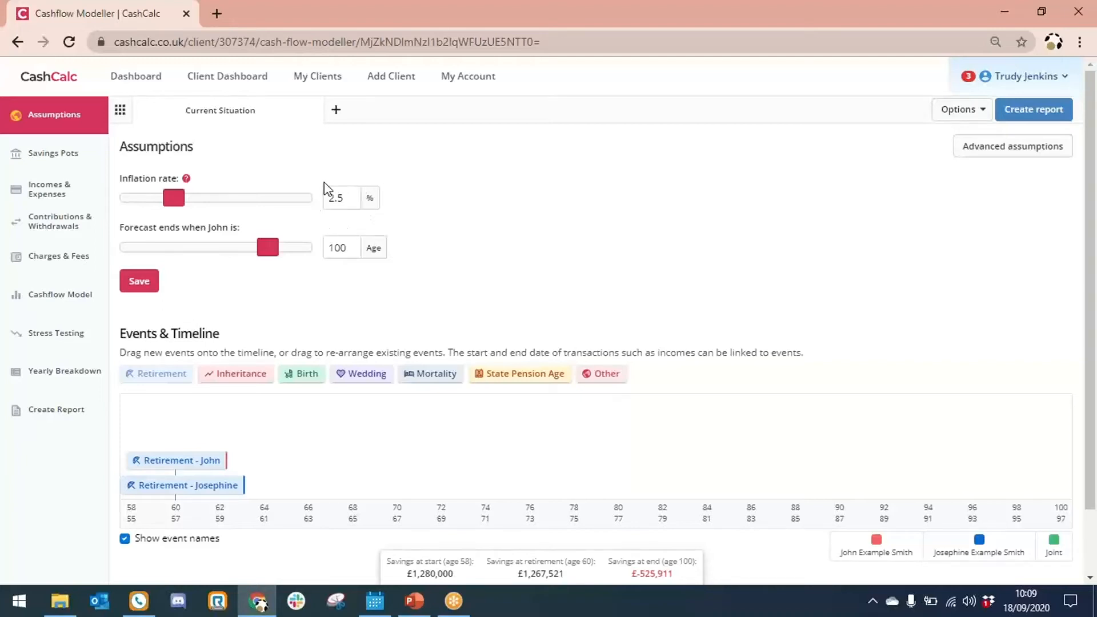
pyautogui.moveTo(348, 197); pyautogui.dragTo(325, 199)
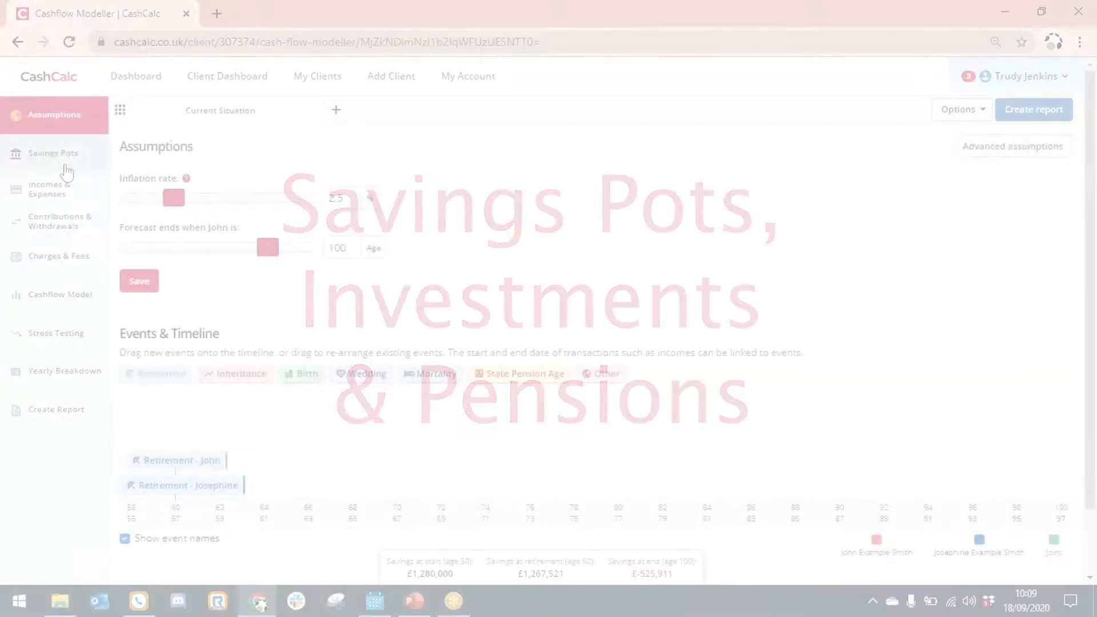
# Change the current account pot to a £1,000 starting value and 1% return, replacing 2%
pyautogui.click(35, 160)
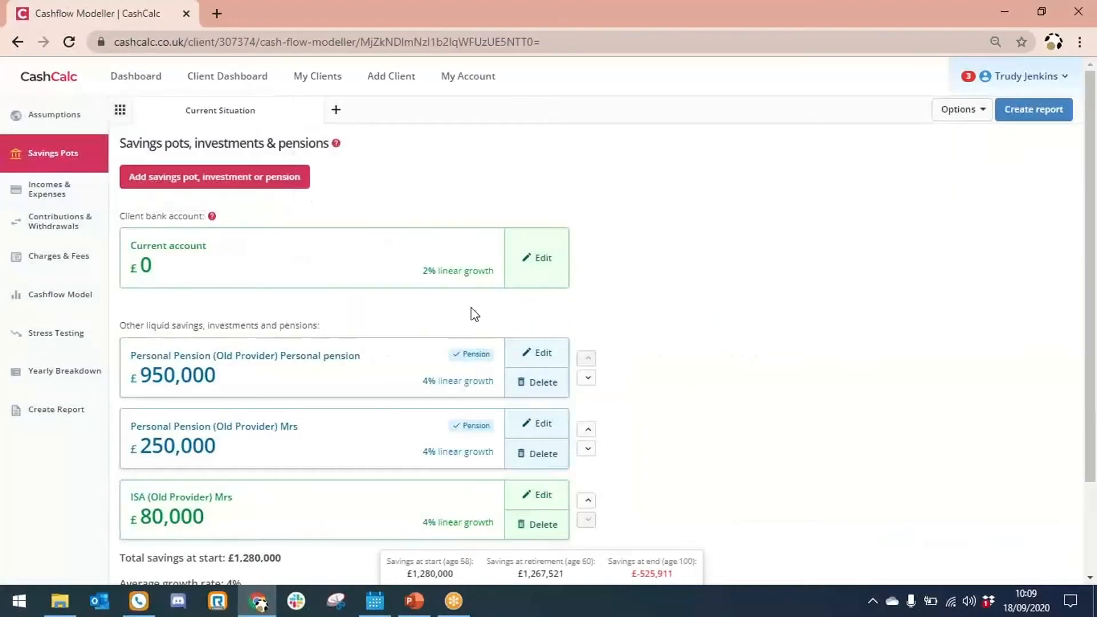
pyautogui.click(543, 280)
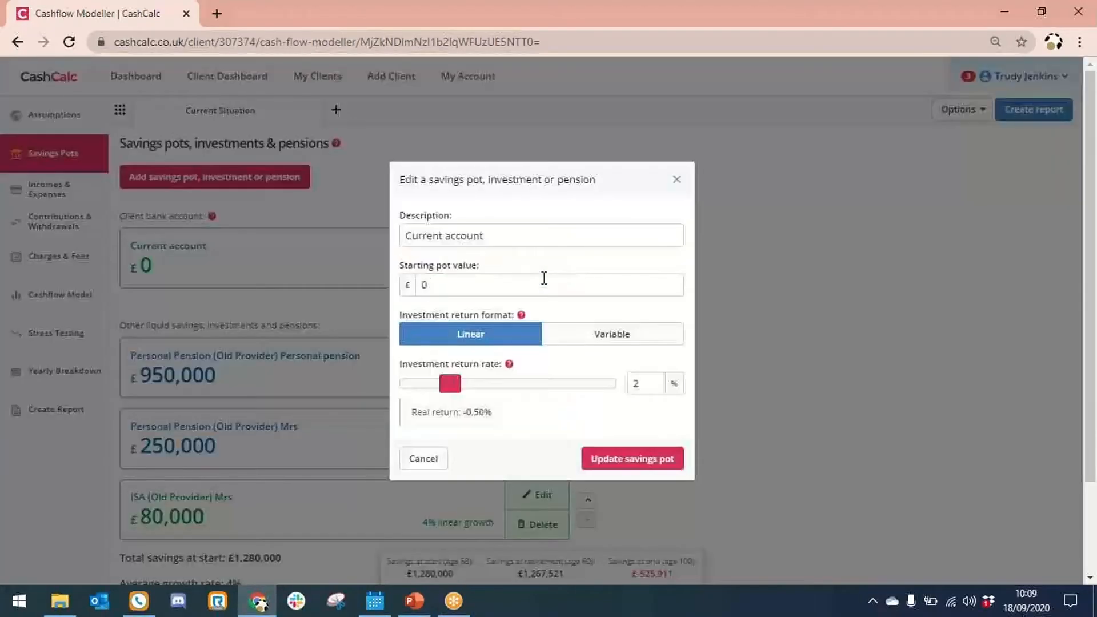
pyautogui.click(436, 283)
pyautogui.press('BackSpace')
pyautogui.write('1000')
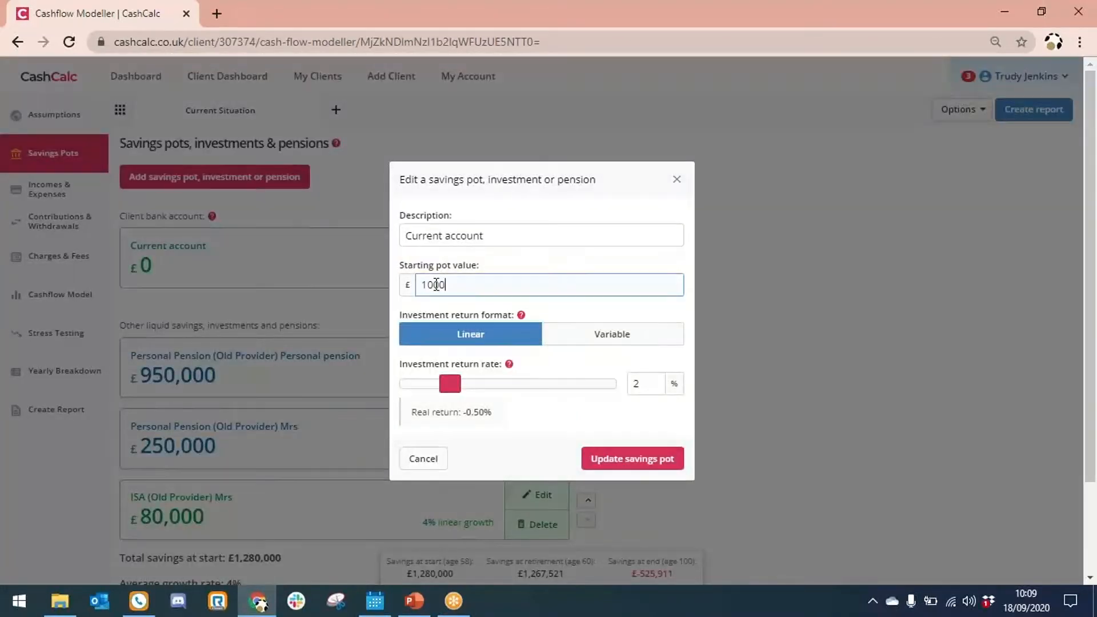
pyautogui.click(649, 382)
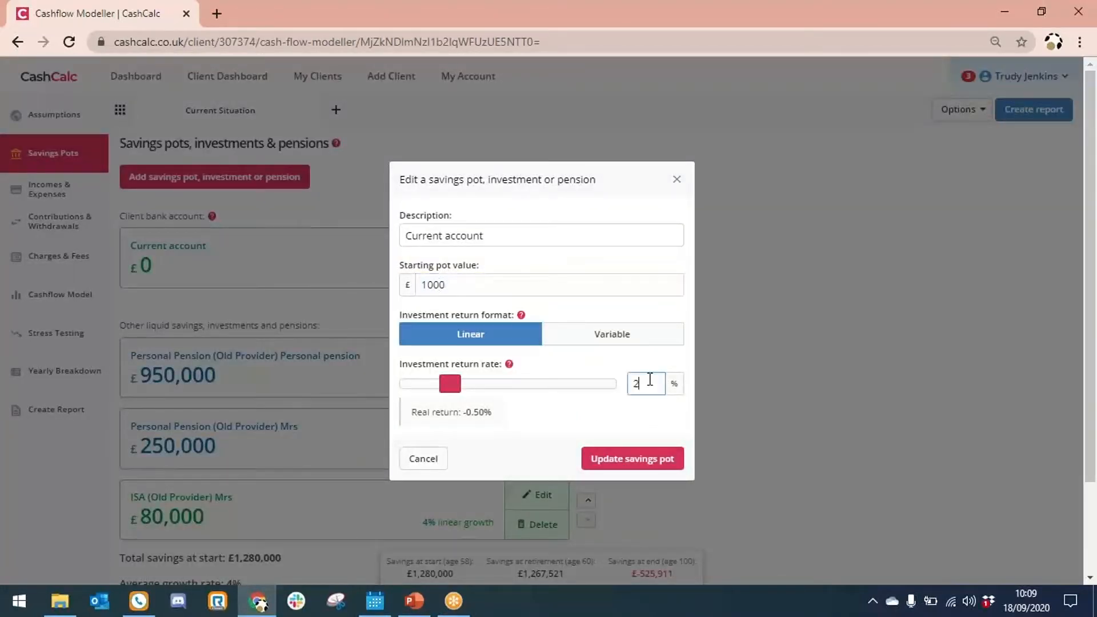
pyautogui.press('BackSpace')
pyautogui.write('1')
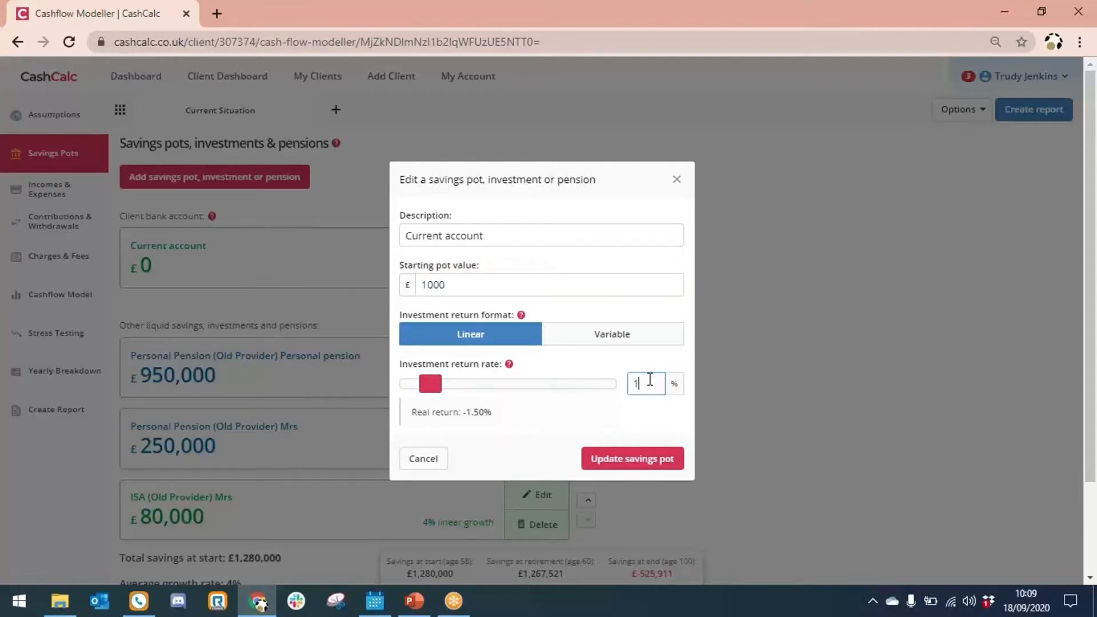
pyautogui.press('Return')
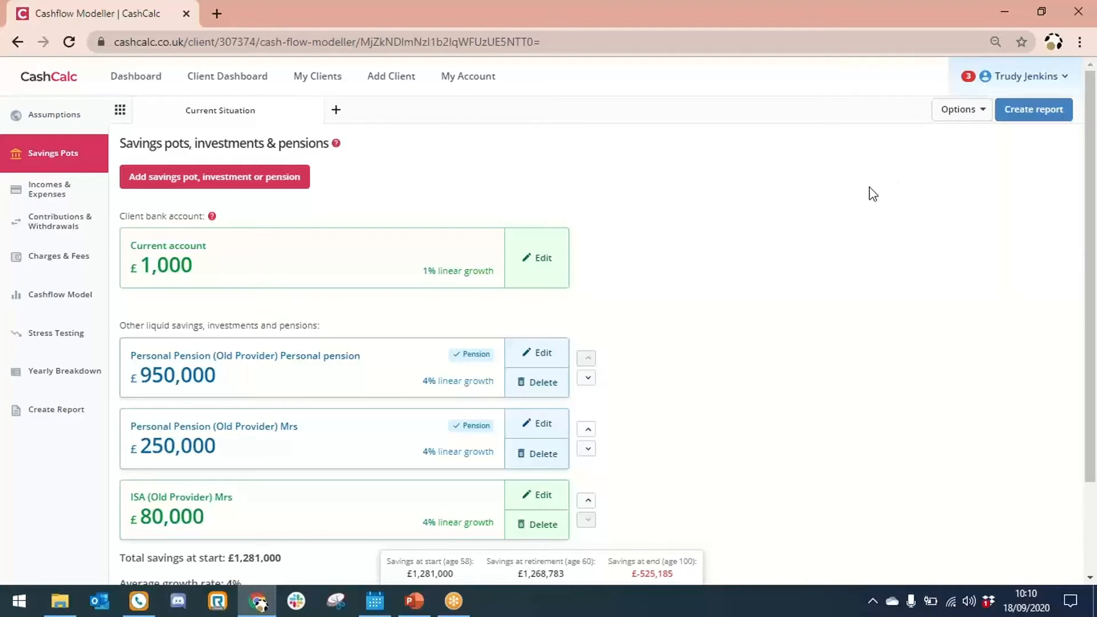
# Review the 100% surplus-income assumption unchanged, then rank the £80,000 ISA above both pensions
pyautogui.click(968, 111)
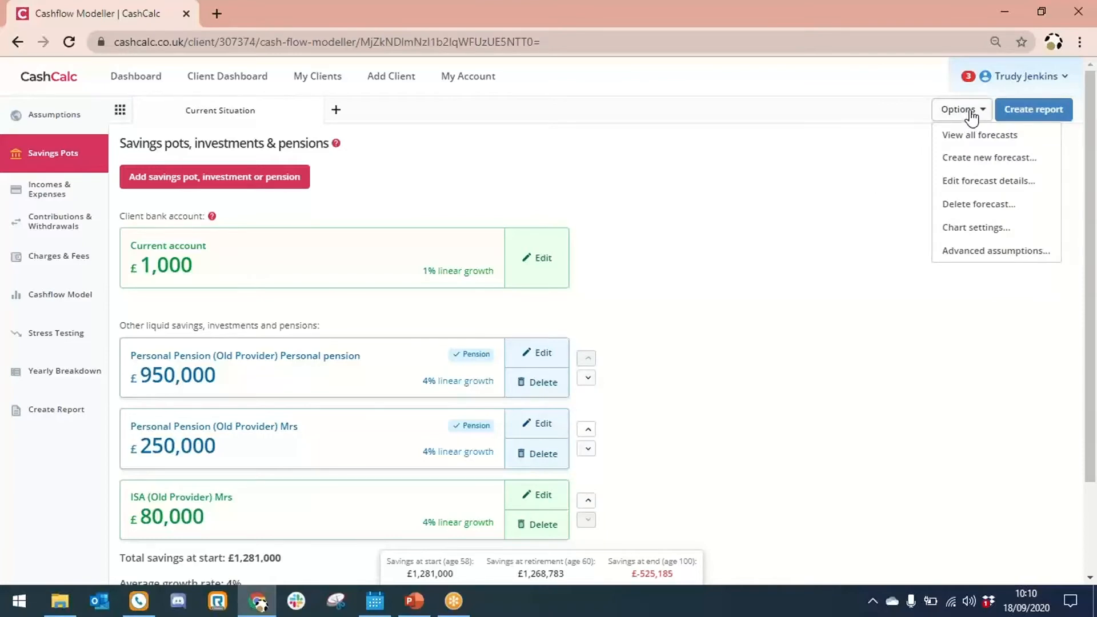
pyautogui.click(978, 251)
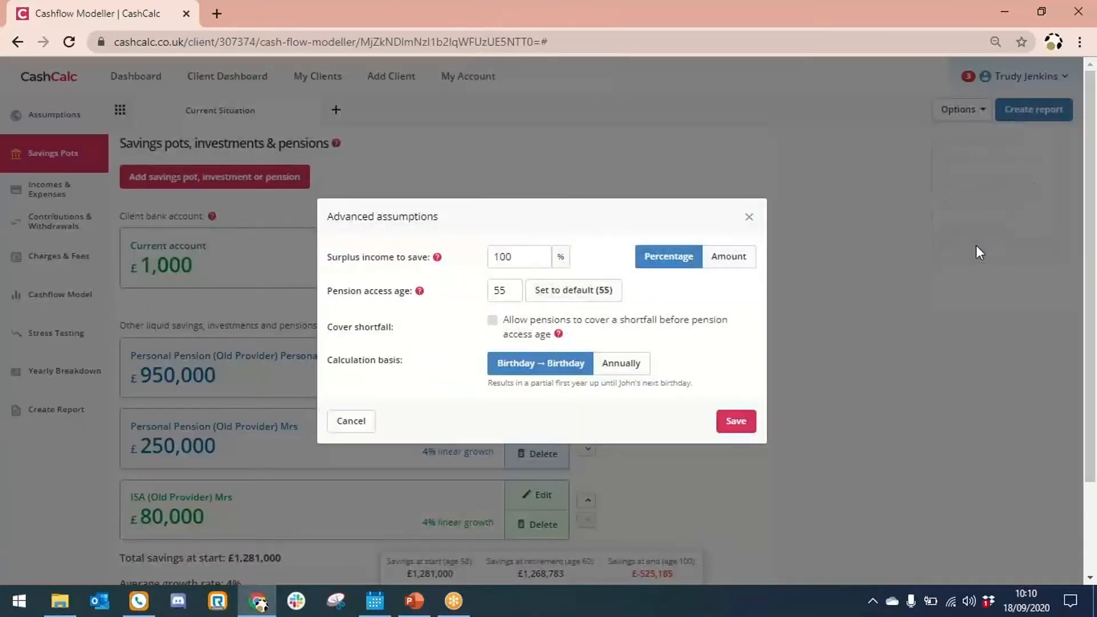
pyautogui.click(511, 252)
pyautogui.doubleClick(512, 252)
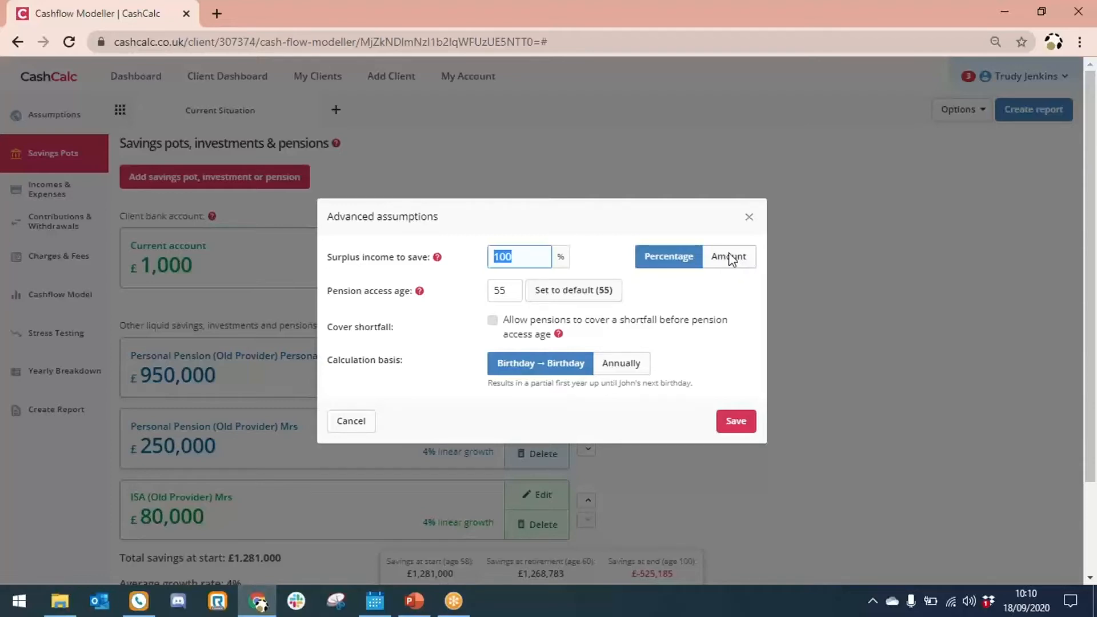
pyautogui.click(750, 217)
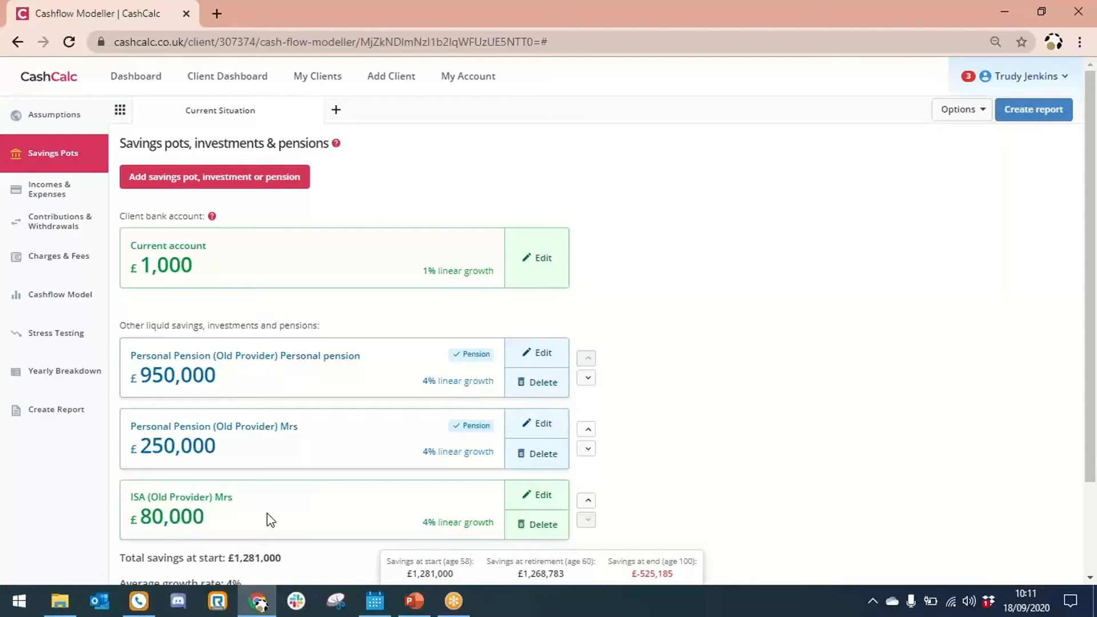
pyautogui.moveTo(271, 513); pyautogui.dragTo(287, 369)
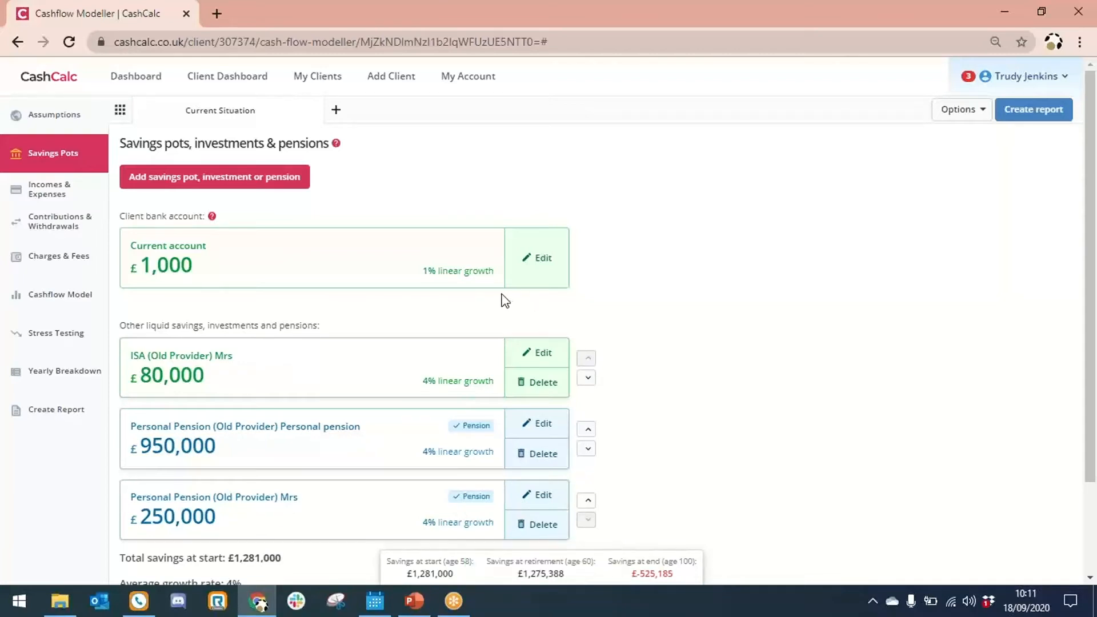
# Draft a variable pension pot on the cautious mixed benchmark with 20% tax, then discard it
pyautogui.click(215, 172)
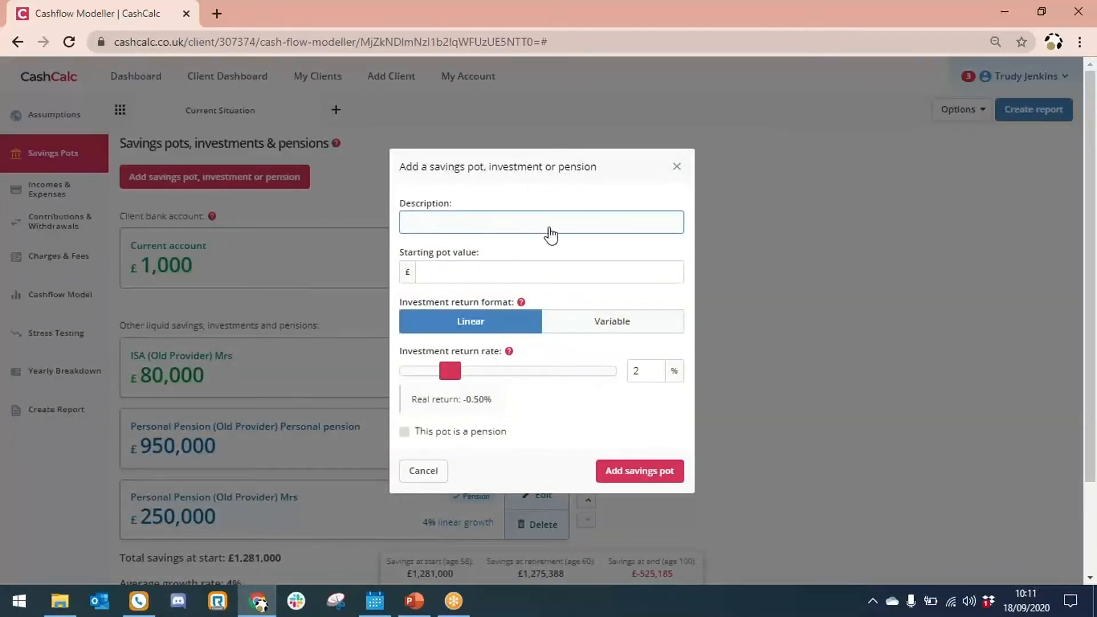
pyautogui.click(457, 272)
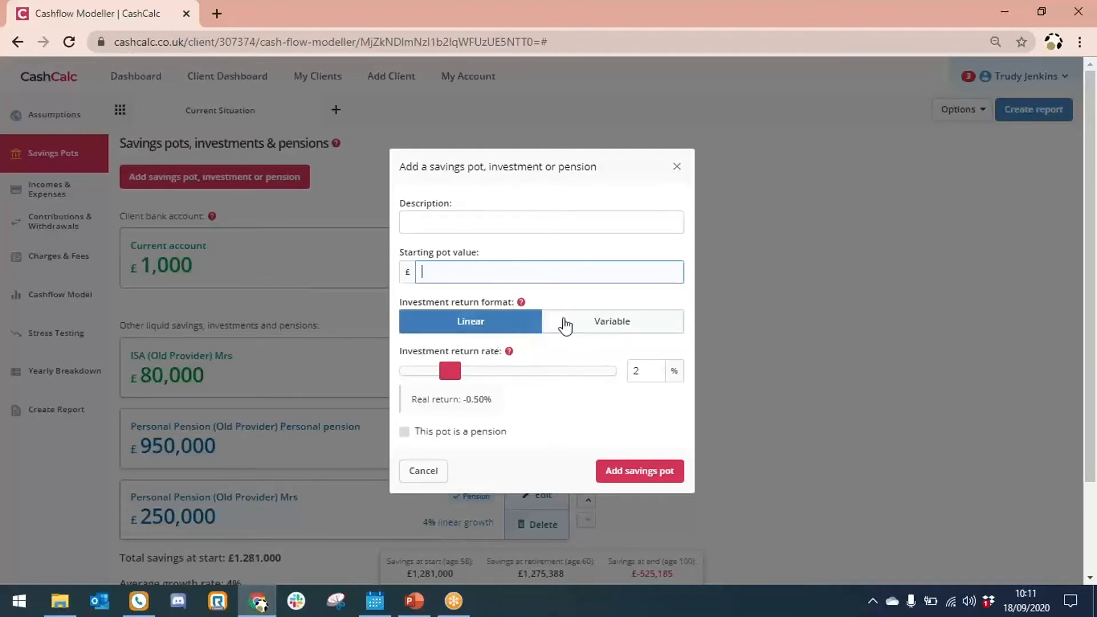
pyautogui.click(594, 321)
pyautogui.click(570, 375)
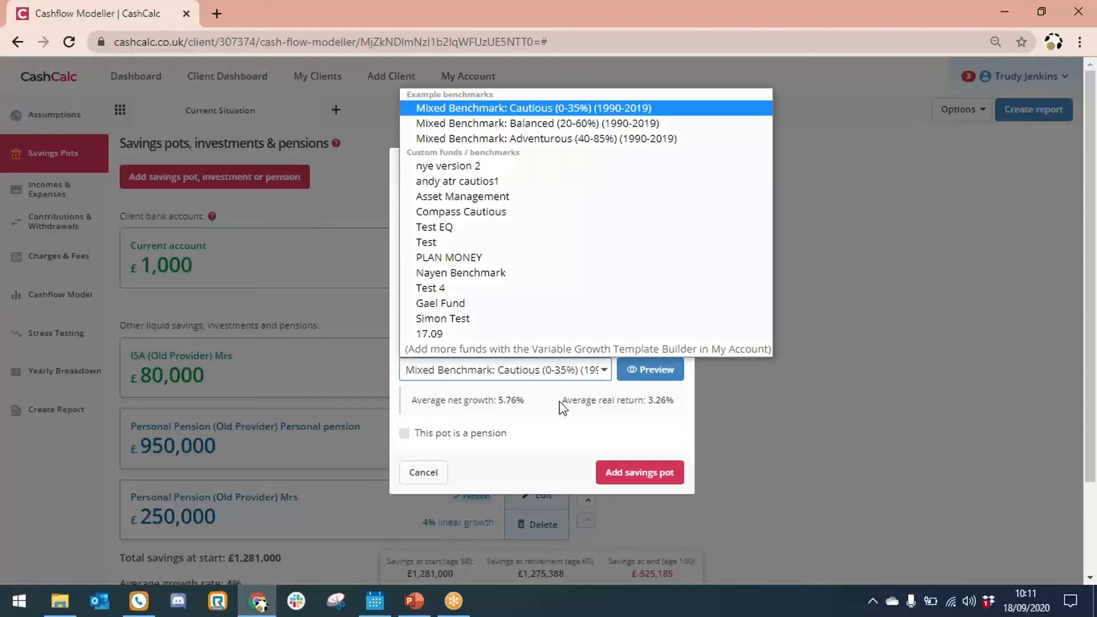
pyautogui.click(558, 366)
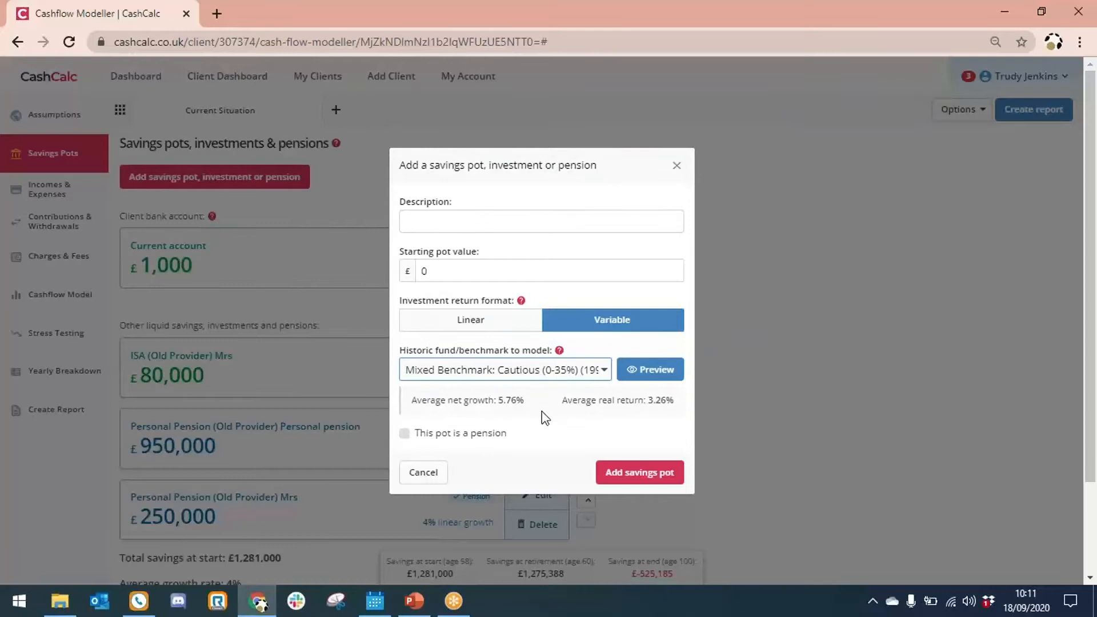
pyautogui.click(406, 435)
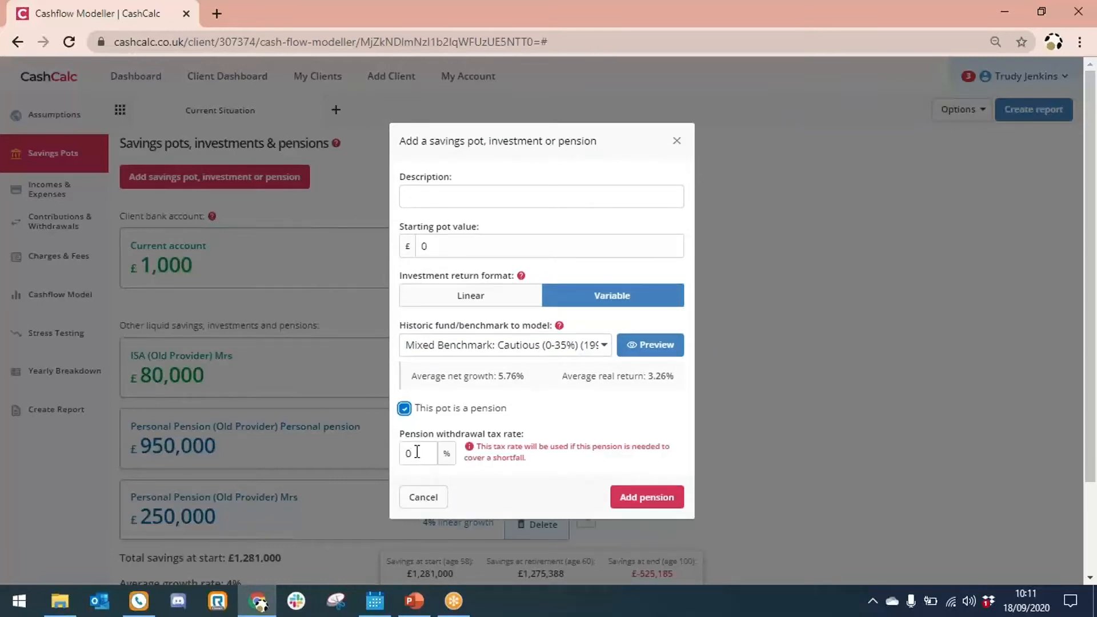
pyautogui.click(417, 453)
pyautogui.write('20')
pyautogui.click(677, 141)
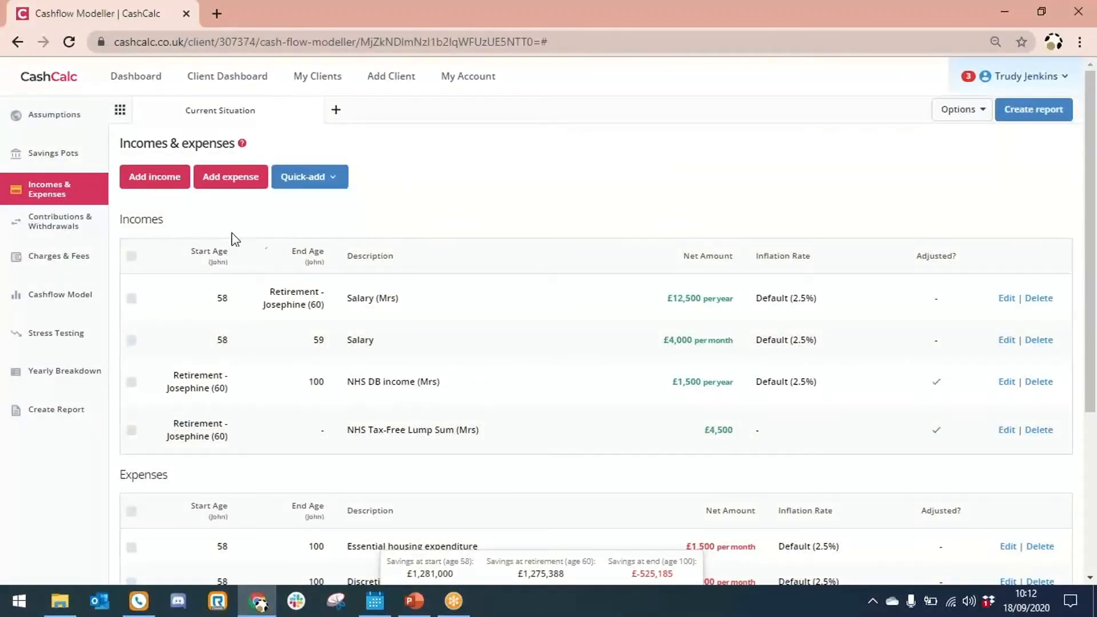
# Add the first client's State Pension without full eligibility, at £168.40 per week
pyautogui.click(316, 182)
pyautogui.click(320, 210)
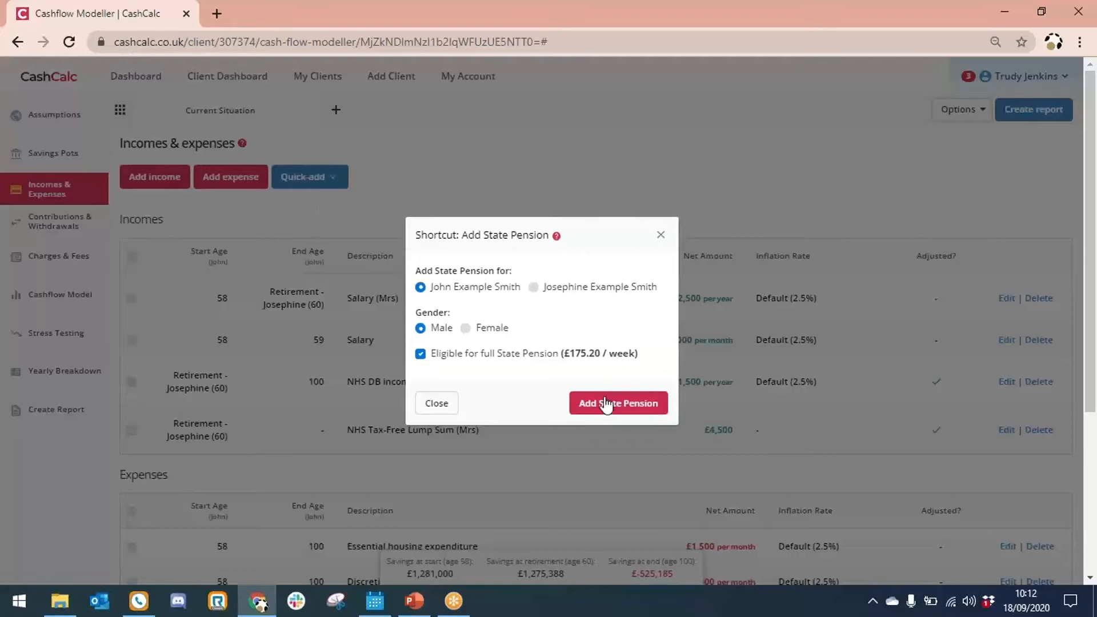
pyautogui.click(421, 356)
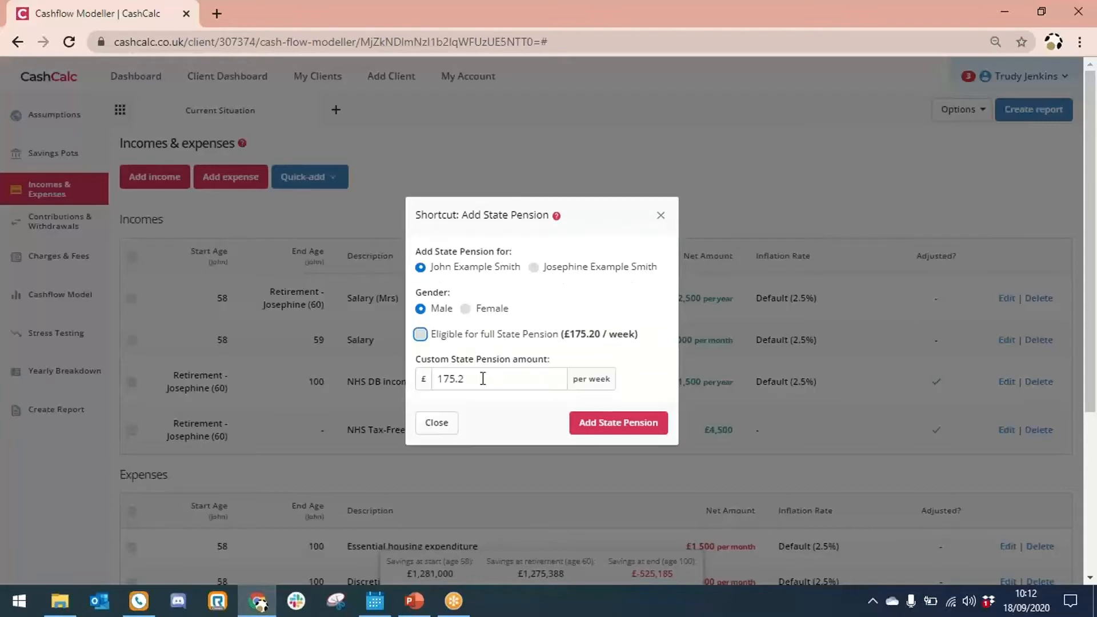
pyautogui.moveTo(467, 379); pyautogui.dragTo(440, 376)
pyautogui.press('BackSpace')
pyautogui.write('168')
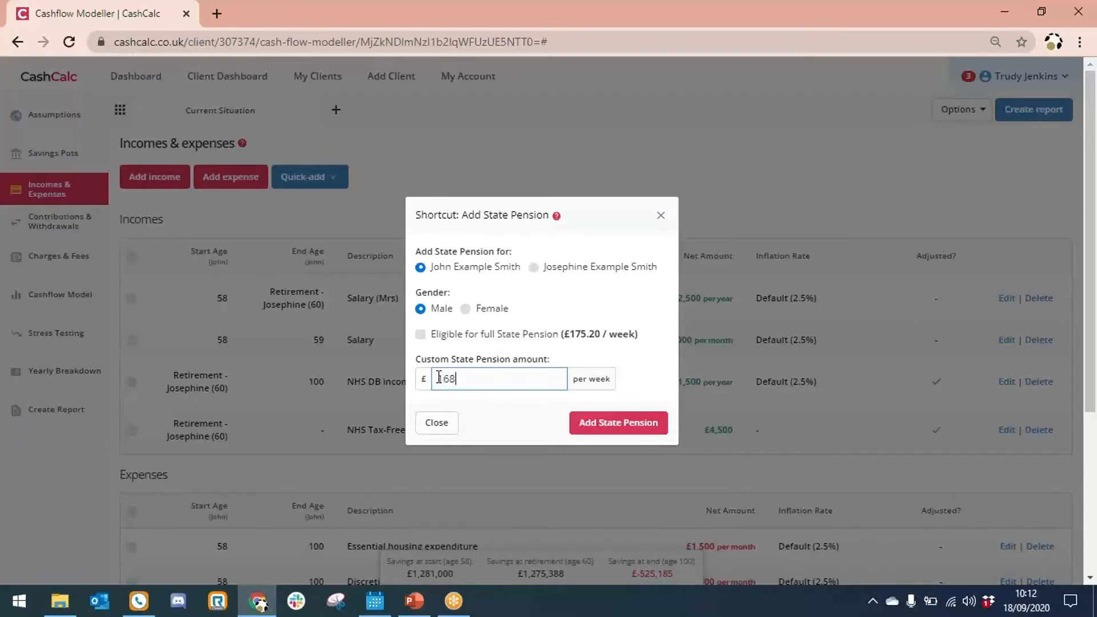
pyautogui.write('.40')
pyautogui.press('Return')
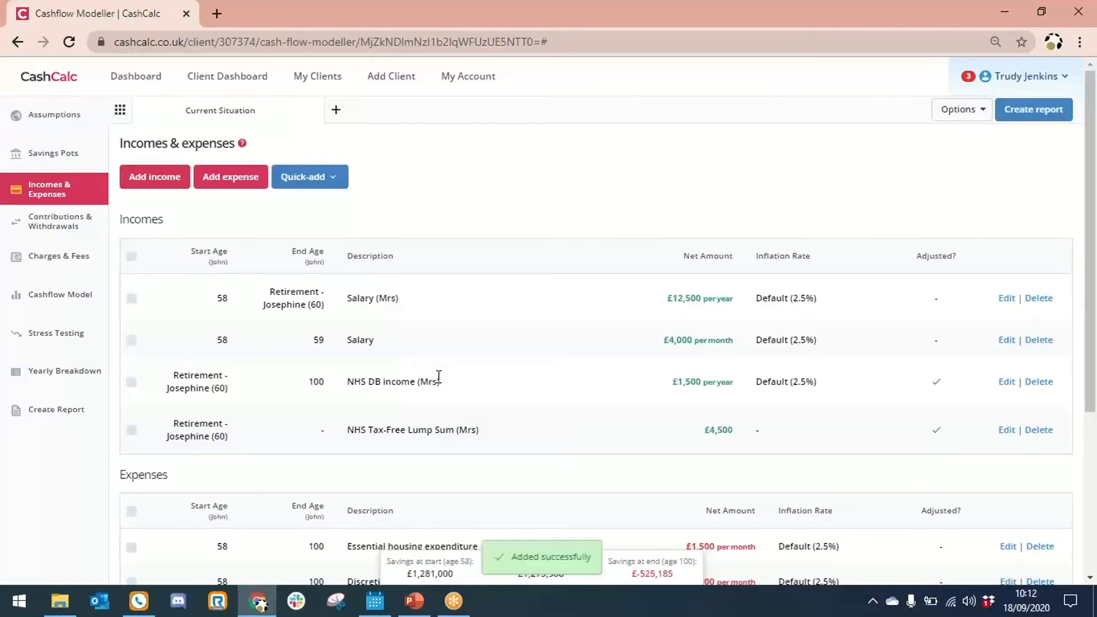
# Add the second client's State Pension without full eligibility, at £168.60 per week
pyautogui.click(311, 184)
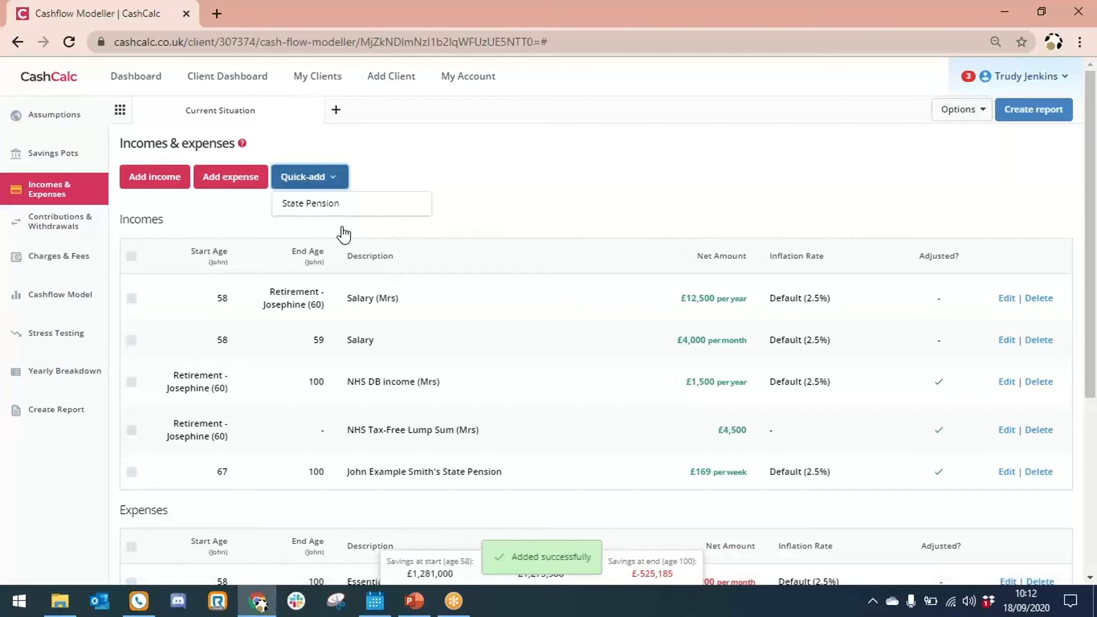
pyautogui.click(342, 210)
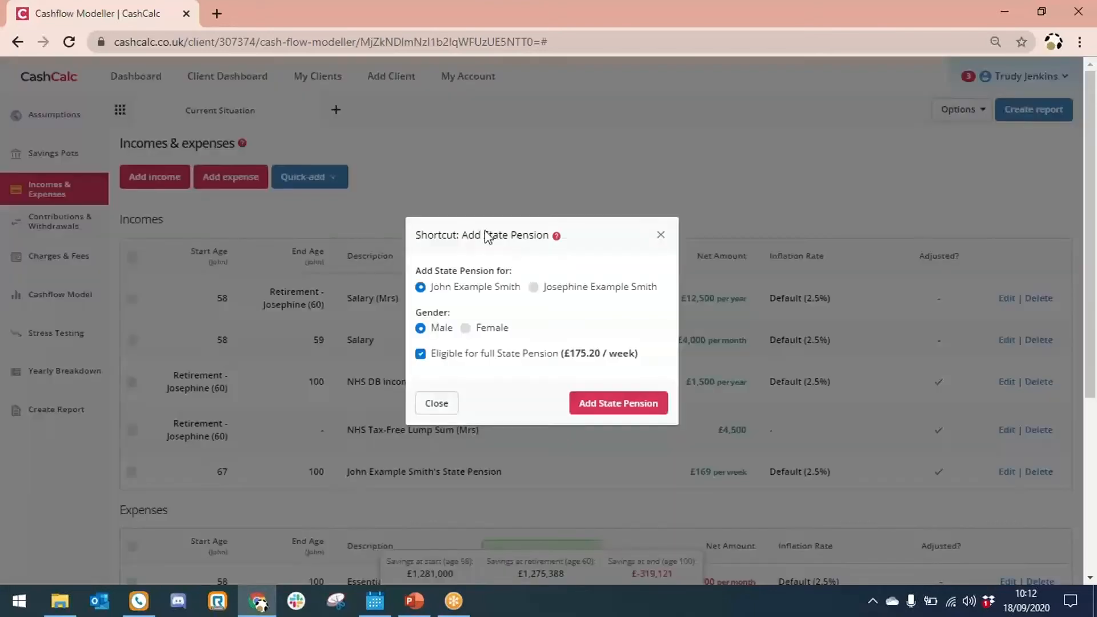
pyautogui.click(533, 288)
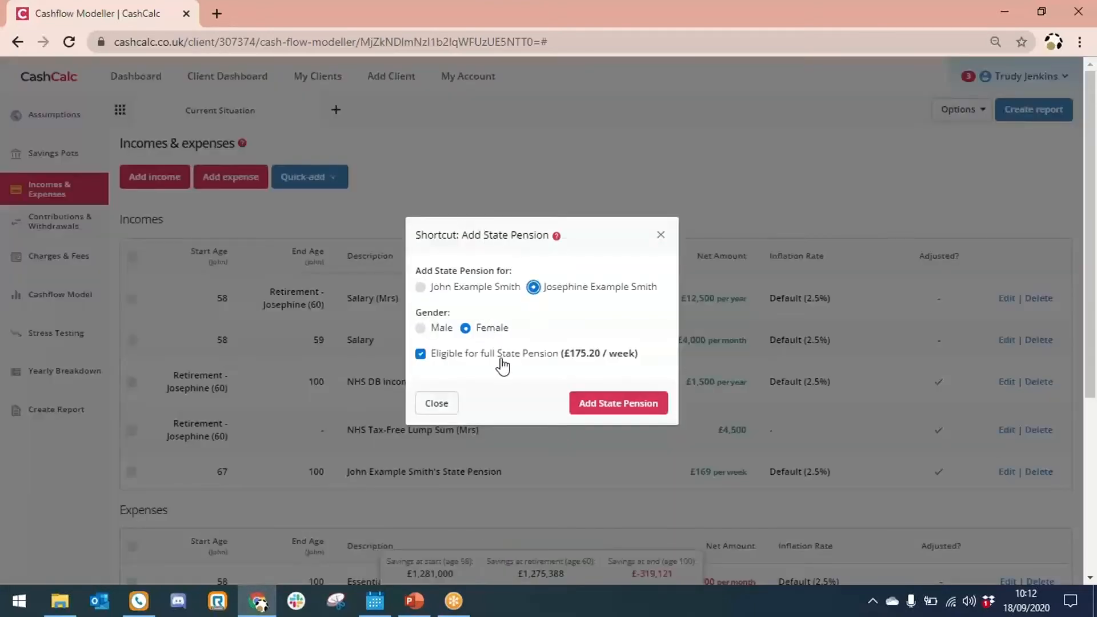
pyautogui.click(421, 354)
pyautogui.moveTo(467, 378); pyautogui.dragTo(434, 378)
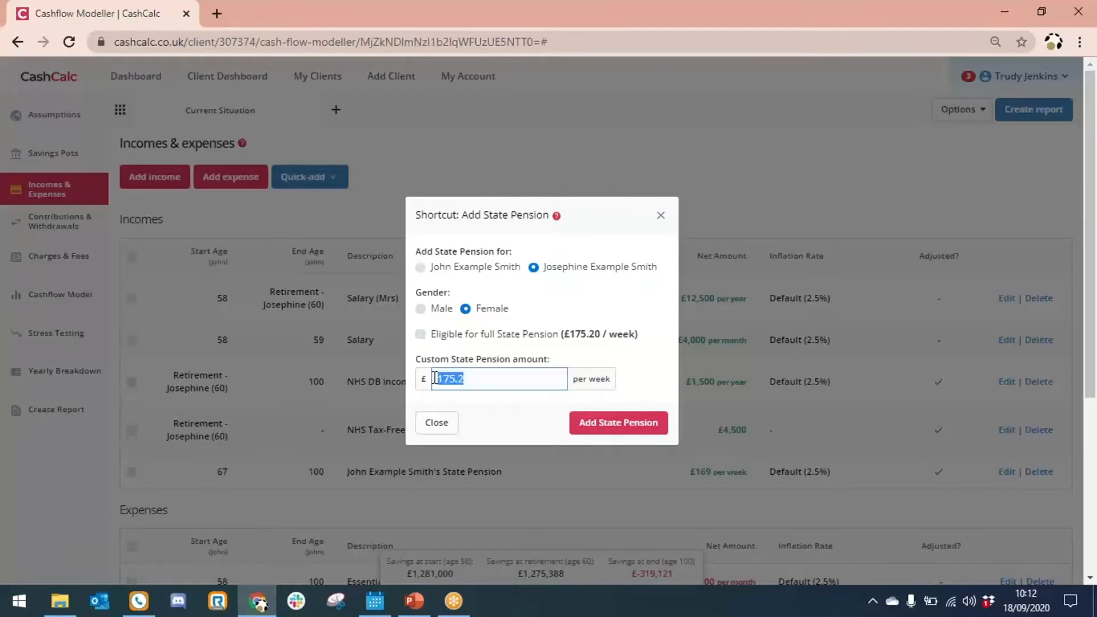
pyautogui.write('168.6')
pyautogui.press('Return')
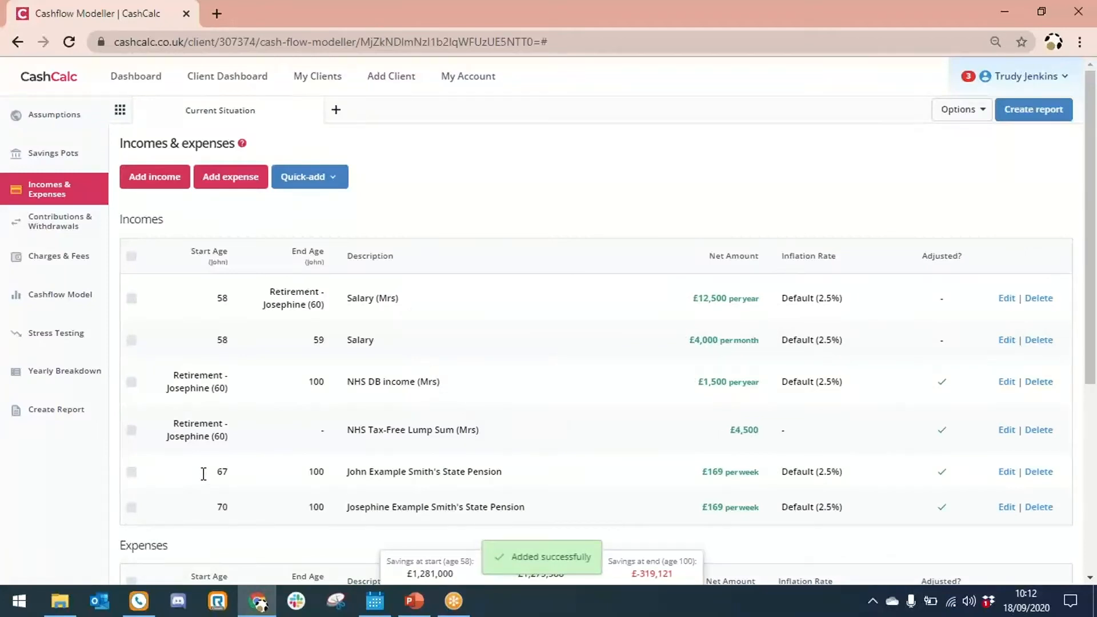
# Check the State Pension start ages of 67 and 70 in the income list
pyautogui.doubleClick(264, 480)
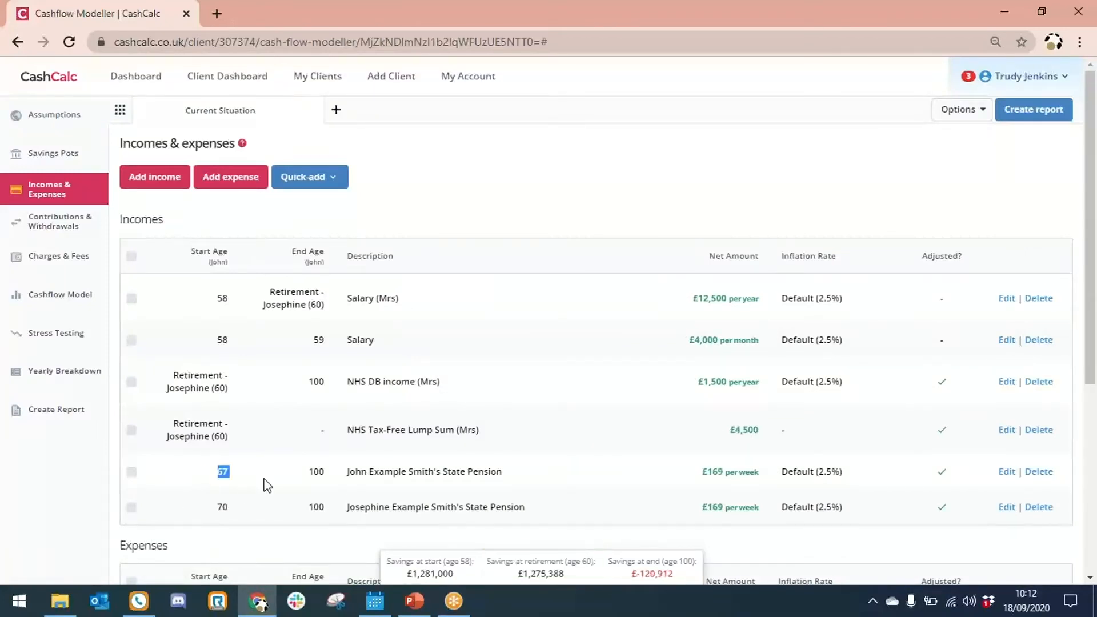
pyautogui.click(213, 513)
pyautogui.doubleClick(219, 507)
pyautogui.scroll(-1, 392, 451)
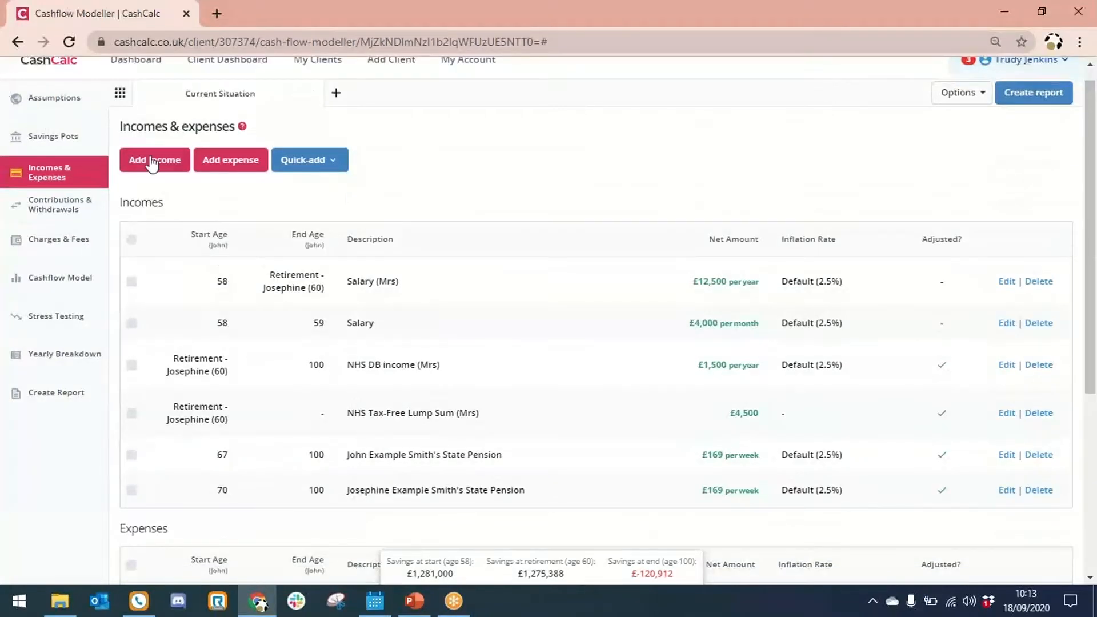
pyautogui.click(154, 160)
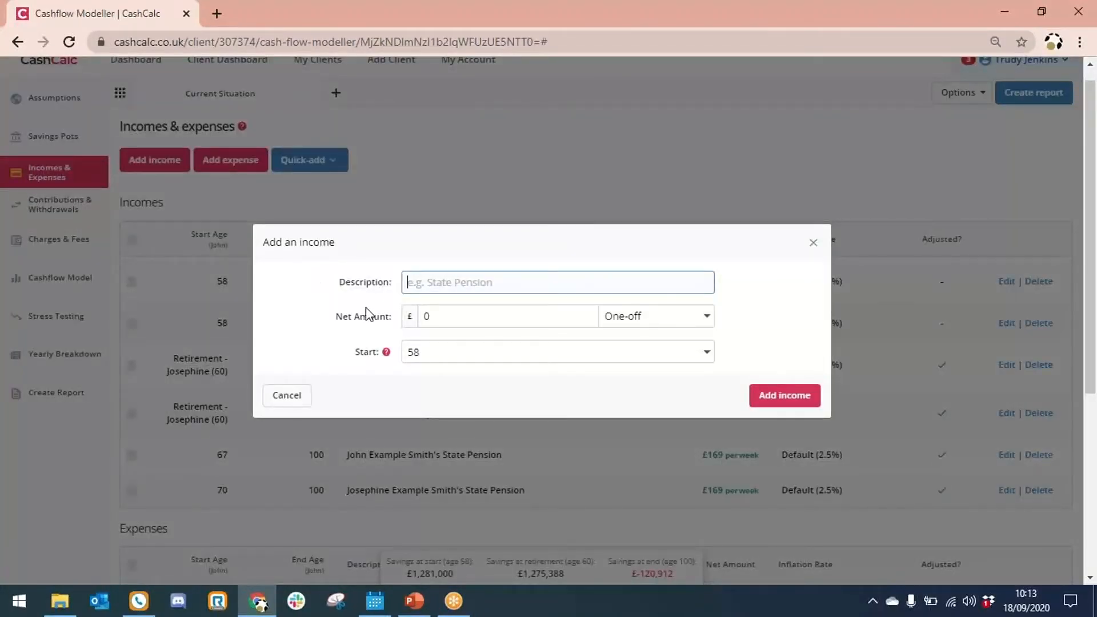
pyautogui.click(443, 317)
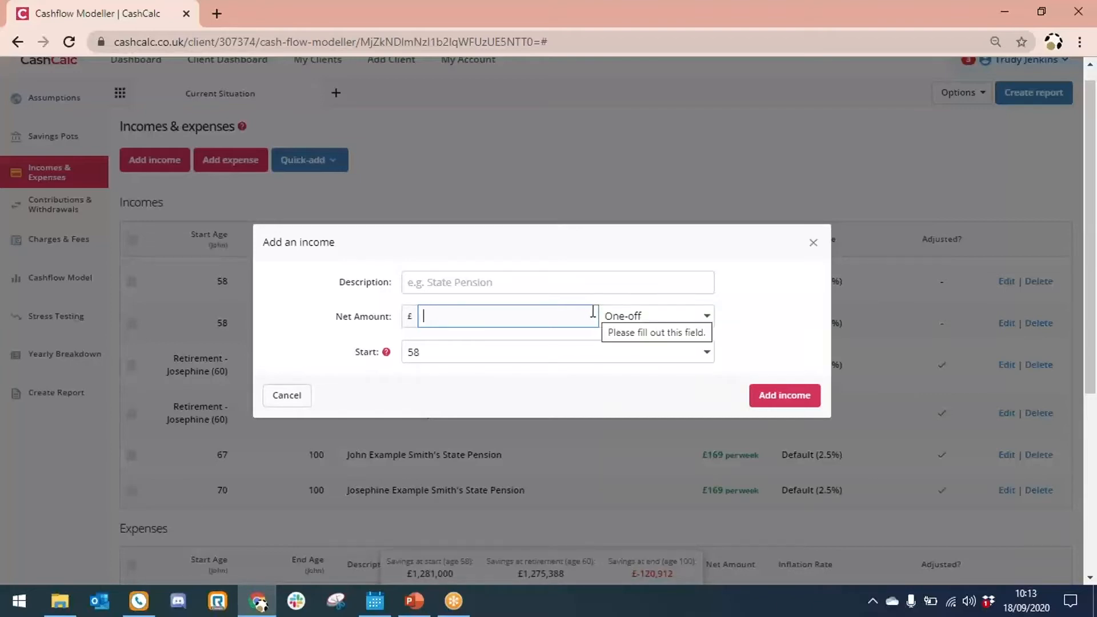
pyautogui.click(645, 317)
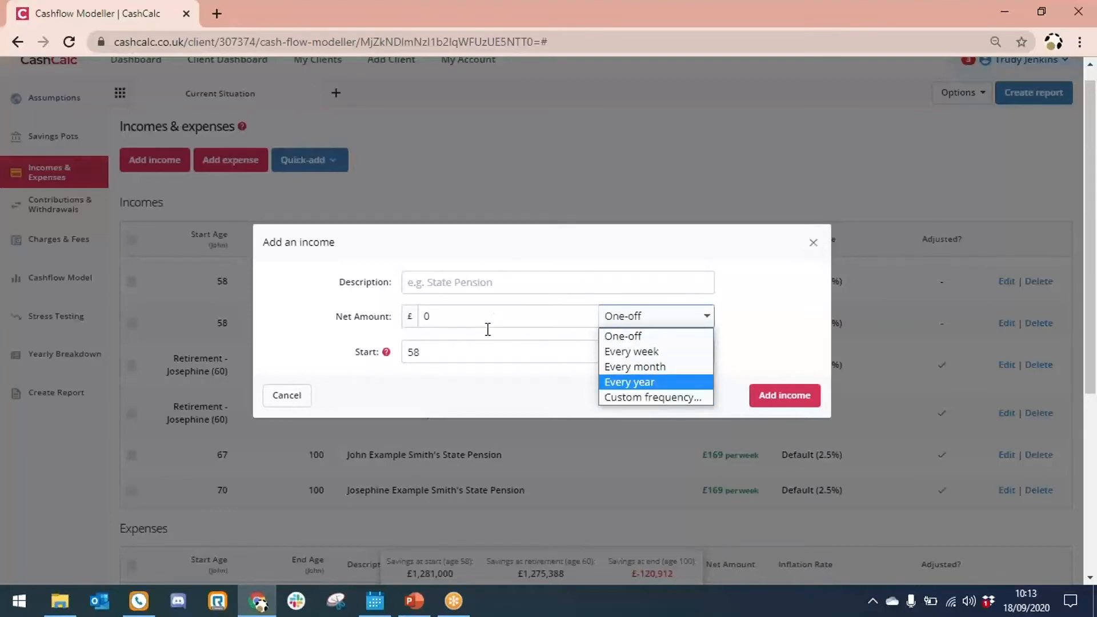
pyautogui.click(476, 351)
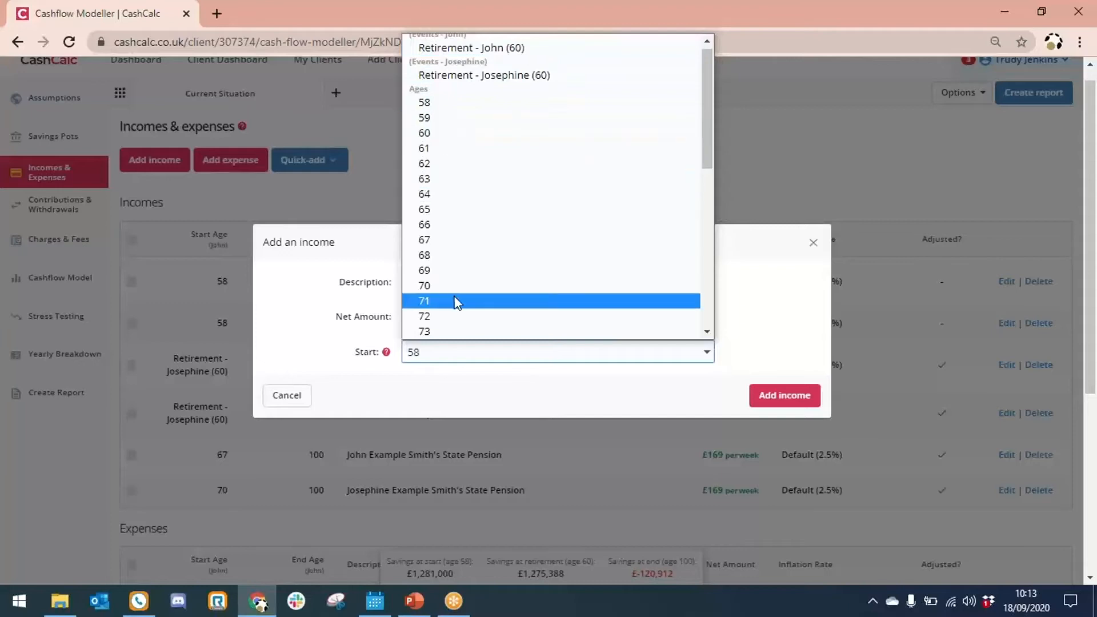
pyautogui.click(780, 302)
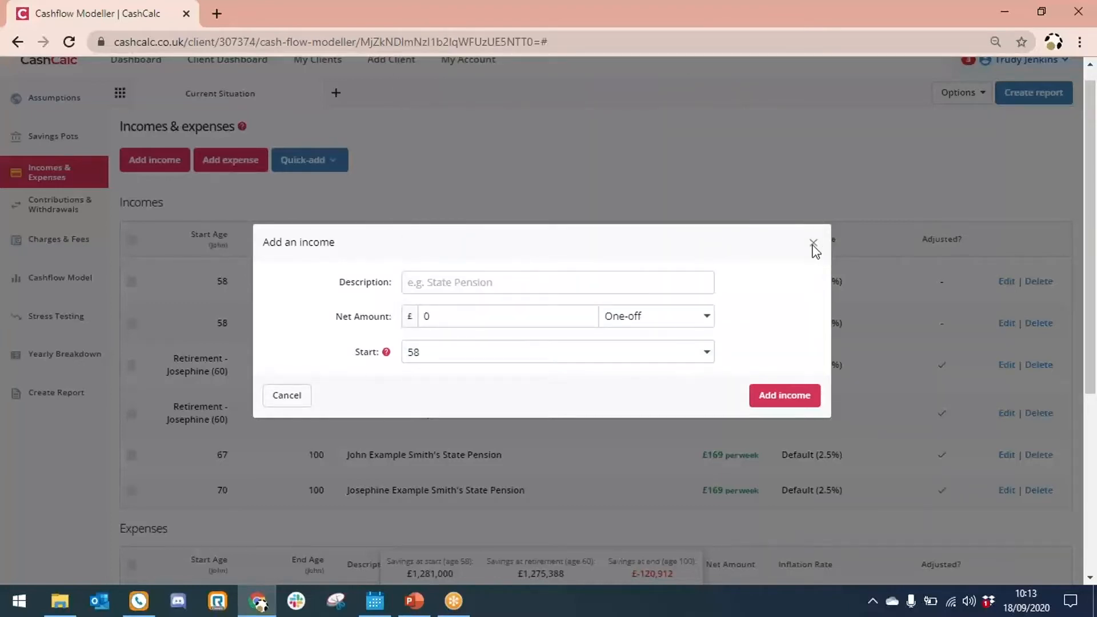
pyautogui.click(813, 243)
pyautogui.scroll(-1, 1092, 247)
pyautogui.scroll(-5, 1093, 247)
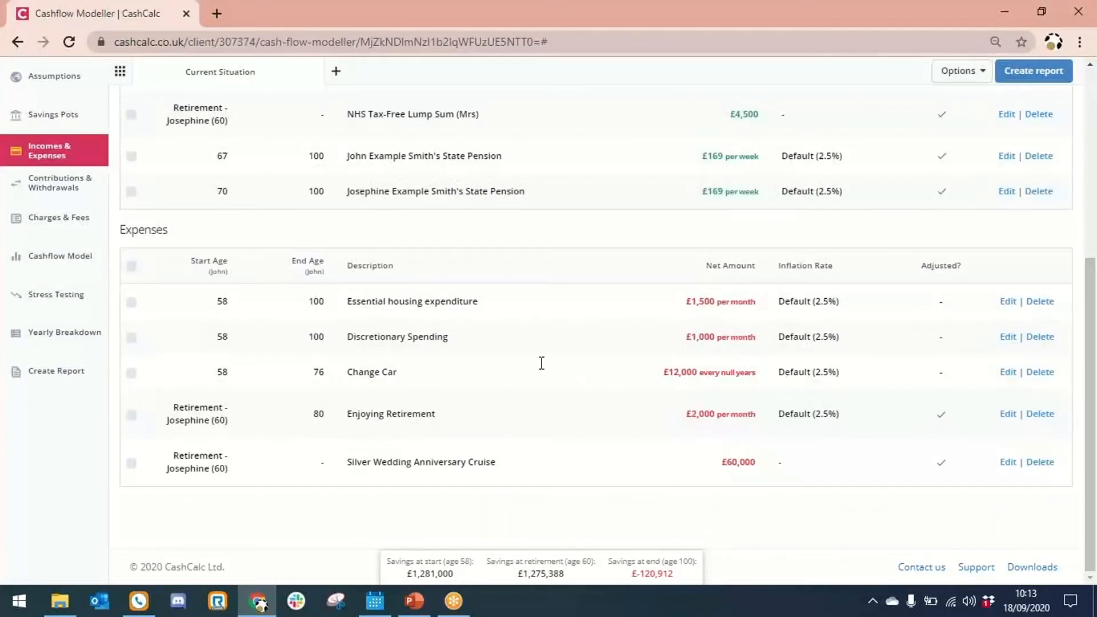
# Update the Change Car expense to a custom frequency of every 5 years
pyautogui.moveTo(205, 375); pyautogui.dragTo(425, 381)
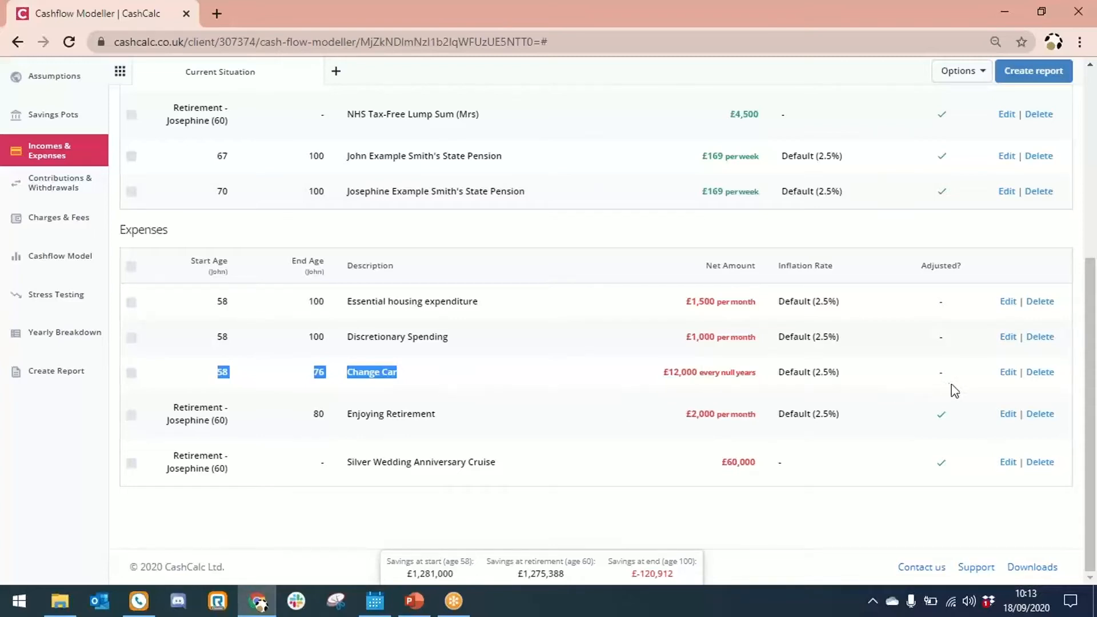
pyautogui.click(1008, 372)
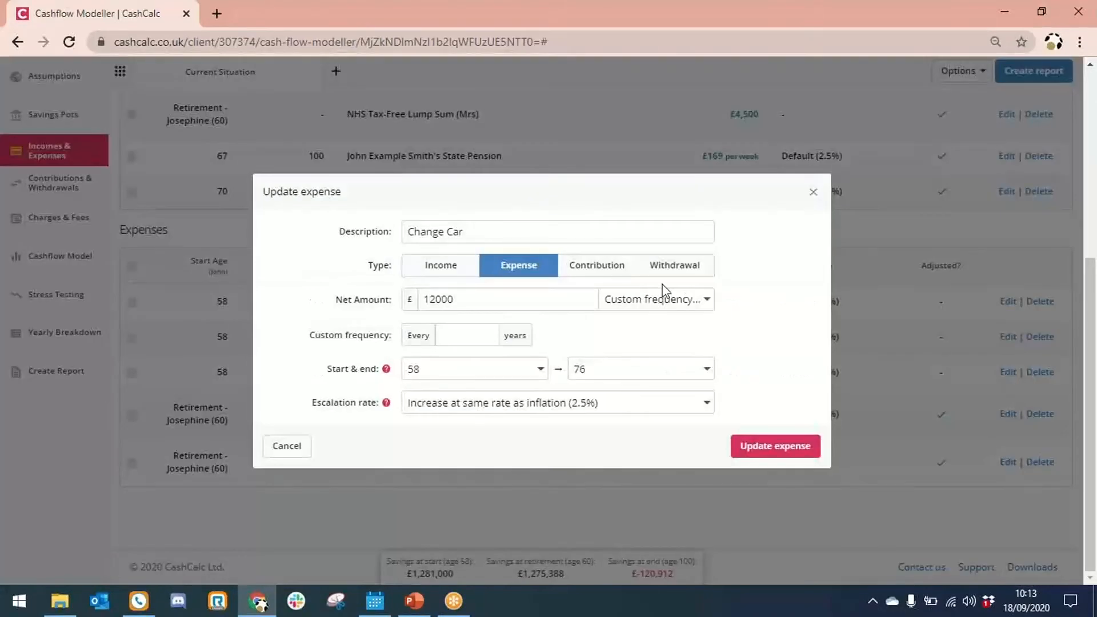
pyautogui.click(457, 334)
pyautogui.write('5')
pyautogui.click(783, 452)
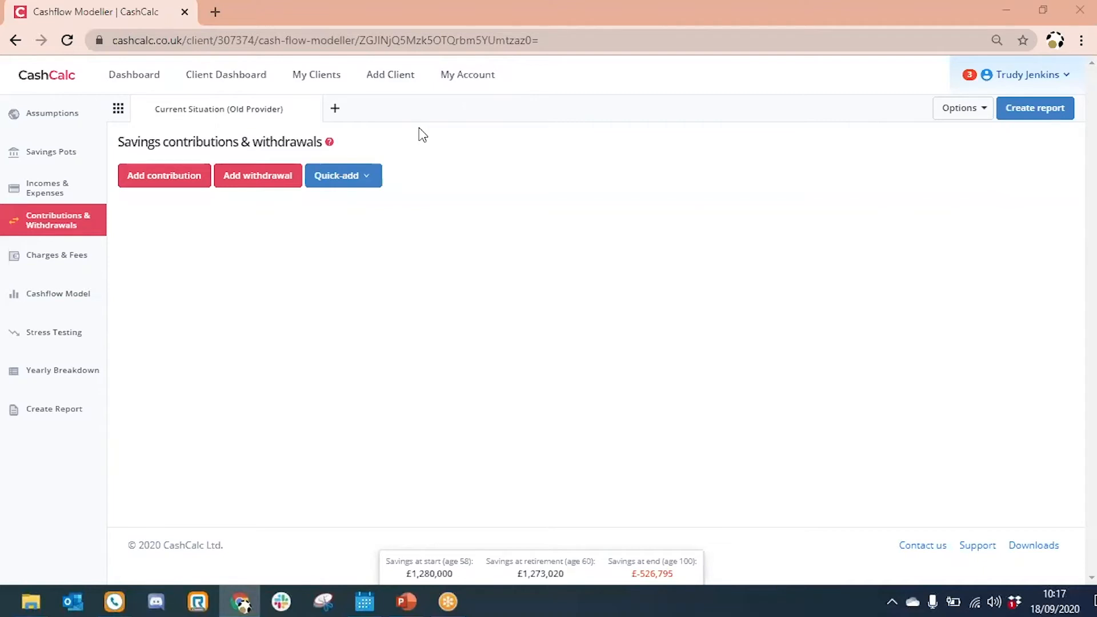
# Add the PCLS tax-free cash withdrawal (Mr) drawn from Mr's personal pension
pyautogui.click(360, 181)
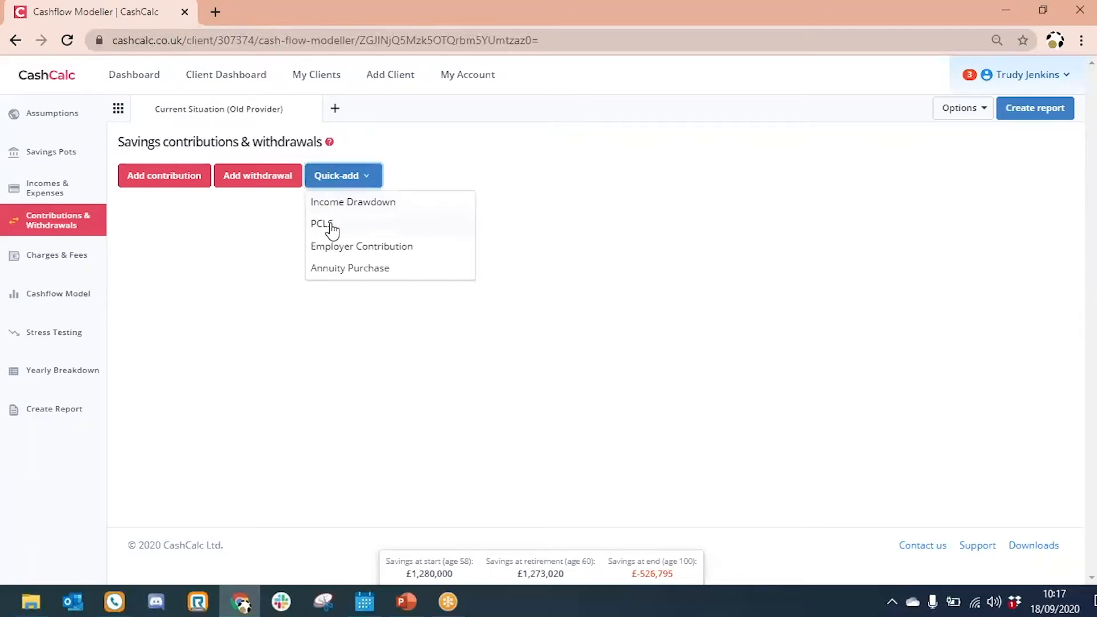
pyautogui.click(331, 227)
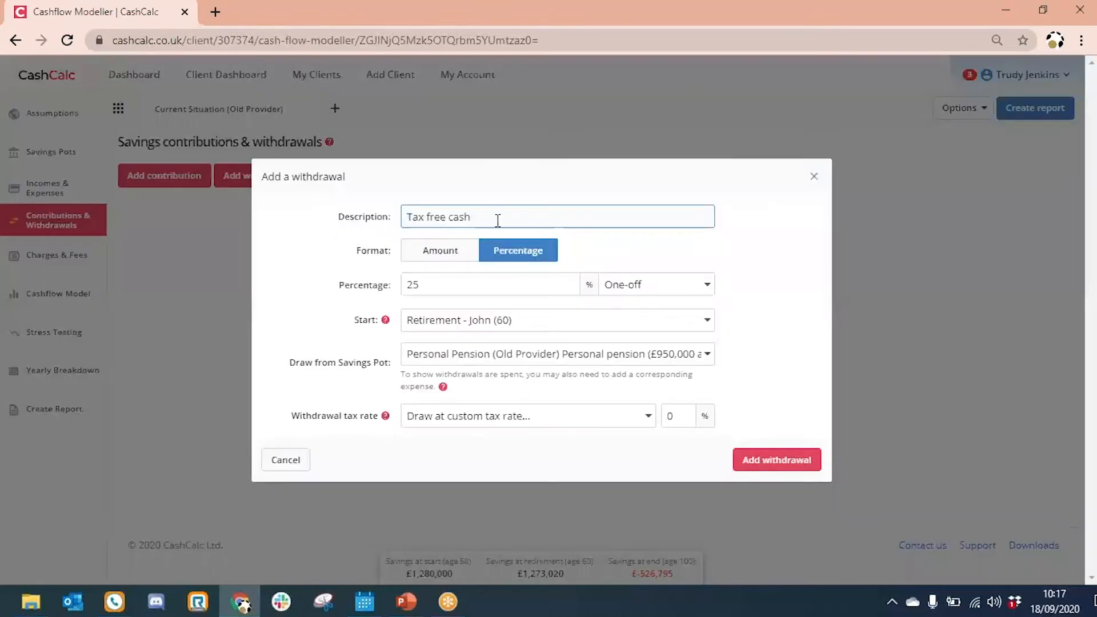
pyautogui.write('(Mr)')
pyautogui.click(531, 354)
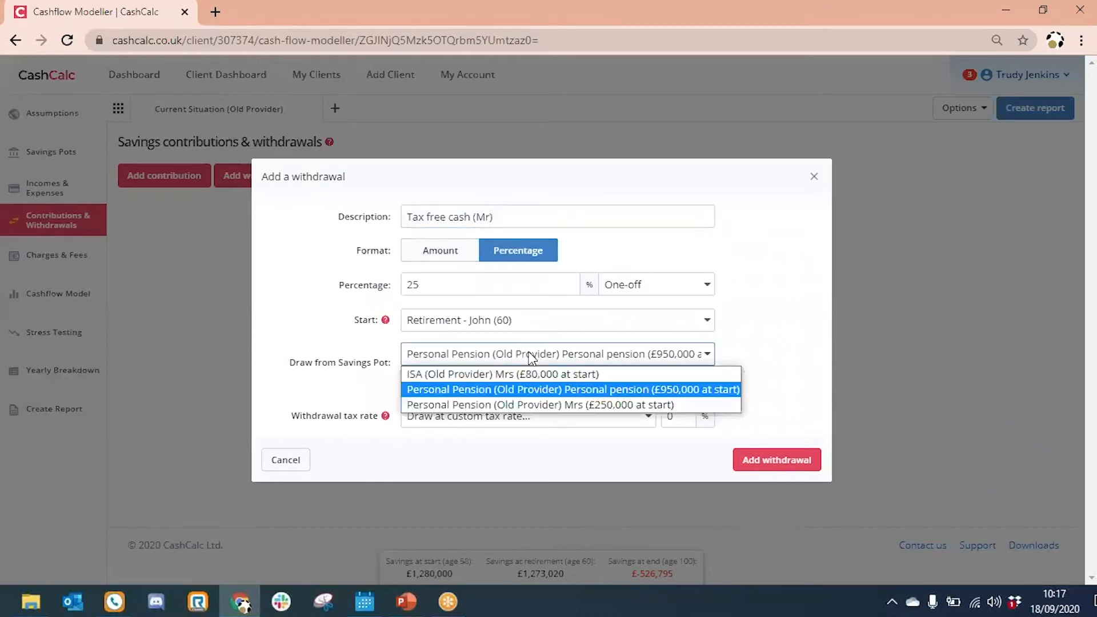
pyautogui.click(531, 357)
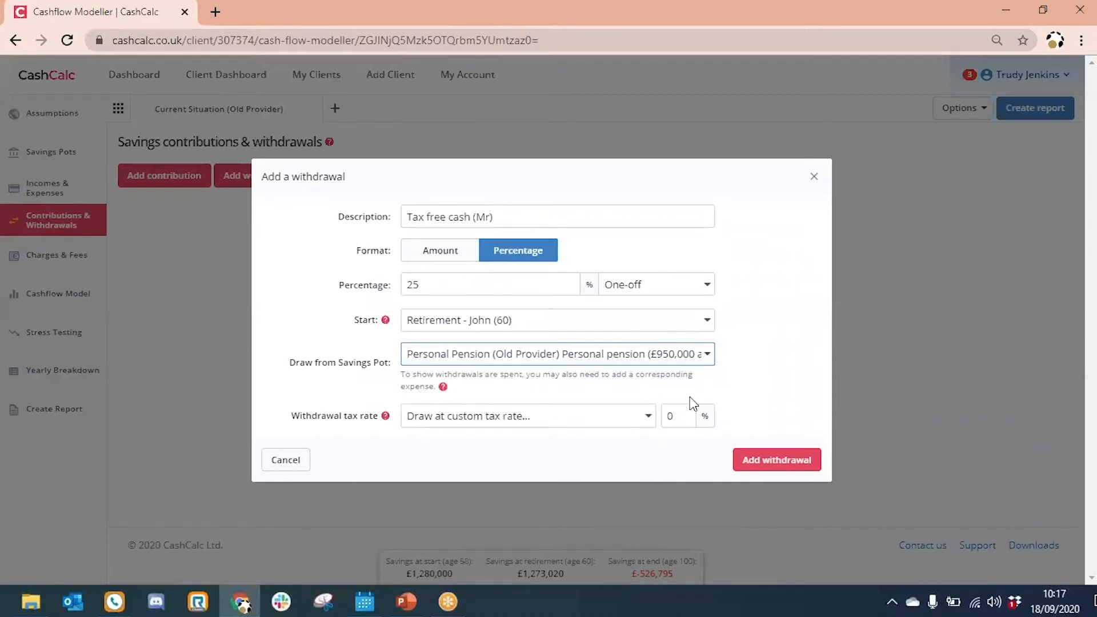
pyautogui.click(769, 466)
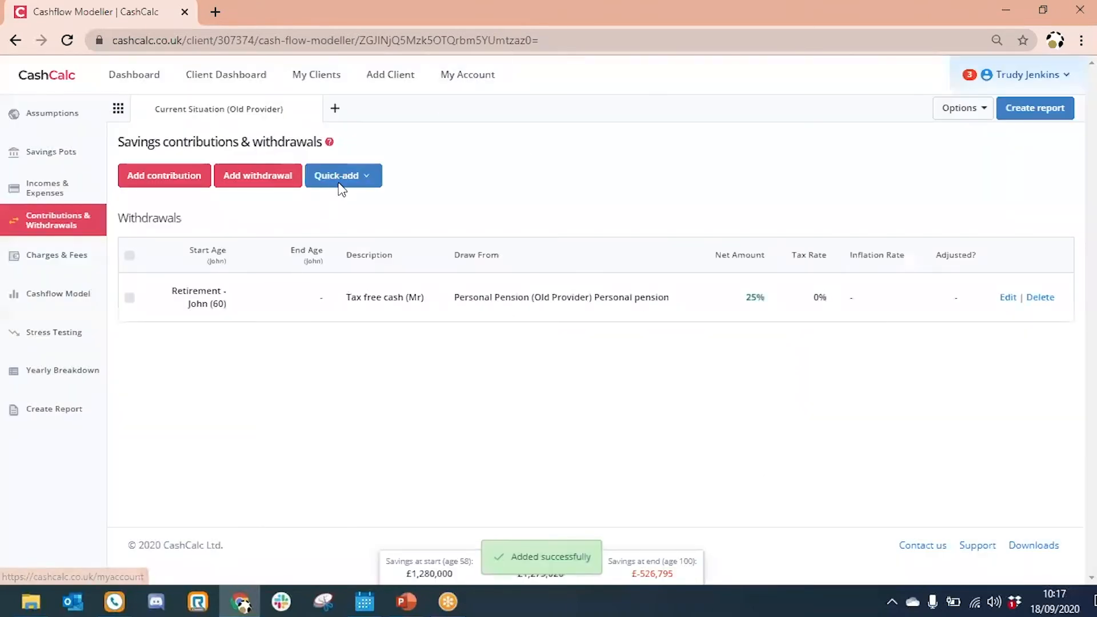
# Add the PCLS tax-free cash withdrawal (Mrs) drawn from Mrs's pension
pyautogui.click(341, 177)
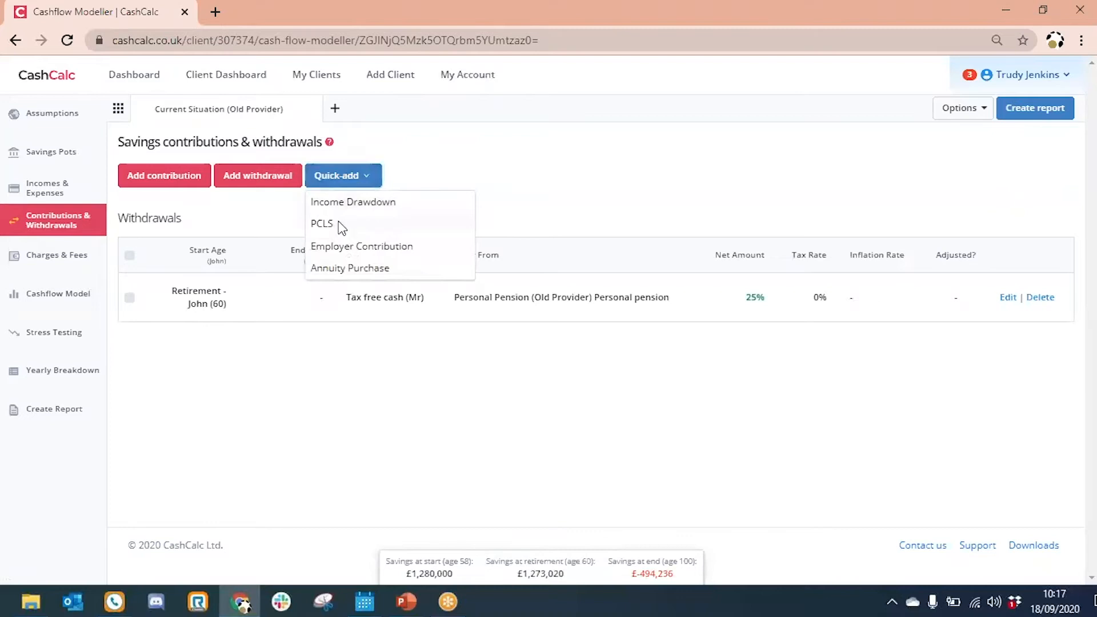
pyautogui.click(340, 224)
pyautogui.write('(')
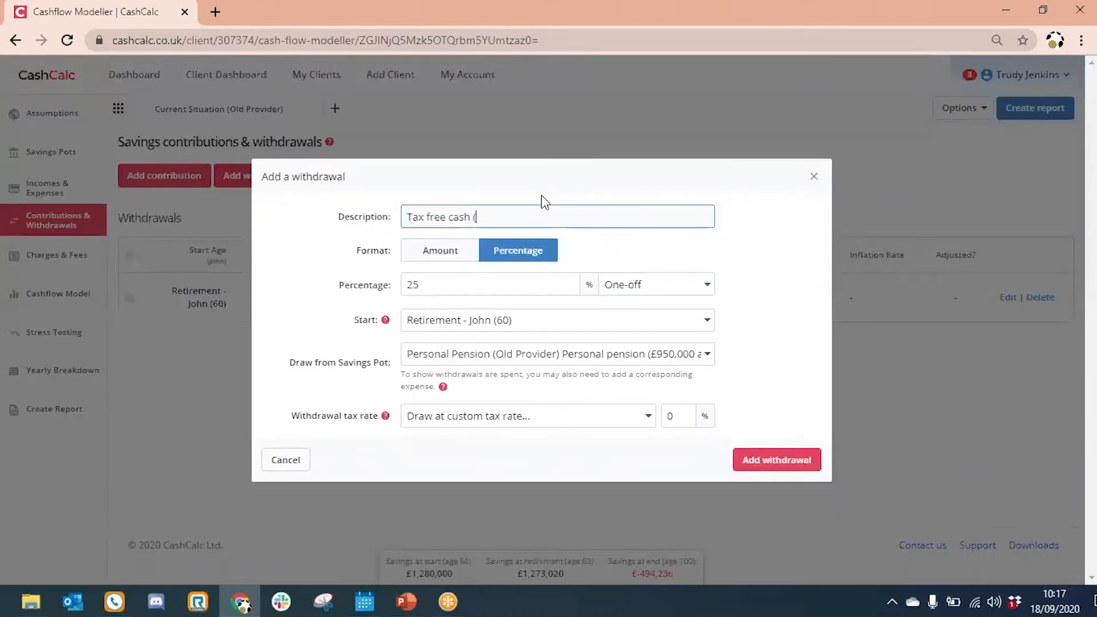
pyautogui.write('Mrs)')
pyautogui.click(531, 355)
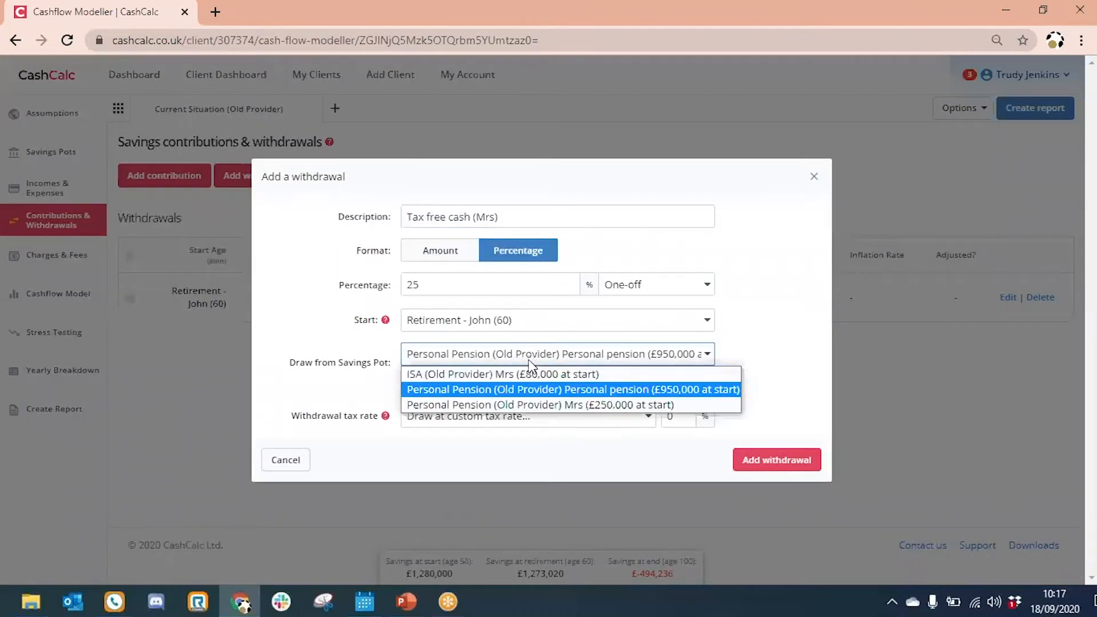
pyautogui.click(526, 404)
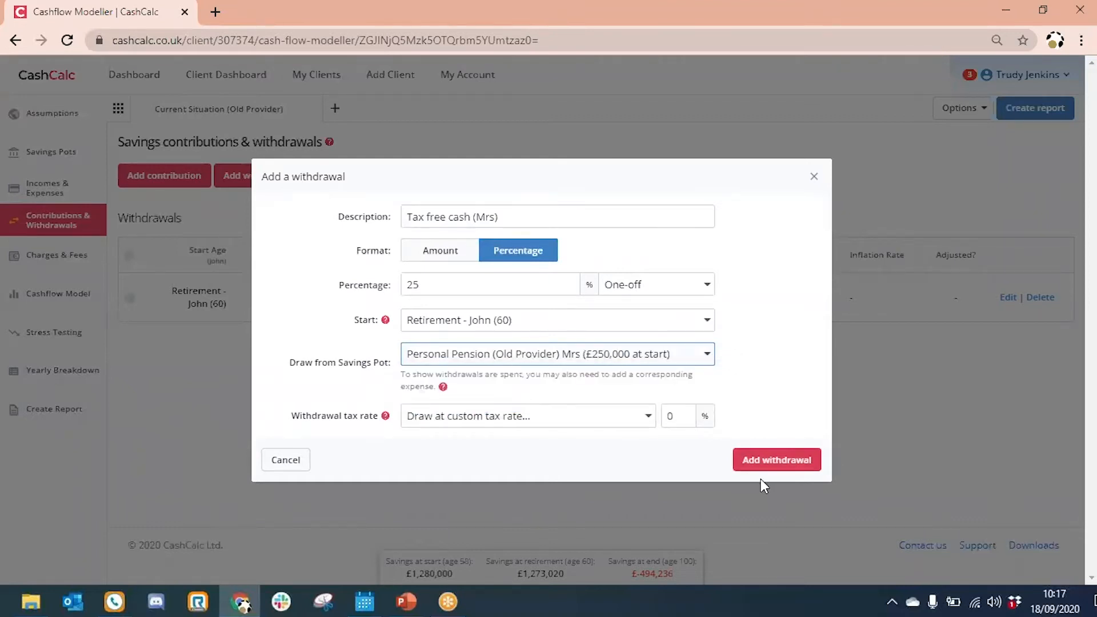
pyautogui.click(764, 464)
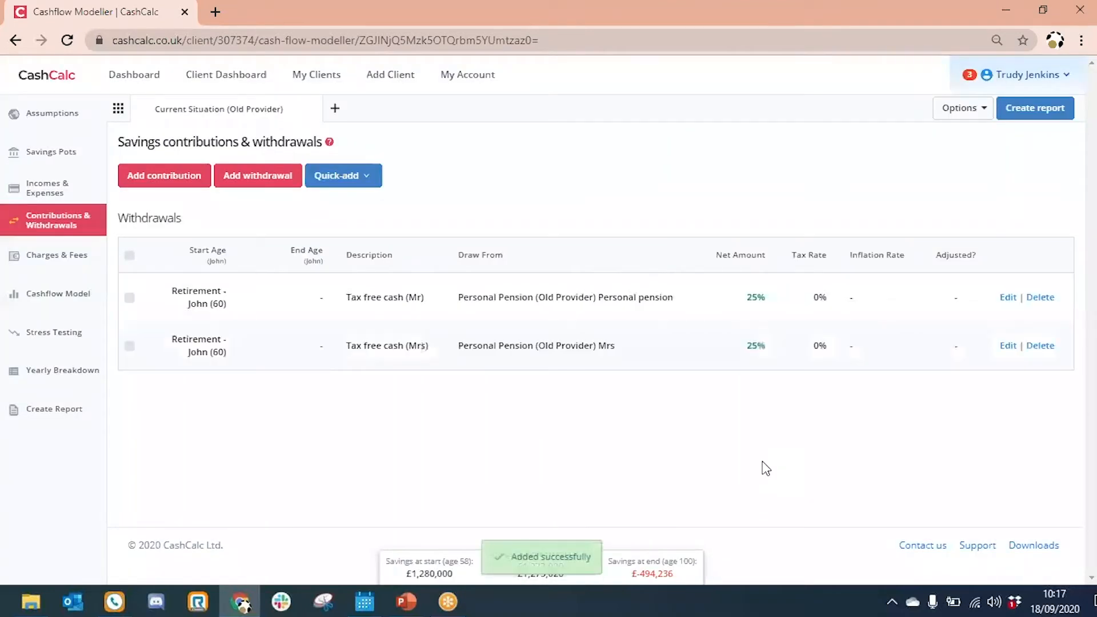
# Start a Drawdown of Tax Free Allowance (Mr) withdrawal of £12,500 every year
pyautogui.click(367, 193)
pyautogui.click(369, 206)
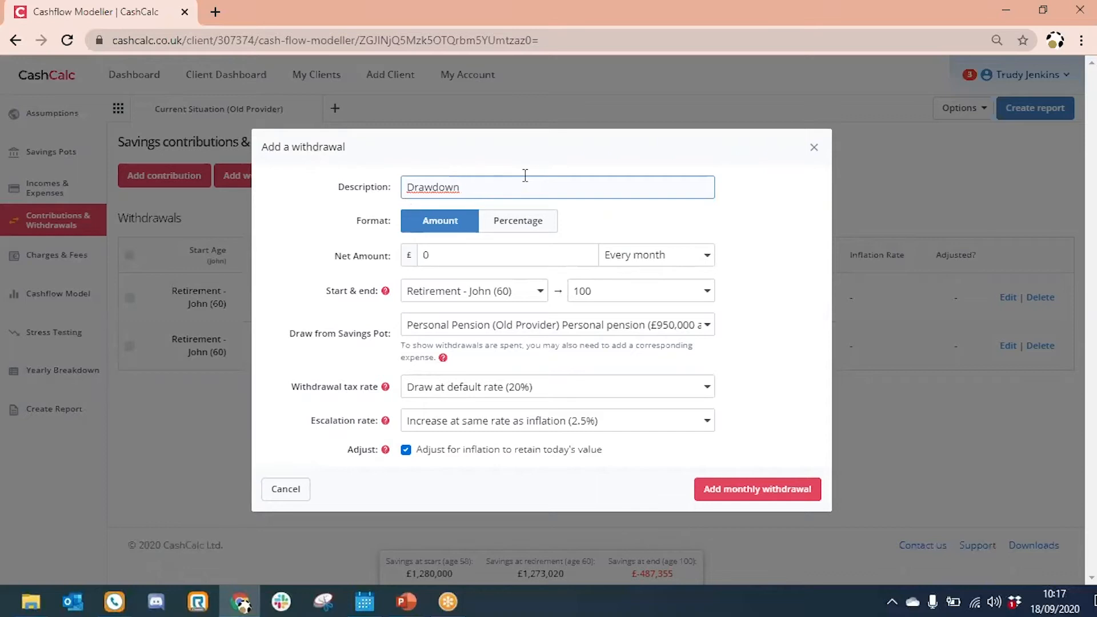
pyautogui.write('of Tax Free Allowance (Mr')
pyautogui.moveTo(612, 188); pyautogui.dragTo(396, 190)
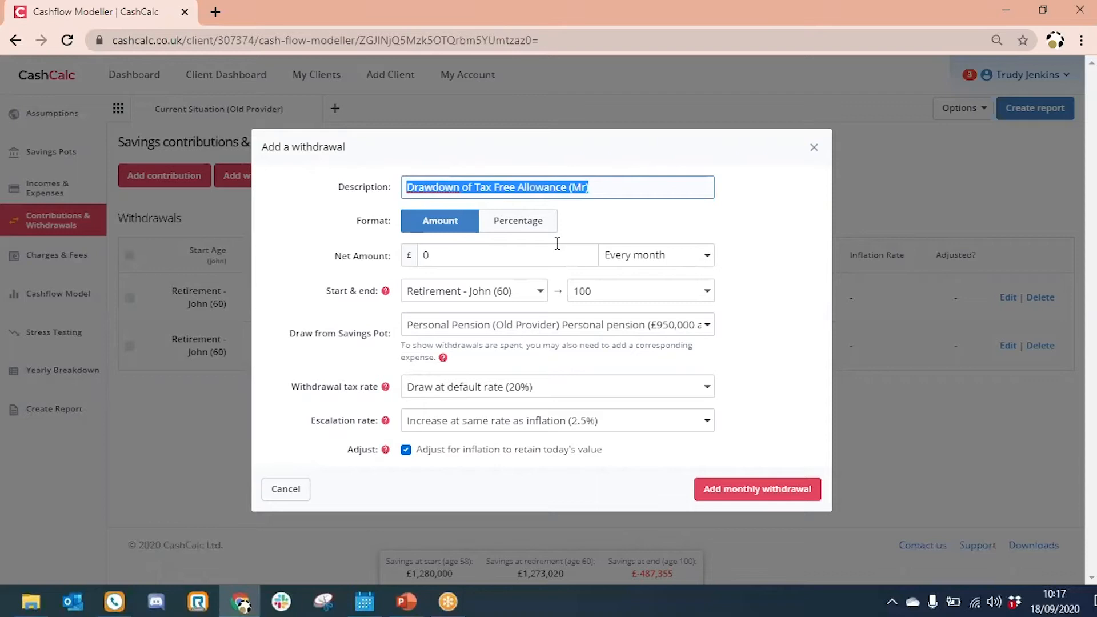
pyautogui.click(470, 263)
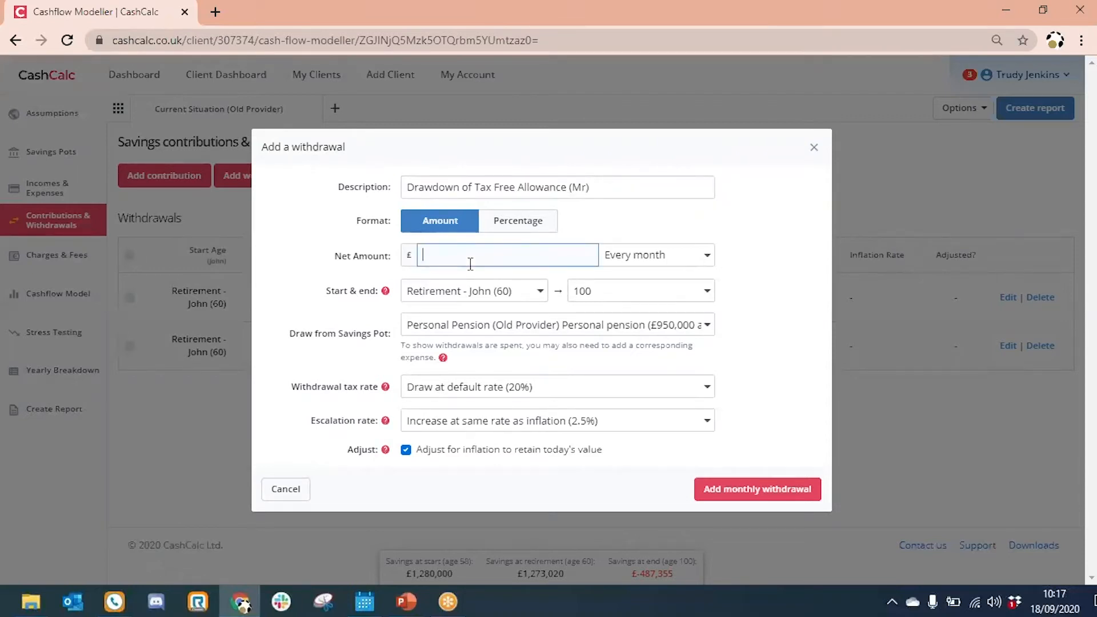
pyautogui.write('125000')
pyautogui.press('BackSpace')
pyautogui.click(624, 264)
pyautogui.click(622, 321)
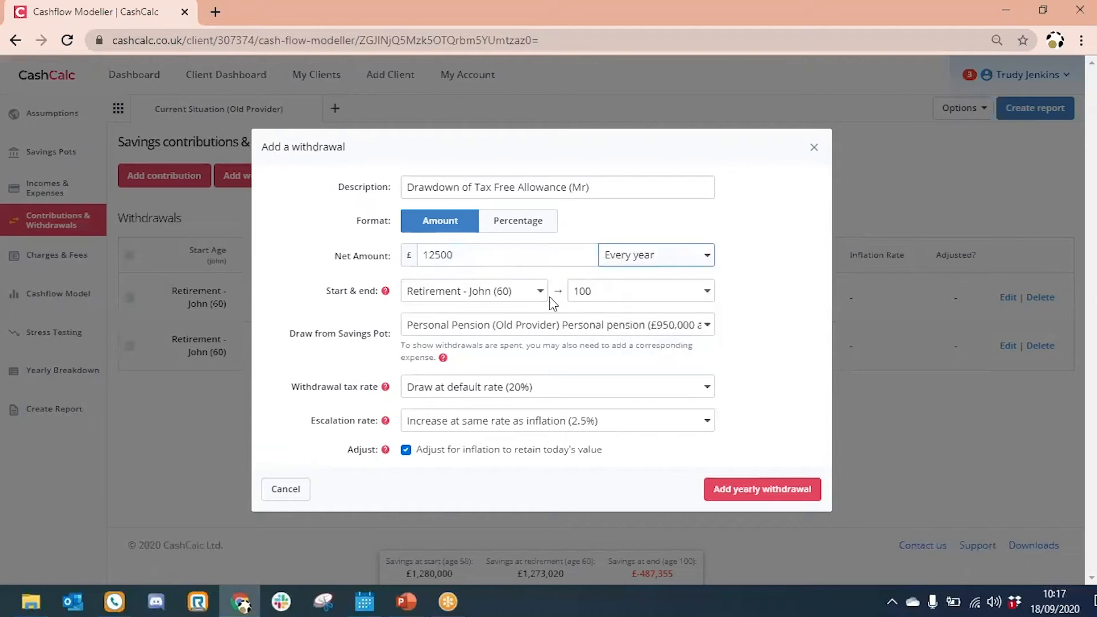
# End the drawdown at Mr's State Pension Age, from his personal pension at 0% tax
pyautogui.click(586, 291)
pyautogui.scroll(1, 598, 371)
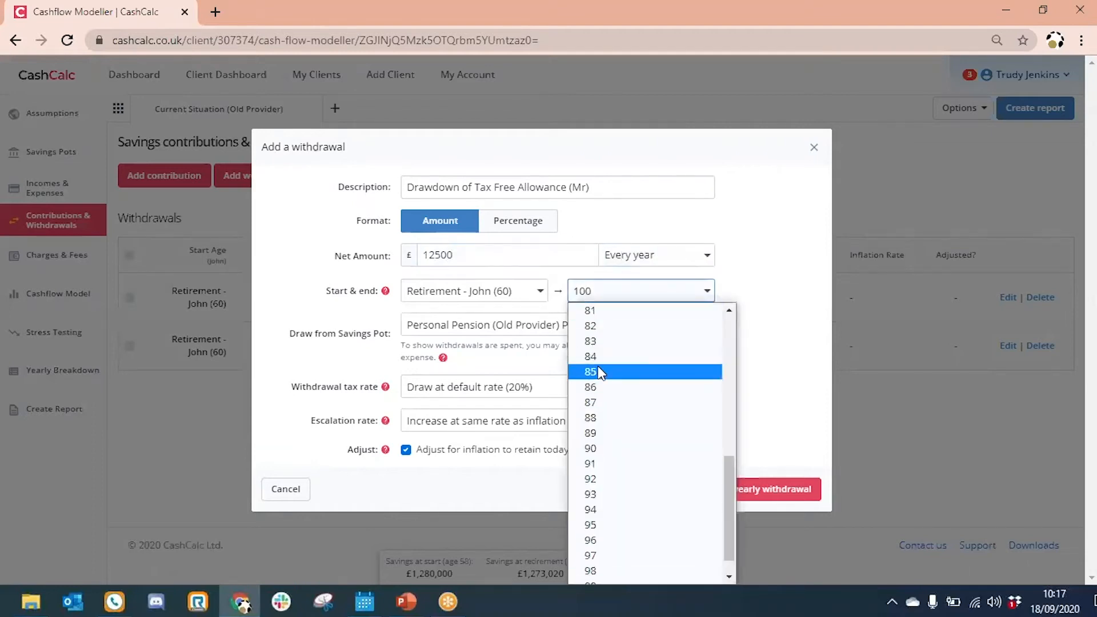
pyautogui.moveTo(732, 495); pyautogui.dragTo(727, 322)
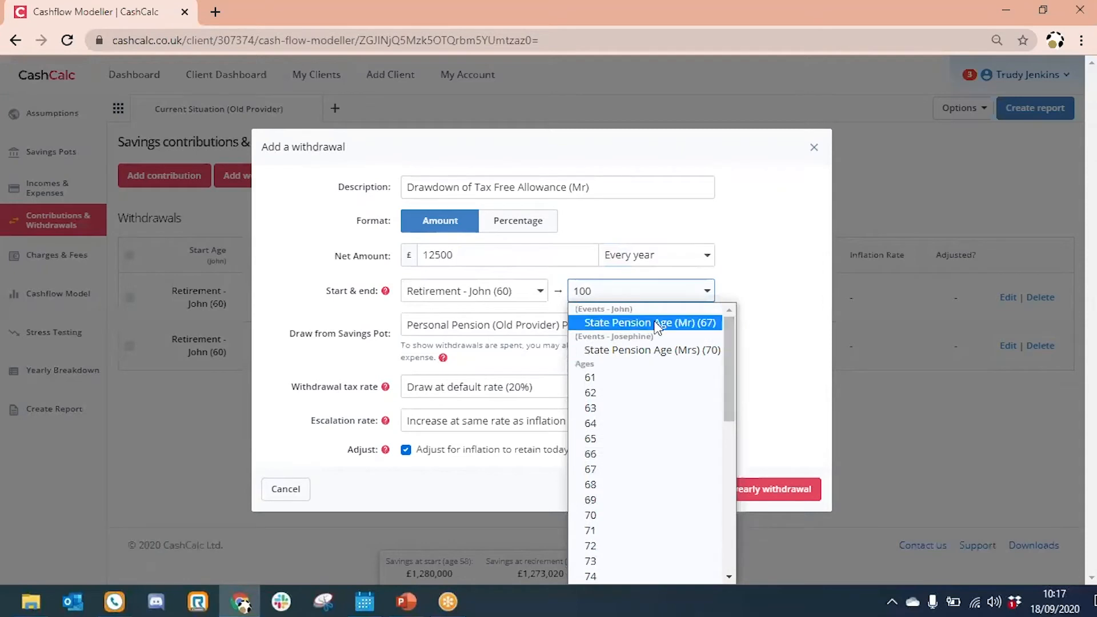
pyautogui.click(622, 322)
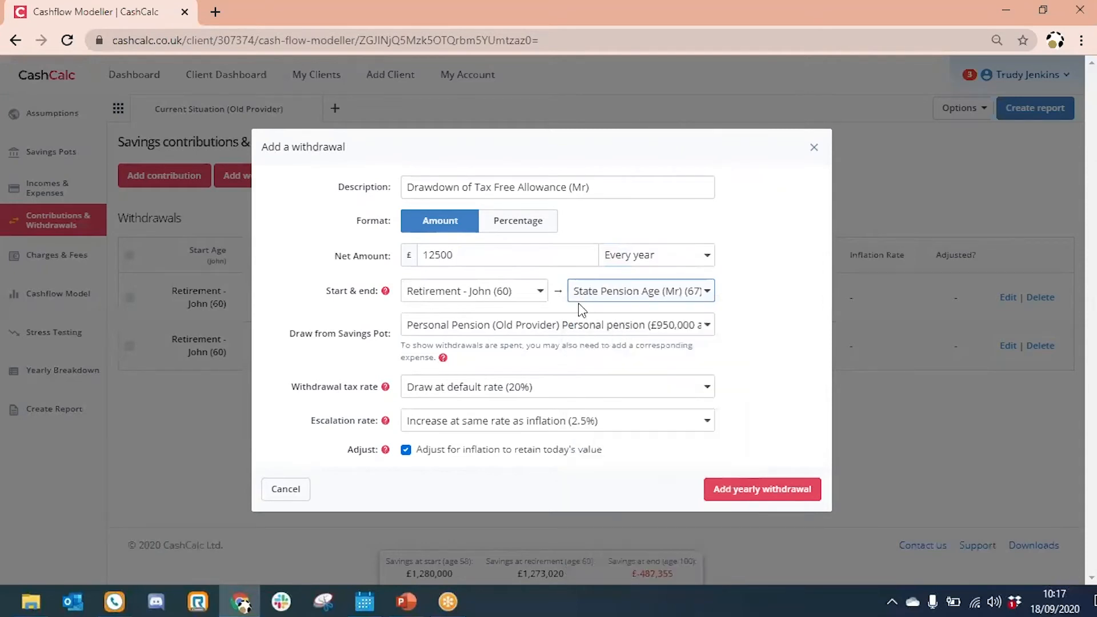
pyautogui.click(562, 324)
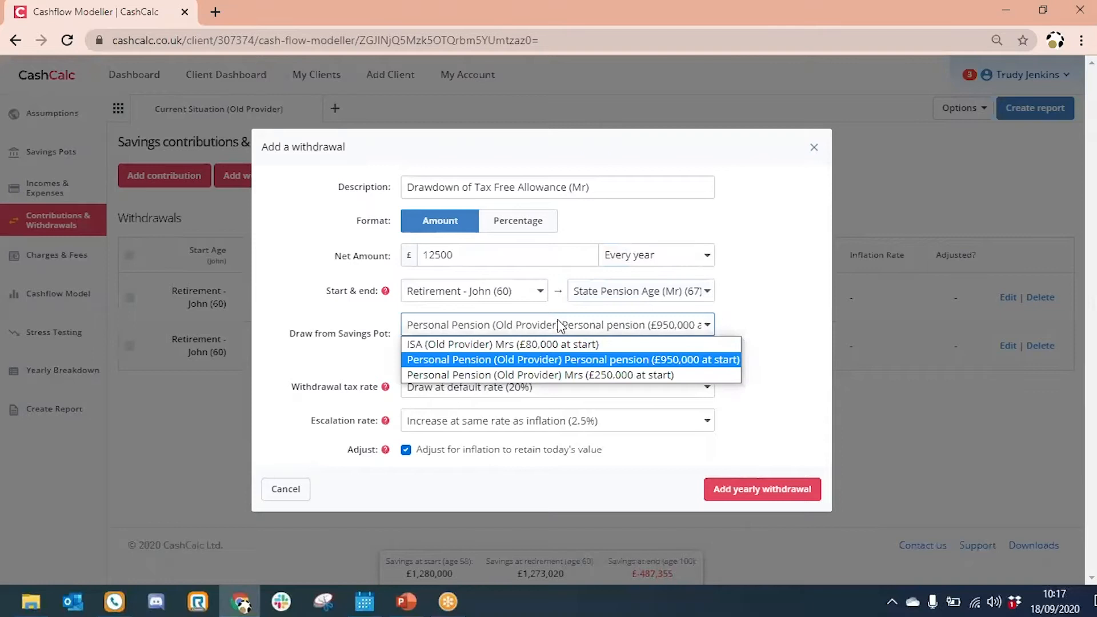
pyautogui.click(562, 359)
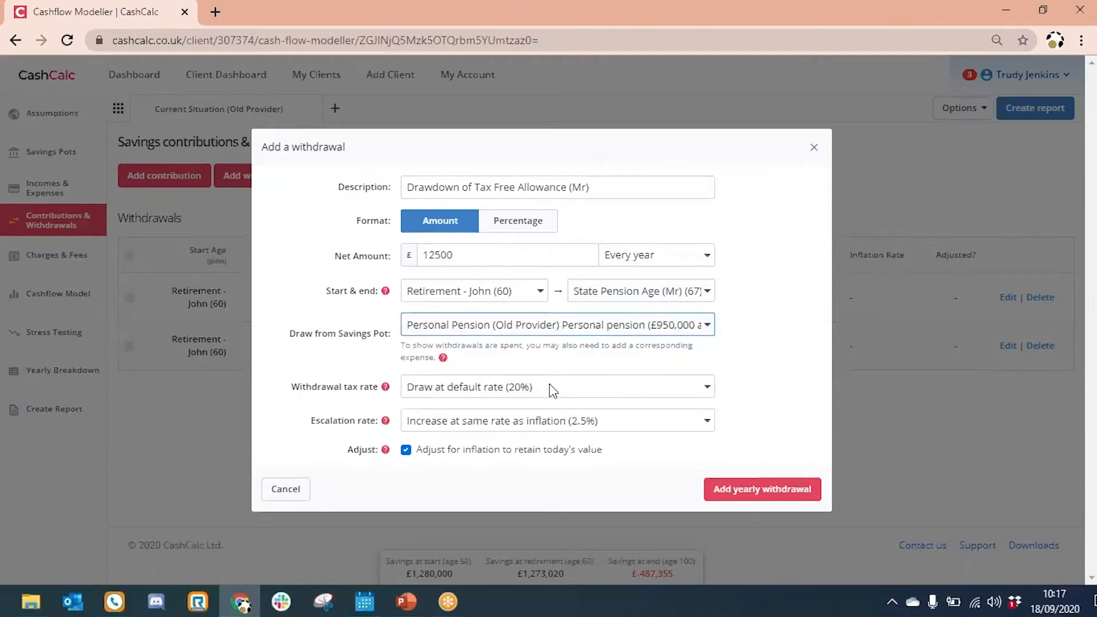
pyautogui.click(550, 386)
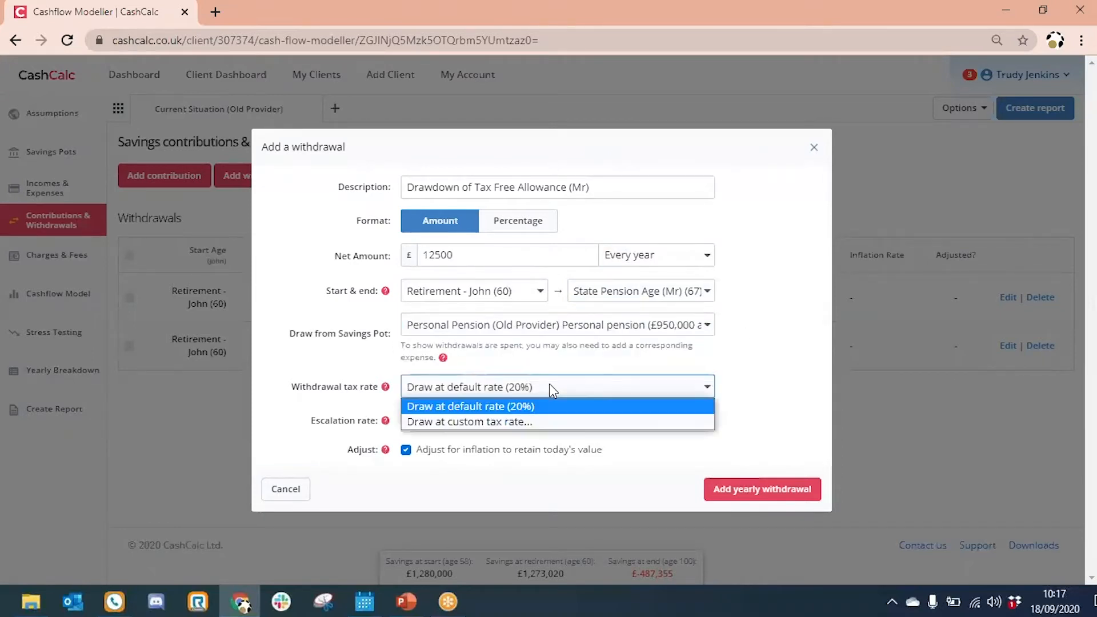
pyautogui.click(535, 421)
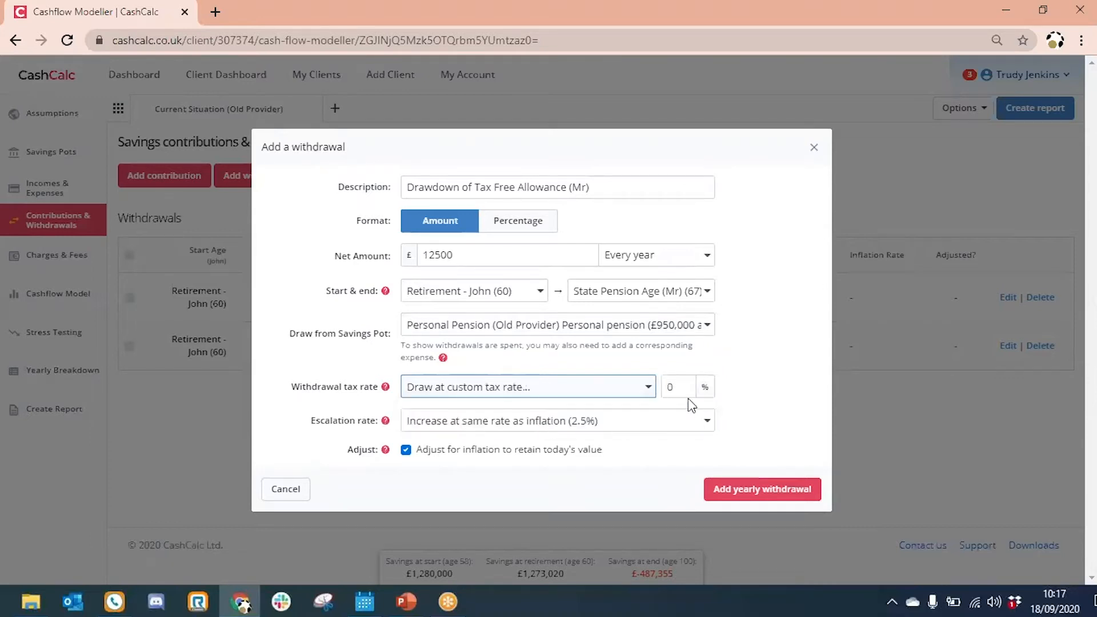
pyautogui.click(775, 485)
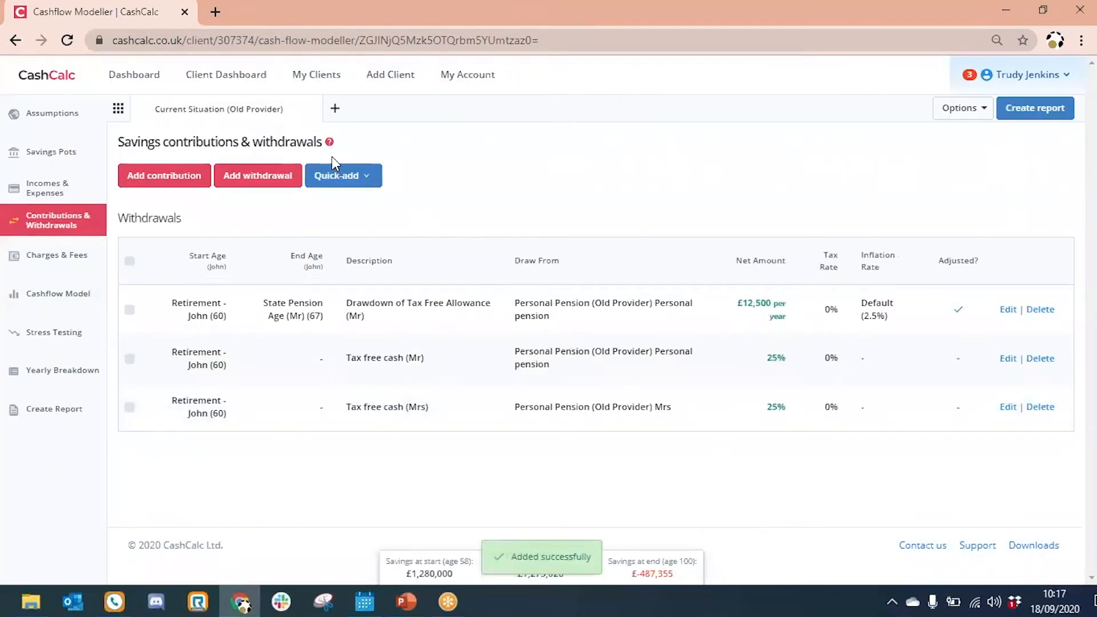
# Start a Drawdown of Tax Free Allowance withdrawal for Mrs of £11,000 every year
pyautogui.click(336, 174)
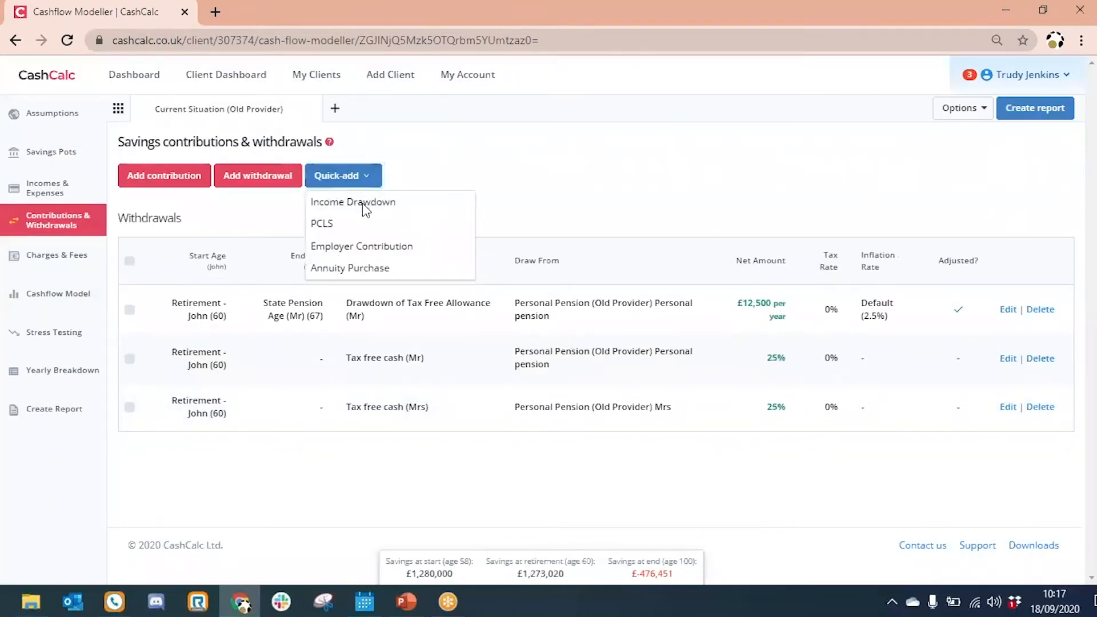
pyautogui.click(362, 201)
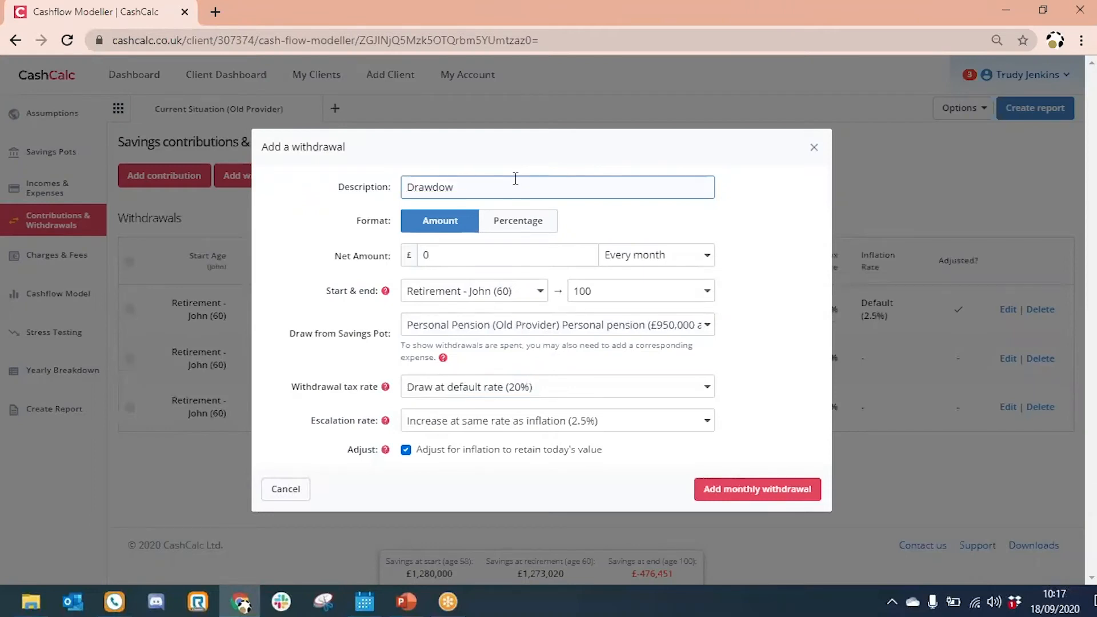
pyautogui.press('BackSpace')
pyautogui.press('BackSpace')
pyautogui.press('BackSpace')
pyautogui.press('BackSpace')
pyautogui.press('BackSpace')
pyautogui.press('BackSpace')
pyautogui.press('BackSpace')
pyautogui.press('BackSpace')
pyautogui.write('Drawdown of Tax Free Allowance (Mr)')
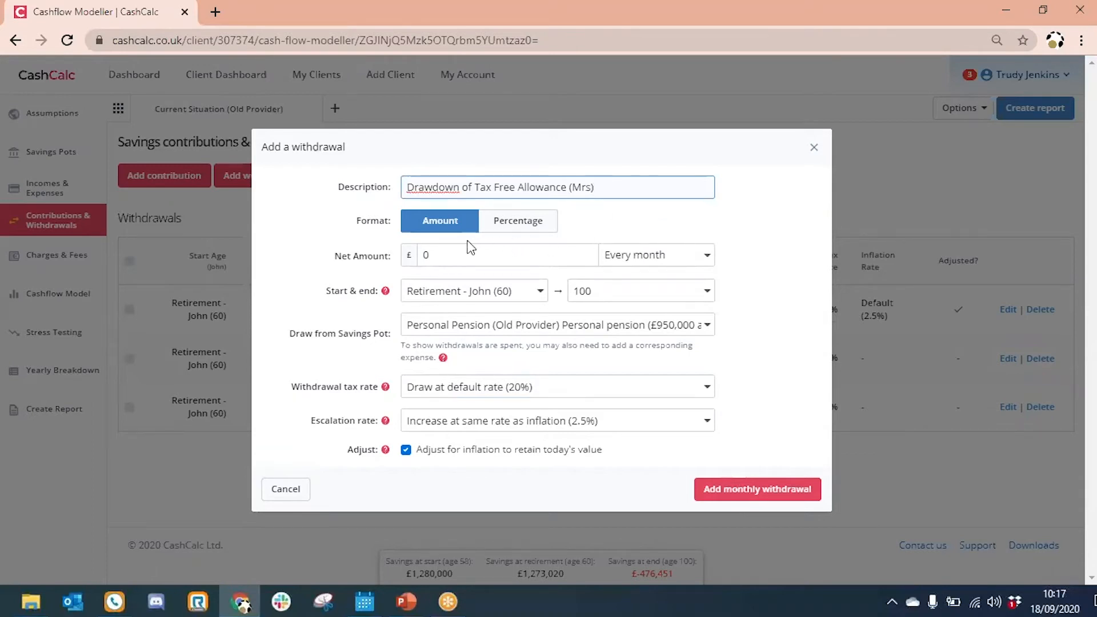
pyautogui.click(478, 253)
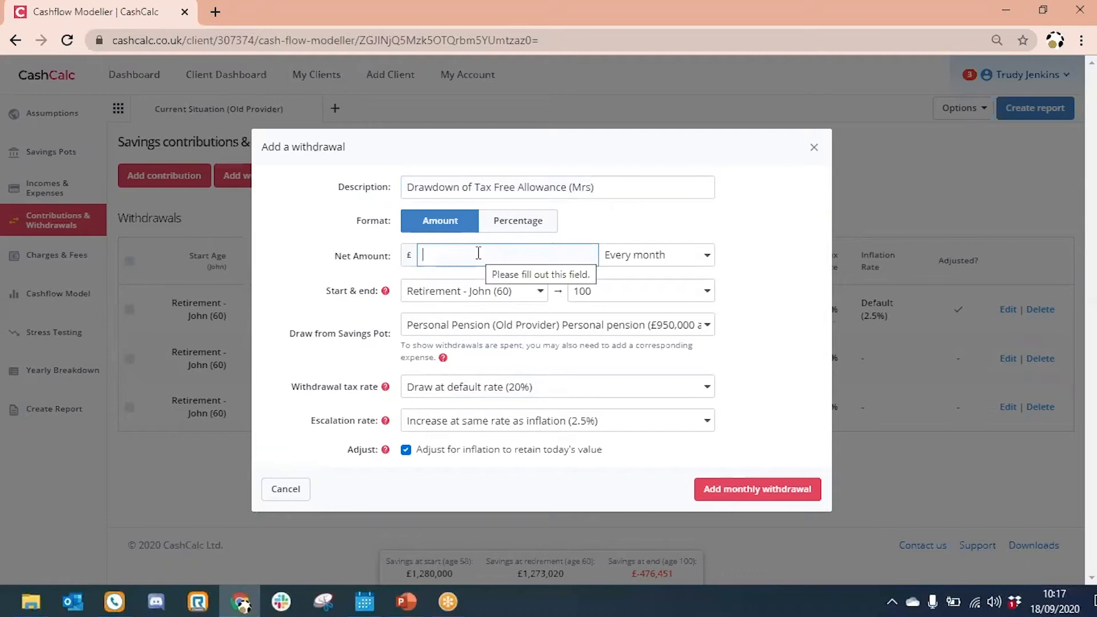
pyautogui.write('11000')
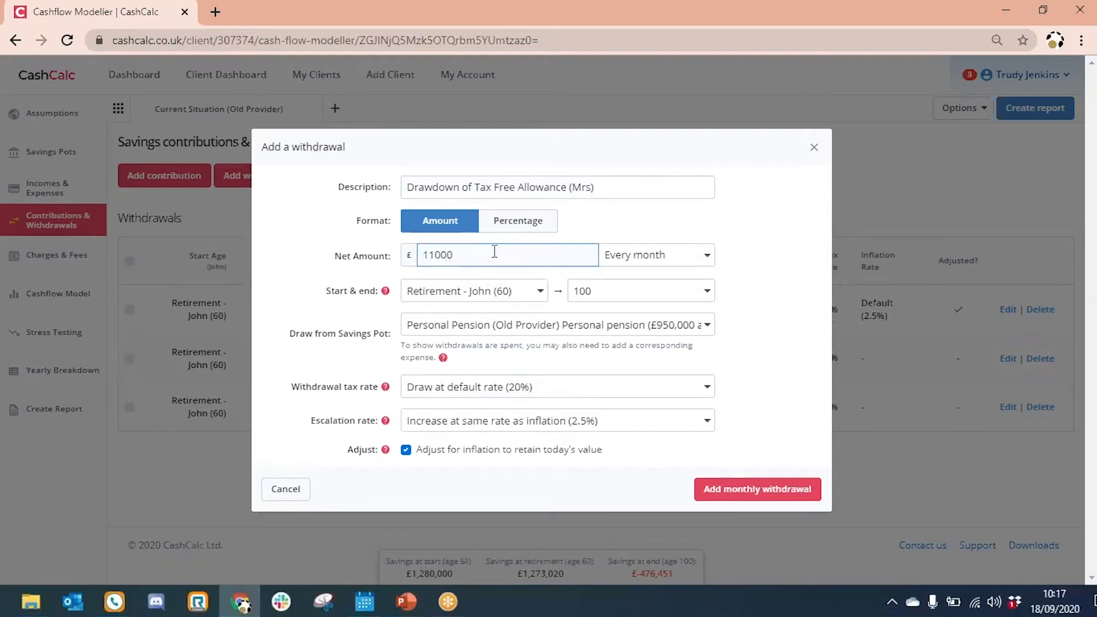
pyautogui.click(661, 256)
pyautogui.click(656, 319)
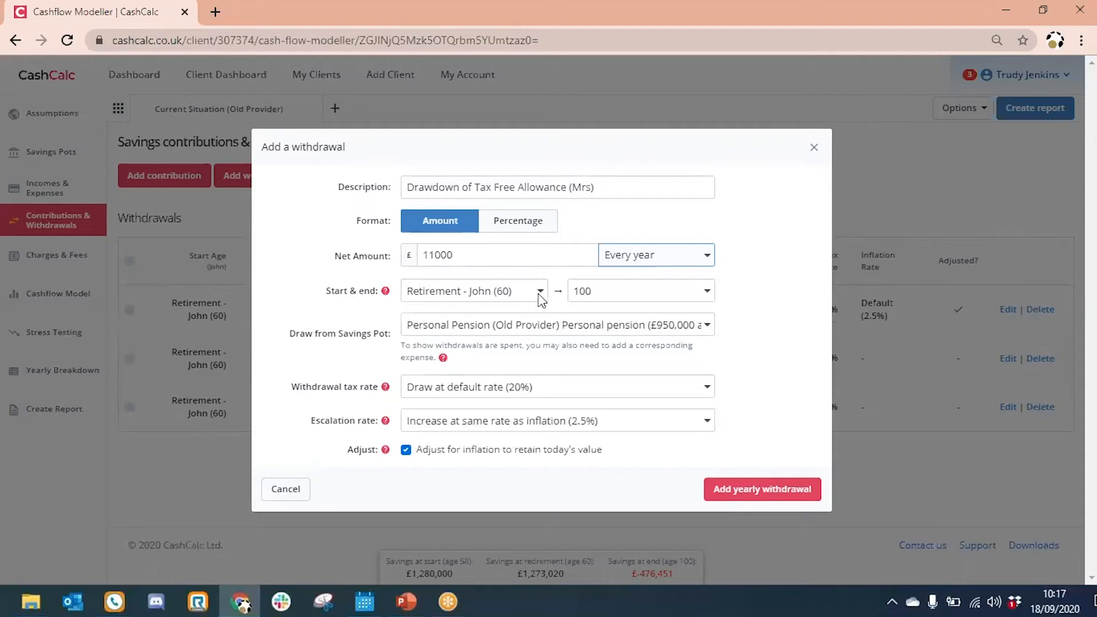
# End it at Mrs's State Pension Age, drawn from her pension at a custom 0% tax rate
pyautogui.click(611, 294)
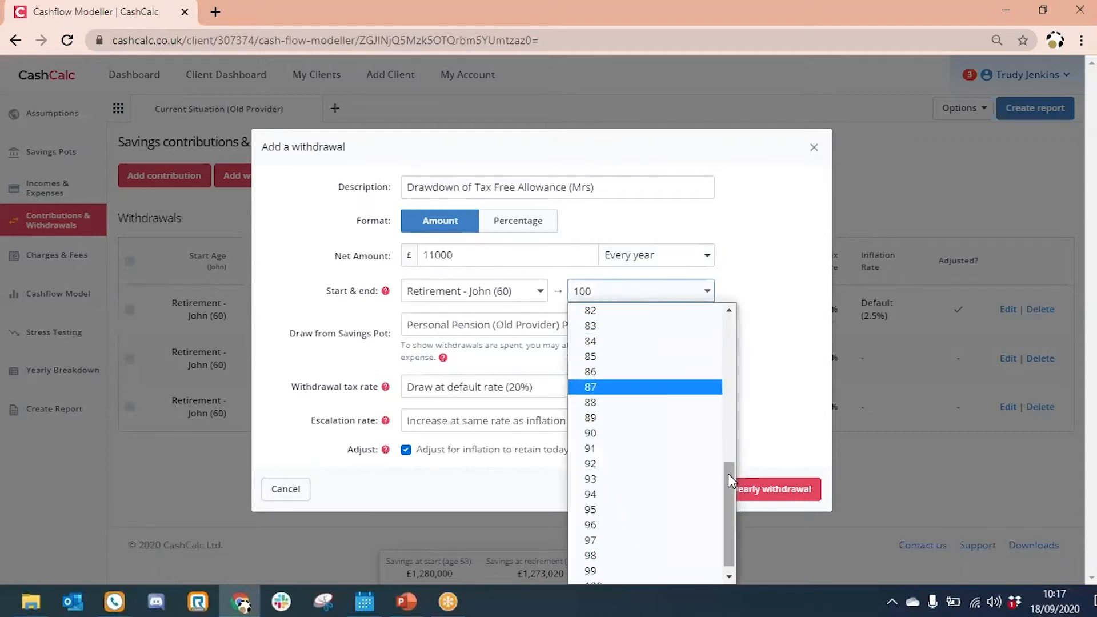
pyautogui.moveTo(728, 475); pyautogui.dragTo(728, 329)
pyautogui.click(672, 351)
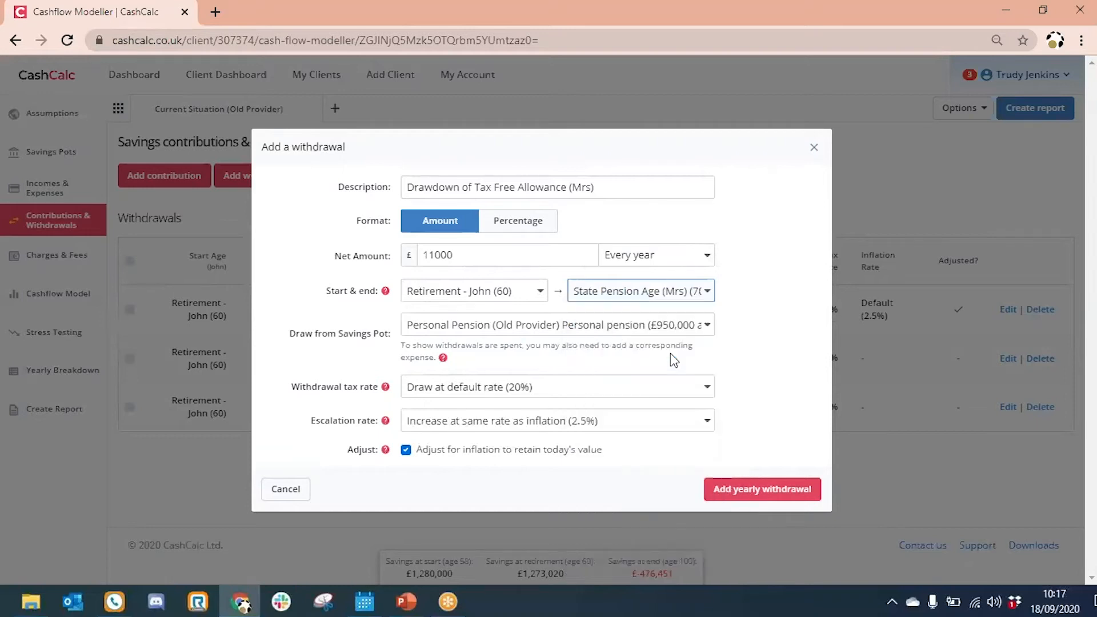
pyautogui.click(618, 334)
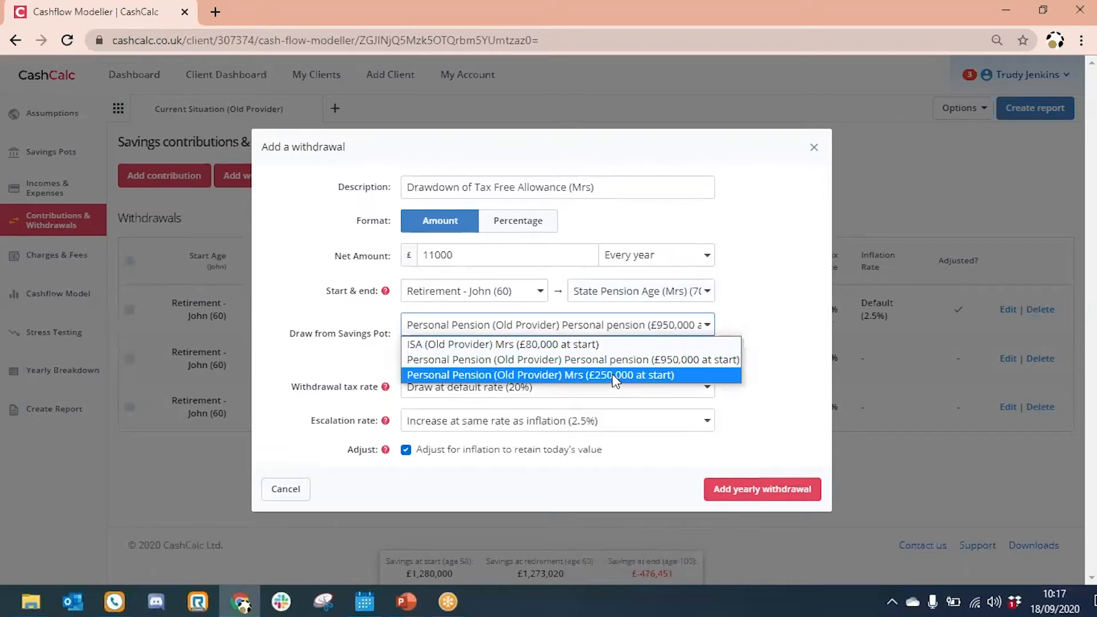
pyautogui.click(612, 373)
pyautogui.click(609, 388)
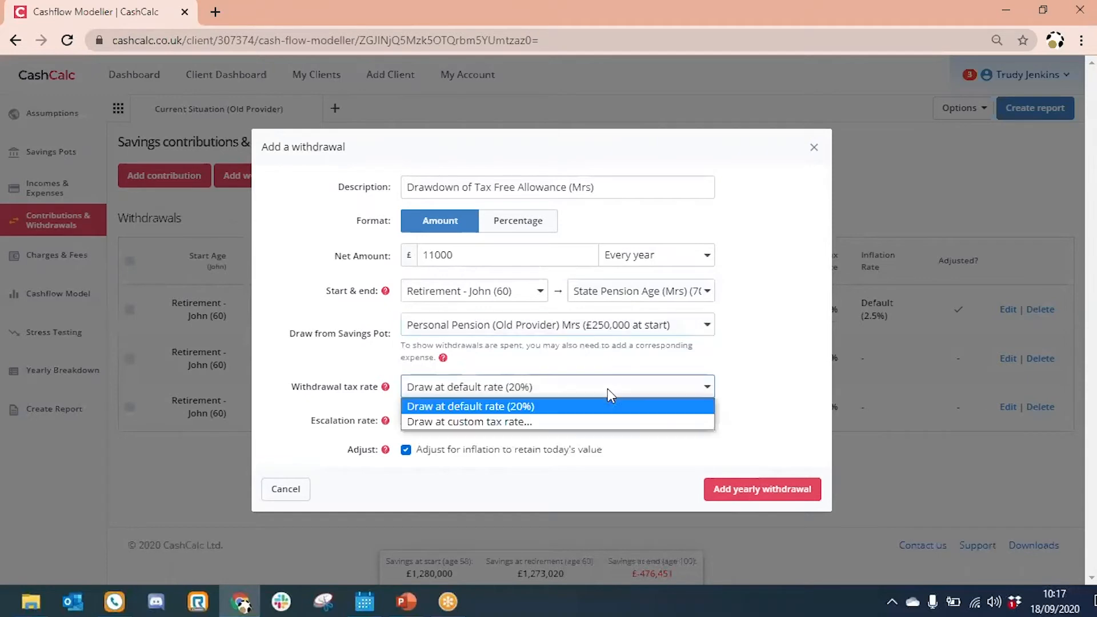
pyautogui.click(601, 421)
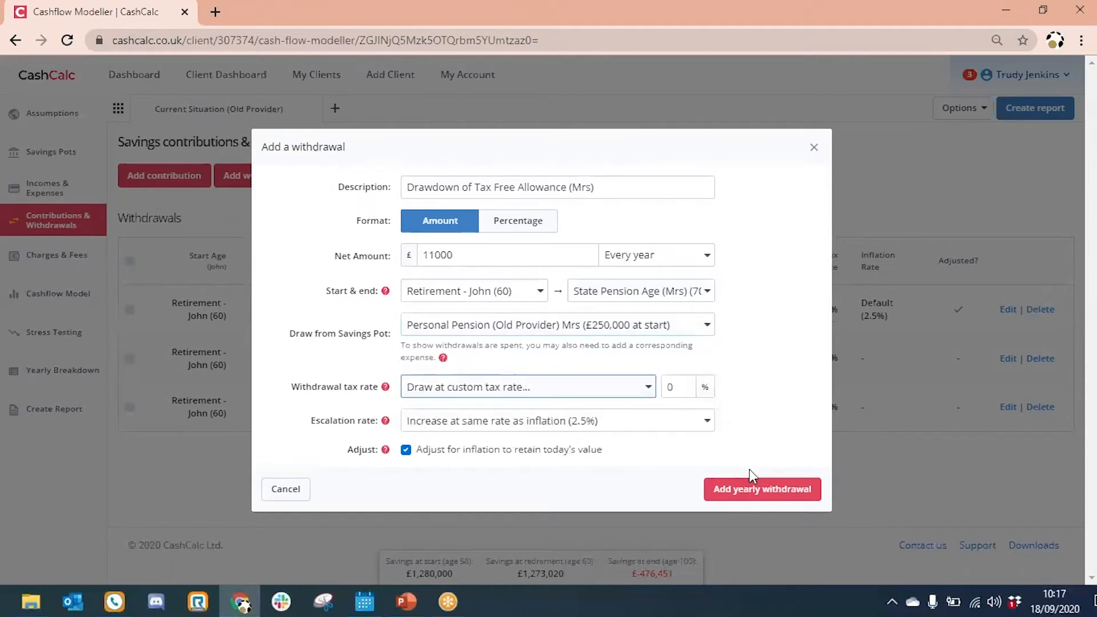
pyautogui.click(750, 488)
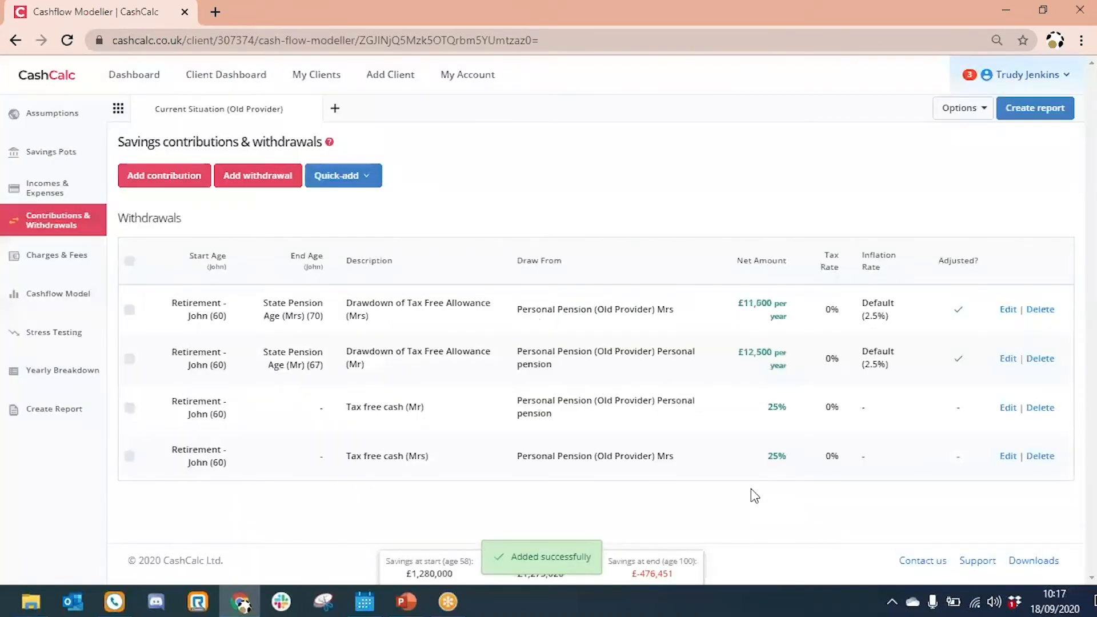
pyautogui.click(359, 184)
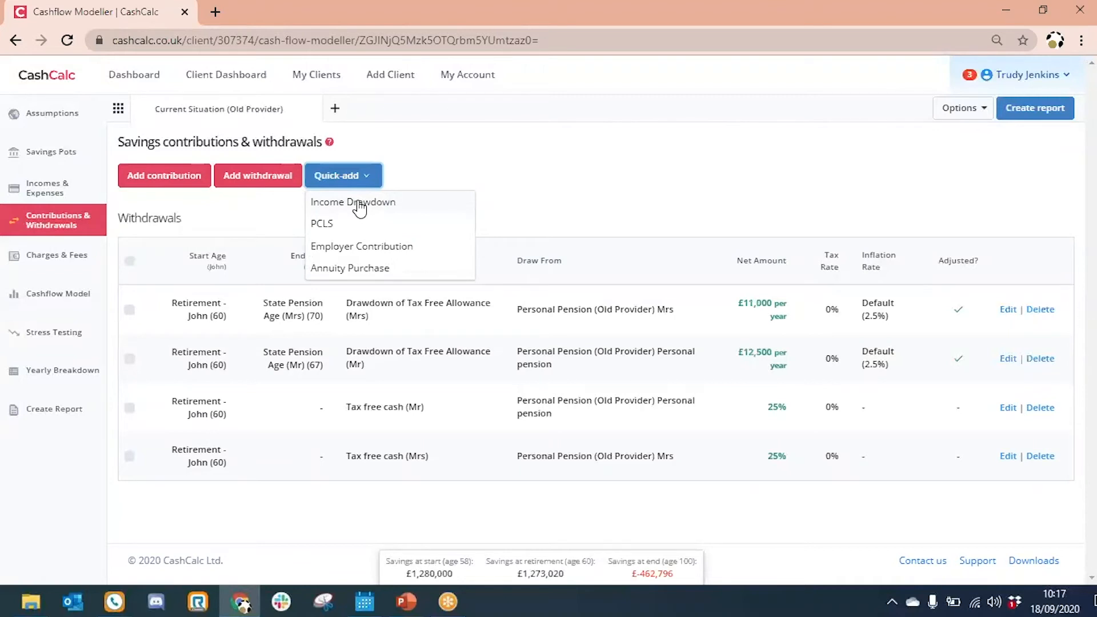
# Start a Mr tax-free allowance income drawdown of £3,733 every year
pyautogui.click(359, 209)
pyautogui.moveTo(460, 187); pyautogui.dragTo(360, 183)
pyautogui.write('Drawdown of Tax Free Allowance (Mr)')
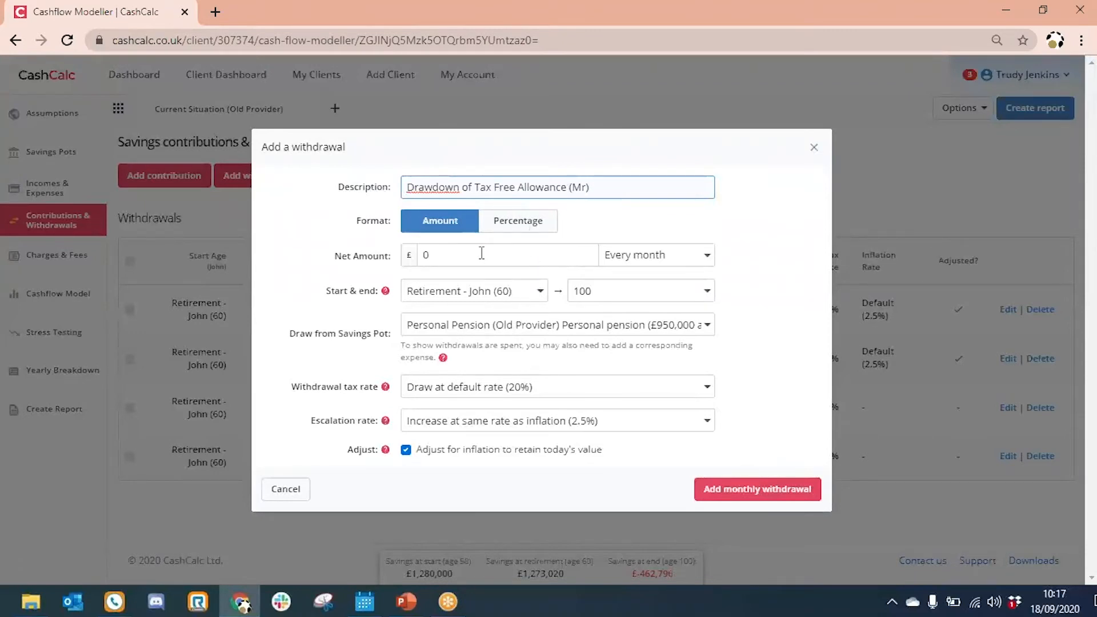
pyautogui.click(482, 254)
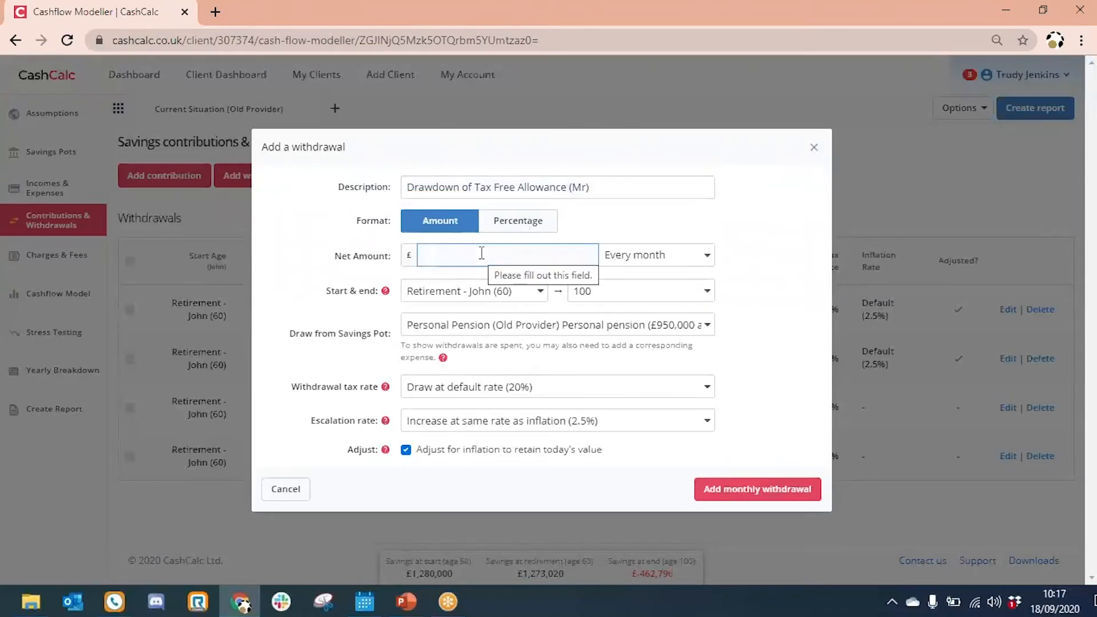
pyautogui.write('3733')
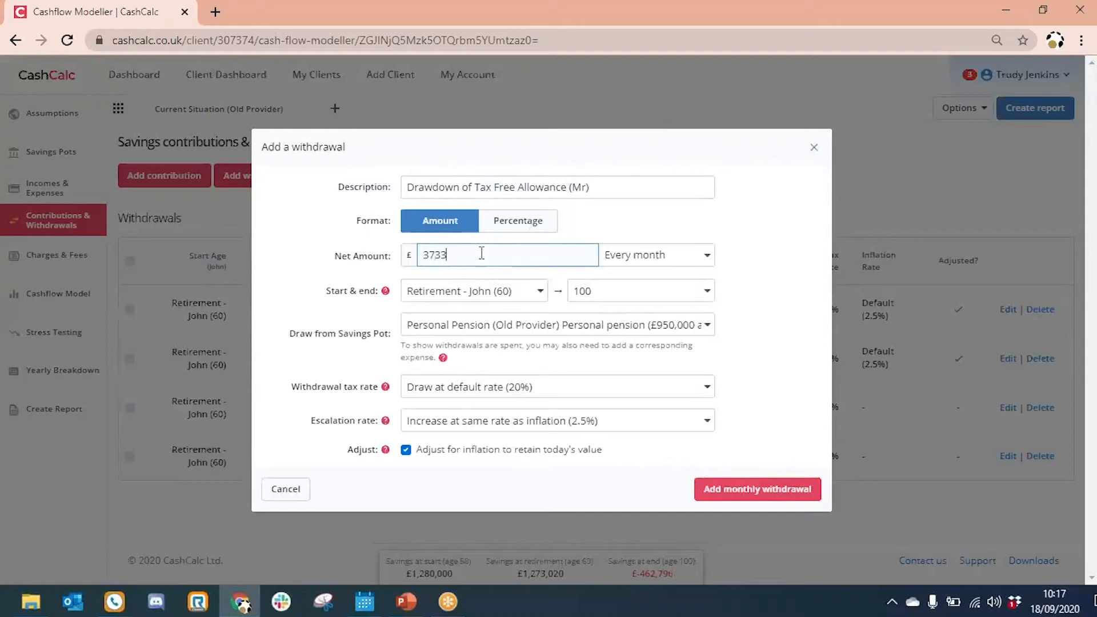
pyautogui.click(706, 254)
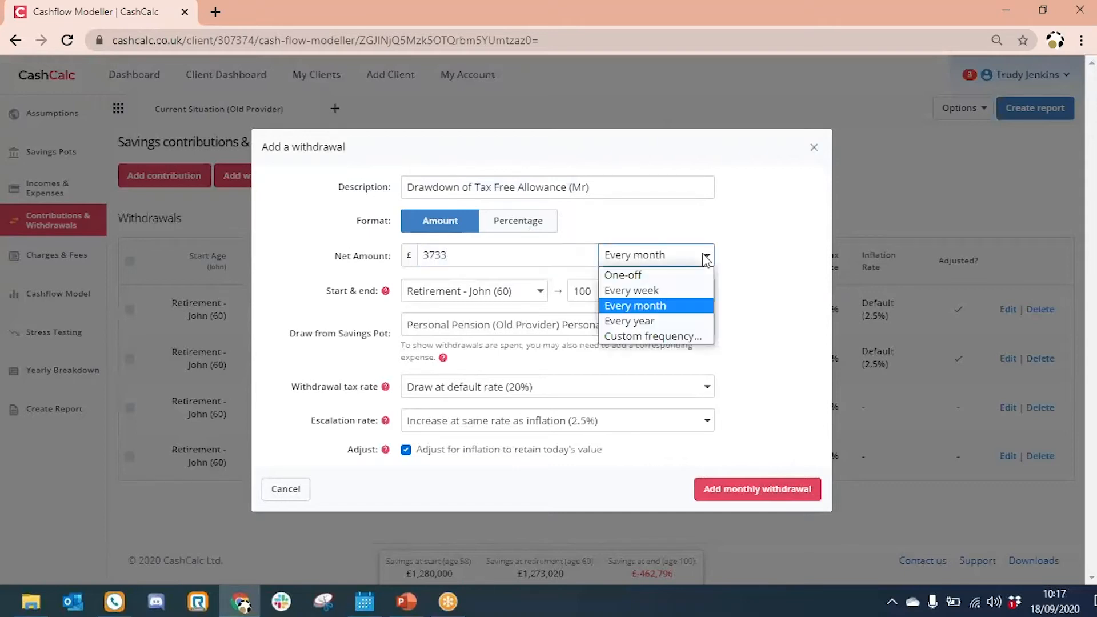
pyautogui.click(687, 322)
# Begin it at Mr's State Pension Age 67 with a custom 0% tax rate
pyautogui.click(526, 296)
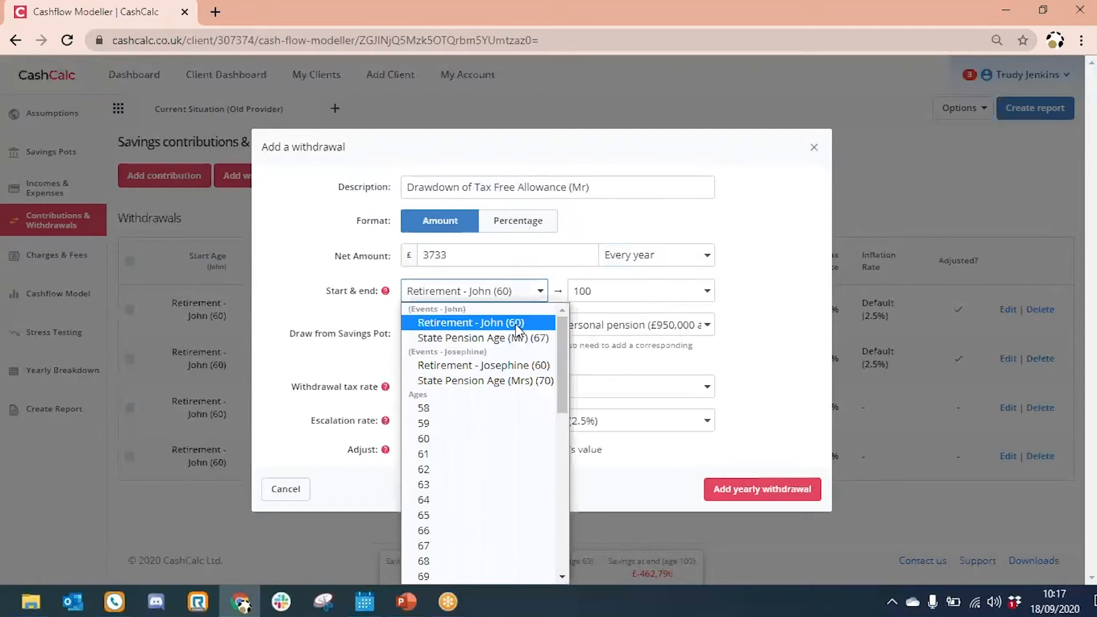
pyautogui.click(516, 323)
pyautogui.click(509, 295)
pyautogui.click(508, 338)
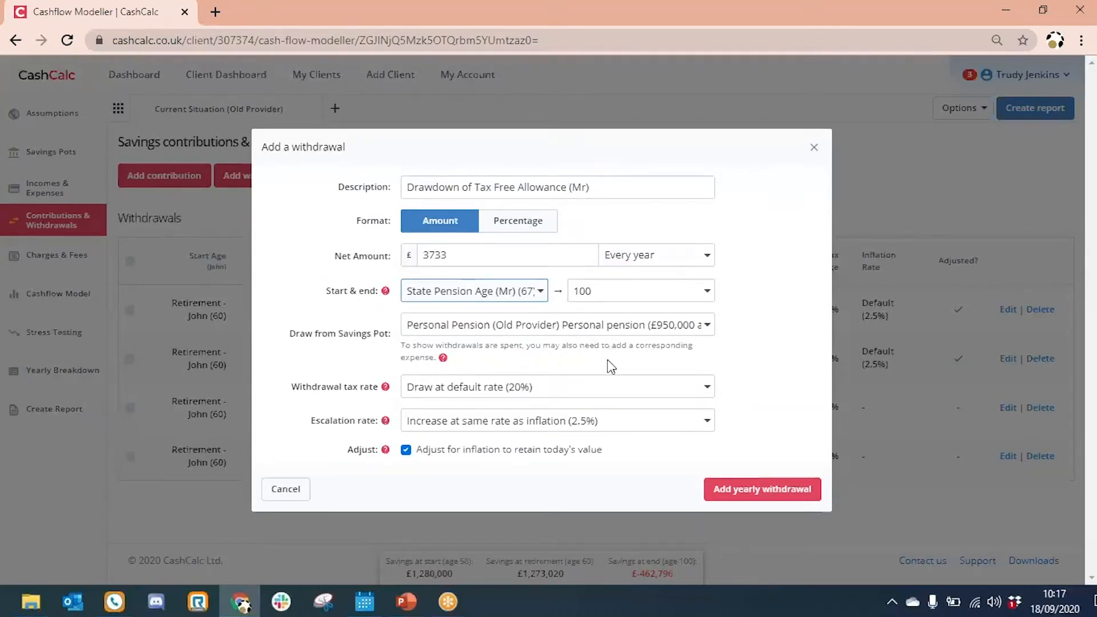
pyautogui.click(605, 385)
pyautogui.click(608, 423)
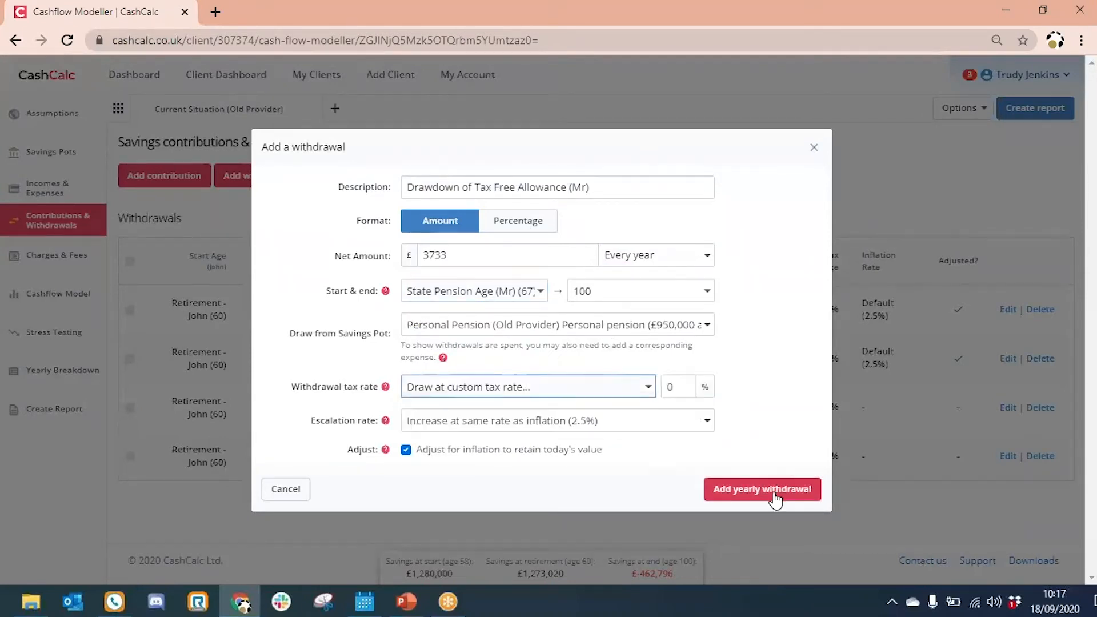
pyautogui.click(771, 493)
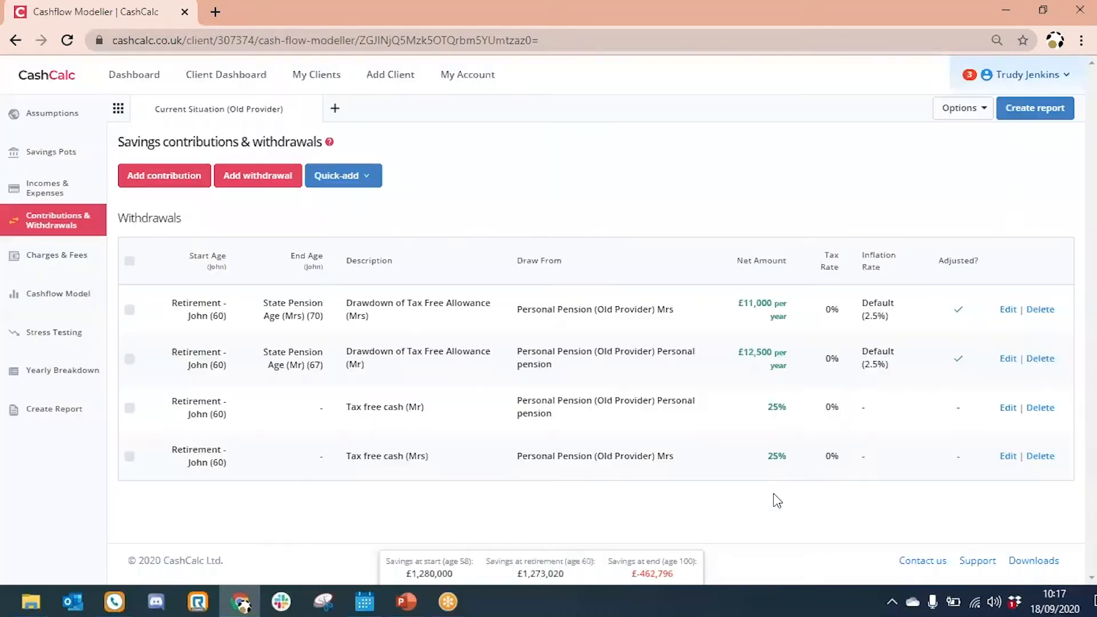
pyautogui.click(366, 178)
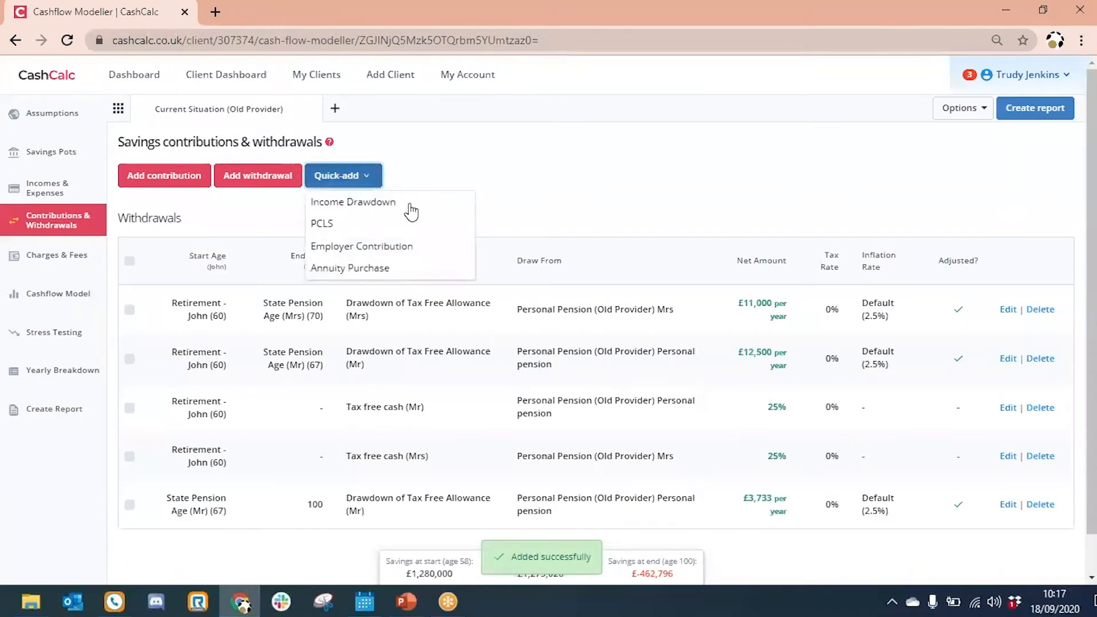
# Start a Mrs tax-free allowance income drawdown of £2,250 every year
pyautogui.click(434, 206)
pyautogui.moveTo(466, 187); pyautogui.dragTo(403, 192)
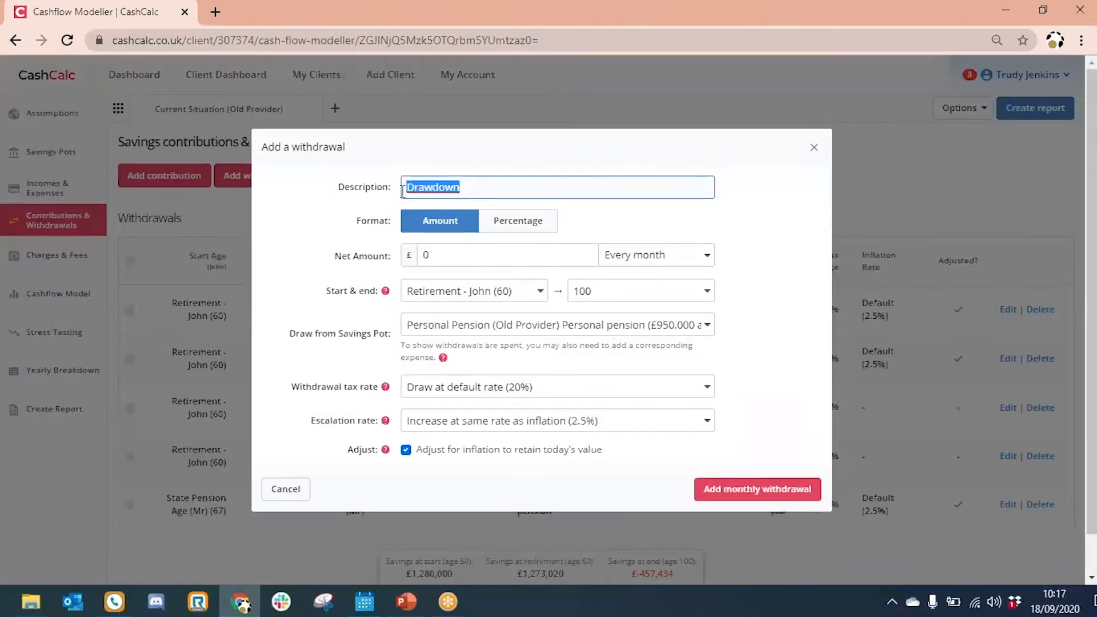
pyautogui.write('Drawdown of Tax Free Allowance (Mr)')
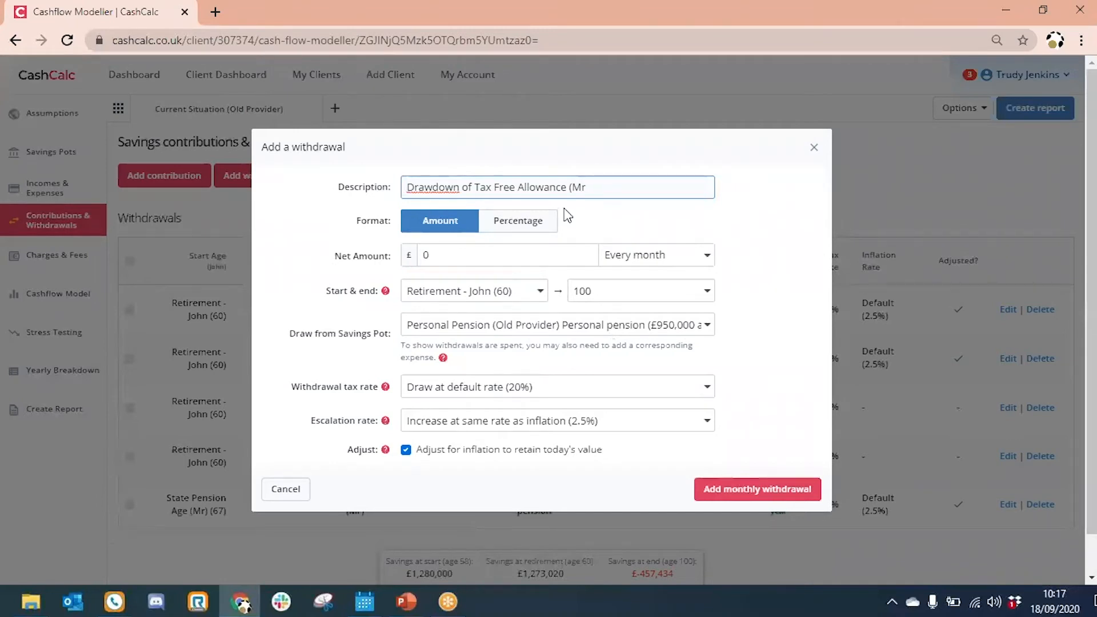
pyautogui.click(441, 251)
pyautogui.press('BackSpace')
pyautogui.write('2250')
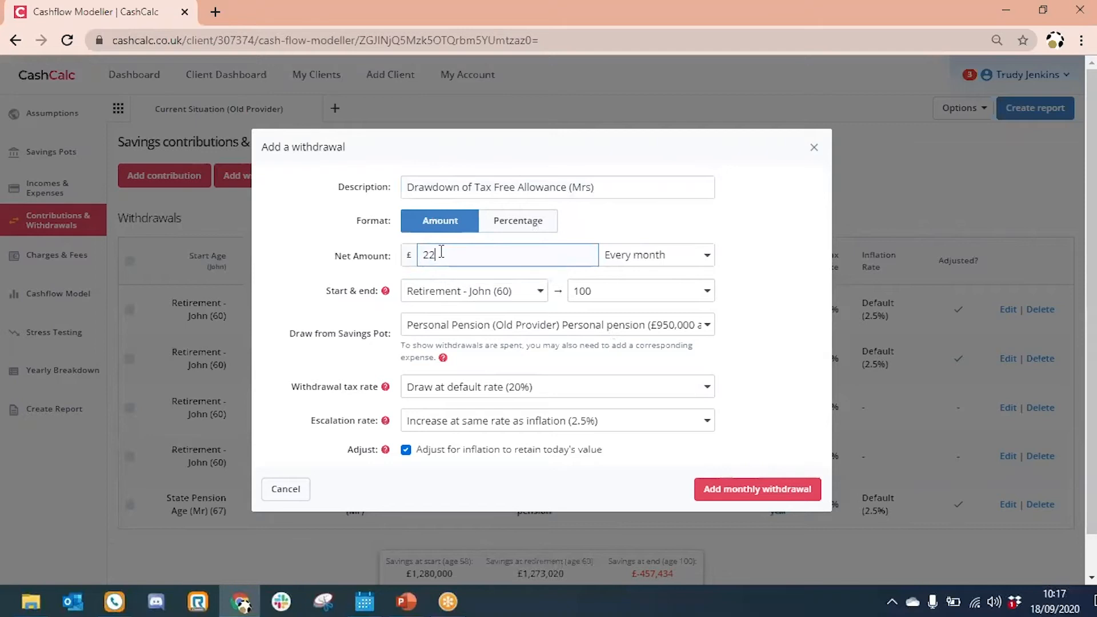
pyautogui.click(706, 254)
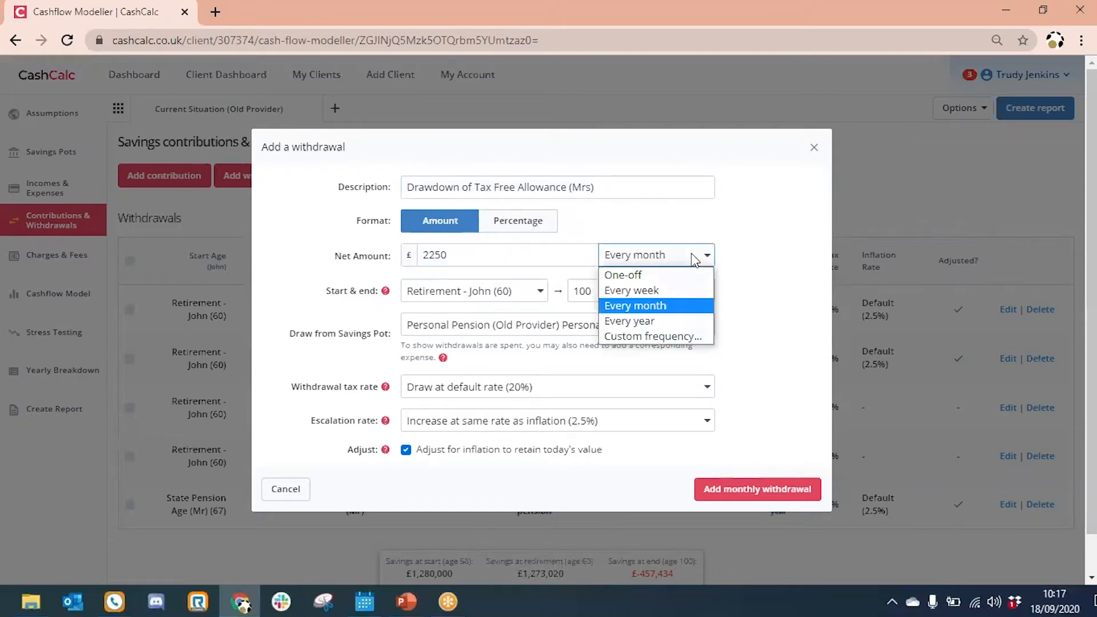
pyautogui.click(674, 319)
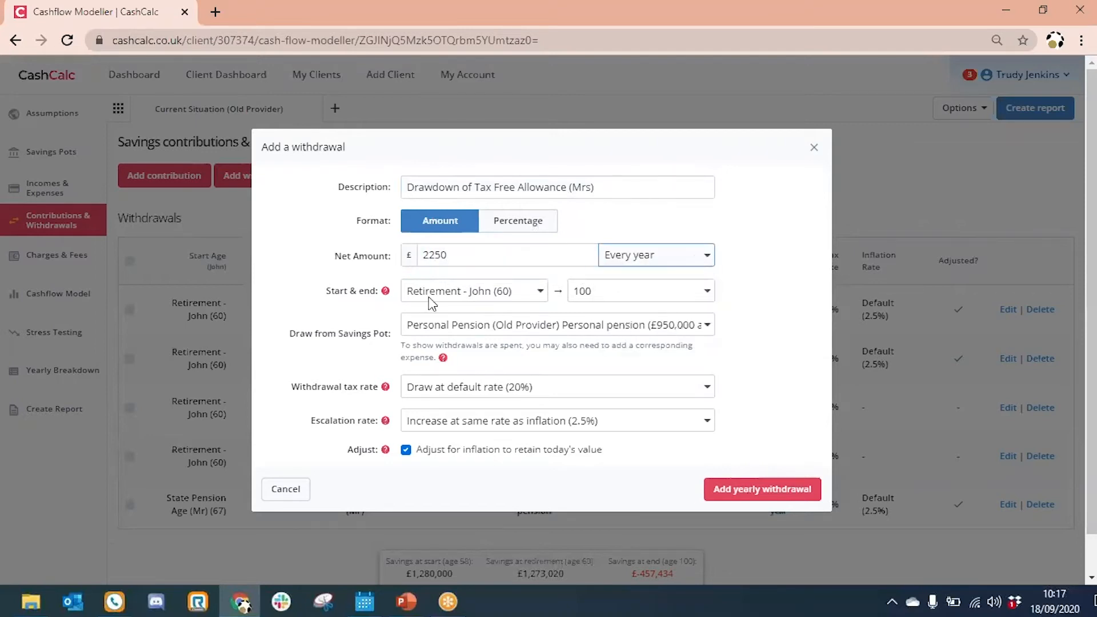
# Begin it at Mrs's State Pension Age 70, from her old pension at 0% tax
pyautogui.click(494, 296)
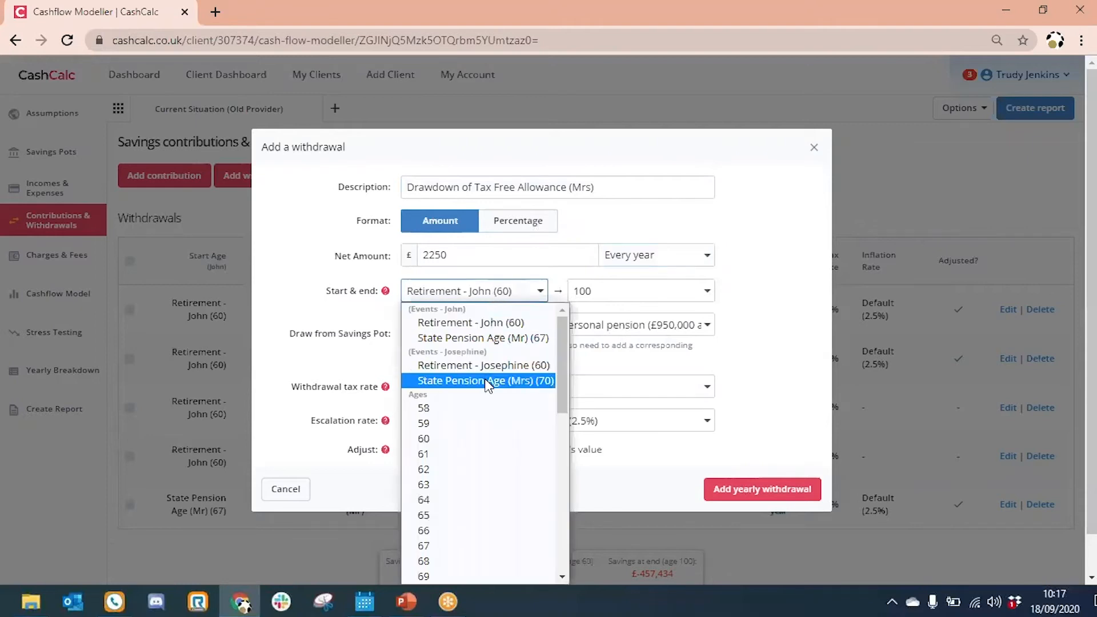
pyautogui.click(488, 381)
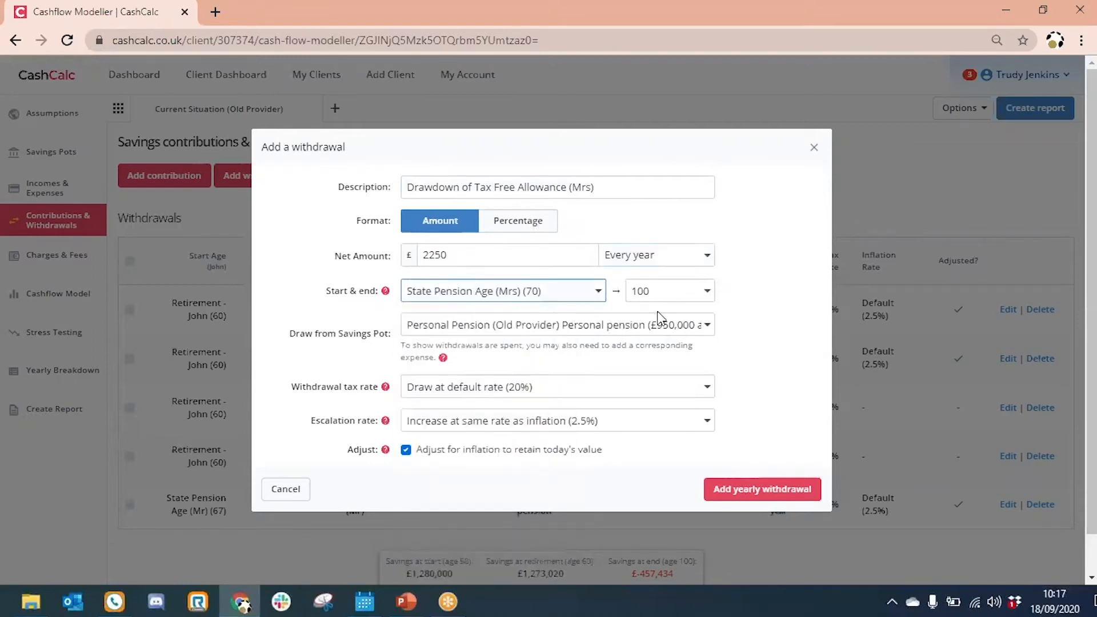
pyautogui.click(644, 323)
pyautogui.click(643, 374)
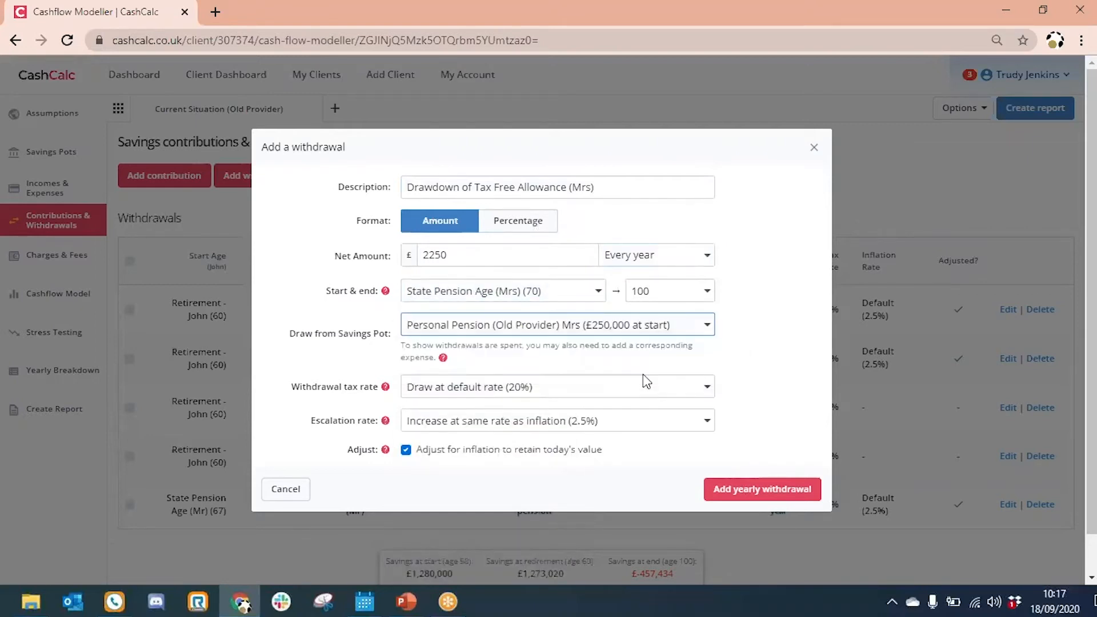
pyautogui.click(570, 389)
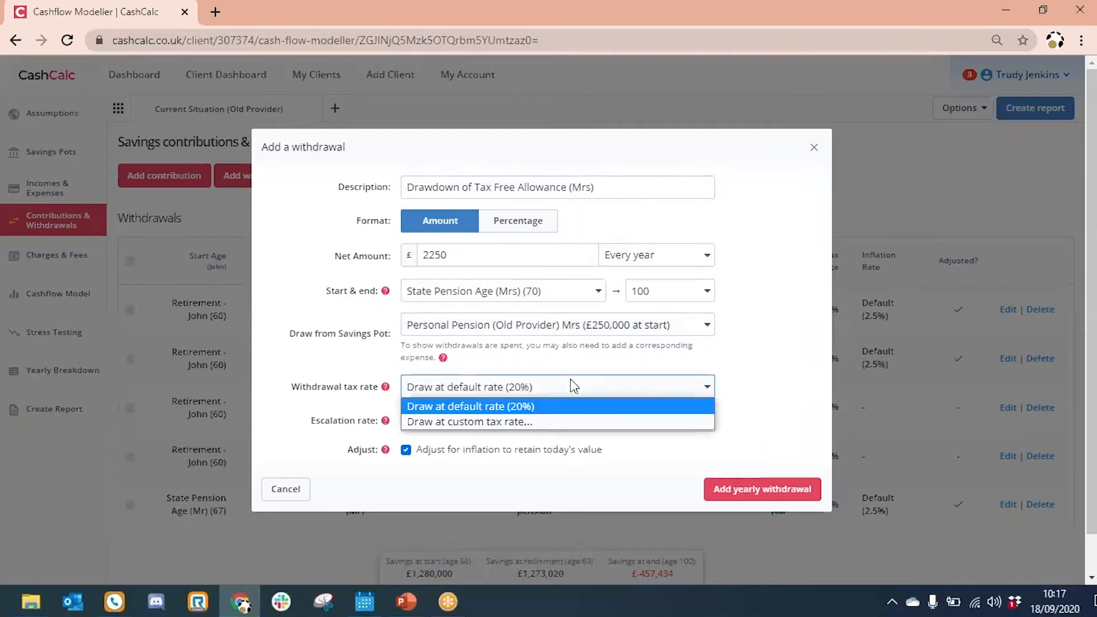
pyautogui.click(567, 423)
pyautogui.click(762, 489)
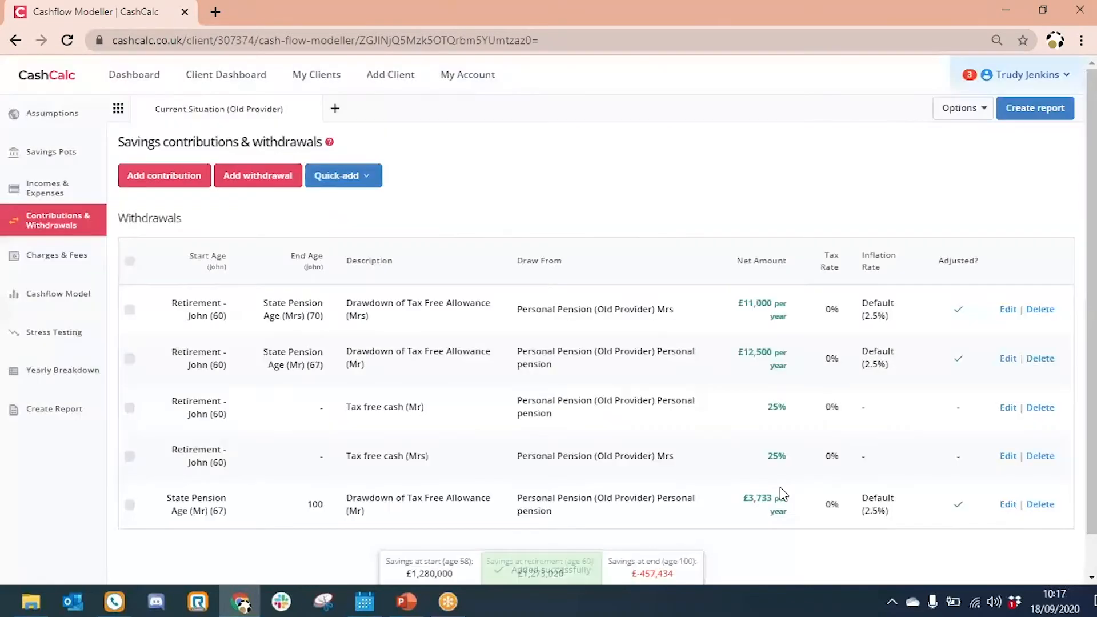
pyautogui.scroll(-2, 1059, 227)
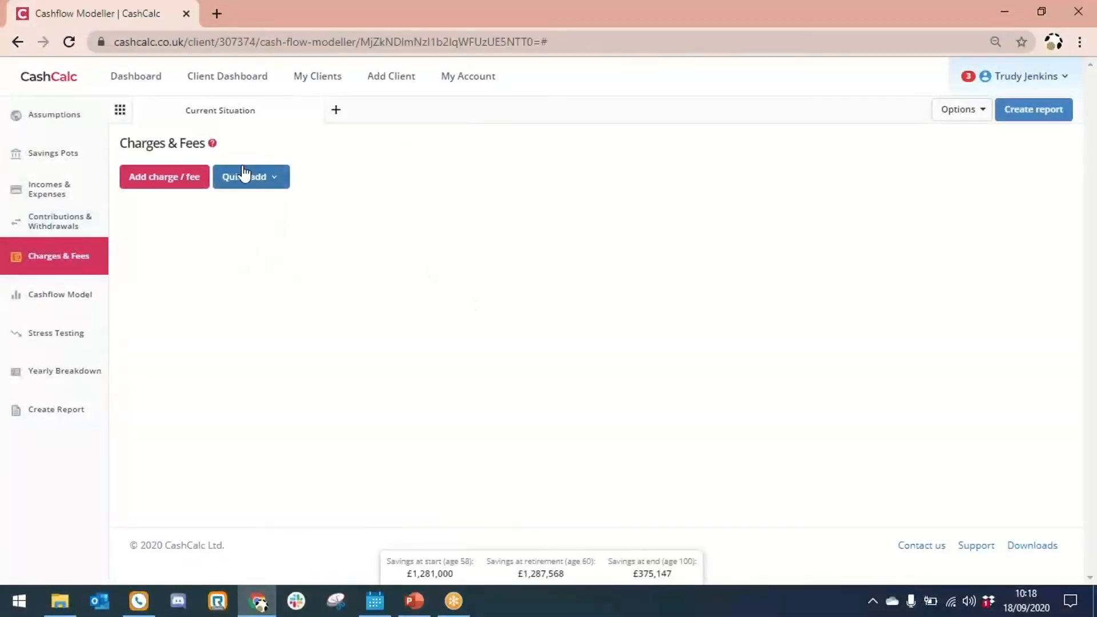
# Add an Overall Fees (MR) charge of 2% every year taken from the personal pension
pyautogui.click(184, 178)
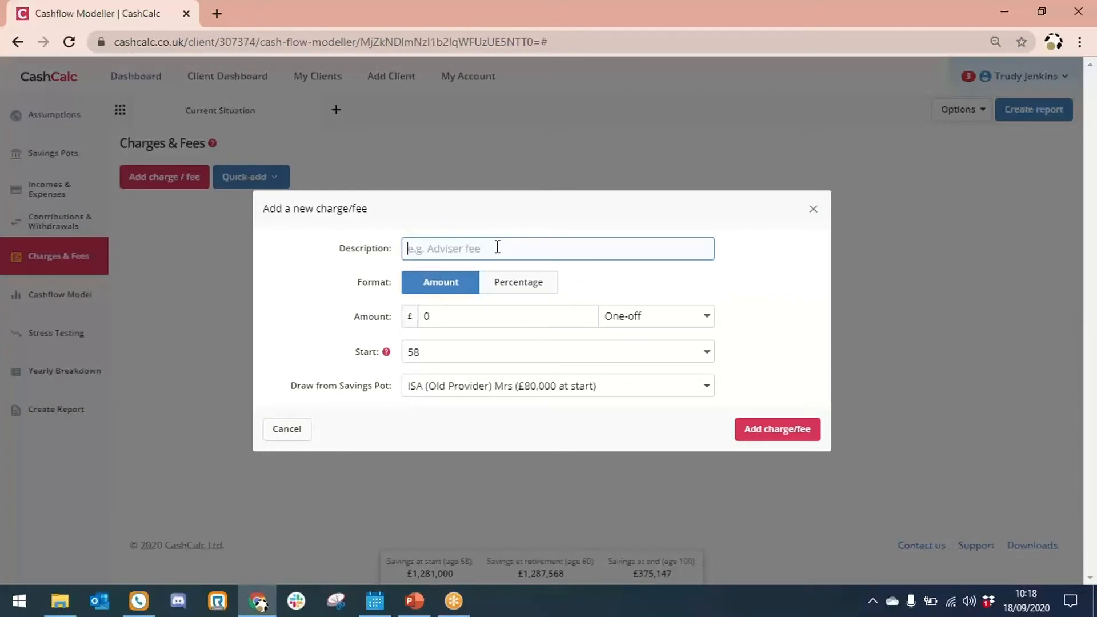
pyautogui.write('Overall Fees (MR)')
pyautogui.click(519, 282)
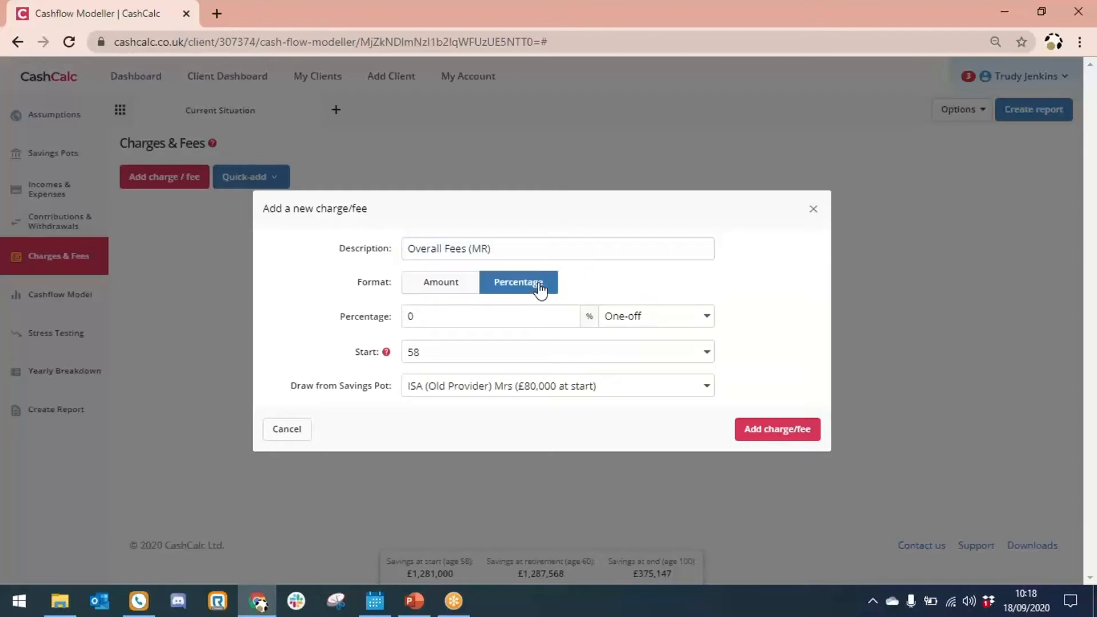
pyautogui.click(419, 316)
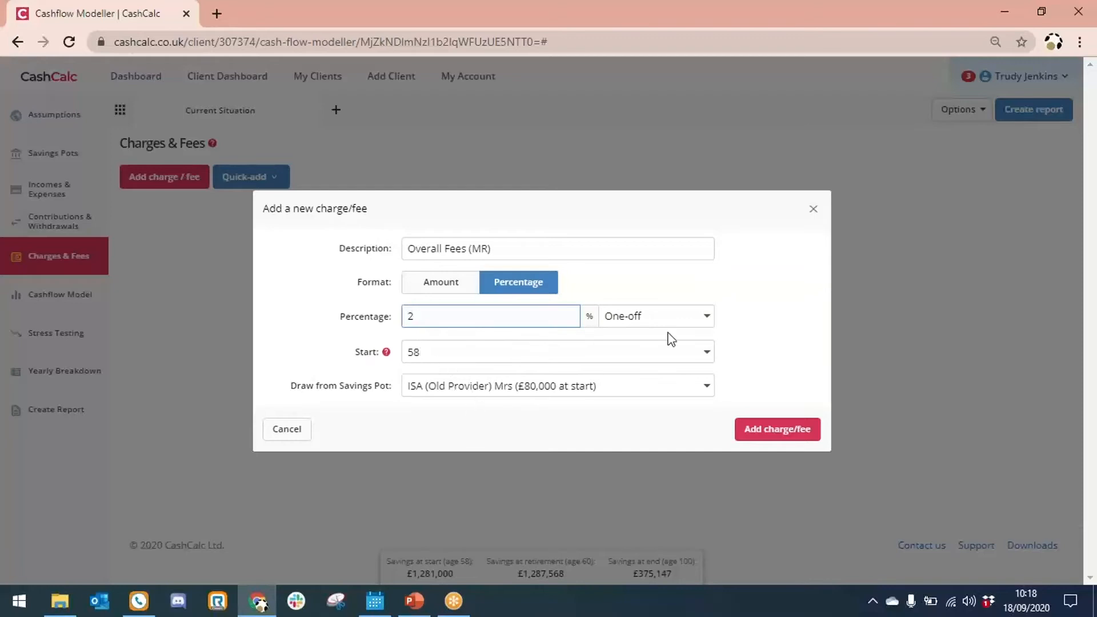
pyautogui.click(637, 320)
pyautogui.click(642, 353)
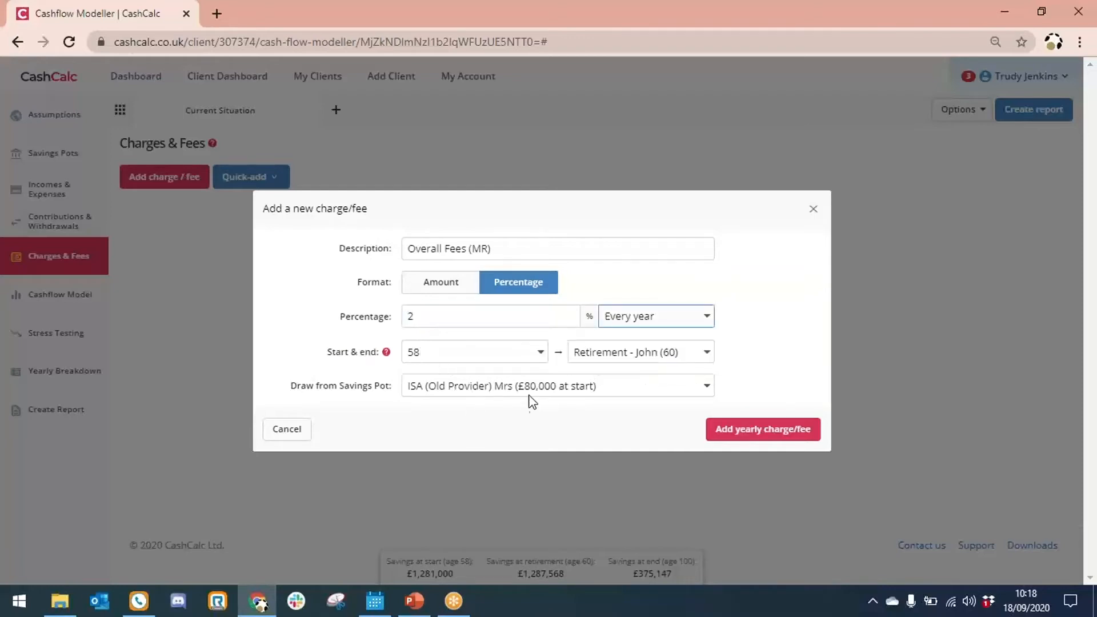
pyautogui.click(531, 388)
pyautogui.click(531, 426)
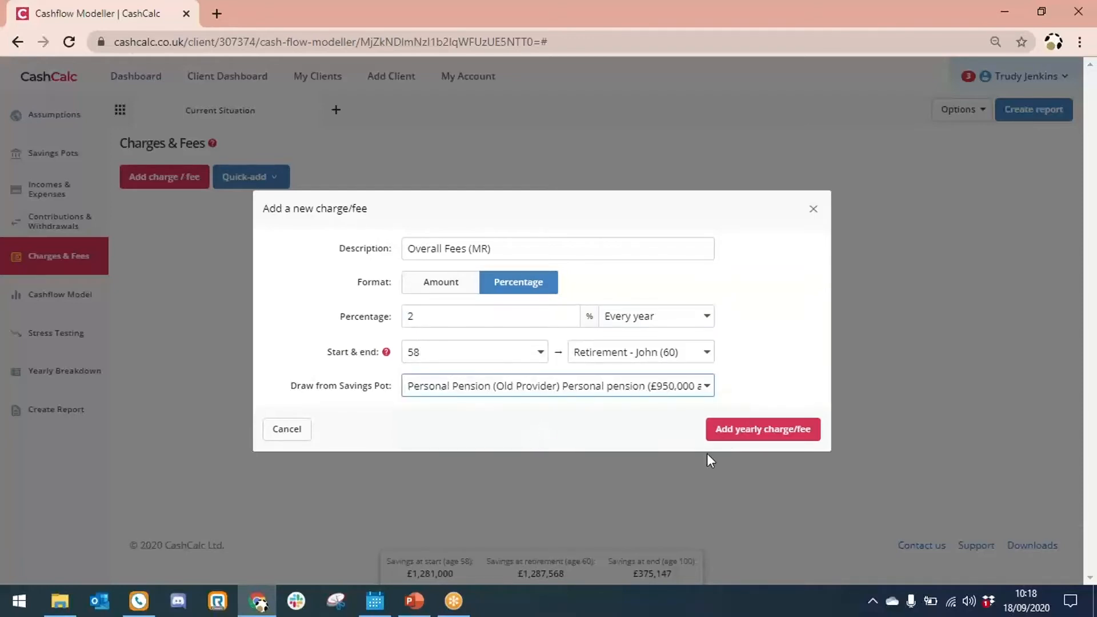
pyautogui.click(749, 433)
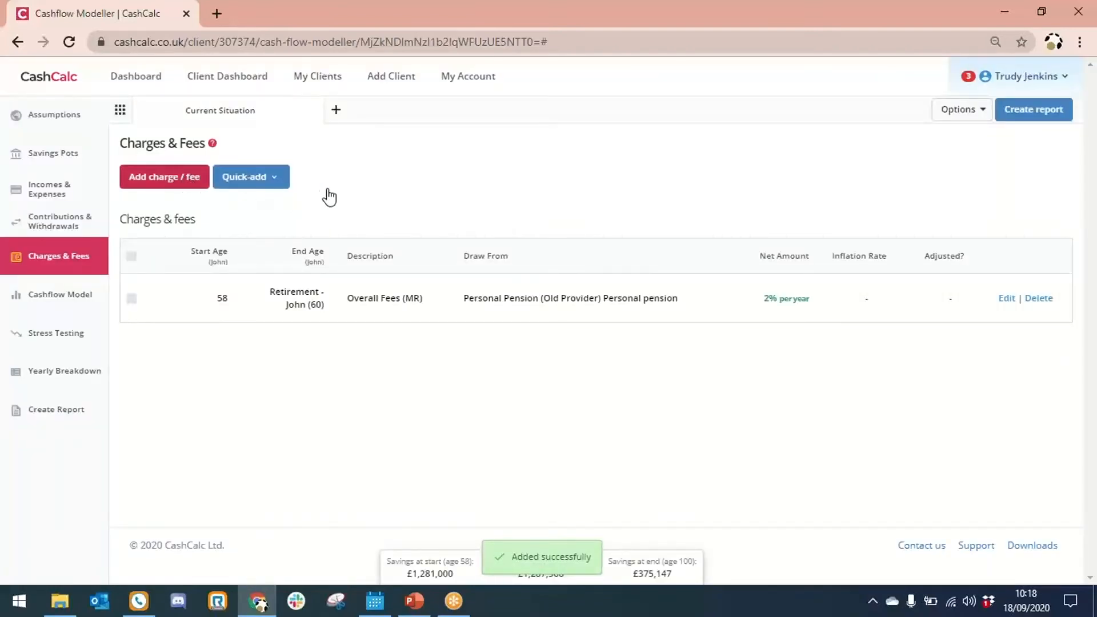
pyautogui.click(175, 184)
# Set Overall Fees (Mrs) to 2% every year ending at age 100
pyautogui.write('Over')
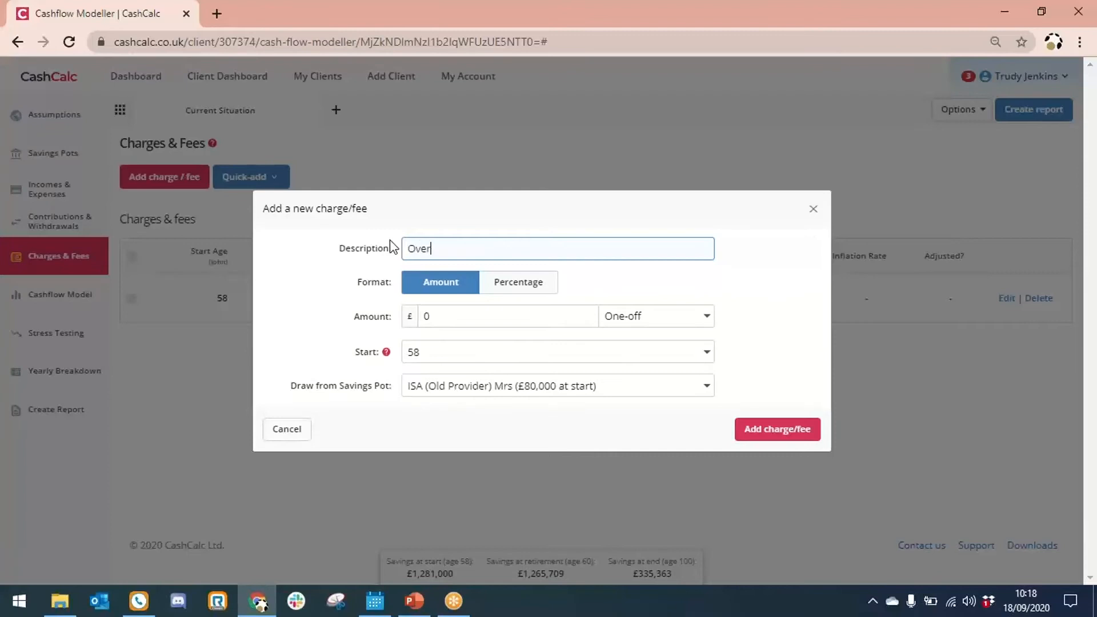
pyautogui.write('all Fees (Mrs)')
pyautogui.click(507, 289)
pyautogui.click(498, 308)
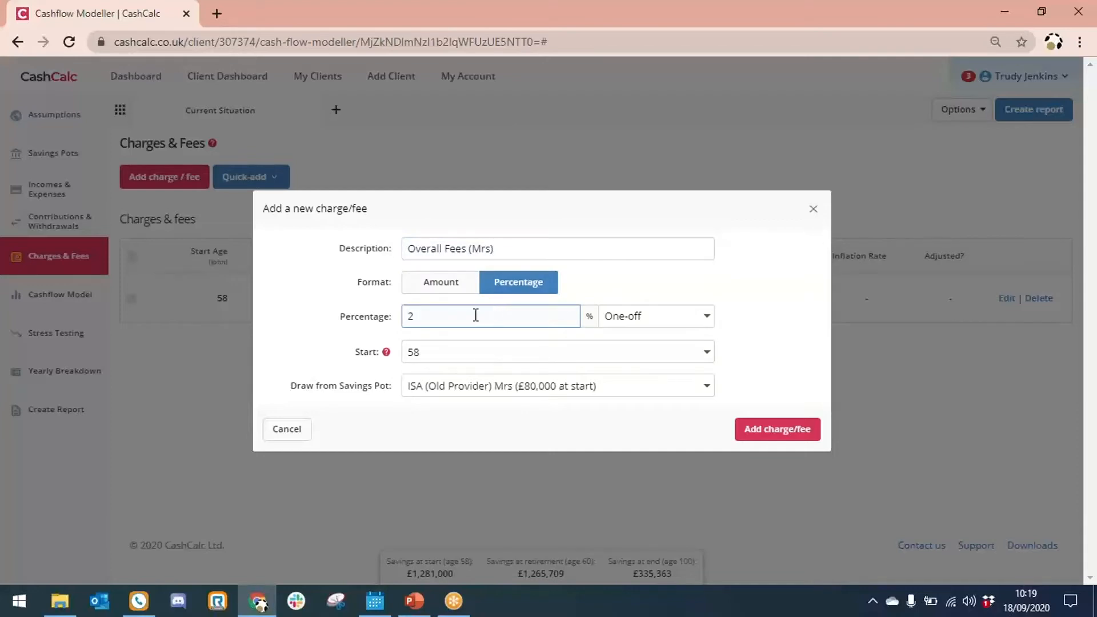
pyautogui.click(684, 317)
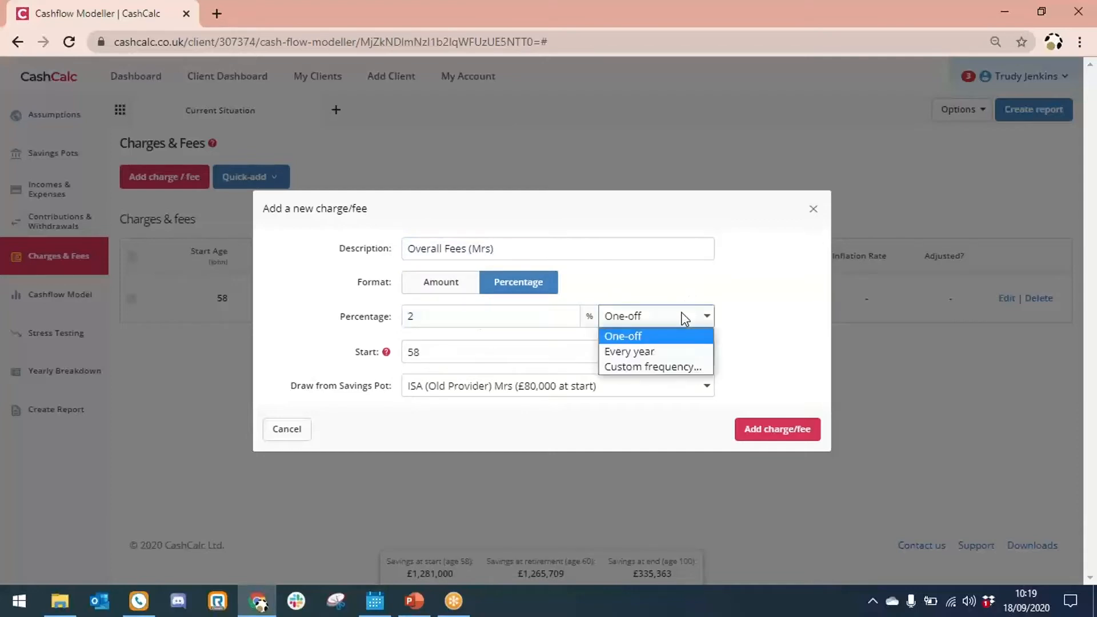
pyautogui.click(677, 352)
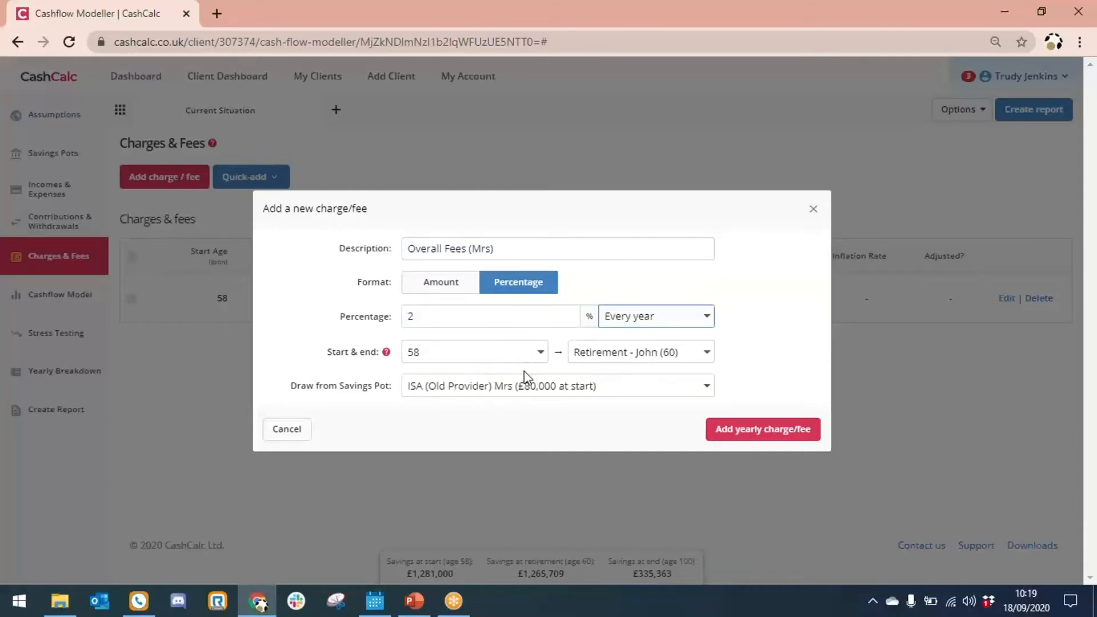
pyautogui.click(594, 353)
pyautogui.moveTo(721, 151); pyautogui.dragTo(711, 331)
pyautogui.click(701, 331)
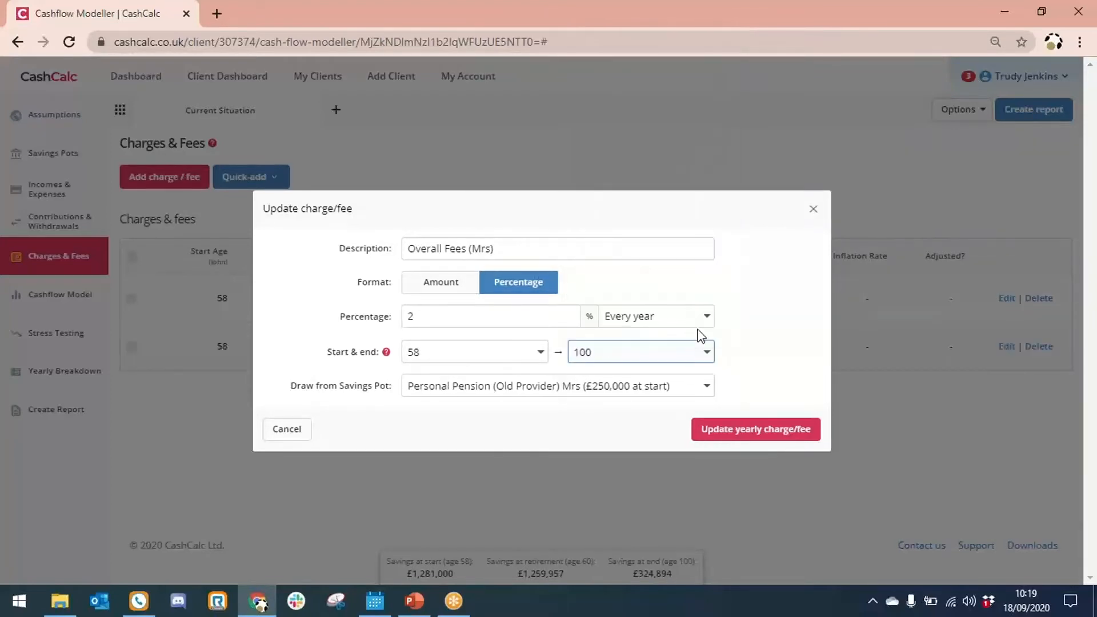
pyautogui.click(752, 428)
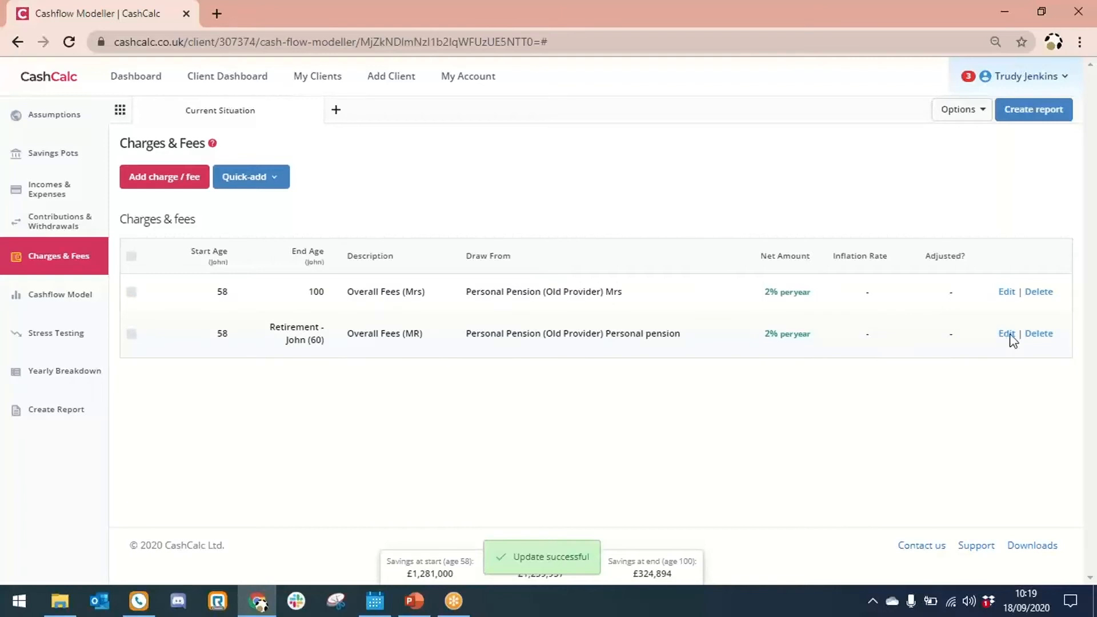
pyautogui.click(1005, 335)
# Extend the Overall Fees (MR) charge to end at age 100 and save it
pyautogui.click(613, 359)
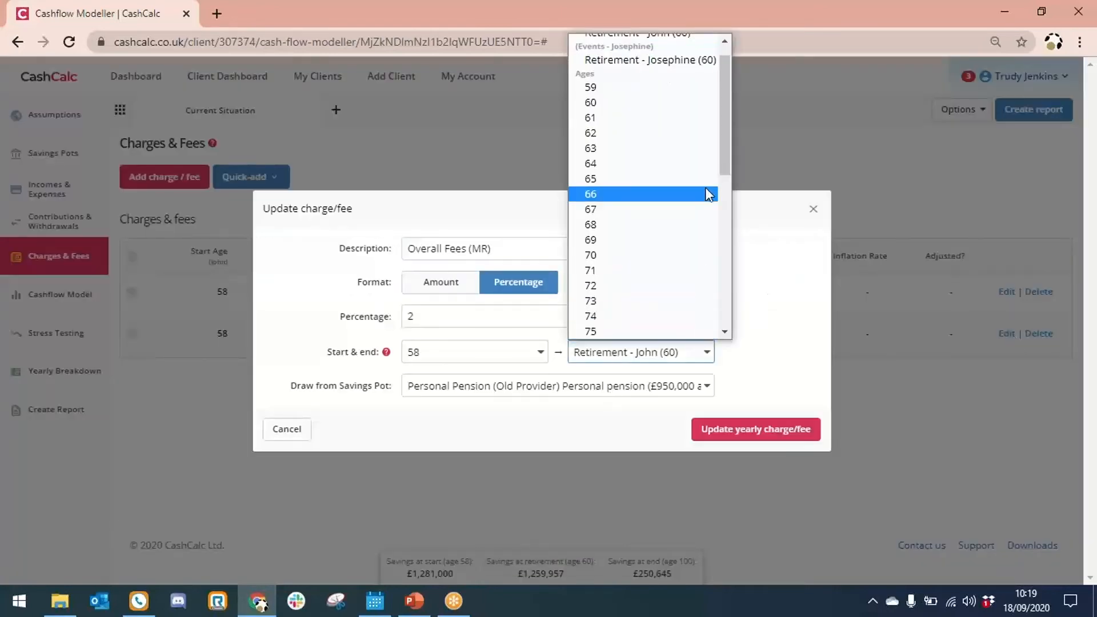
pyautogui.moveTo(721, 169); pyautogui.dragTo(732, 331)
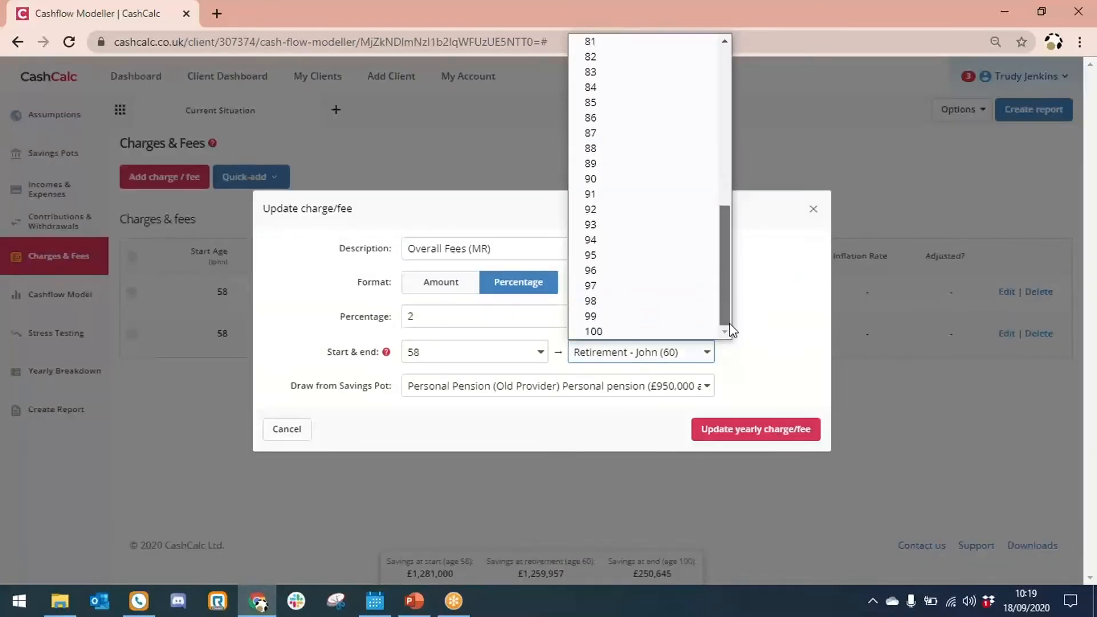
pyautogui.click(693, 333)
pyautogui.click(749, 429)
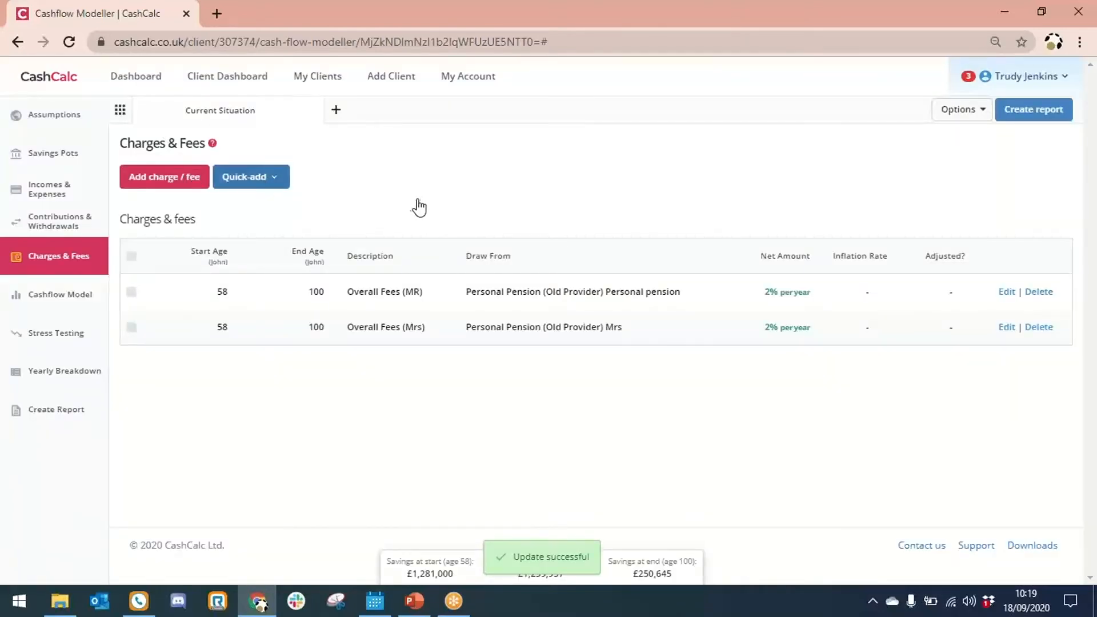
# Add an 'Overall Fees ISA (MRS)' charge of 2% every year, ending at age 100
pyautogui.click(188, 180)
pyautogui.write('Overall Fees')
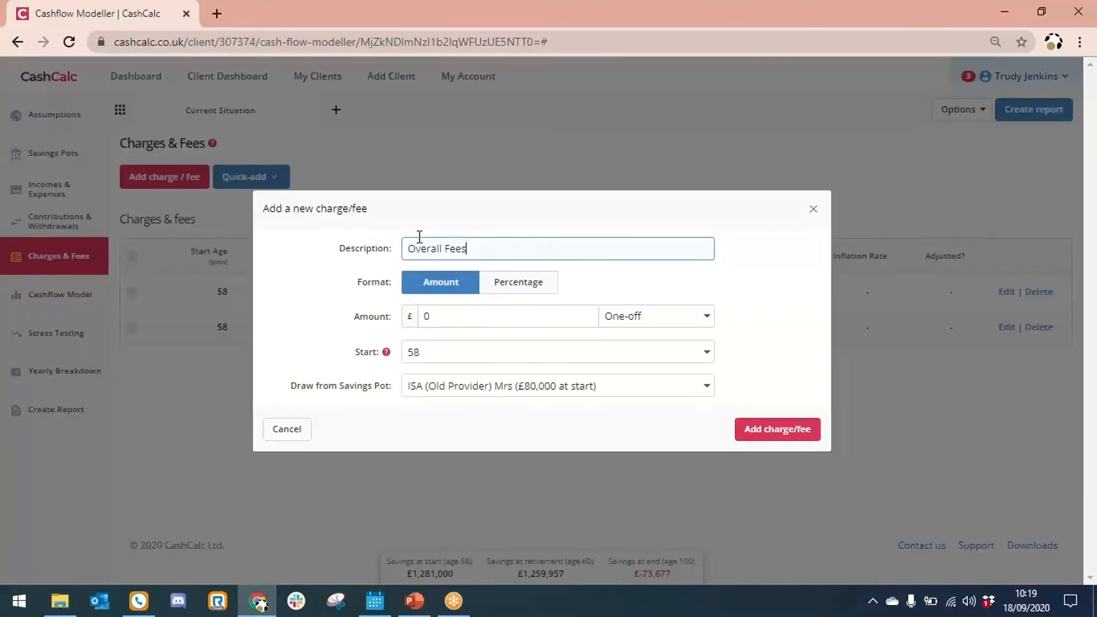
pyautogui.write(' ISA (MRS)')
pyautogui.click(510, 284)
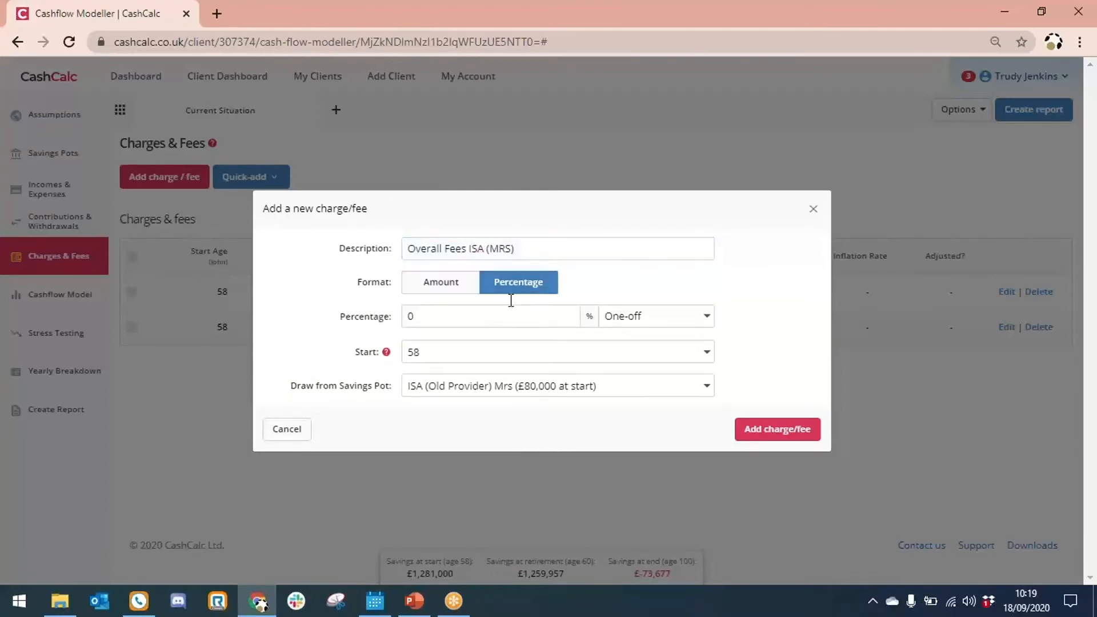
pyautogui.write('2')
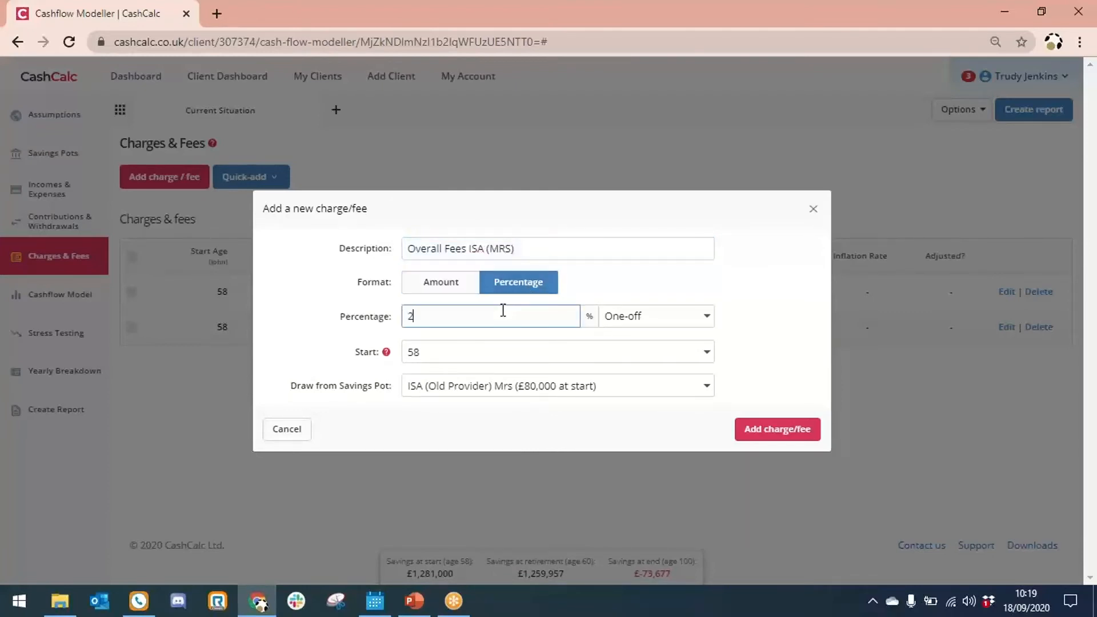
pyautogui.click(631, 322)
pyautogui.click(634, 350)
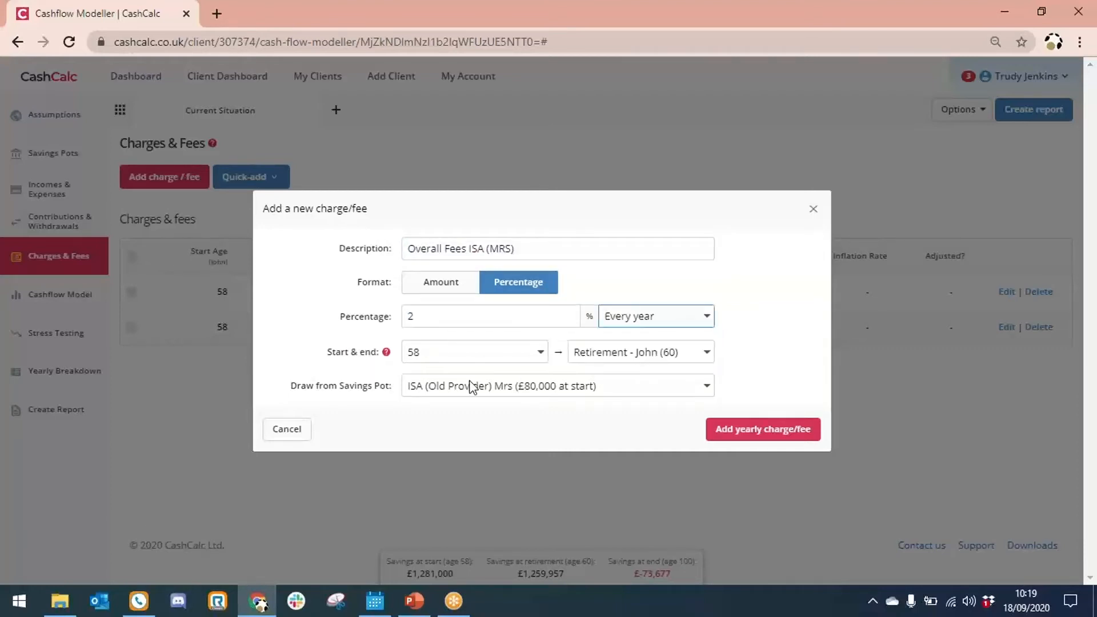
pyautogui.click(603, 353)
pyautogui.press('End')
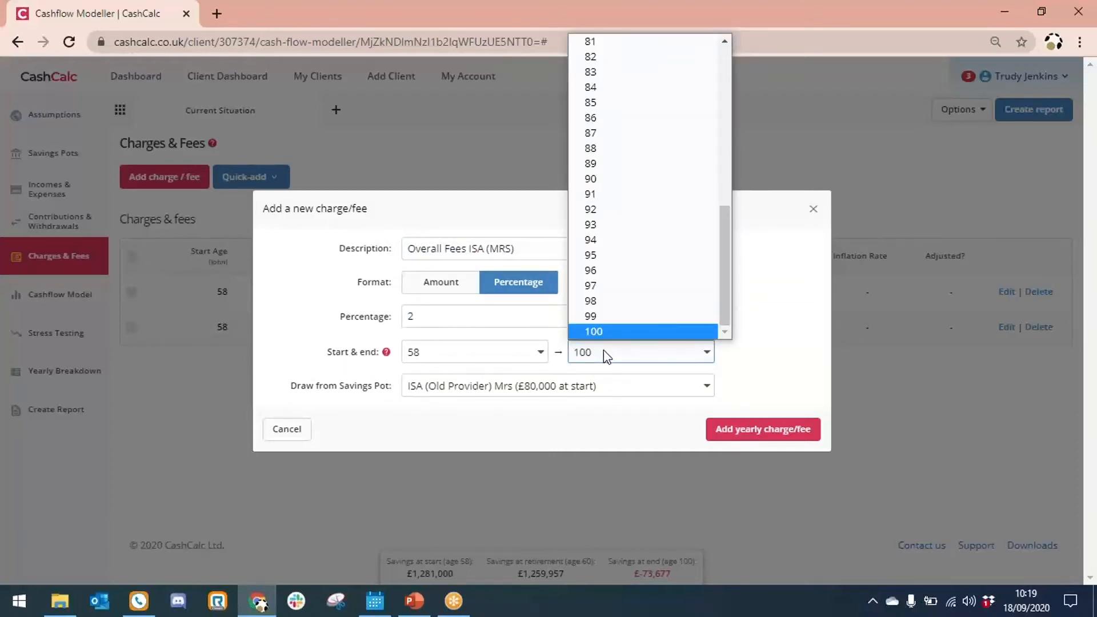
pyautogui.click(605, 332)
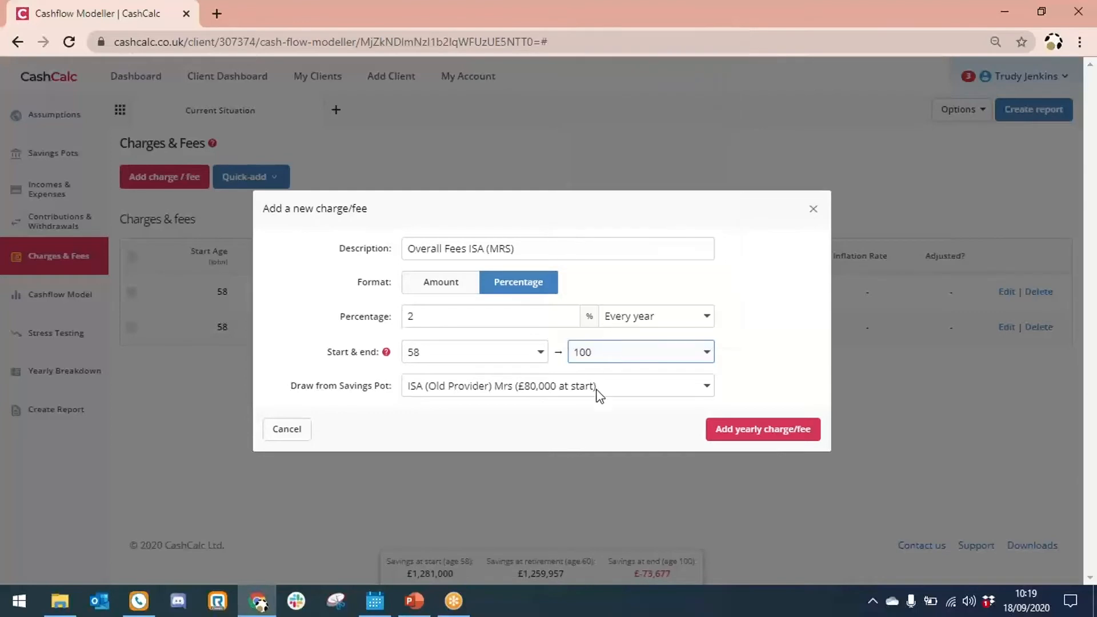
pyautogui.click(737, 430)
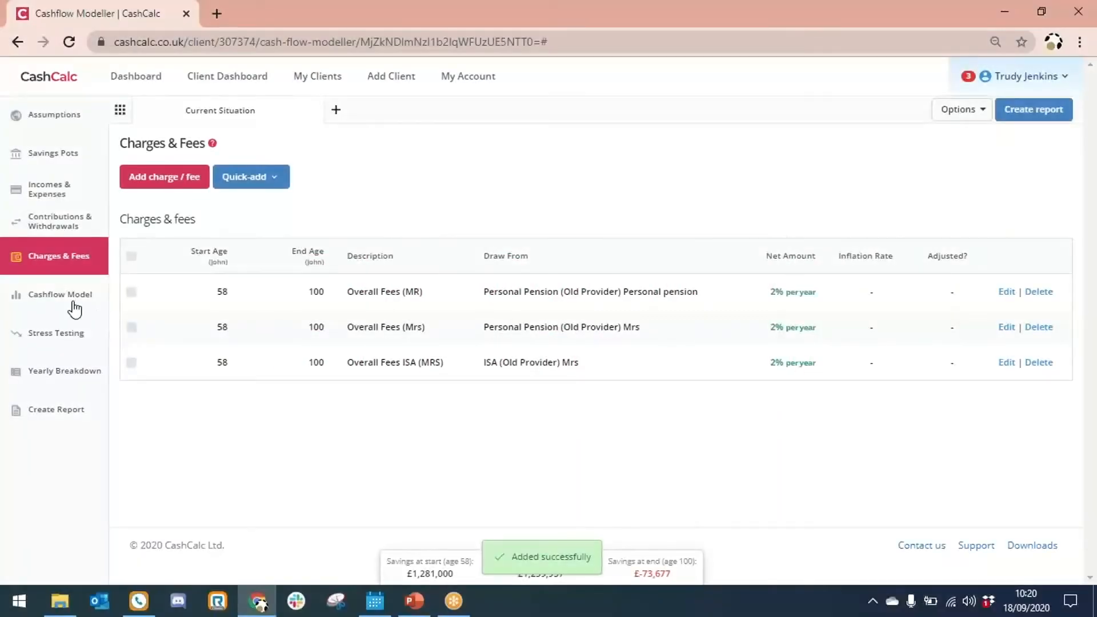
# Show the Current Situation Cashflow Model on the Money in vs. Money out chart
pyautogui.click(73, 308)
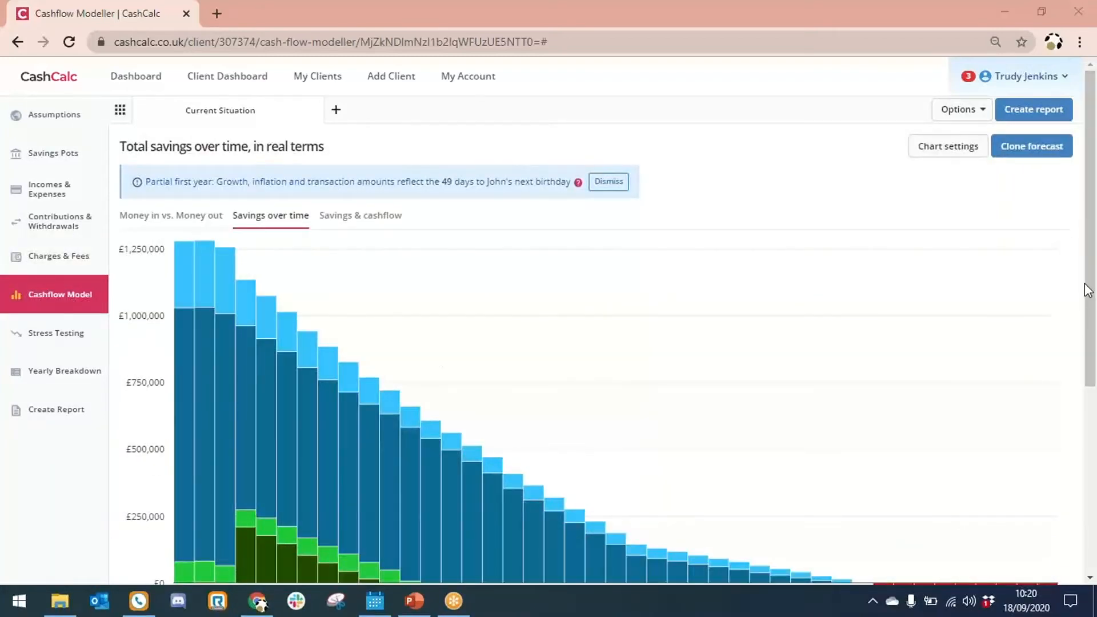
pyautogui.moveTo(1085, 285)
pyautogui.mouseDown()
pyautogui.moveTo(1086, 399)
pyautogui.moveTo(1080, 304)
pyautogui.mouseUp()
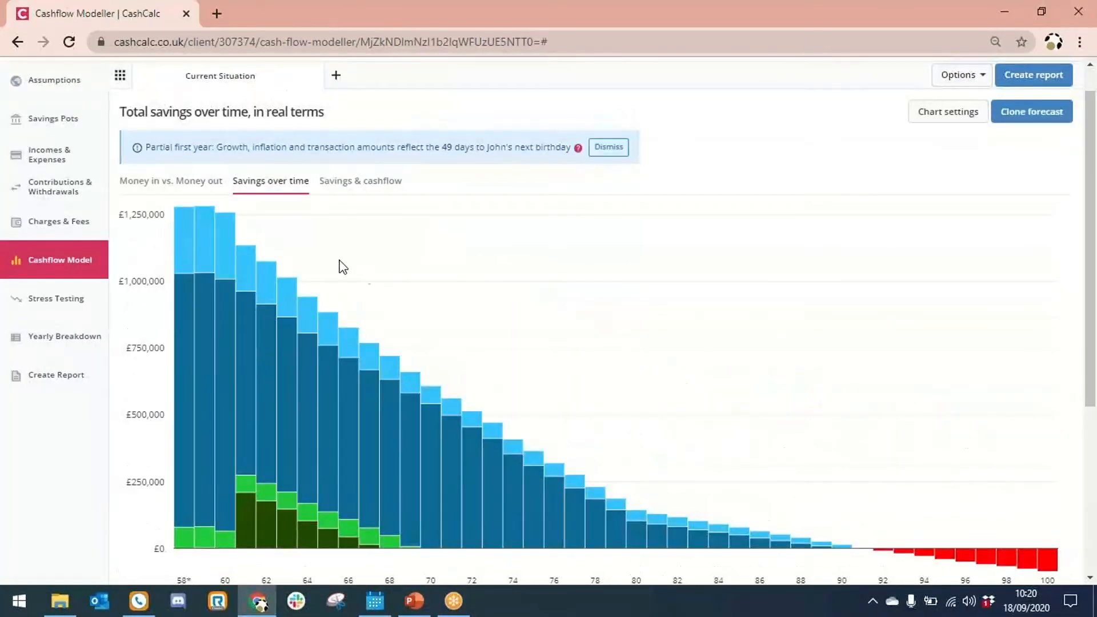
pyautogui.click(201, 184)
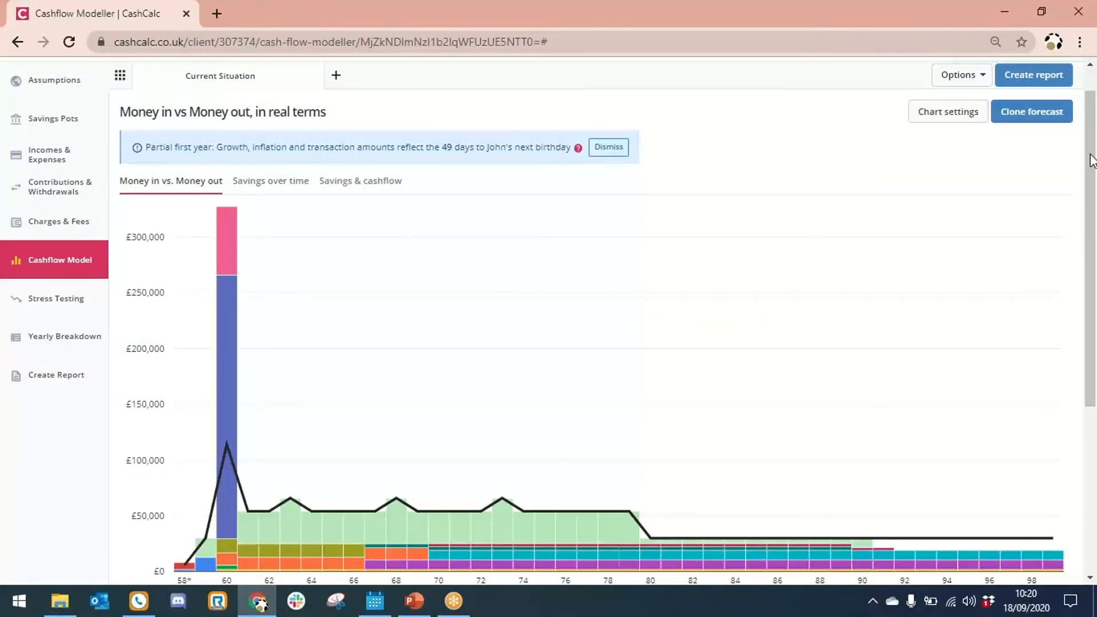
pyautogui.moveTo(1091, 165); pyautogui.dragTo(1091, 194)
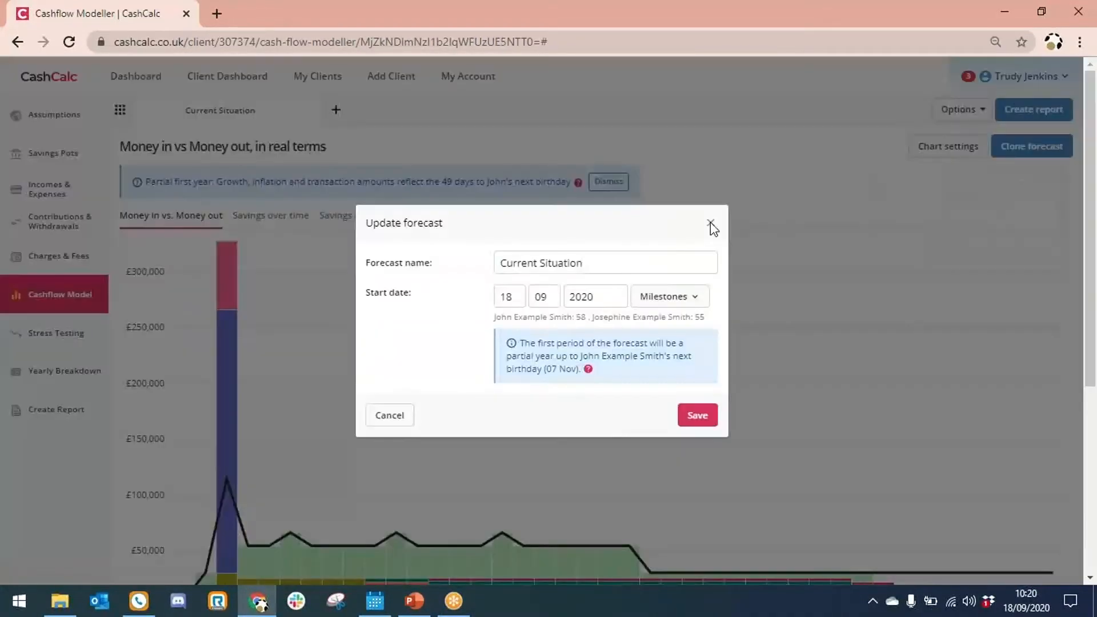
pyautogui.click(712, 224)
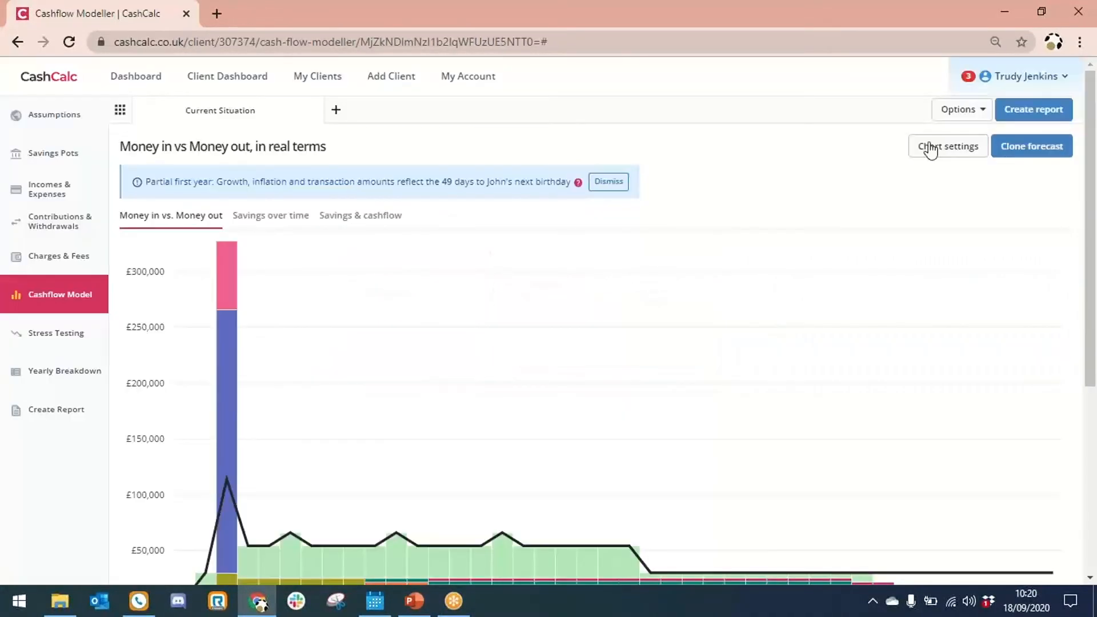
pyautogui.click(958, 111)
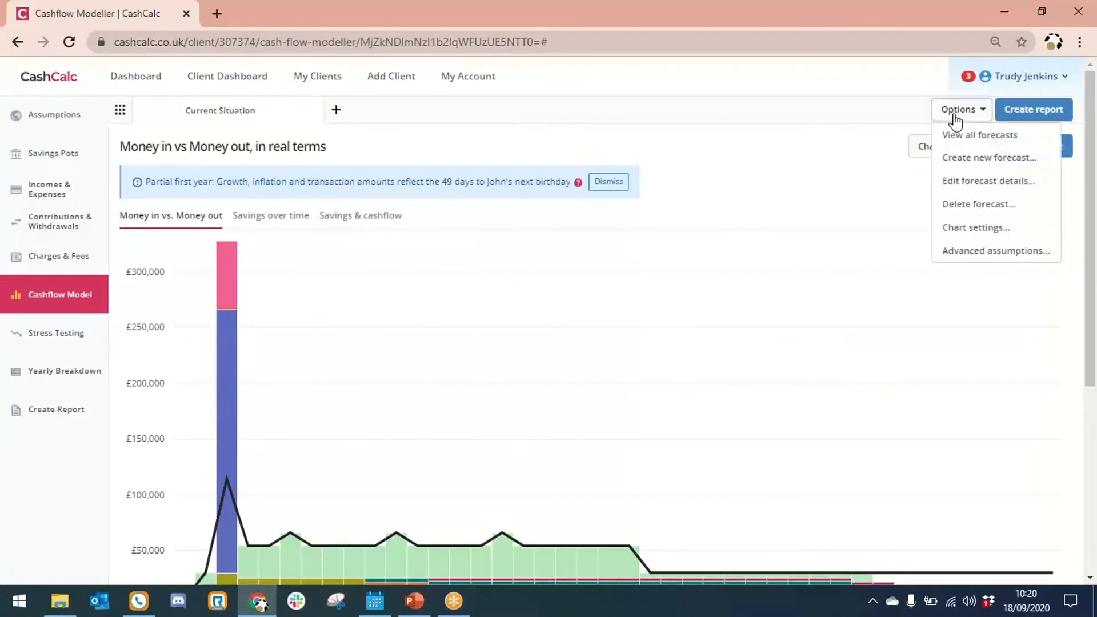
# Set the Current Situation forecast start date to day 08, month 05 (08/05/2020) and save
pyautogui.click(953, 182)
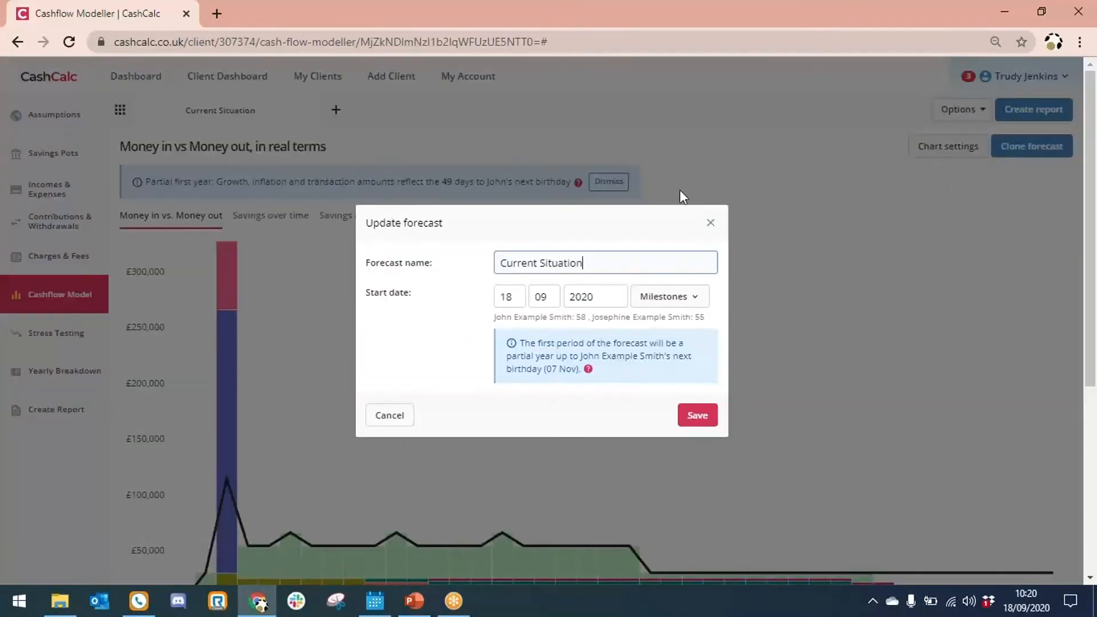
pyautogui.click(508, 297)
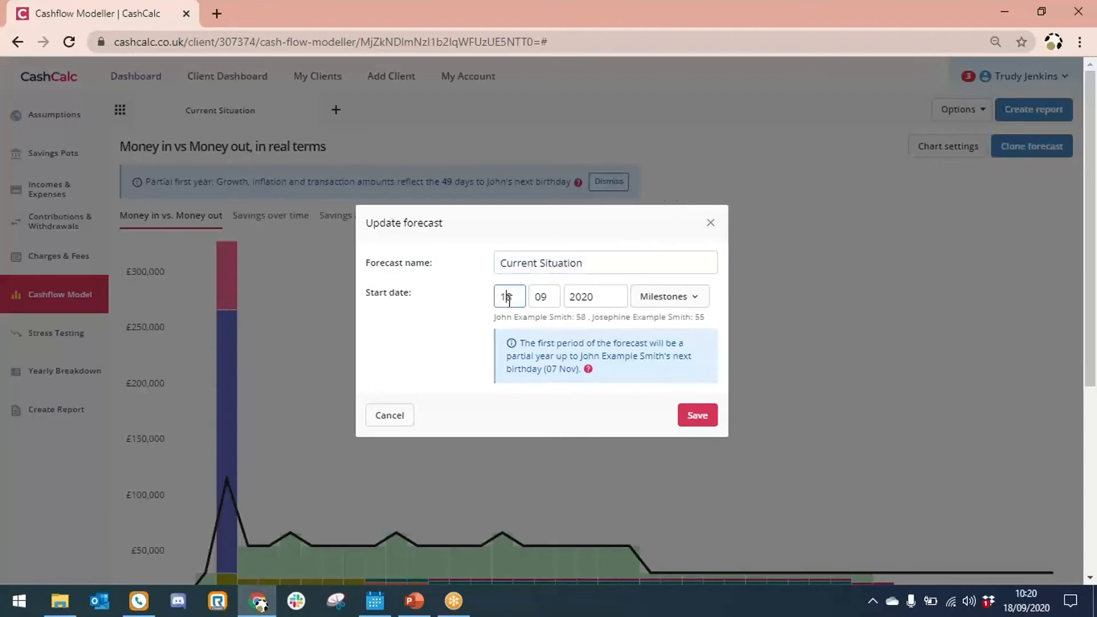
pyautogui.press('BackSpace')
pyautogui.press('BackSpace')
pyautogui.write('08')
pyautogui.press('Tab')
pyautogui.write('05')
pyautogui.click(709, 420)
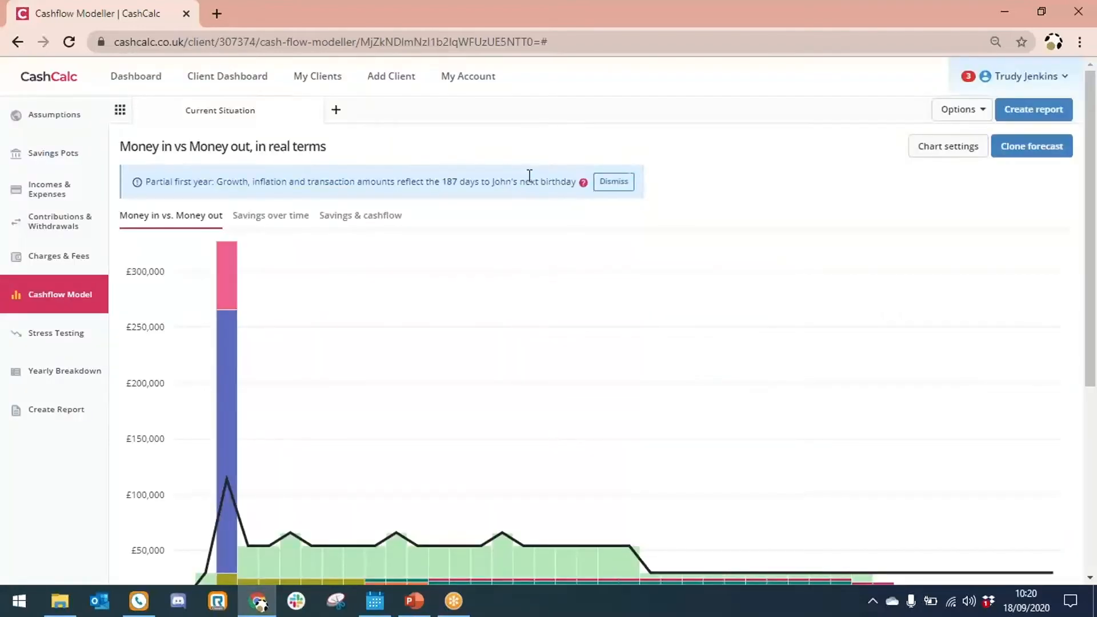
pyautogui.scroll(-2, 1093, 202)
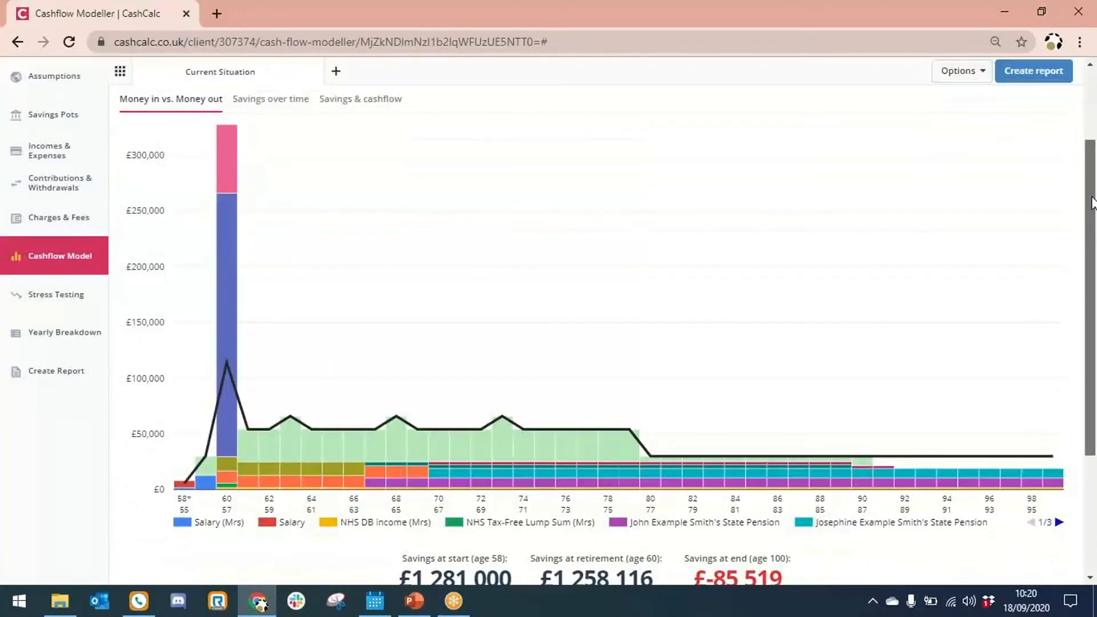
pyautogui.moveTo(1092, 197); pyautogui.dragTo(1092, 211)
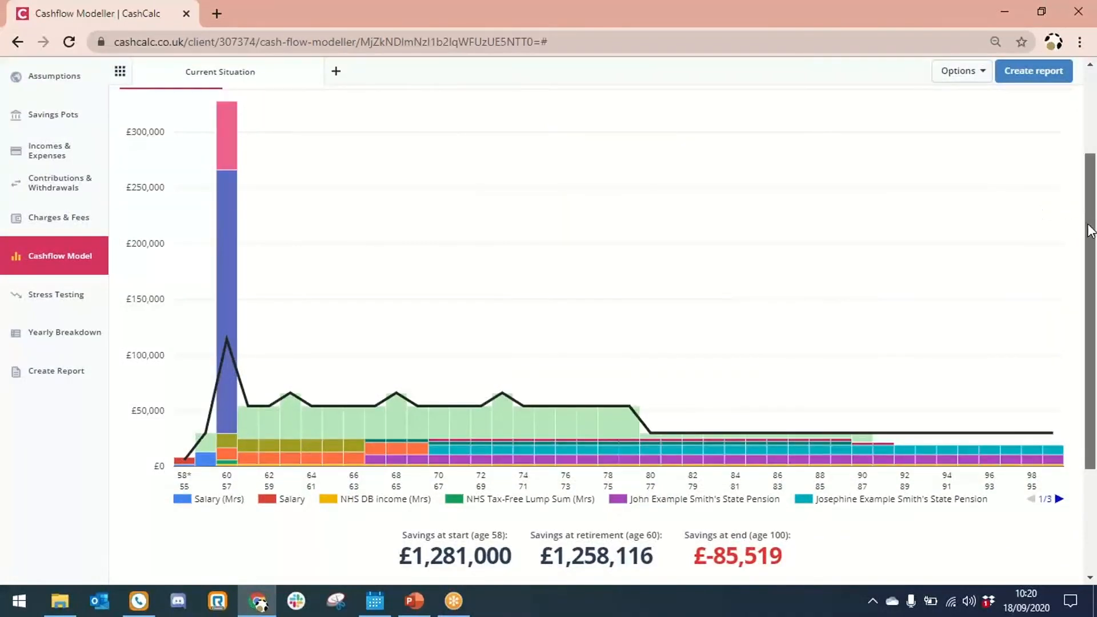
pyautogui.scroll(1, 1092, 231)
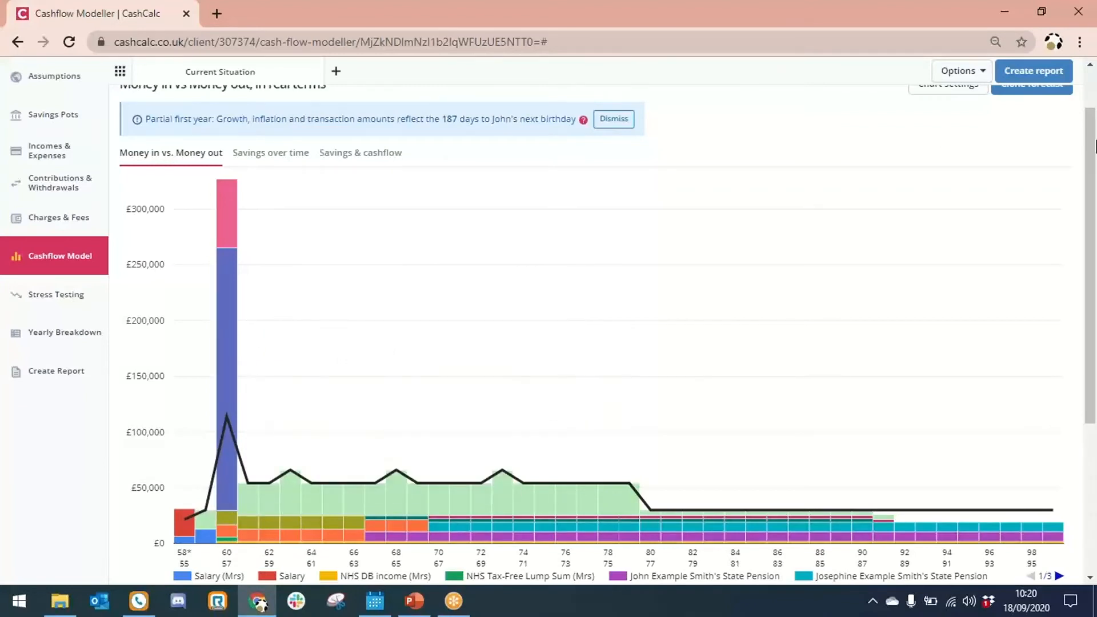
pyautogui.scroll(-1, 1091, 147)
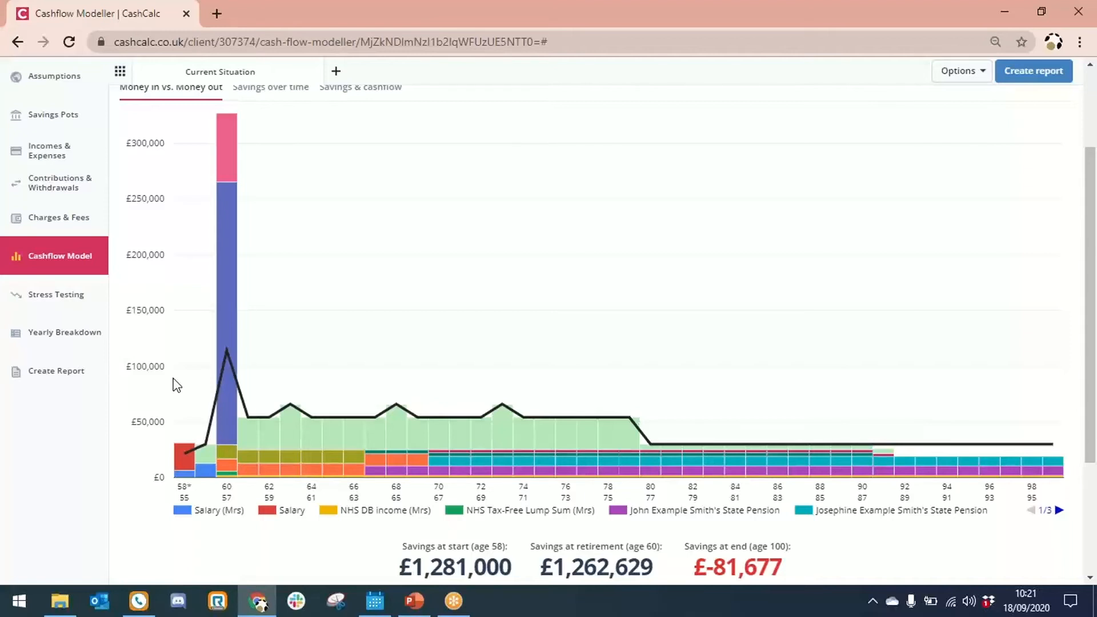
# Show the Savings over time chart and inspect its bars, including the -£54,375 current account at 97
pyautogui.moveTo(224, 323)
pyautogui.click(277, 92)
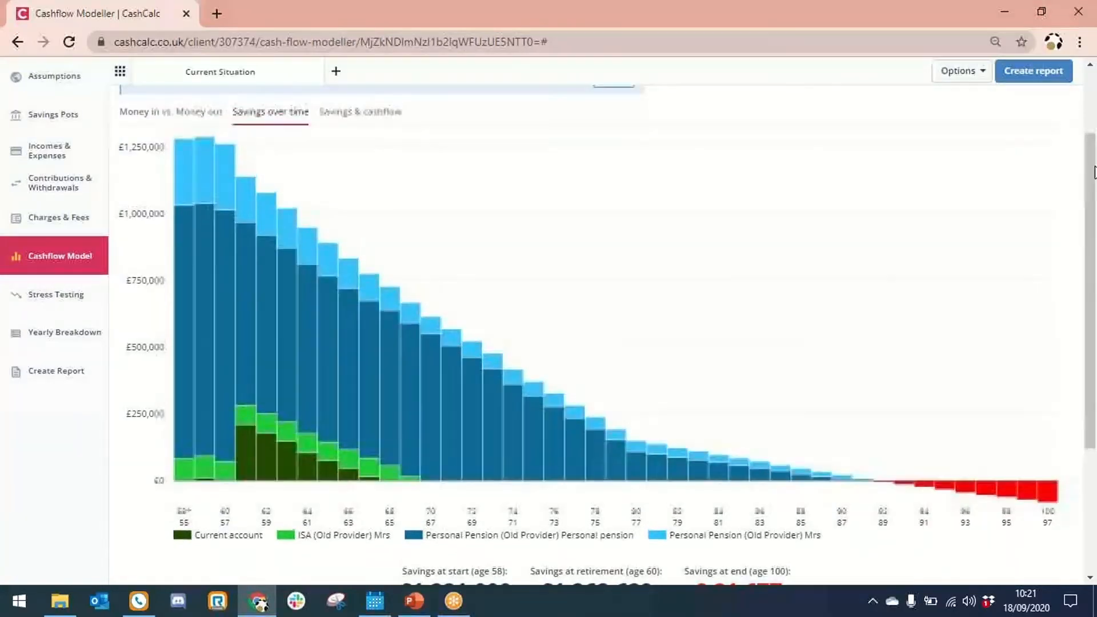
pyautogui.scroll(1, 1093, 188)
pyautogui.moveTo(374, 392)
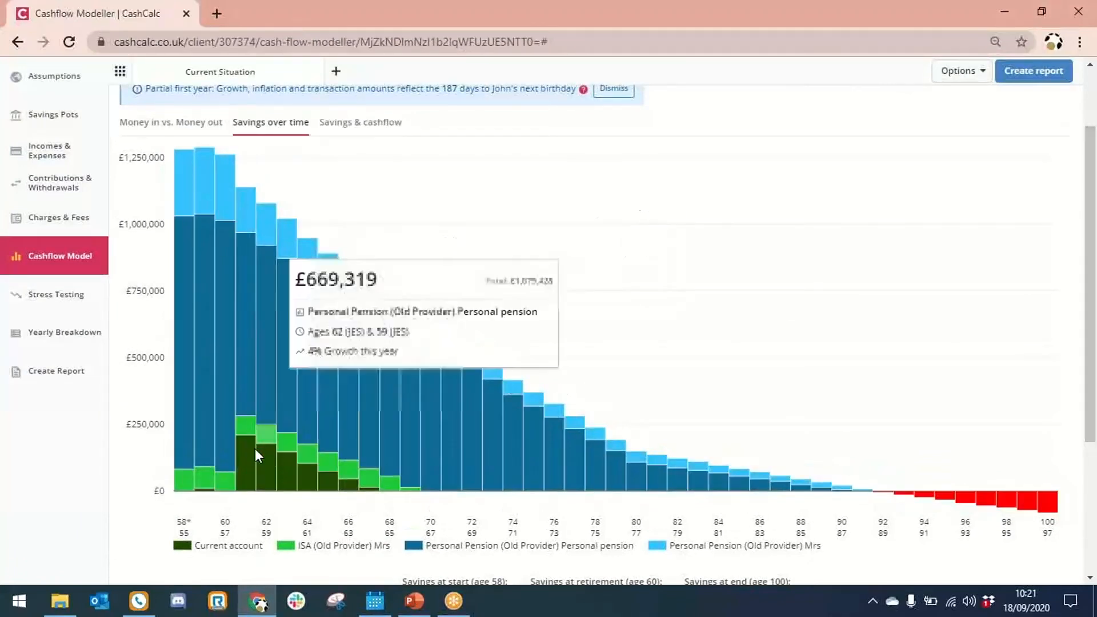
pyautogui.moveTo(253, 461)
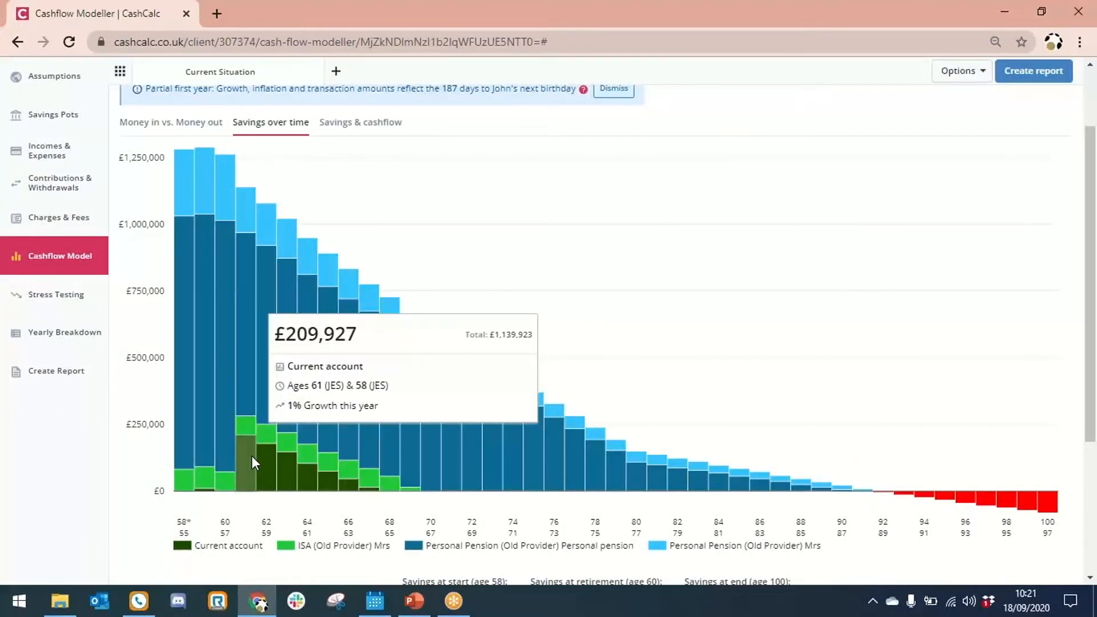
pyautogui.moveTo(249, 375)
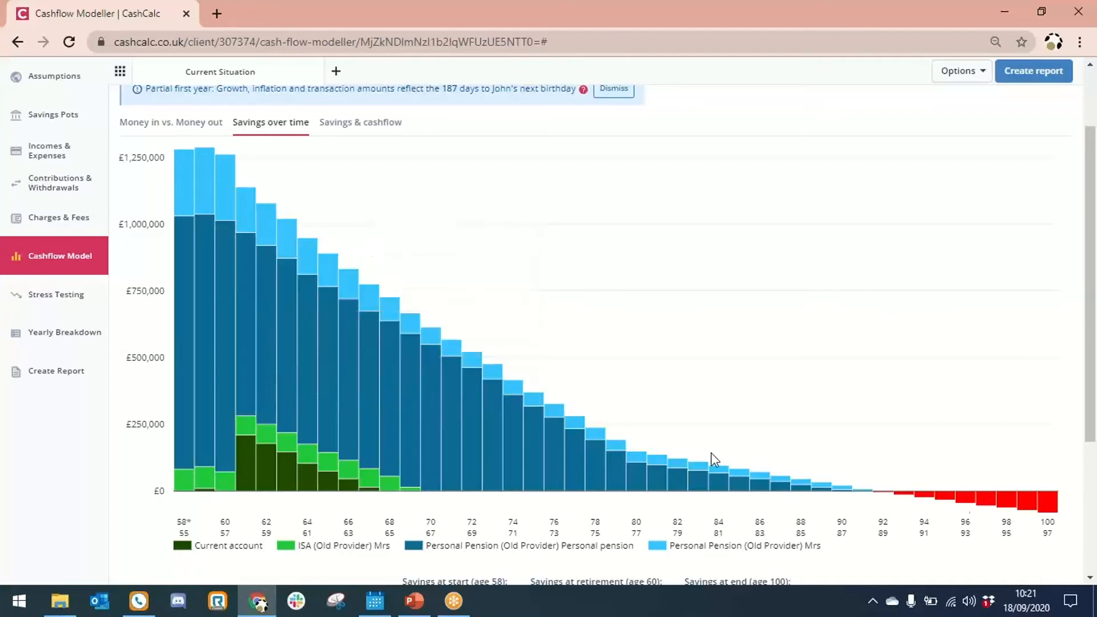
pyautogui.moveTo(989, 506)
pyautogui.moveTo(1092, 353); pyautogui.dragTo(1096, 224)
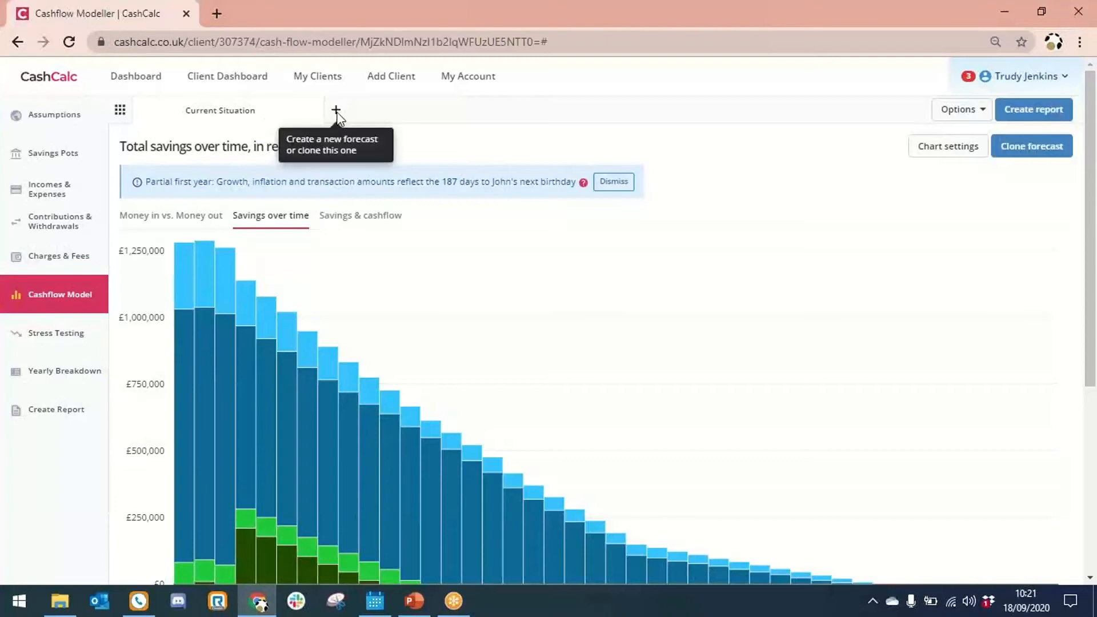
# Create a forecast named 'Post Advice - Linear Growth', cloned from Current Situation
pyautogui.click(336, 110)
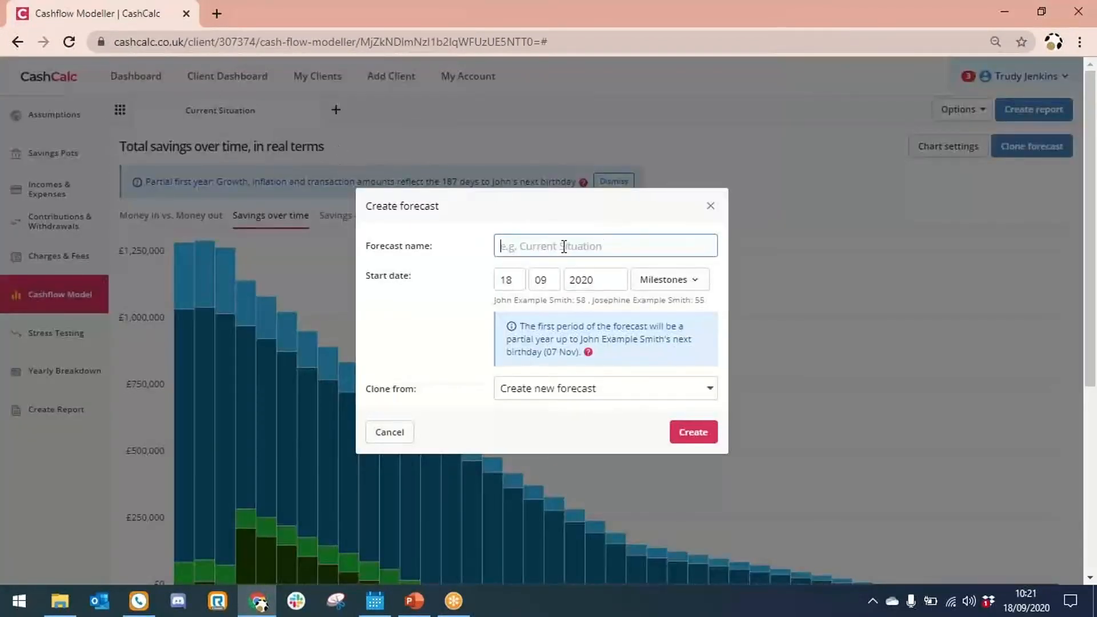
pyautogui.write('Post')
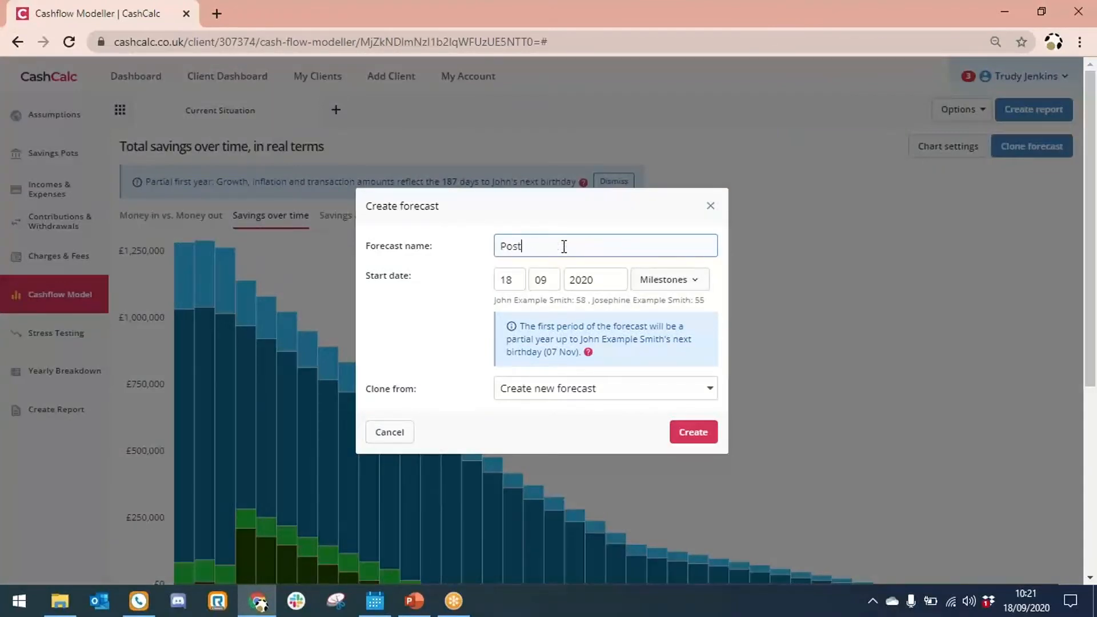
pyautogui.write(' Advice - Linear Growth')
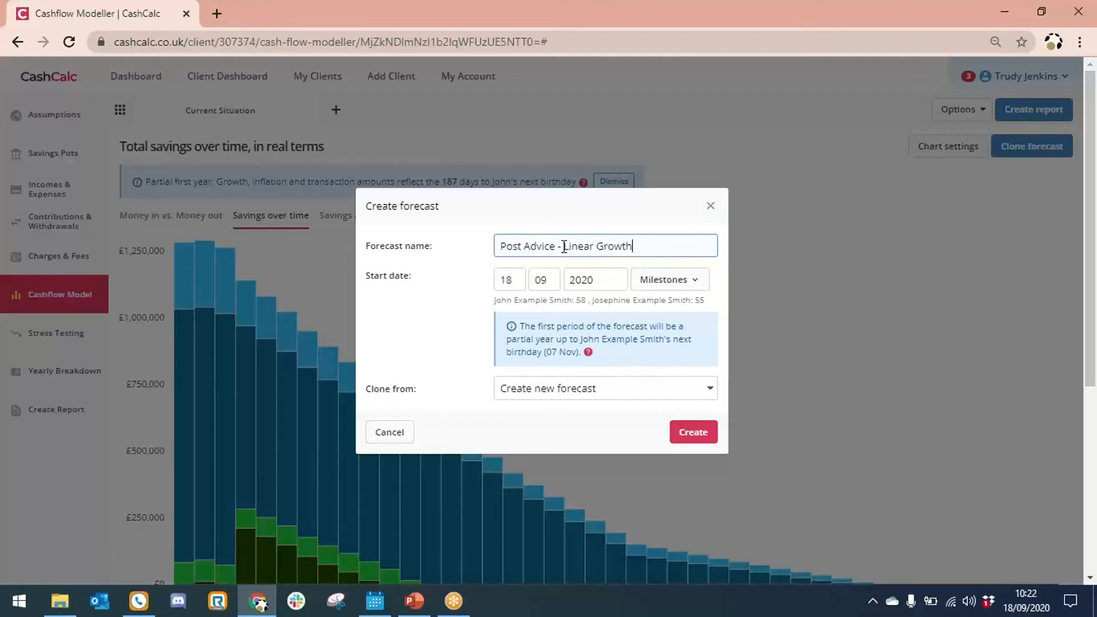
pyautogui.click(637, 388)
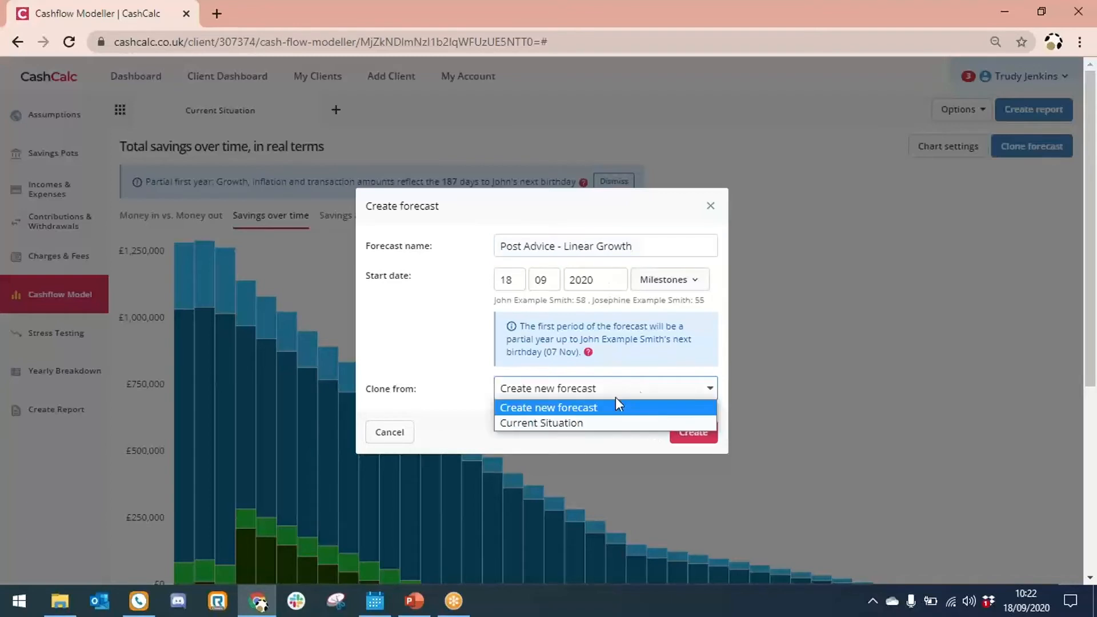
pyautogui.click(584, 423)
pyautogui.click(685, 432)
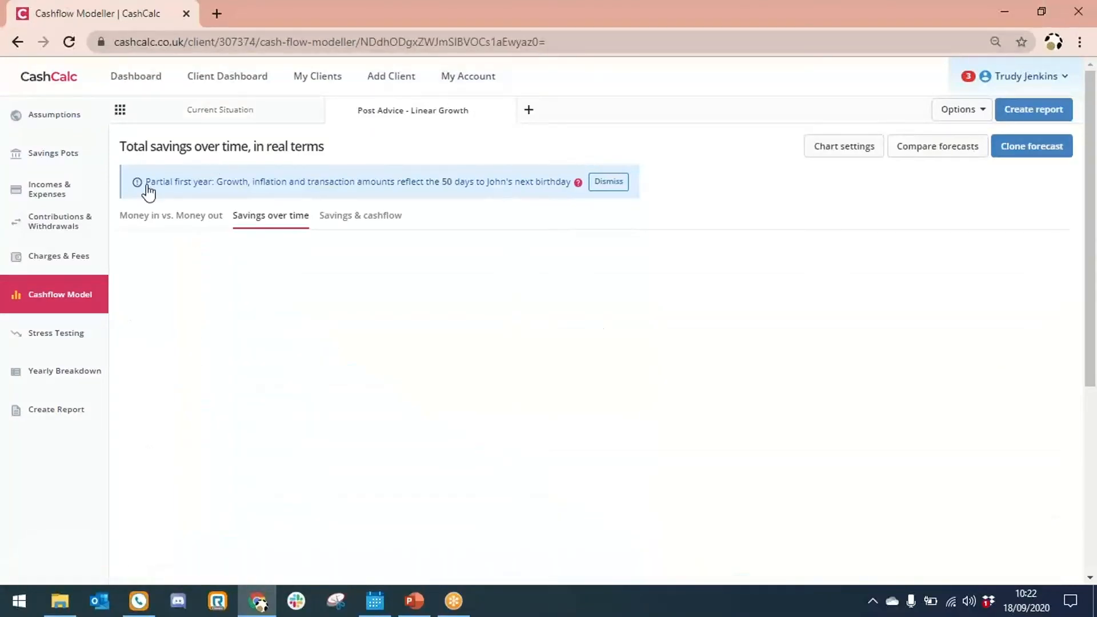
# Open the Charges & Fees page showing the three inherited 2% yearly Overall Fees
pyautogui.click(62, 258)
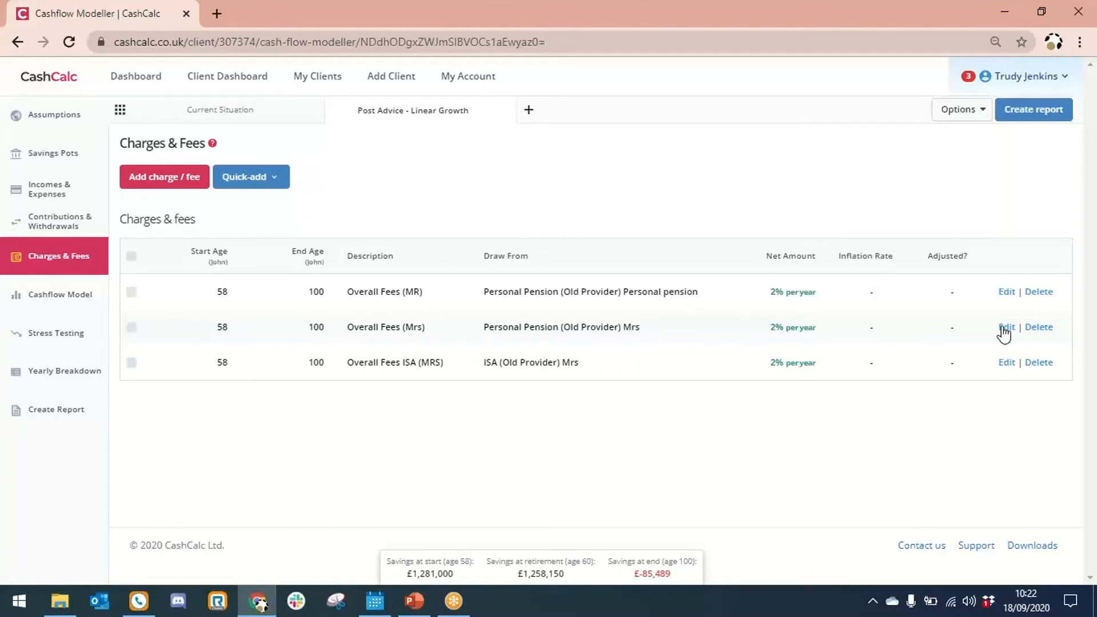
# Rename Overall Fees (MR) to 'Fund Fees (MR)' and lower it to 0.22% per year
pyautogui.click(1007, 294)
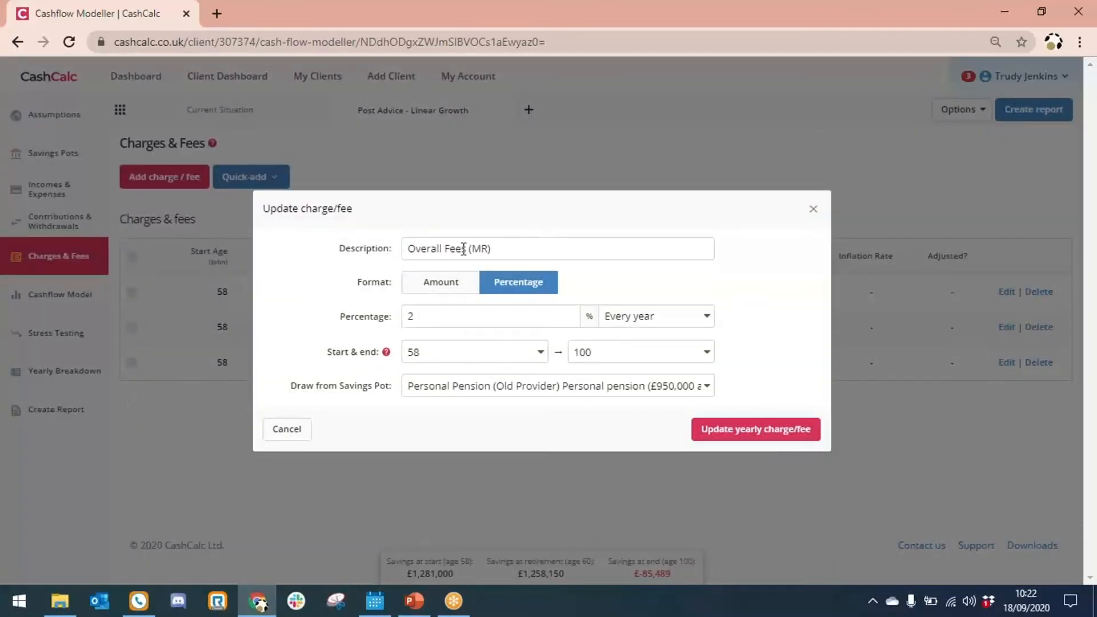
pyautogui.moveTo(467, 248); pyautogui.dragTo(410, 250)
pyautogui.press('BackSpace')
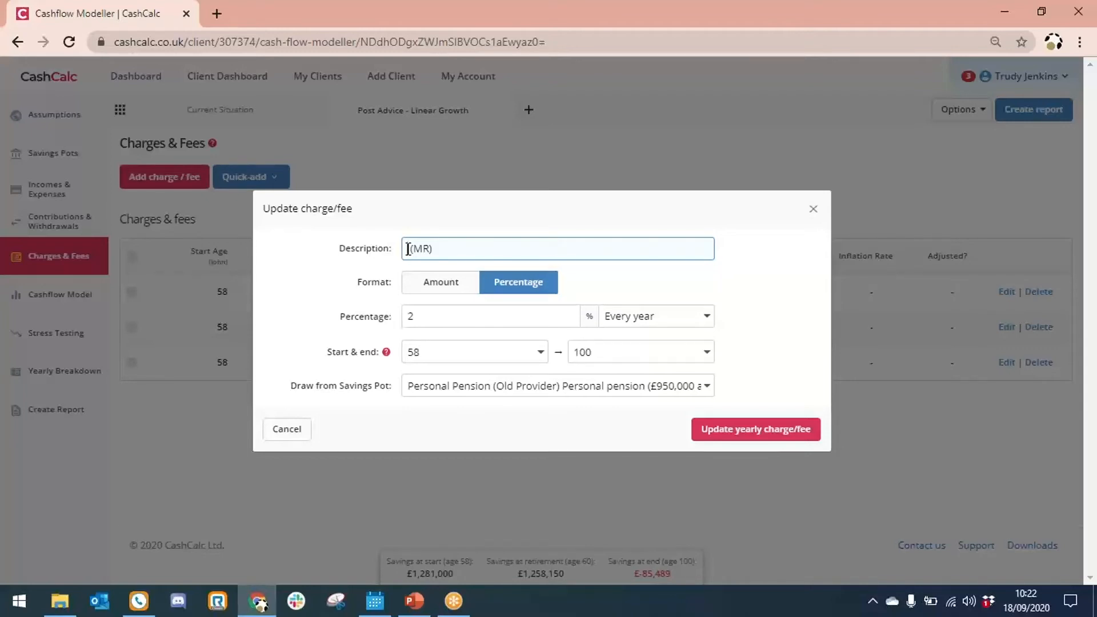
pyautogui.write('Fund Fees')
pyautogui.click(436, 315)
pyautogui.press('BackSpace')
pyautogui.write('0.2')
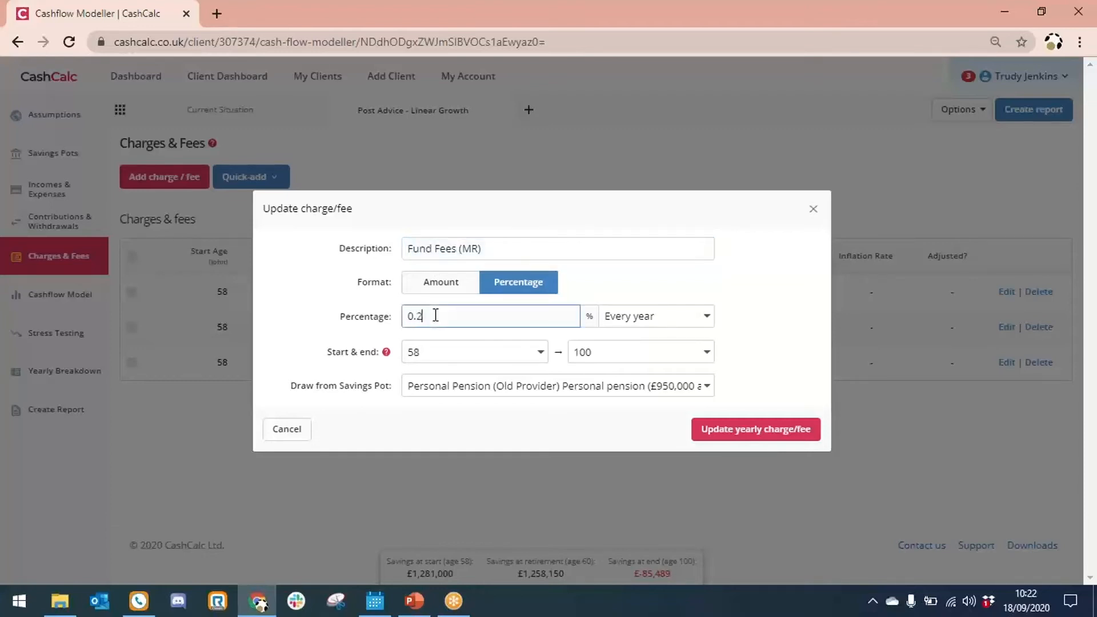
pyautogui.write('2')
pyautogui.click(730, 436)
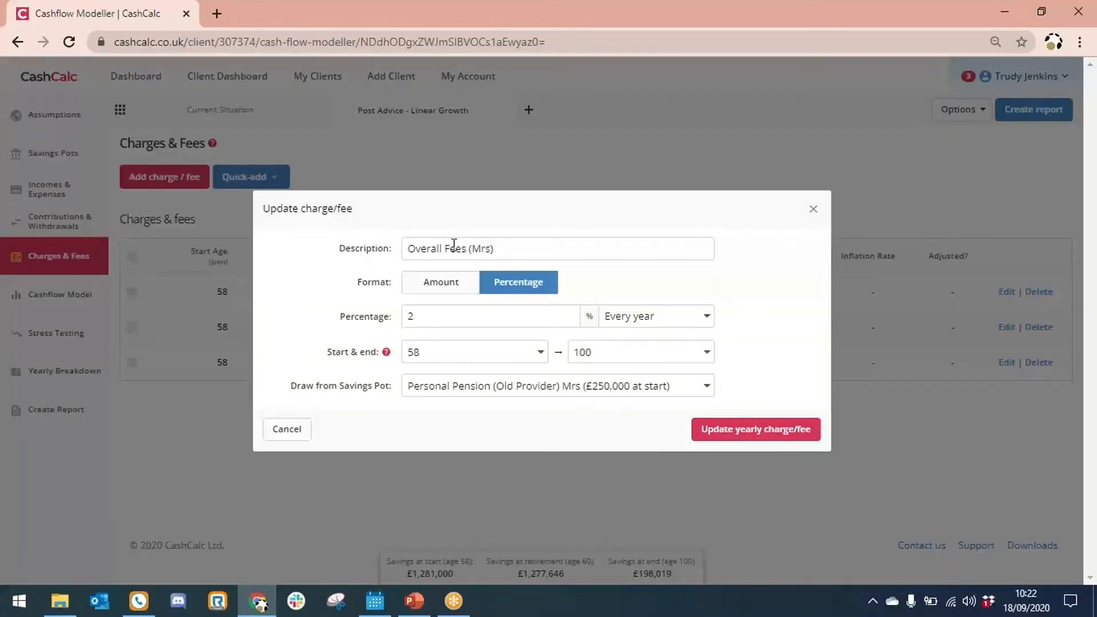
# Rename Mrs's charge to 'Fund Fees (Mrs)' and lower it to 0.22% per year
pyautogui.moveTo(439, 246); pyautogui.dragTo(394, 247)
pyautogui.write('Fund')
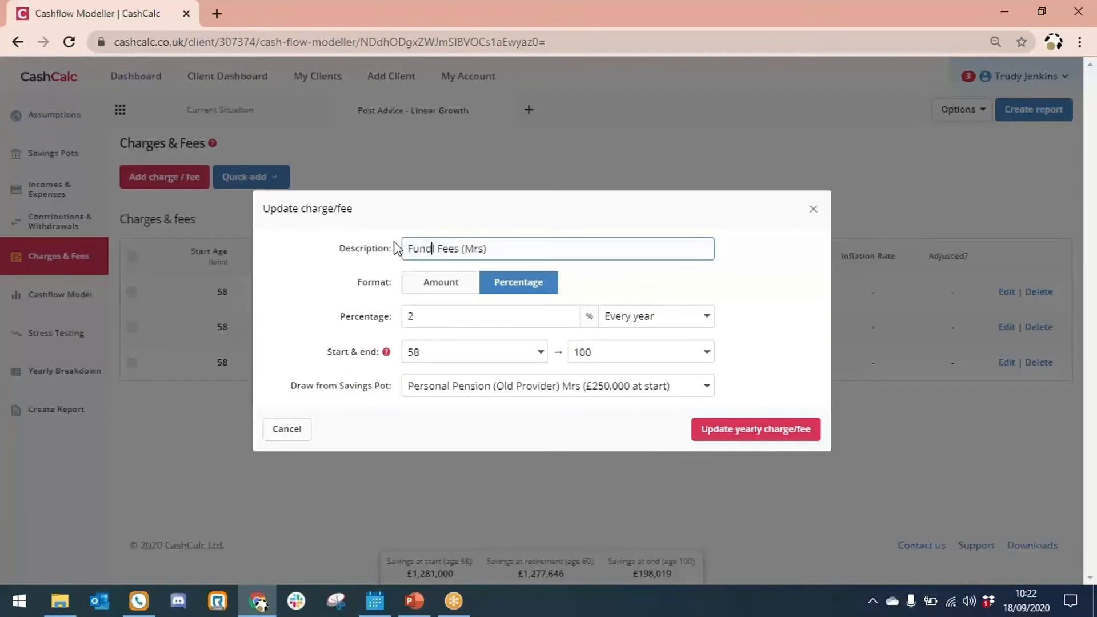
pyautogui.press('Delete')
pyautogui.click(460, 311)
pyautogui.press('BackSpace')
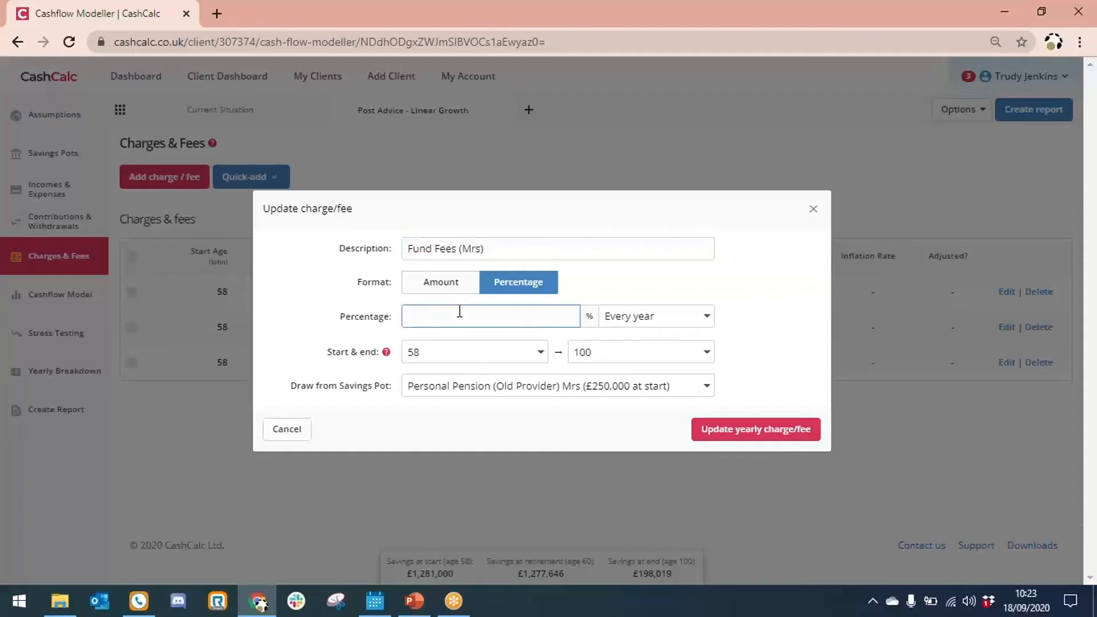
pyautogui.write('0.22')
pyautogui.click(693, 432)
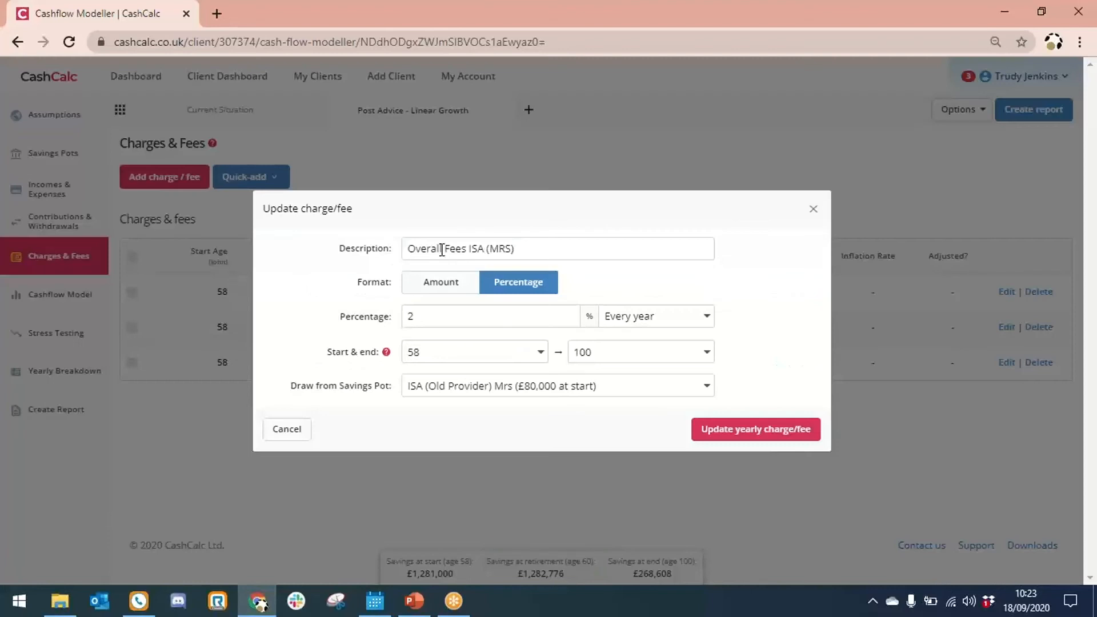
# Rename the ISA charge to 'Fund Fees ISA (MRS)' at 0.22% per year
pyautogui.moveTo(443, 250); pyautogui.dragTo(380, 251)
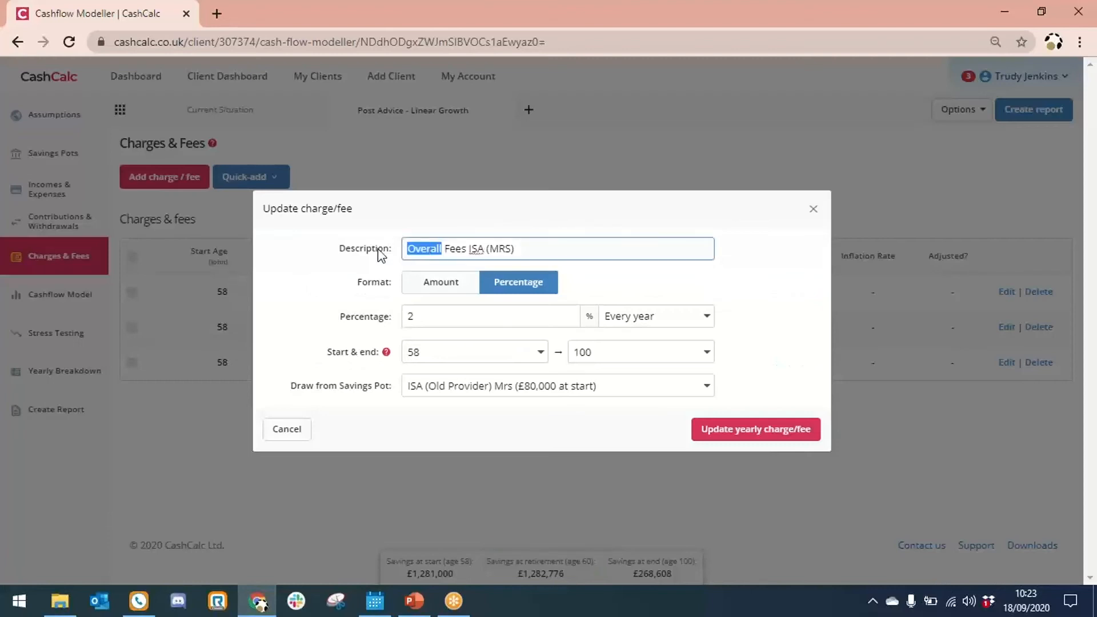
pyautogui.write('Fund')
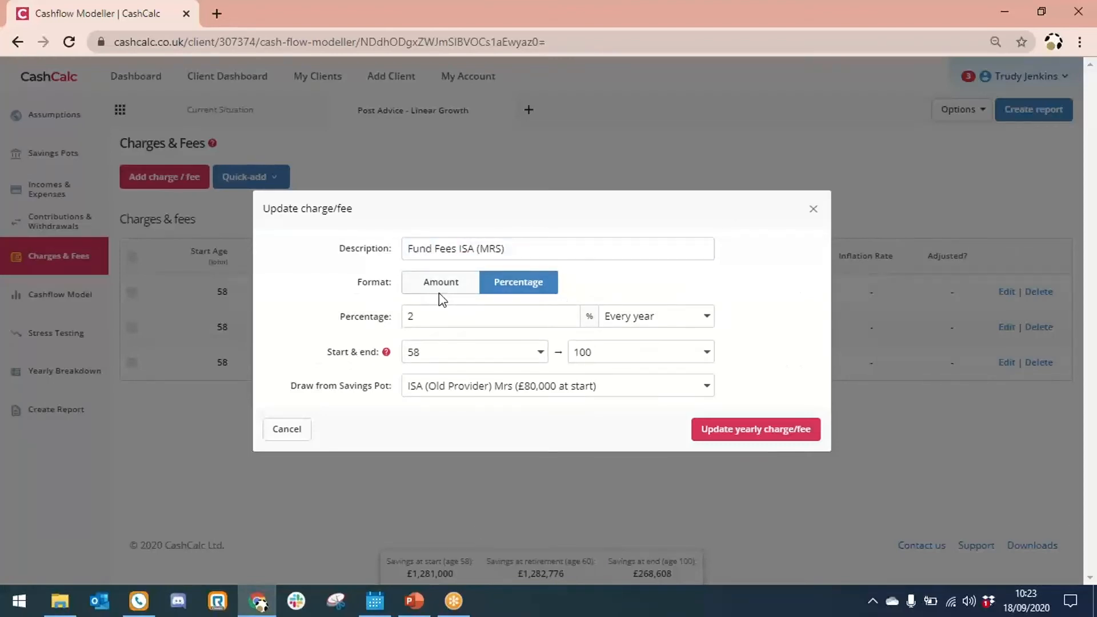
pyautogui.click(418, 314)
pyautogui.press('BackSpace')
pyautogui.write('0.22')
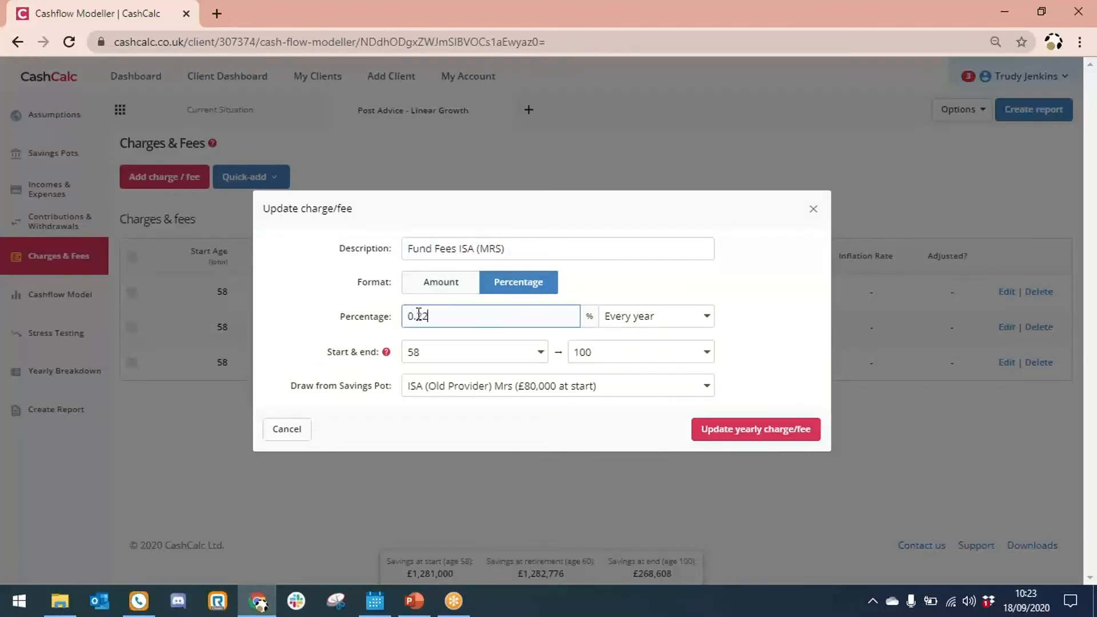
pyautogui.press('Return')
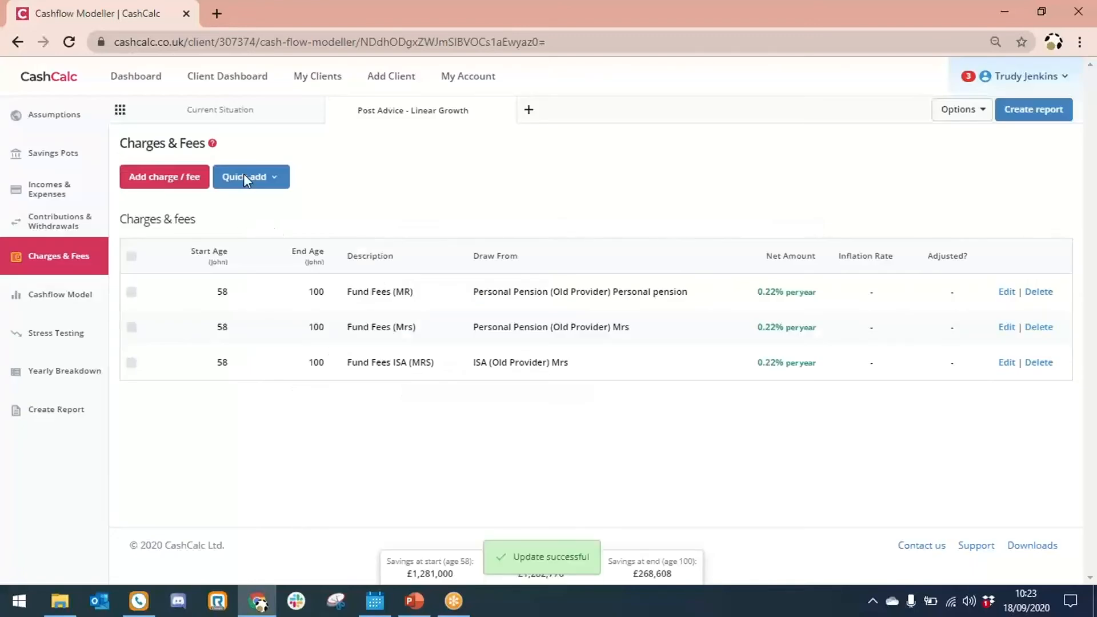
pyautogui.click(194, 184)
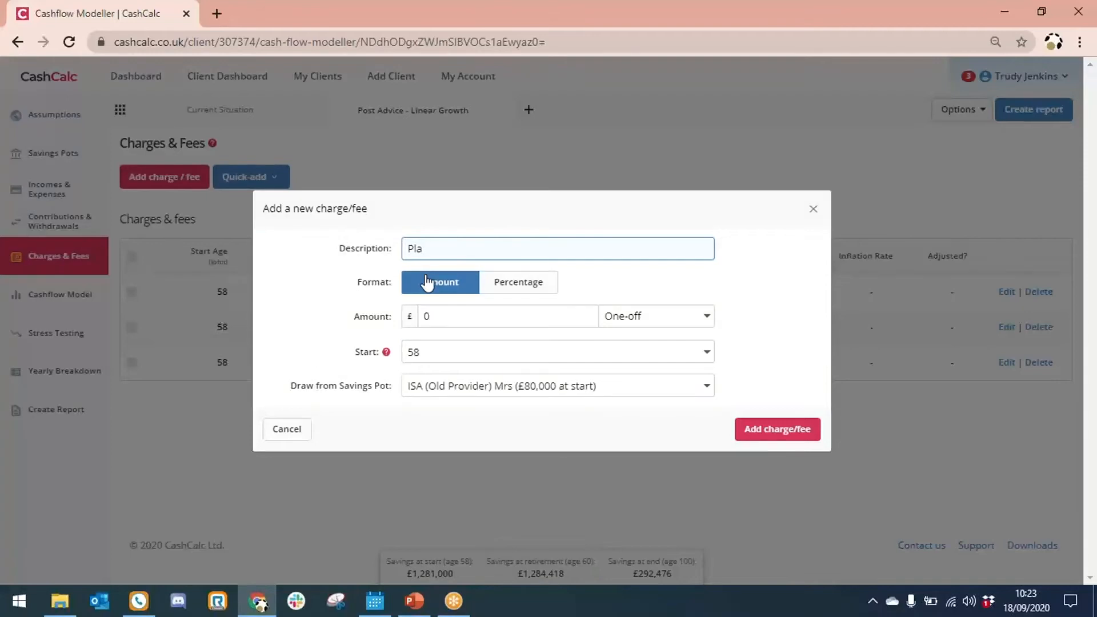
# Add 'Platform Charges (MR)' at £0.25 every year to age 100 from Mr's personal pension
pyautogui.write('rm Charges')
pyautogui.moveTo(492, 248); pyautogui.dragTo(354, 235)
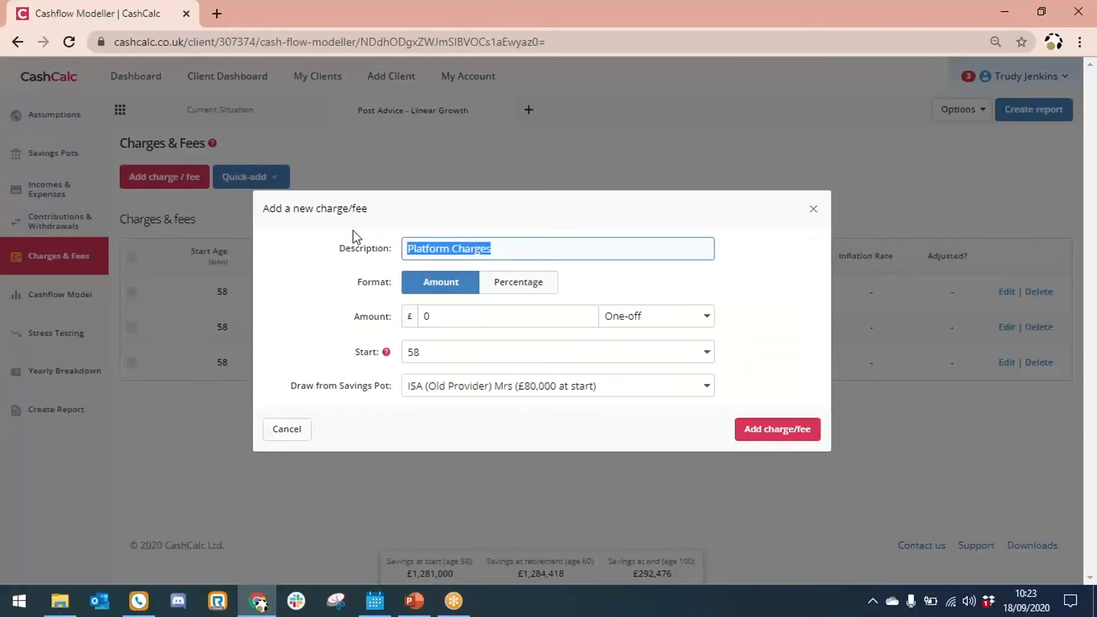
pyautogui.write('Platform Charges')
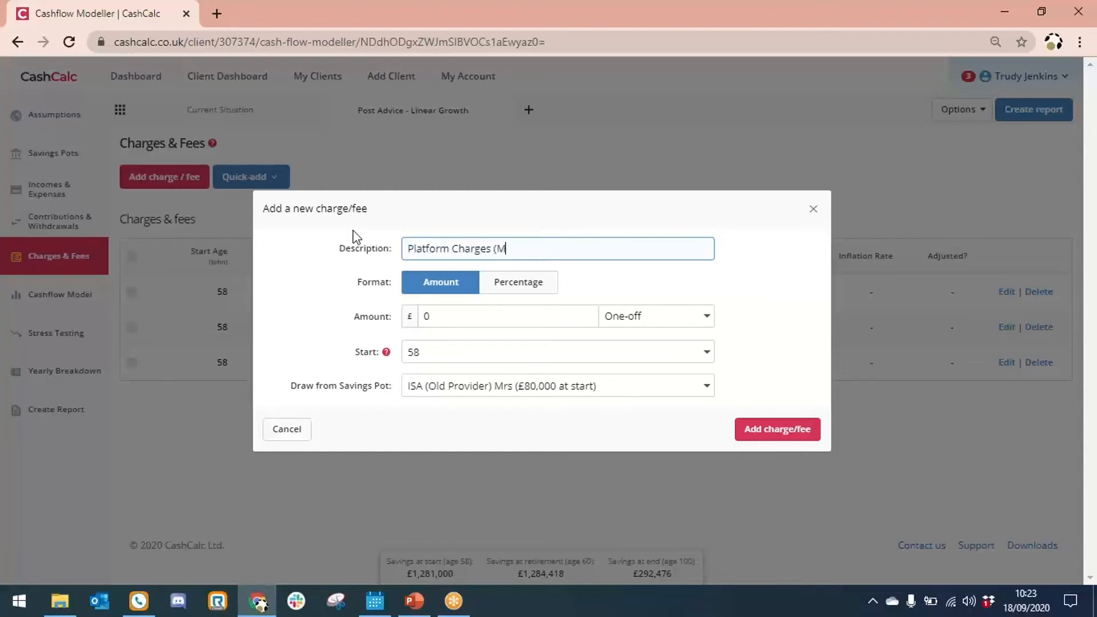
pyautogui.click(466, 314)
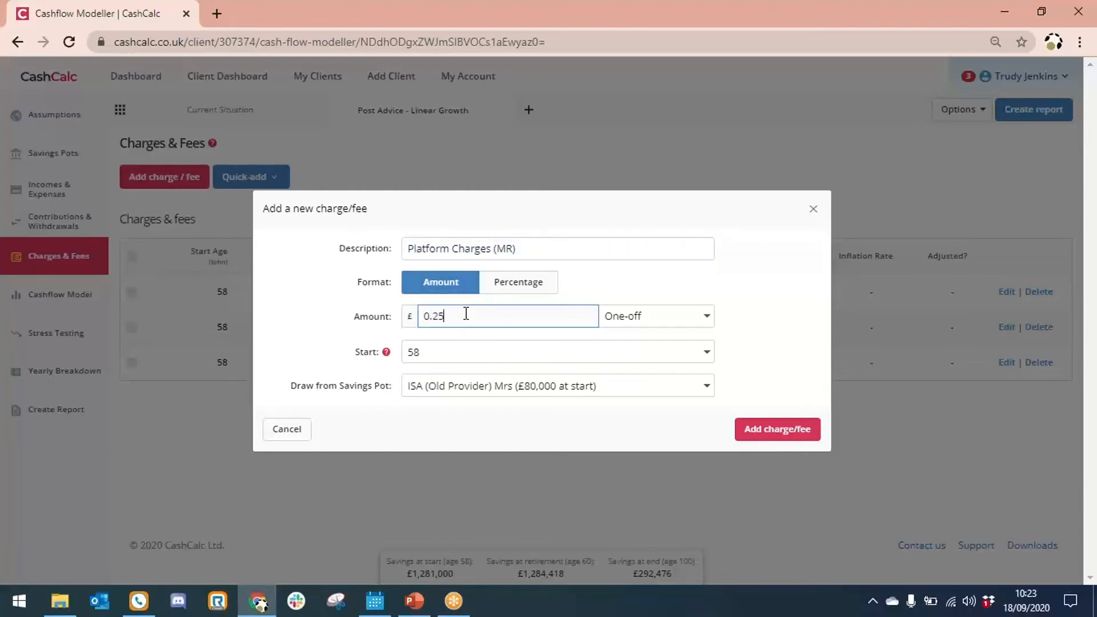
pyautogui.click(650, 318)
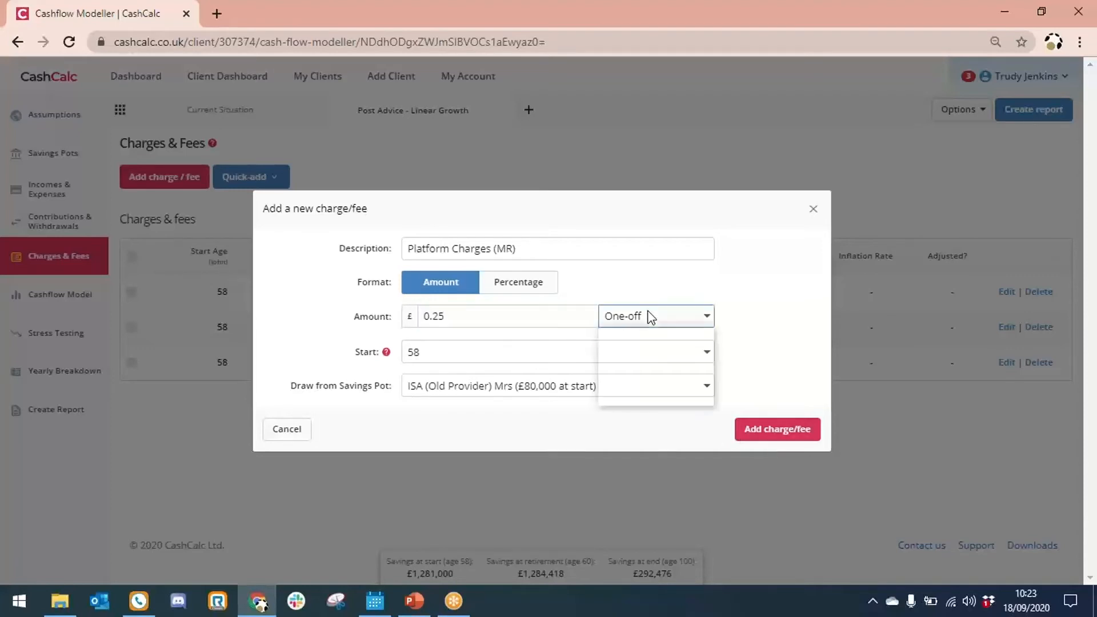
pyautogui.click(644, 382)
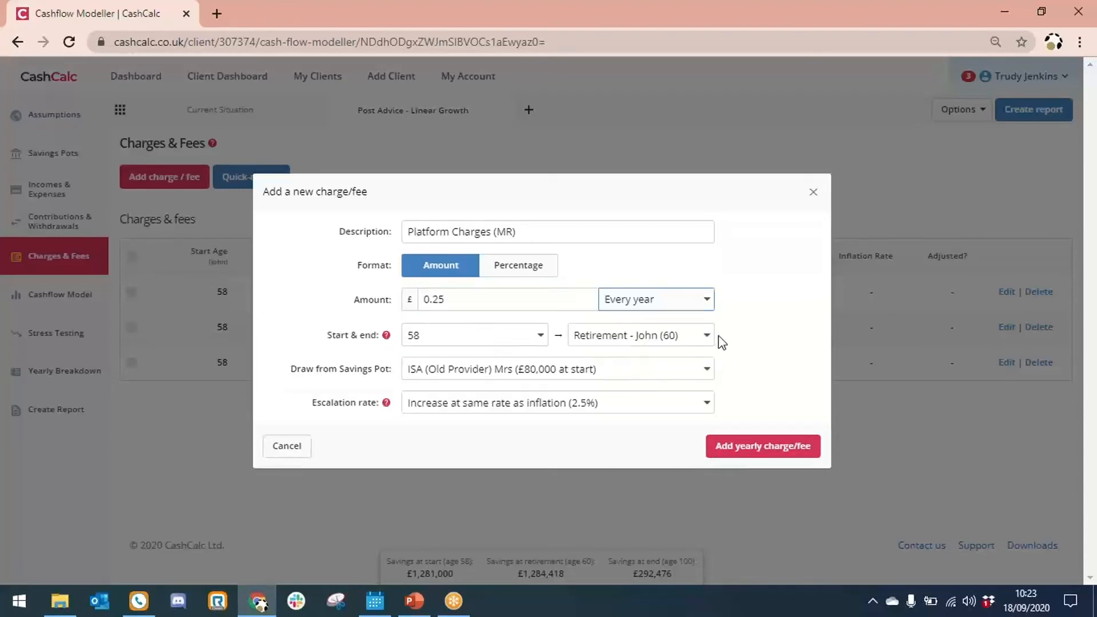
pyautogui.click(657, 337)
pyautogui.press('End')
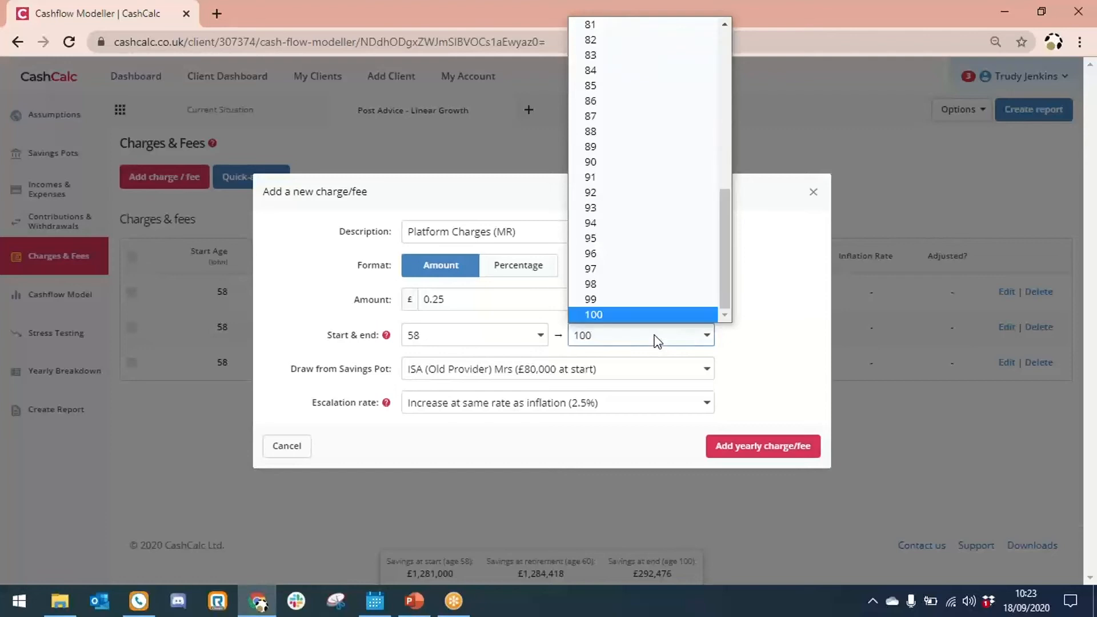
pyautogui.click(655, 315)
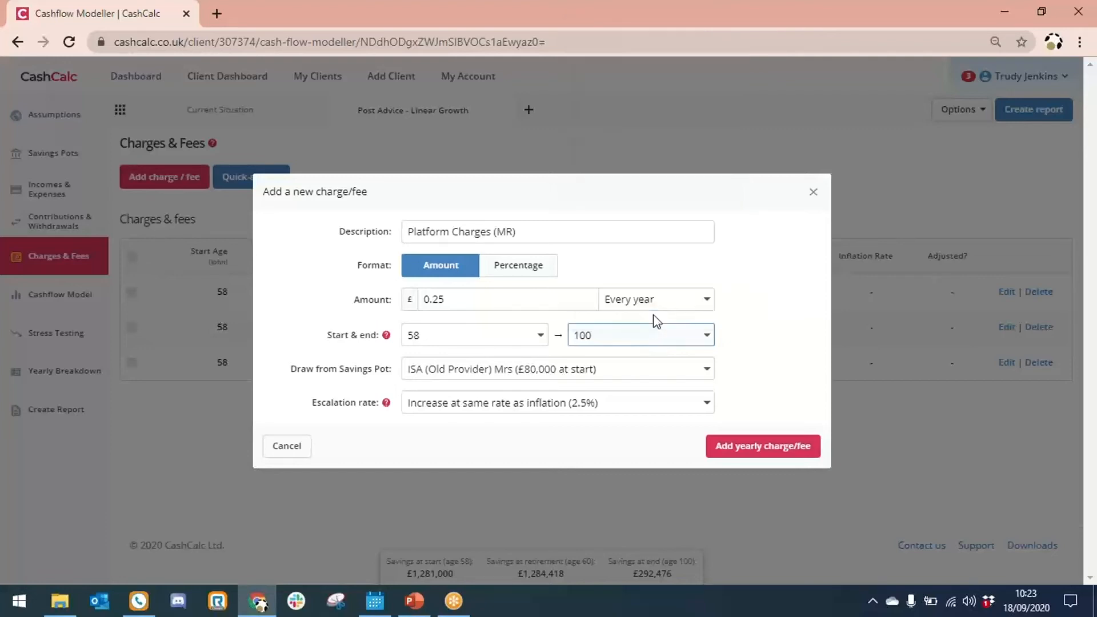
pyautogui.click(603, 380)
pyautogui.click(594, 402)
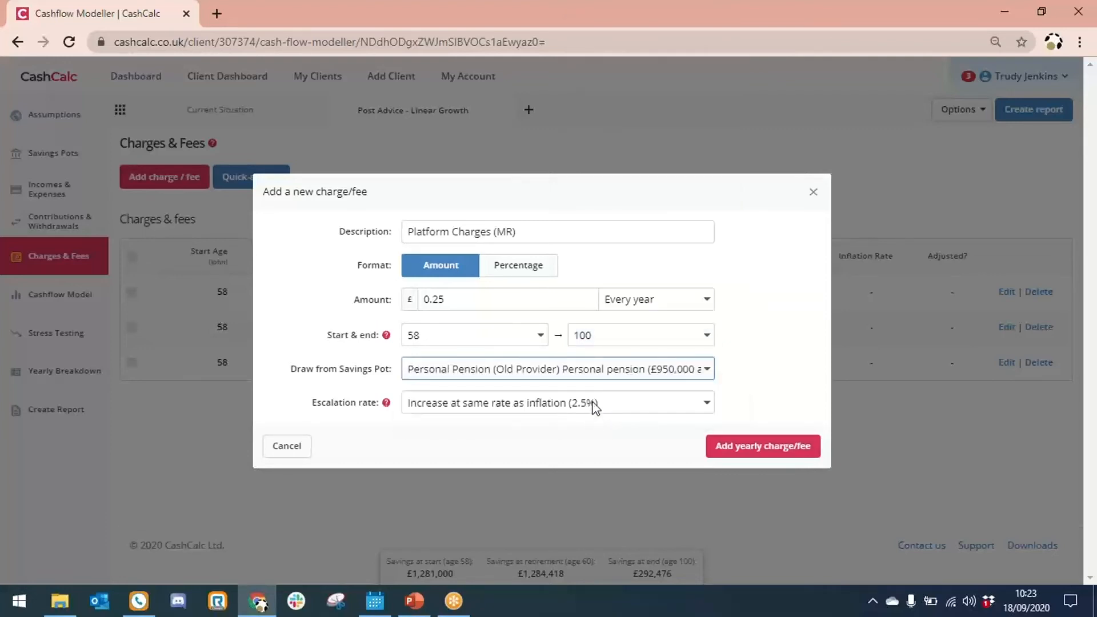
pyautogui.click(753, 451)
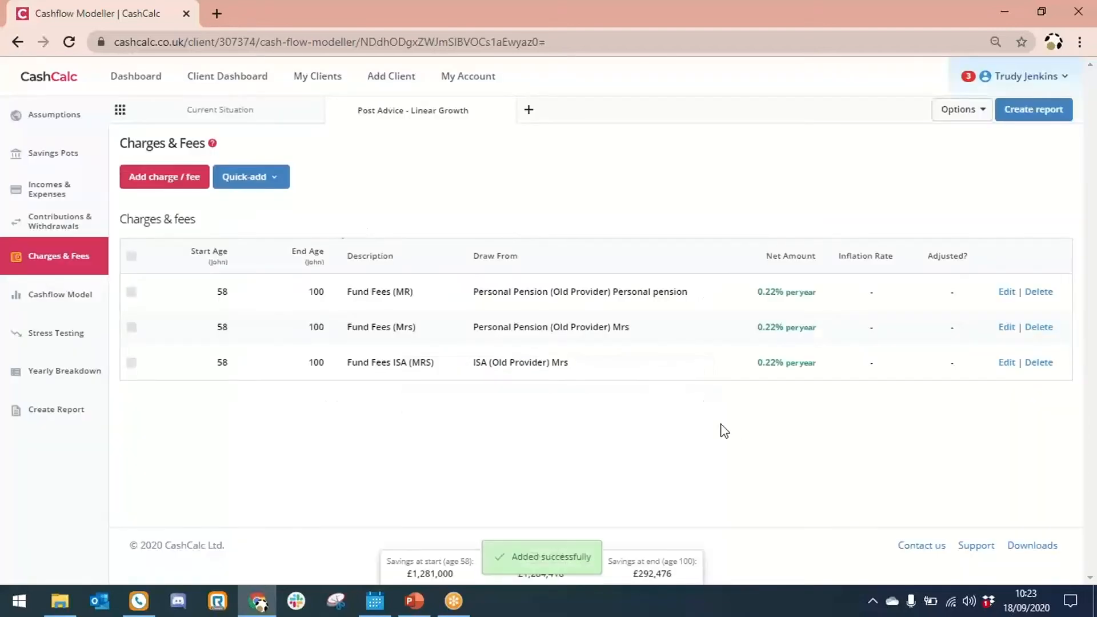
# Add 'Platform Charges (MRS)' at 0.25% every year to age 100 on Mrs's ISA
pyautogui.click(155, 175)
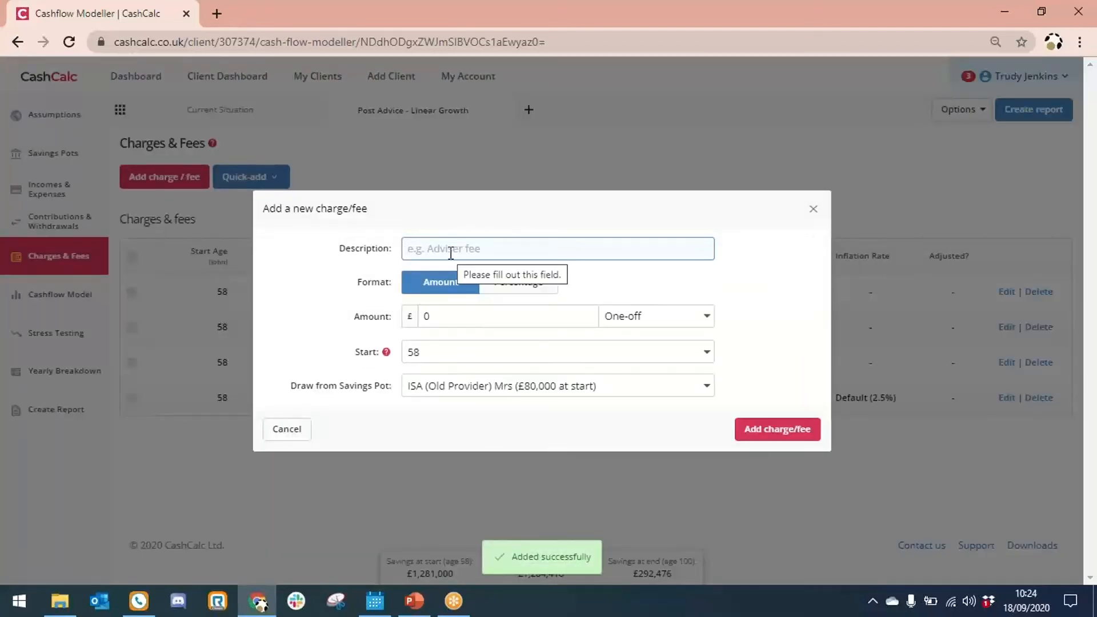
pyautogui.write('Platform Charges (MR')
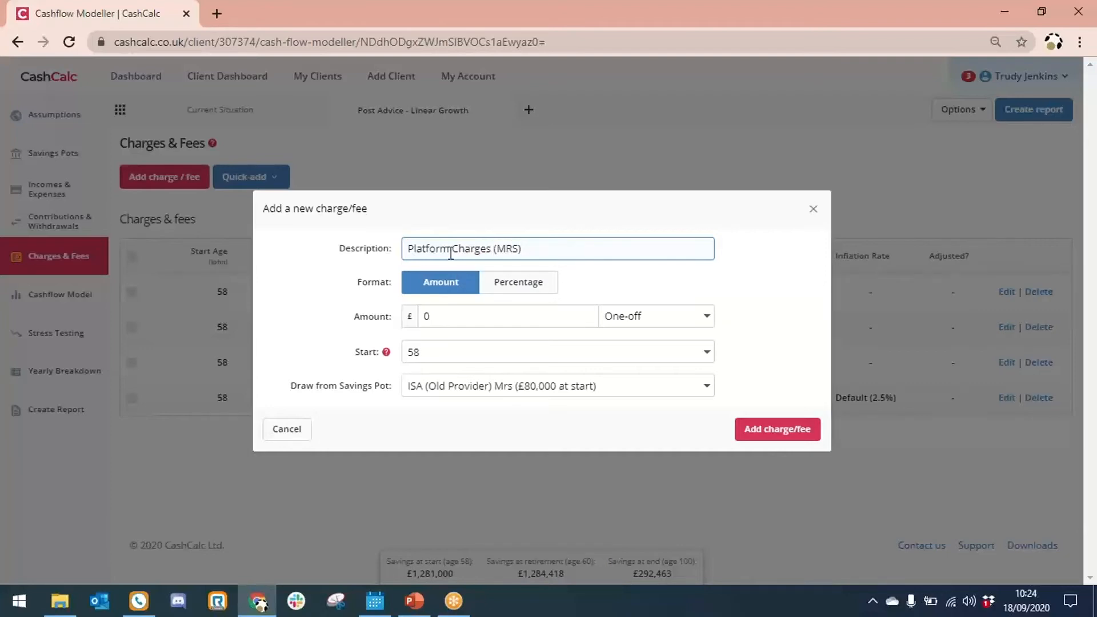
pyautogui.write('S)')
pyautogui.click(457, 315)
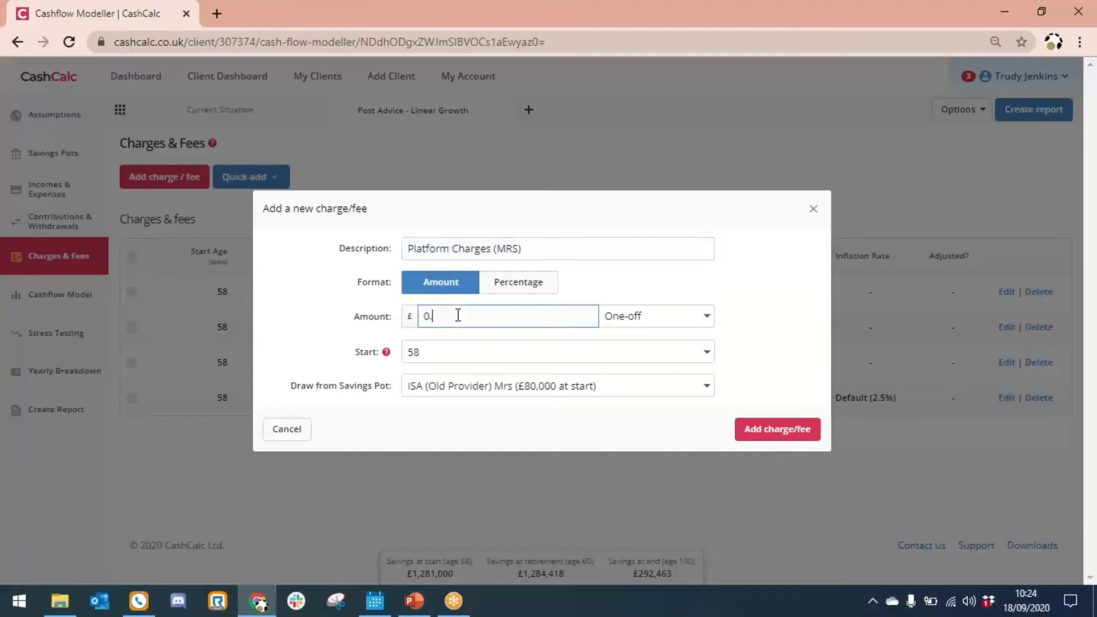
pyautogui.click(520, 282)
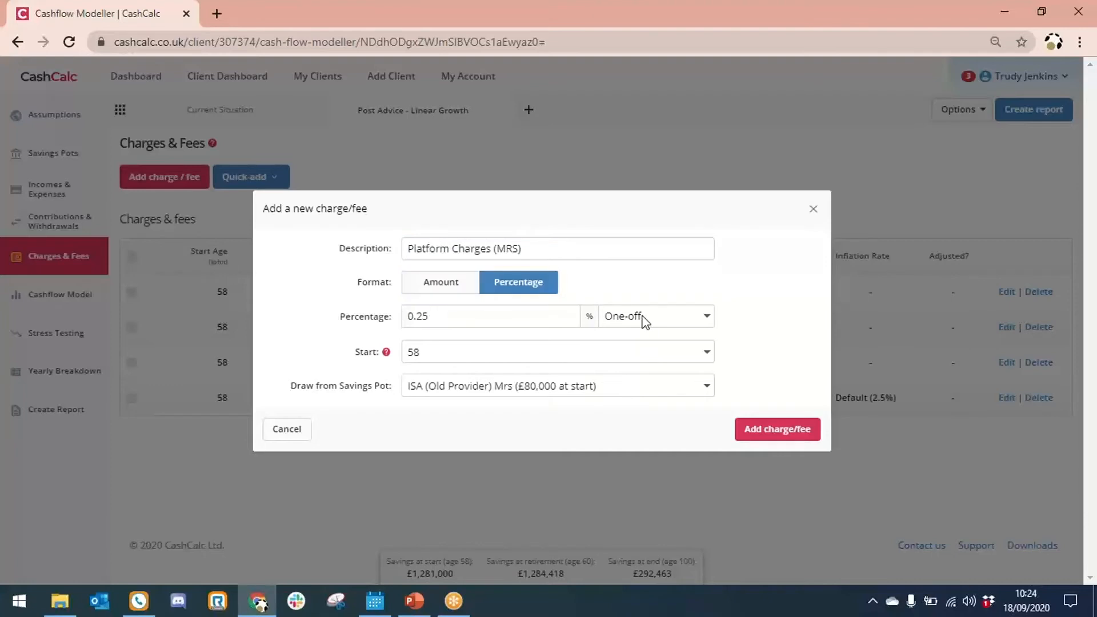
pyautogui.click(644, 318)
pyautogui.click(640, 351)
pyautogui.click(659, 352)
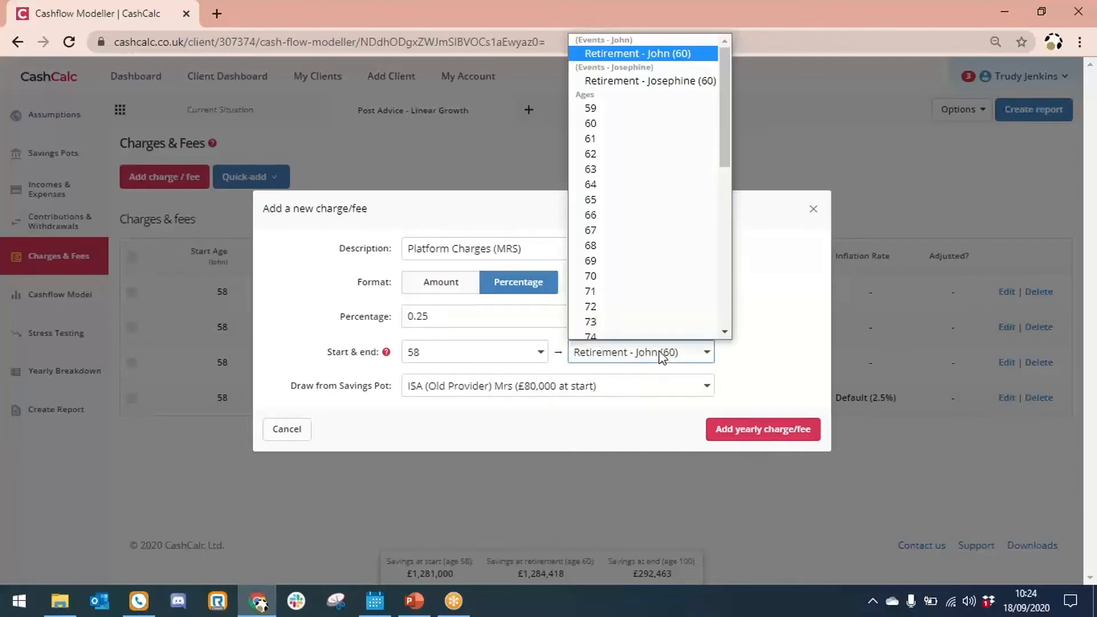
pyautogui.press('End')
pyautogui.click(660, 334)
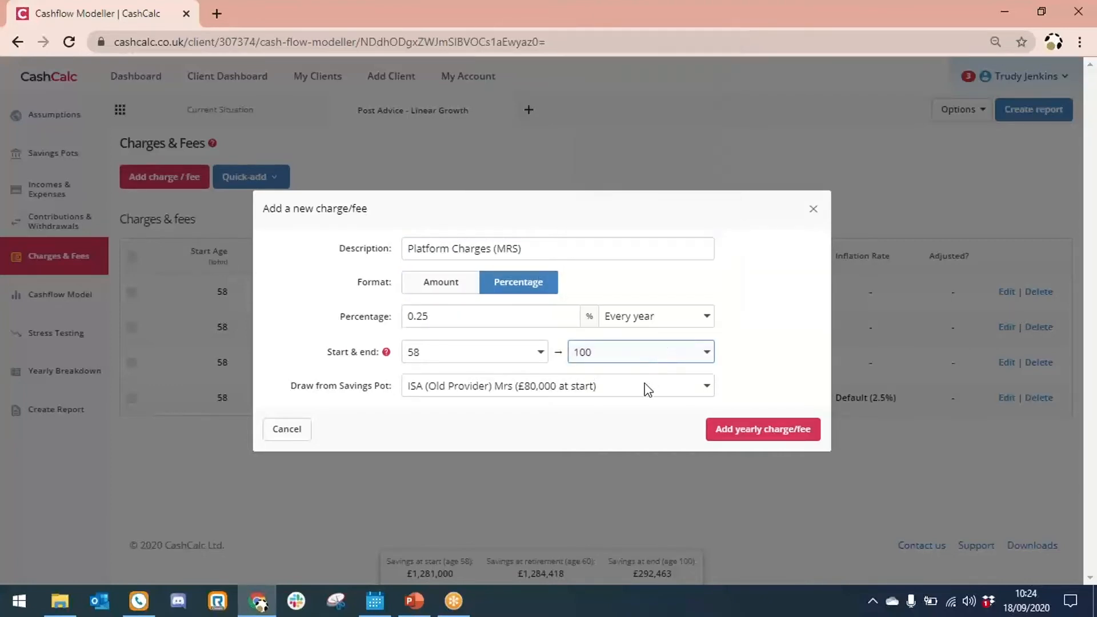
pyautogui.click(791, 430)
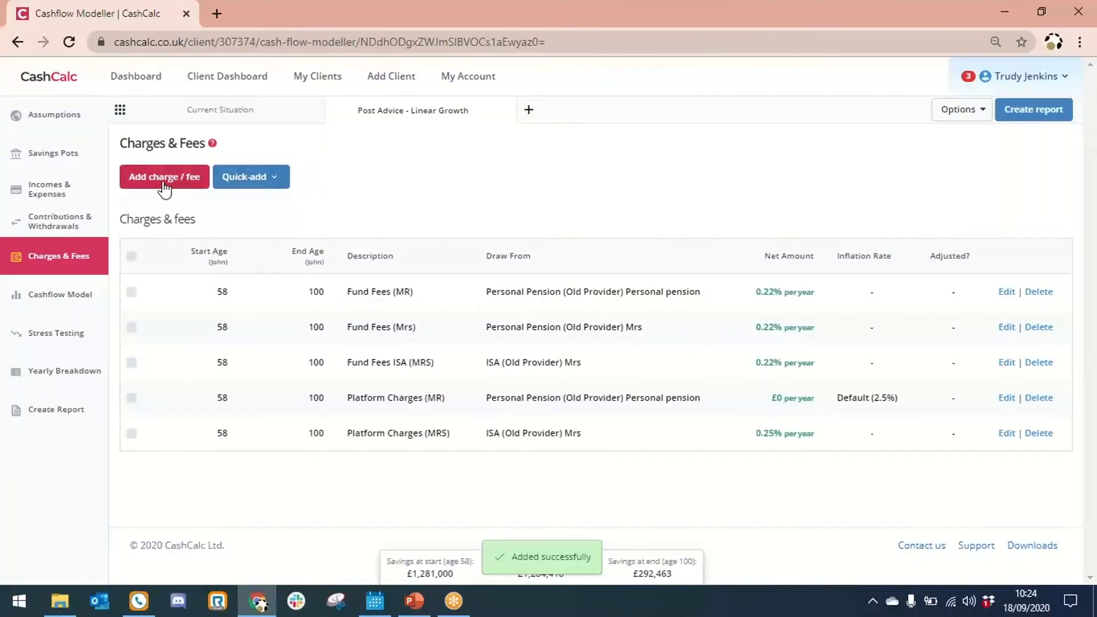
# Add a second 0.25% yearly Platform Charges fee to age 100 from Mrs's old-provider personal pension
pyautogui.click(164, 176)
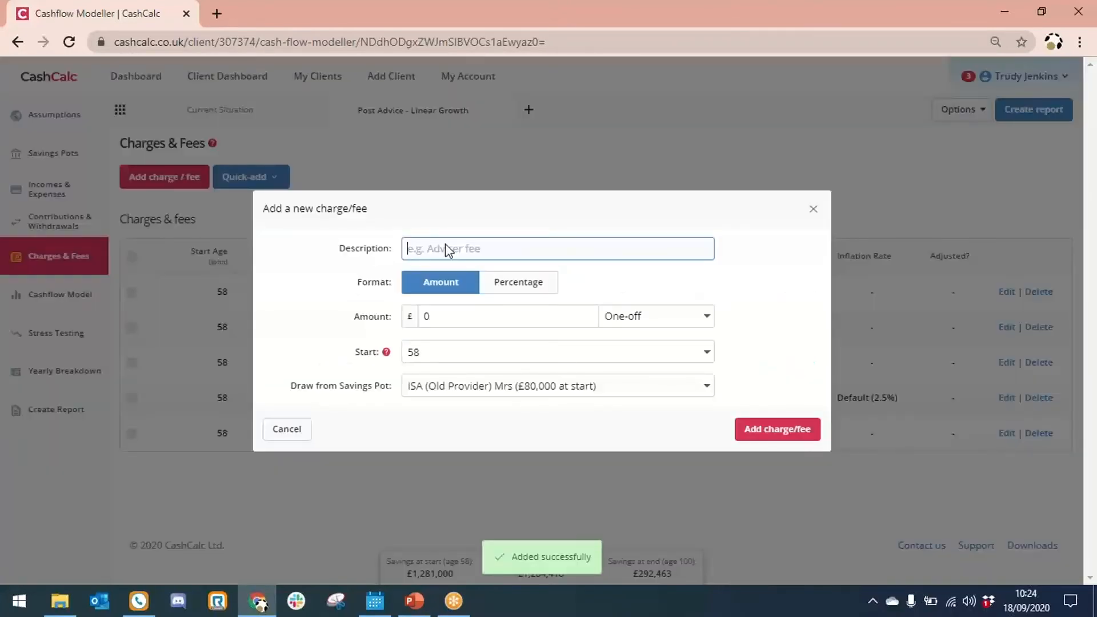
pyautogui.write('Platform Charges (MRS')
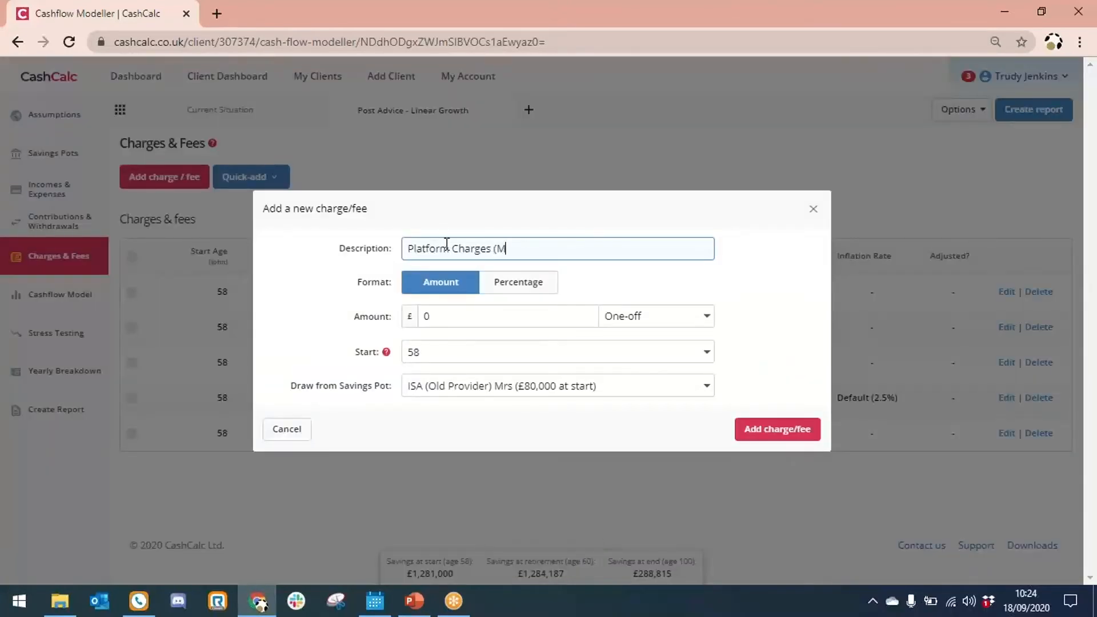
pyautogui.click(521, 282)
pyautogui.click(506, 314)
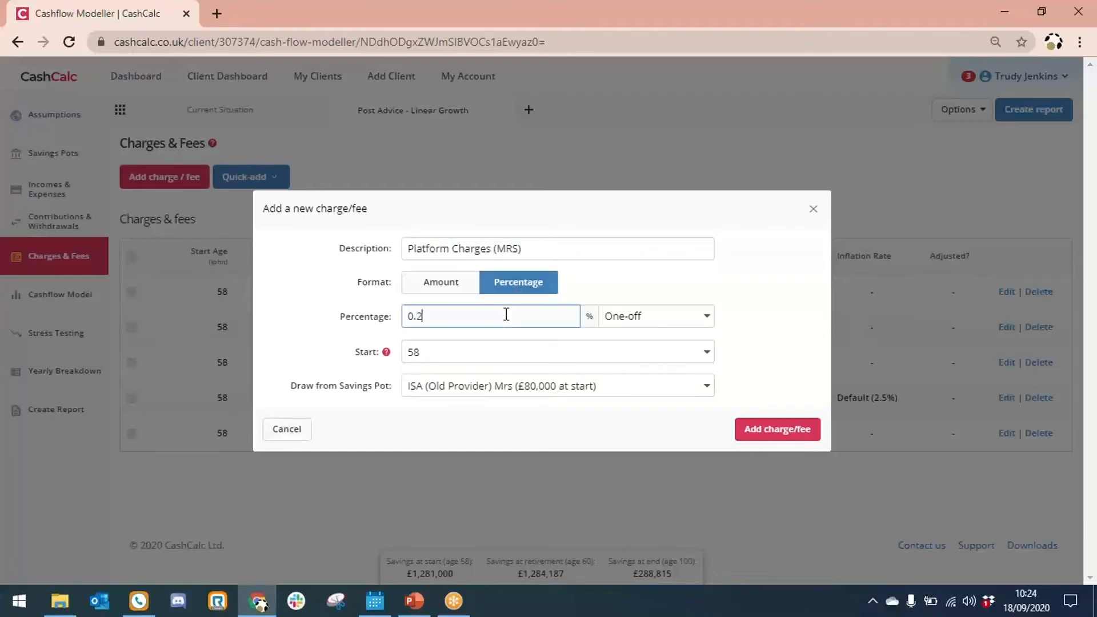
pyautogui.click(634, 318)
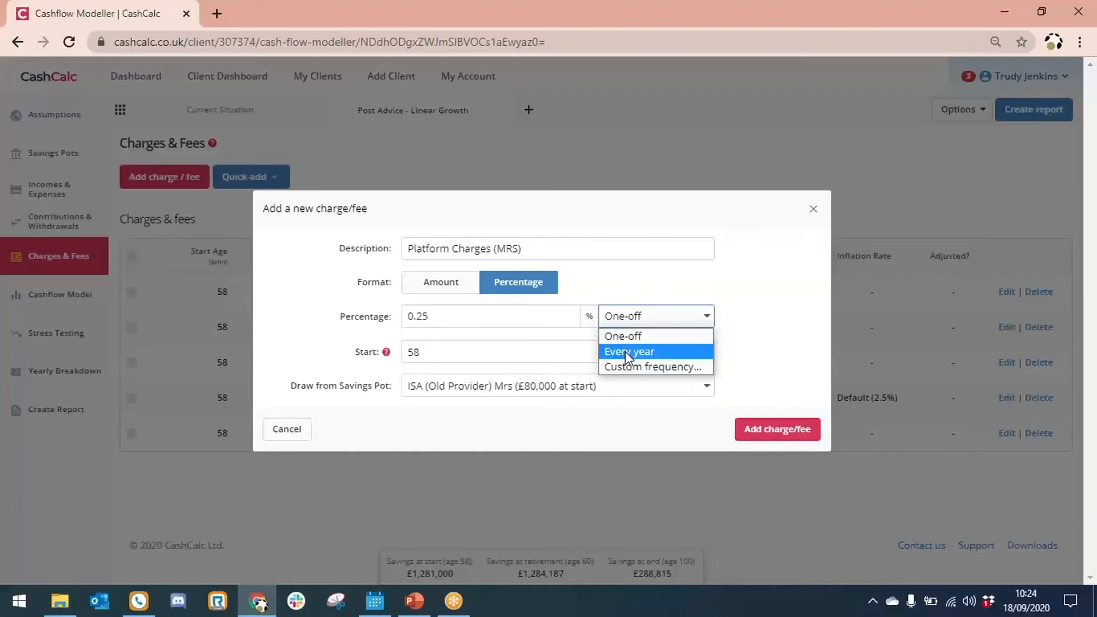
pyautogui.click(625, 352)
pyautogui.click(651, 355)
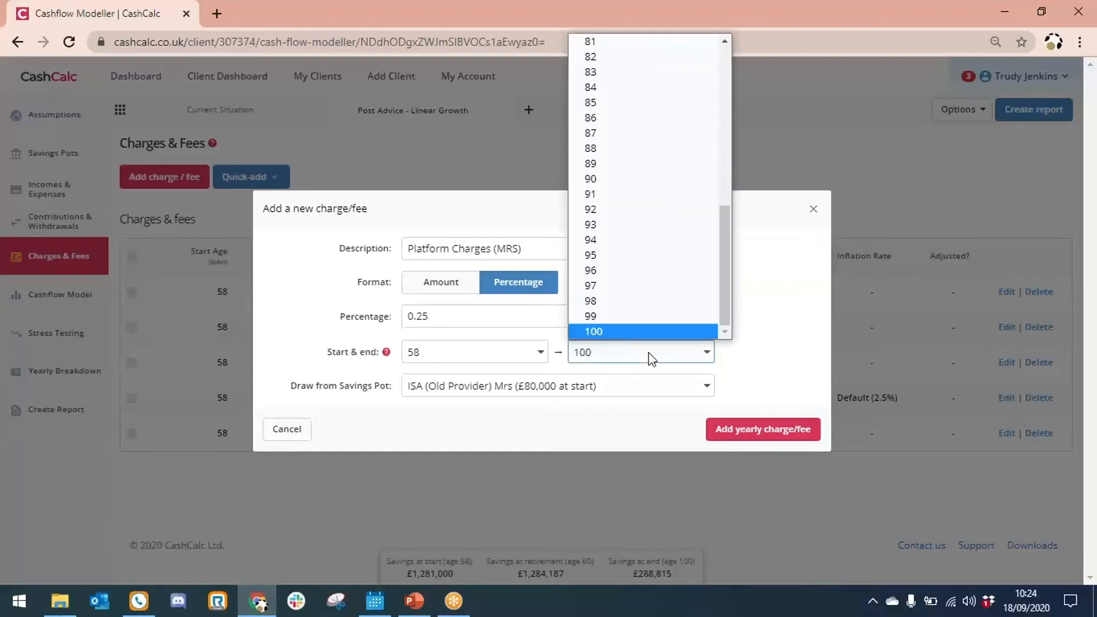
pyautogui.click(652, 353)
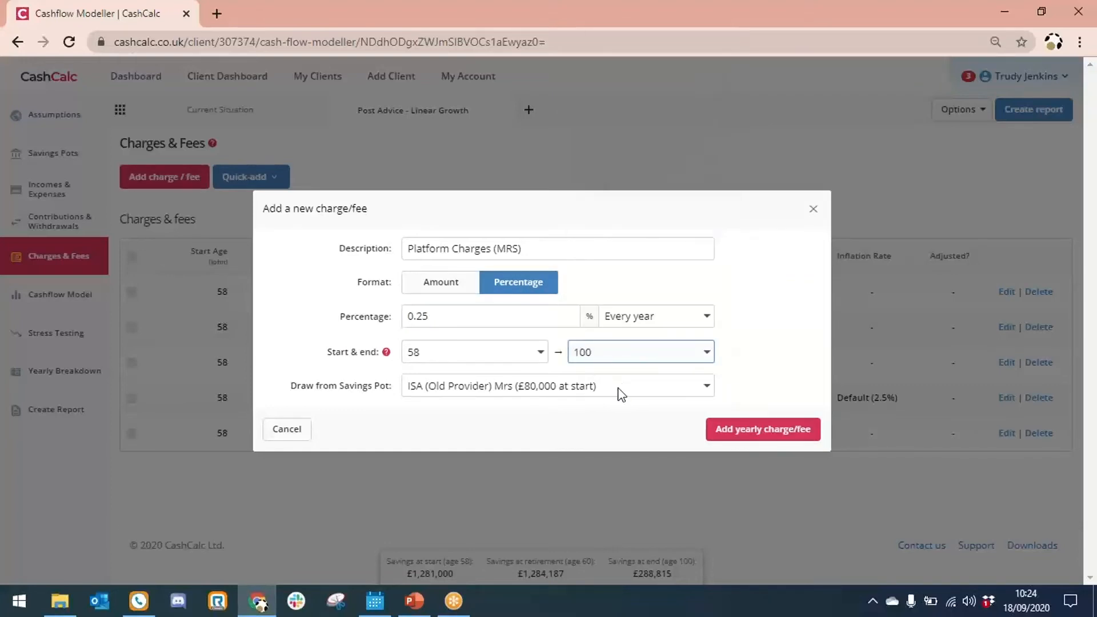
pyautogui.click(622, 395)
pyautogui.click(619, 437)
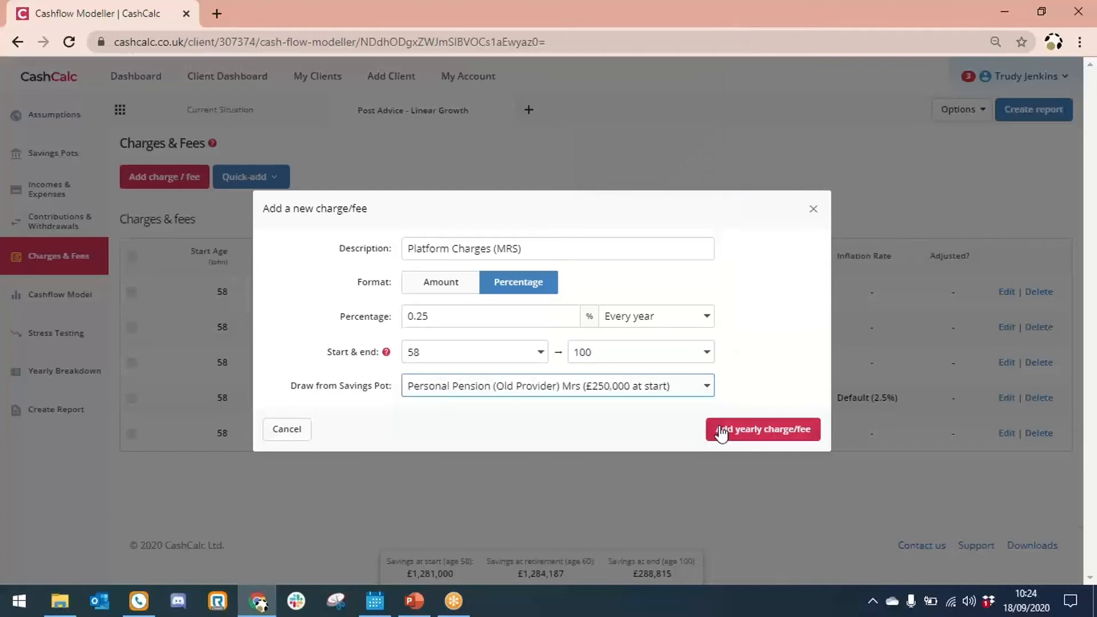
pyautogui.click(723, 434)
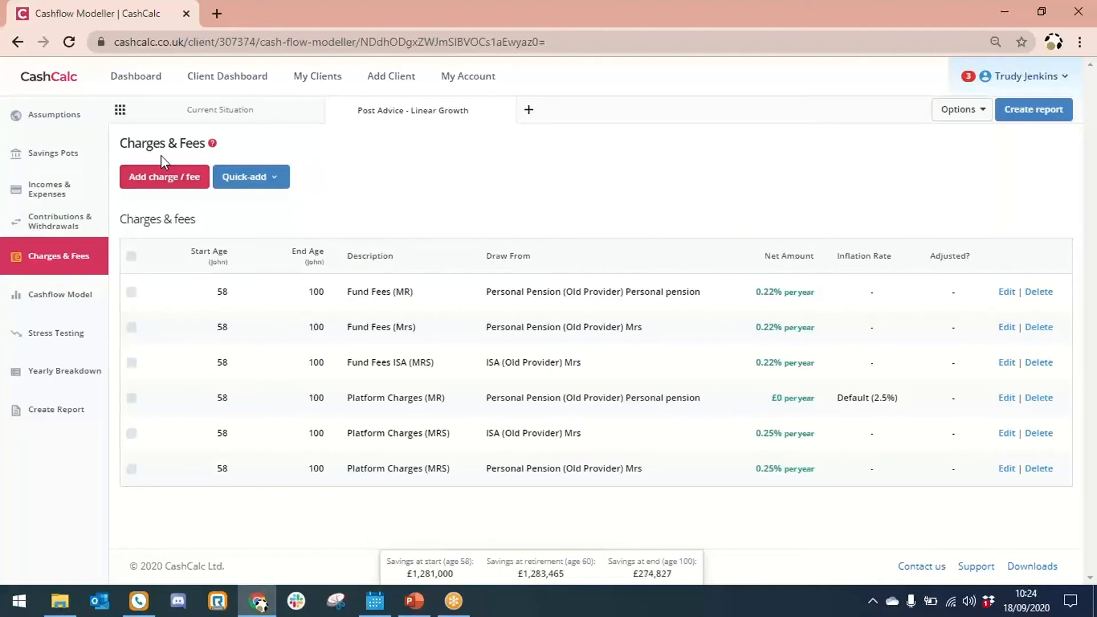
pyautogui.click(165, 179)
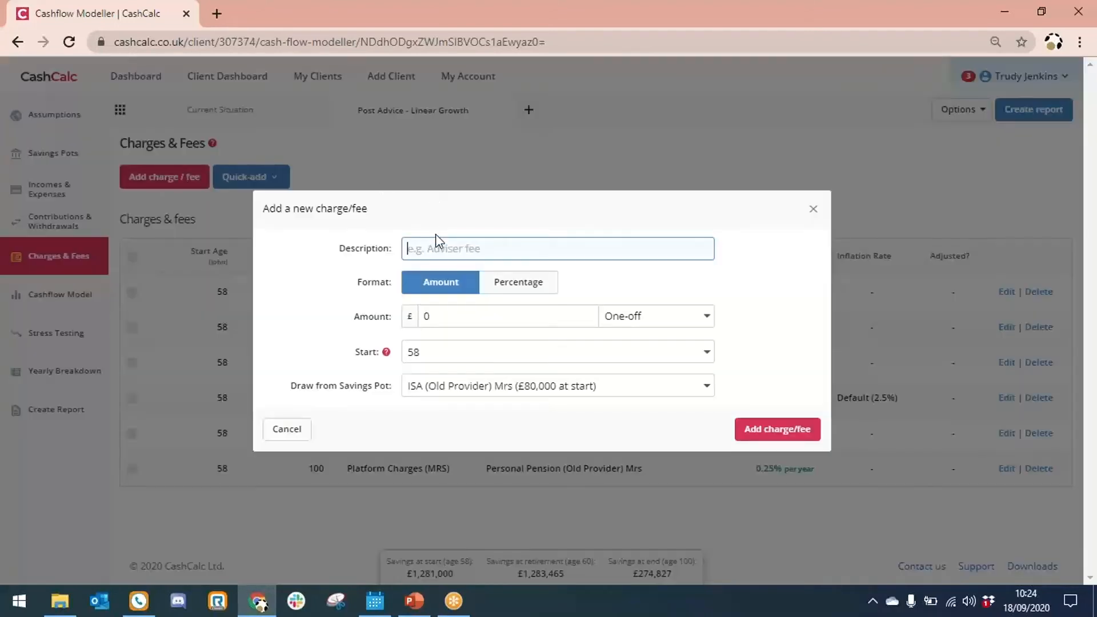
# Add 'Adviser Fees Ongoing' at 0.5% every year to age 100 from the Personal pension
pyautogui.write('Adviser Fees Ongoing')
pyautogui.click(516, 287)
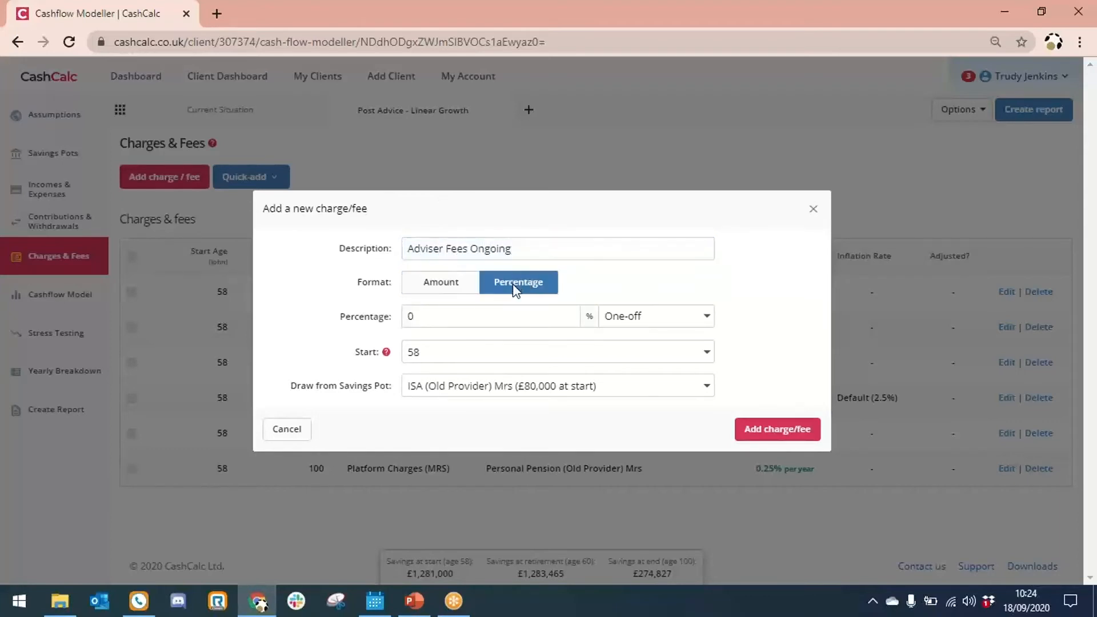
pyautogui.click(478, 308)
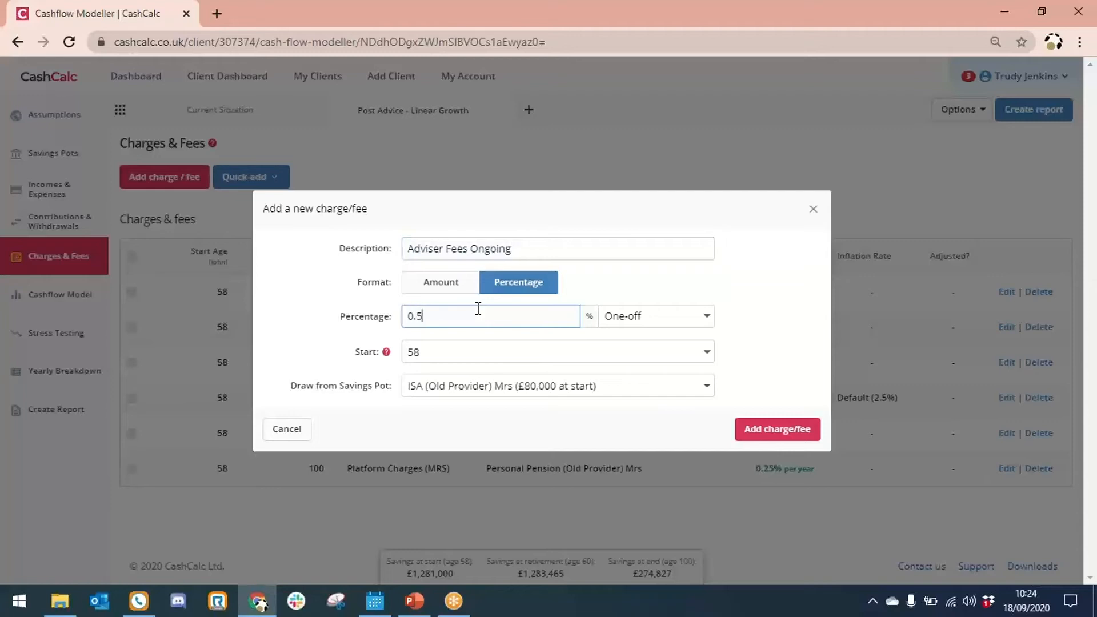
pyautogui.click(629, 315)
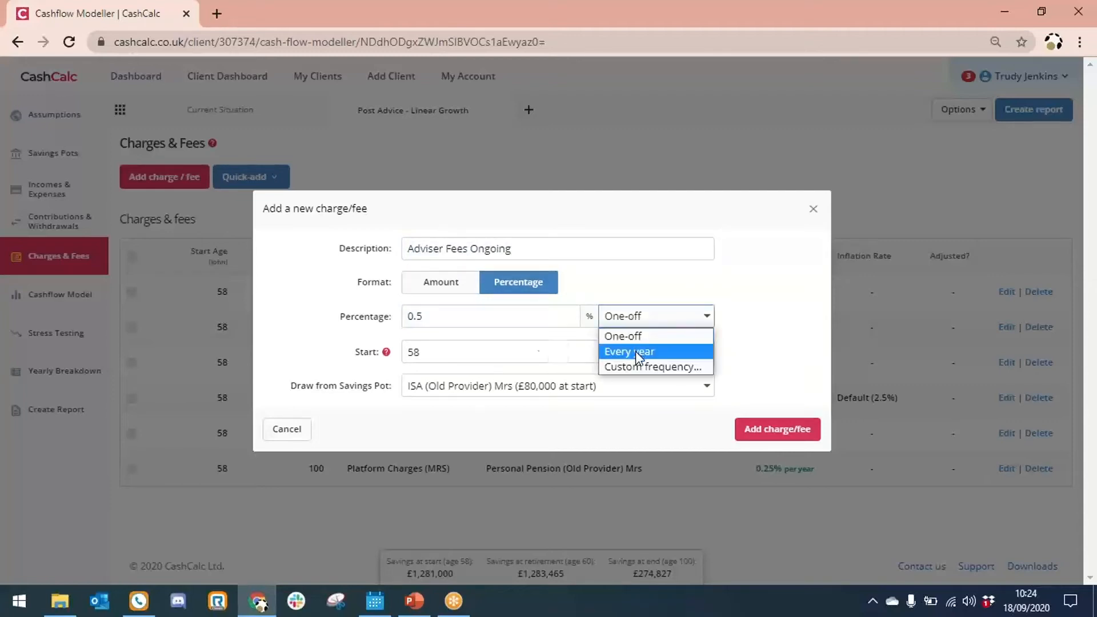
pyautogui.click(635, 351)
pyautogui.click(642, 352)
pyautogui.press('End')
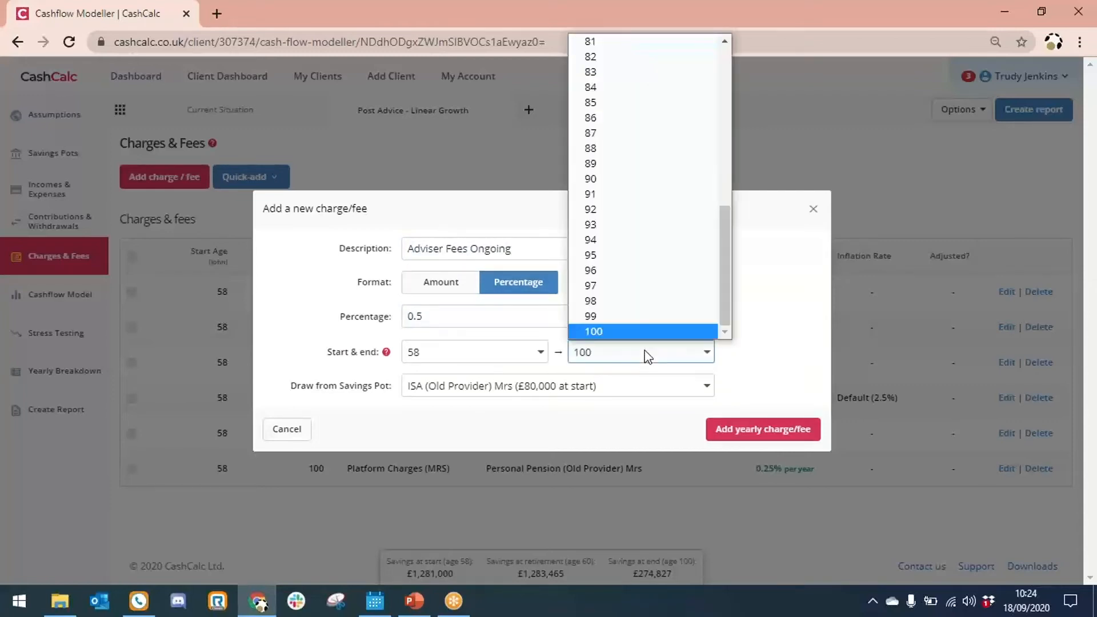
pyautogui.click(649, 334)
pyautogui.click(629, 386)
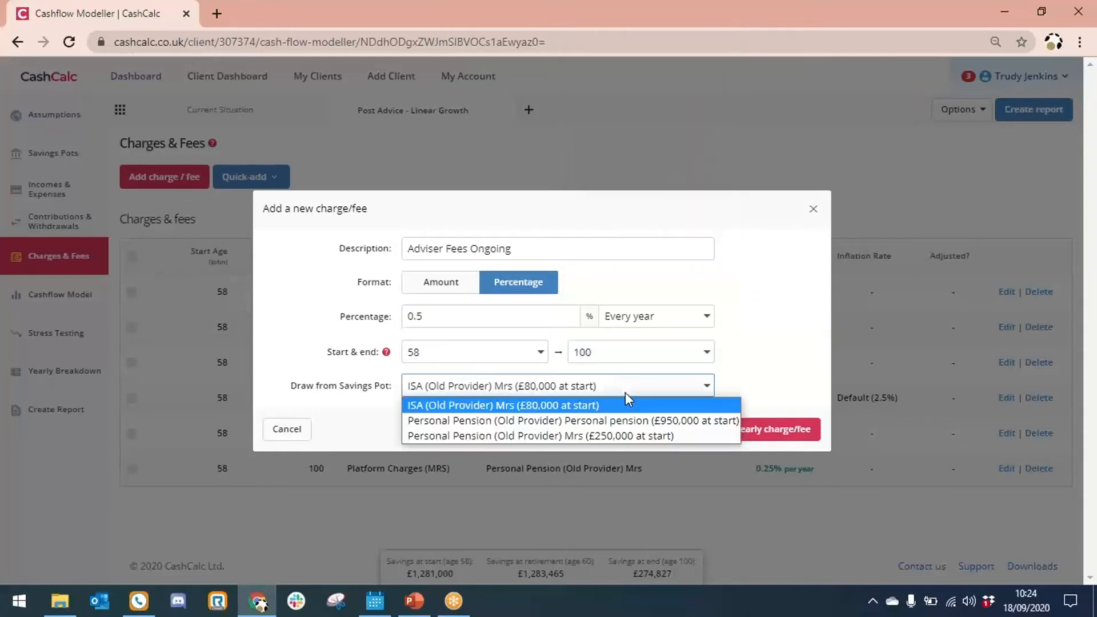
pyautogui.click(641, 421)
pyautogui.click(768, 430)
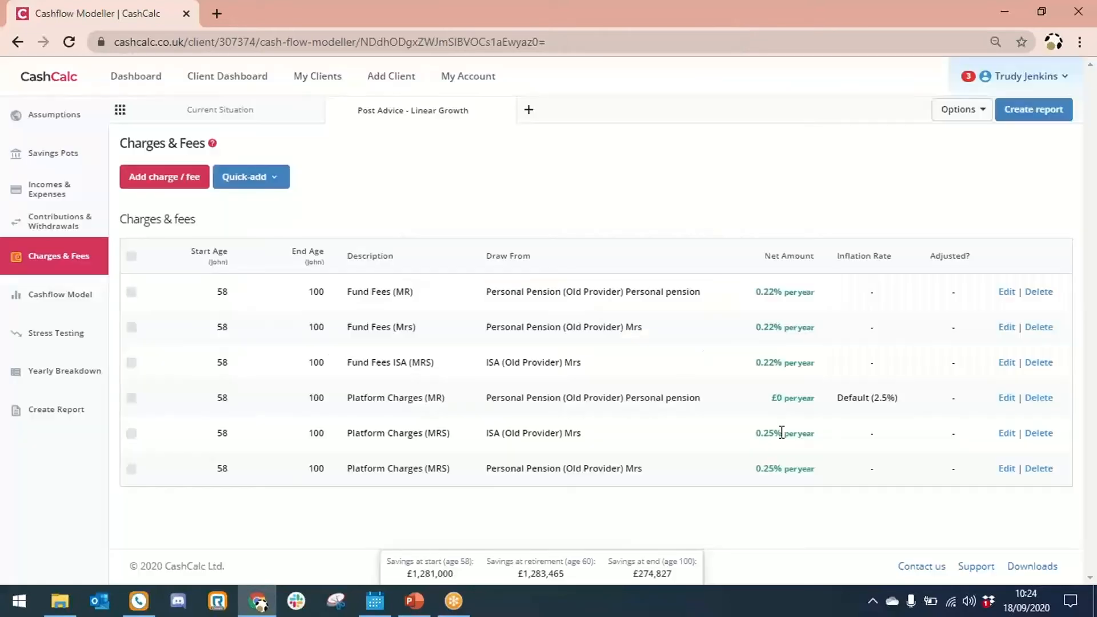
# Add a one-off £3,000 'Initial Advice' fee drawn from the Personal pension
pyautogui.click(166, 171)
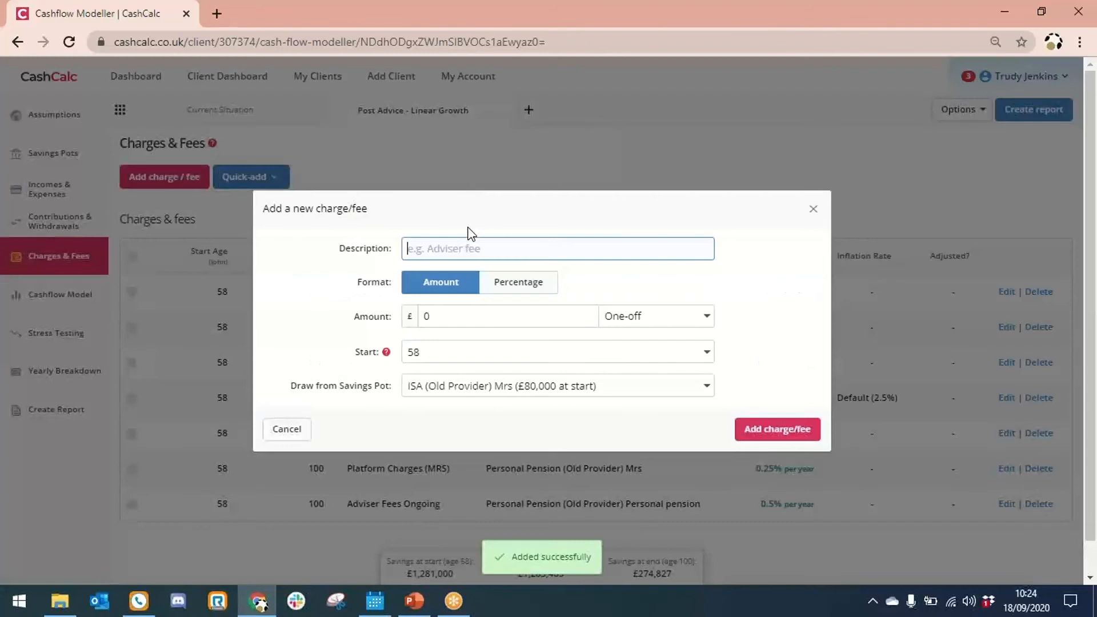
pyautogui.write('Initial Advice')
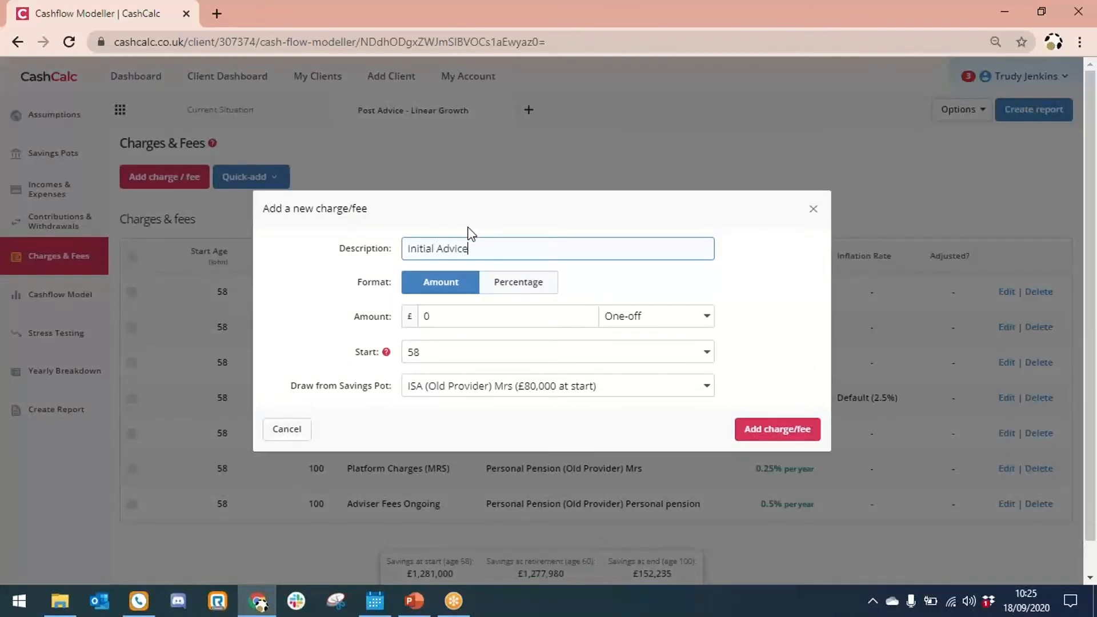
pyautogui.click(488, 311)
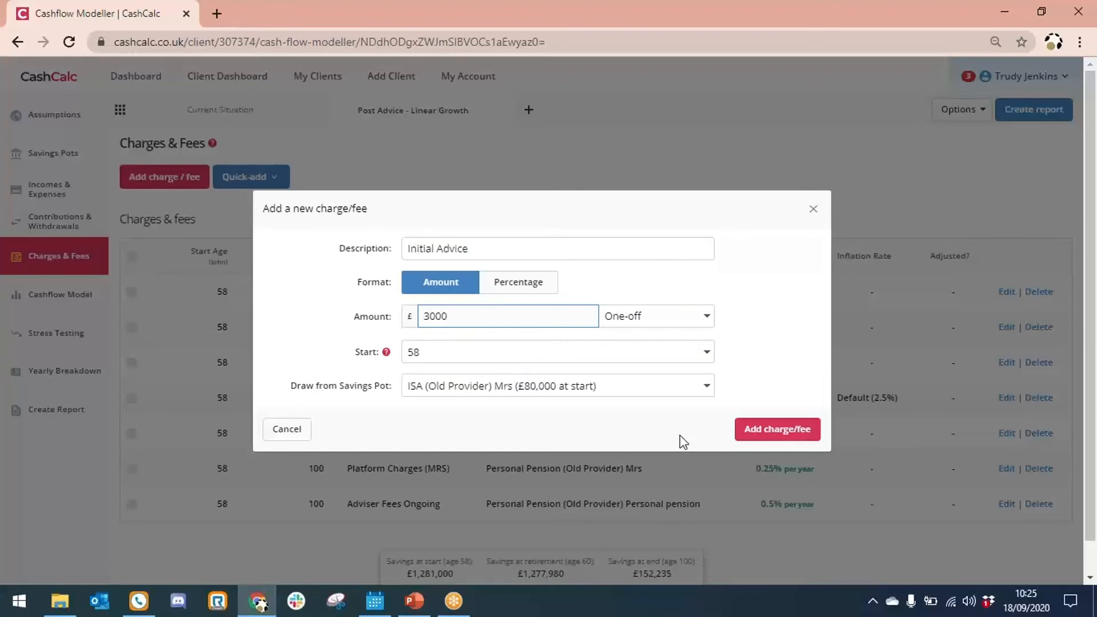
pyautogui.click(644, 390)
pyautogui.click(644, 432)
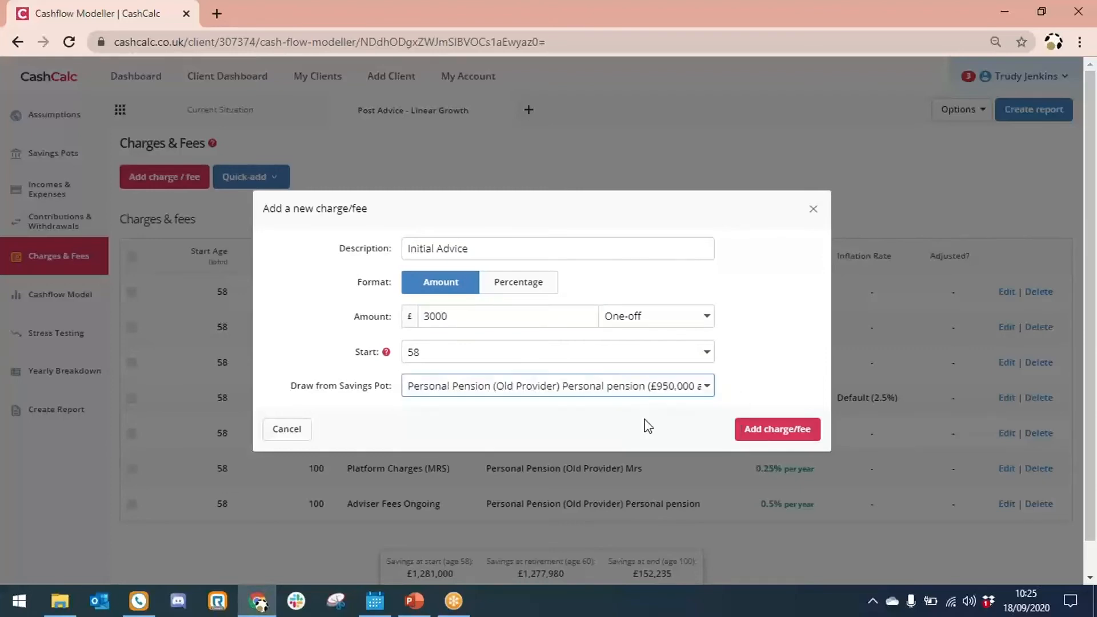
pyautogui.click(777, 429)
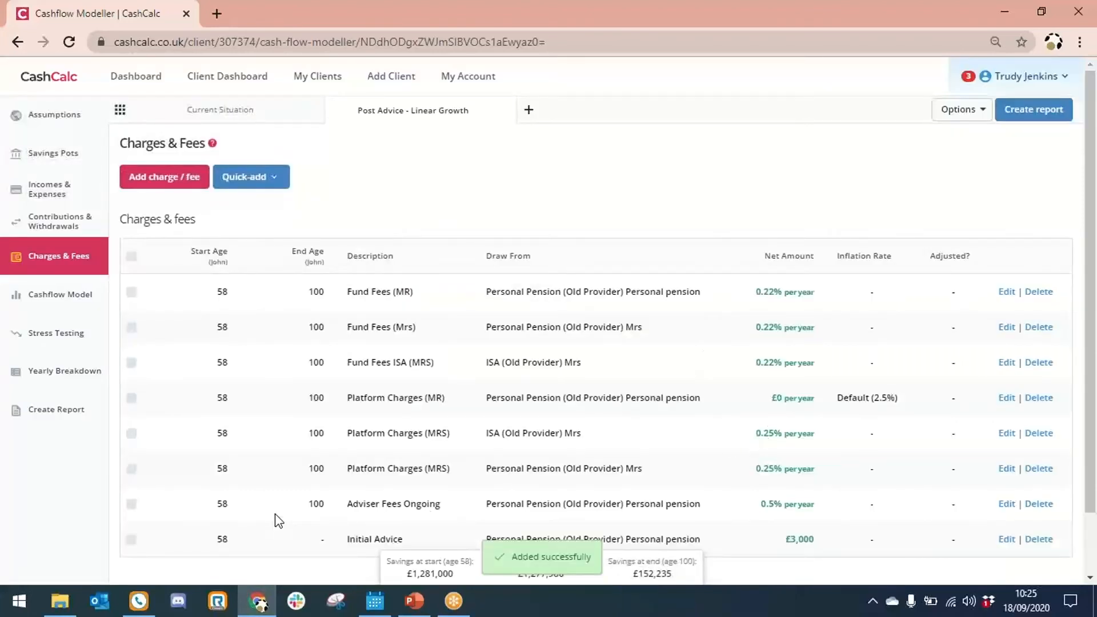
# Compare the Post Advice - Linear Growth forecast against Current Situation, then return to its Savings over time chart
pyautogui.click(57, 293)
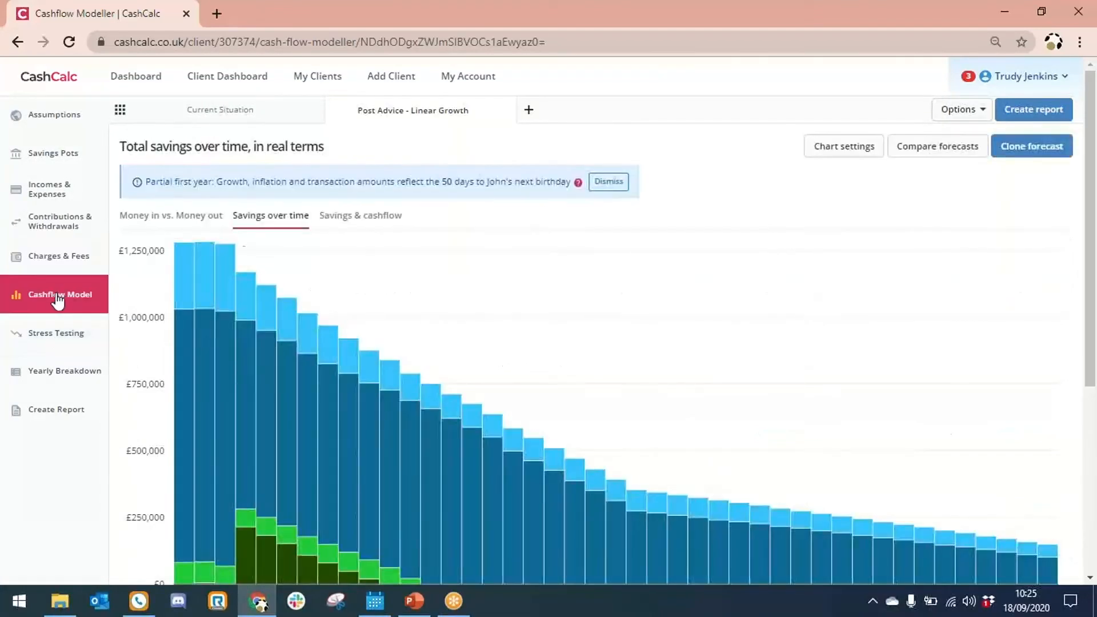
pyautogui.moveTo(1092, 94); pyautogui.dragTo(1095, 170)
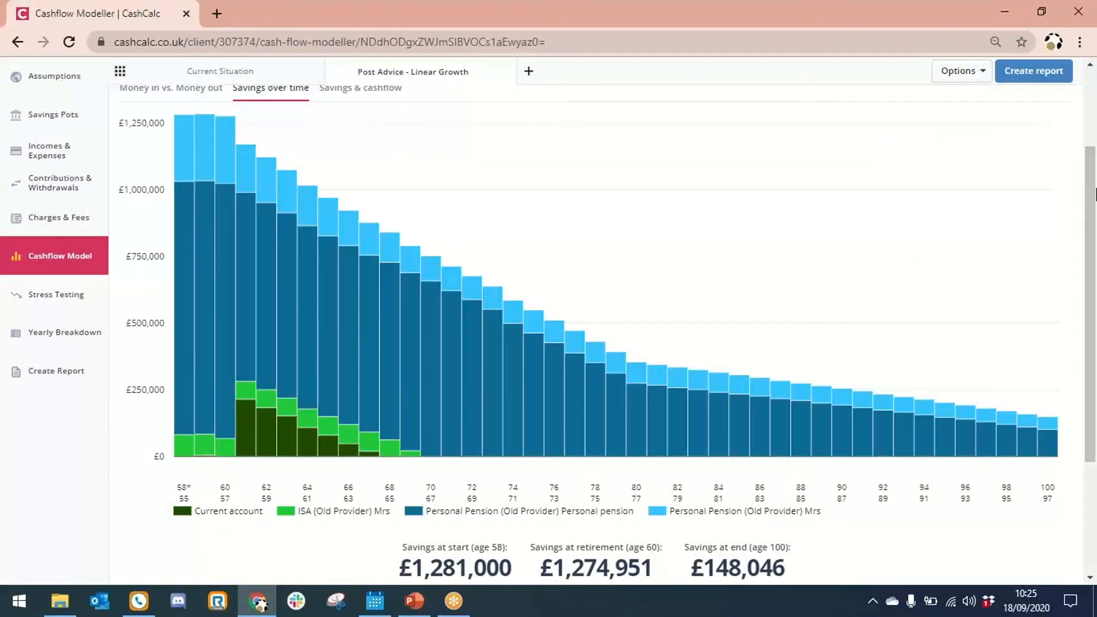
pyautogui.moveTo(1093, 207); pyautogui.dragTo(1093, 158)
pyautogui.click(931, 100)
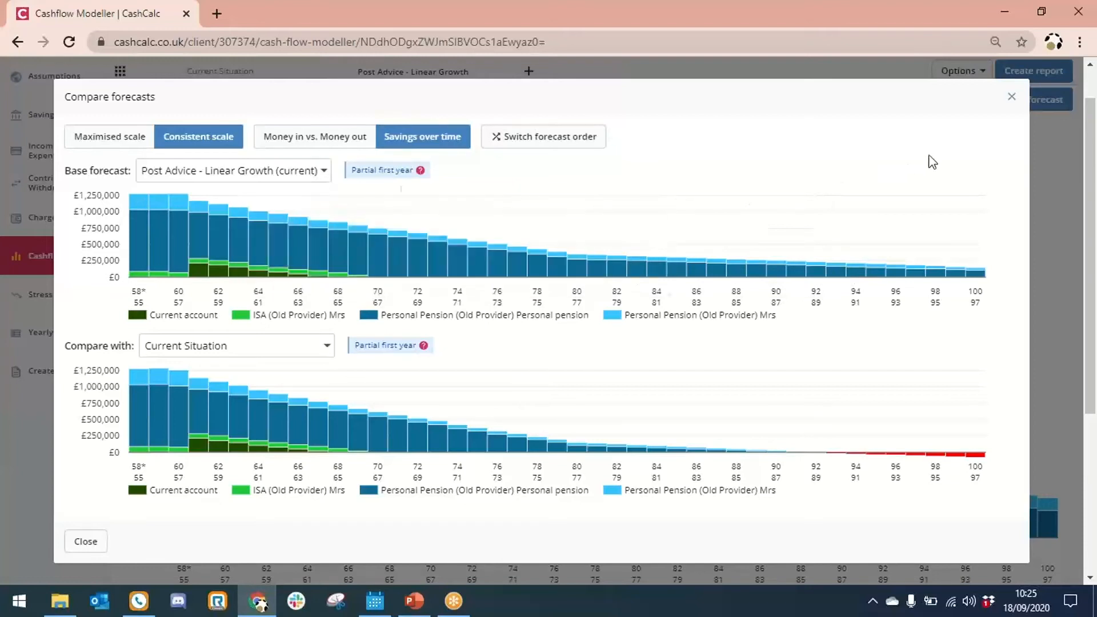
pyautogui.click(1011, 96)
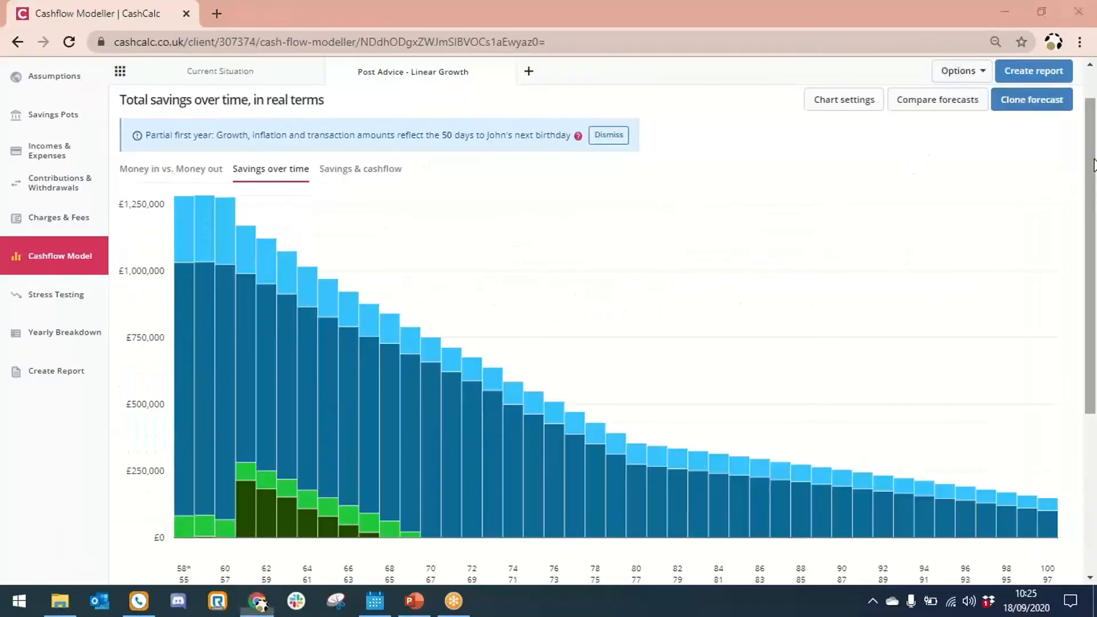
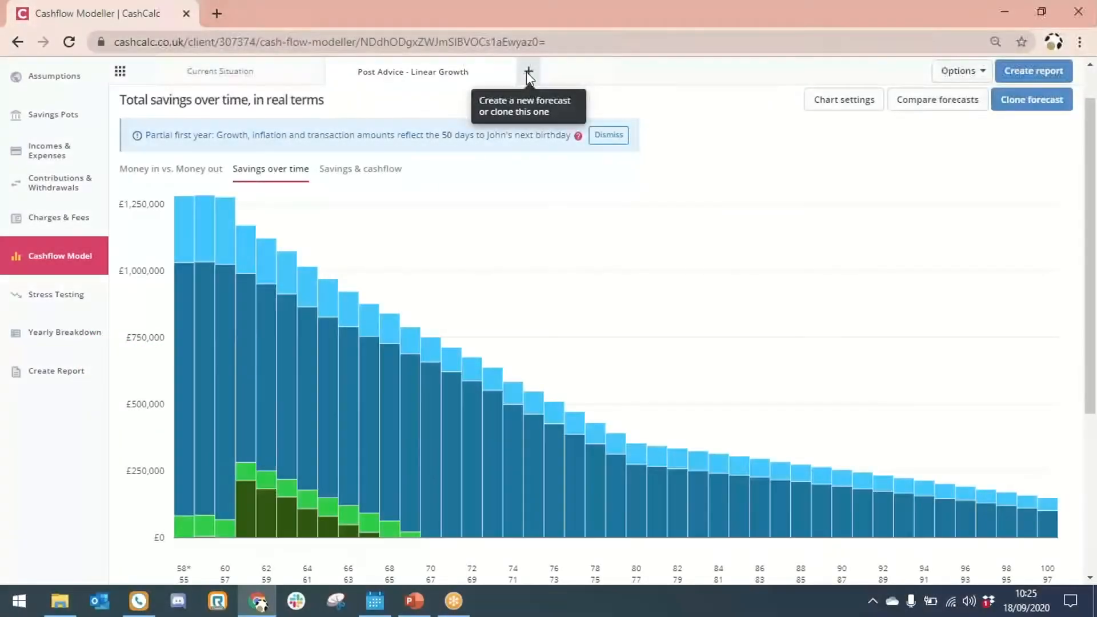
# Add a third forecast tab, 'Post Advice - new Investment', cloned from Post Advice - Linear Growth
pyautogui.click(527, 71)
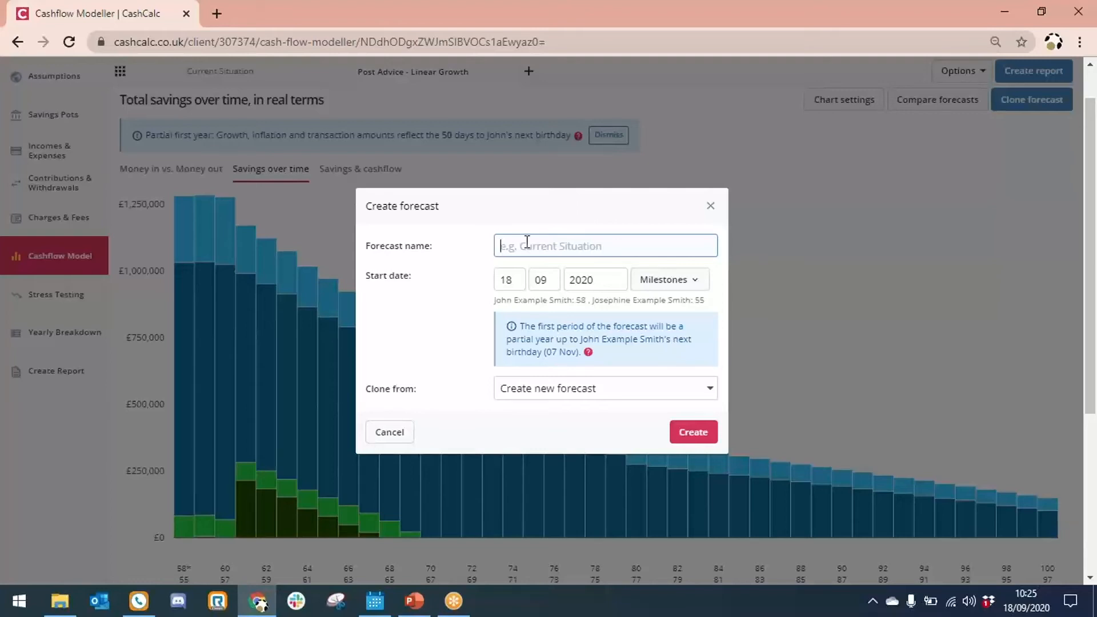
pyautogui.write('Post')
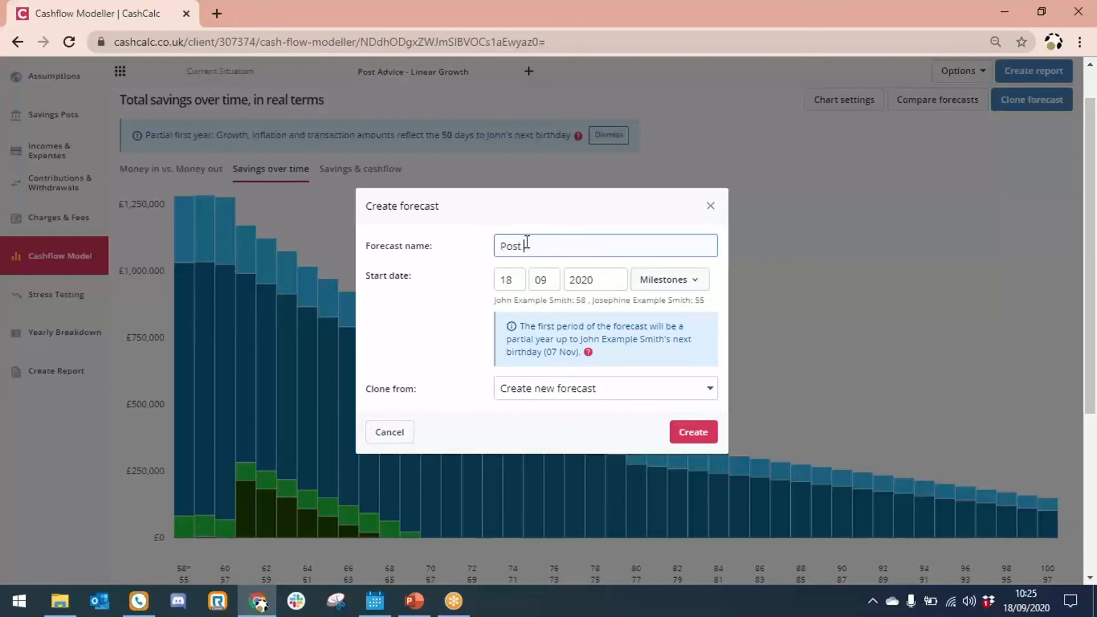
pyautogui.write(' Advice - new Investment')
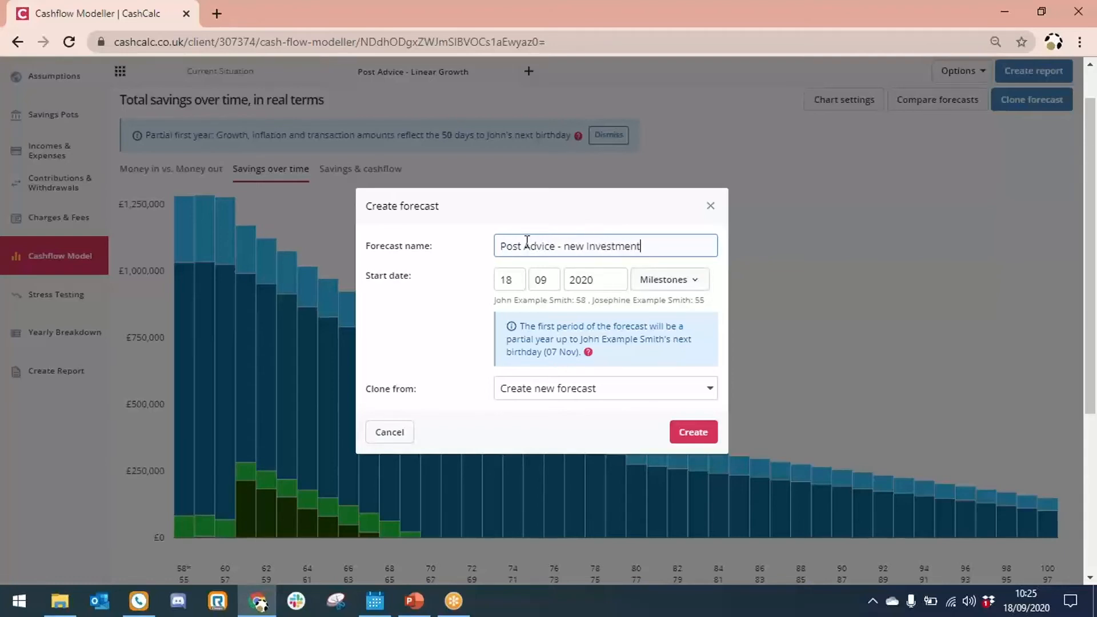
pyautogui.click(544, 388)
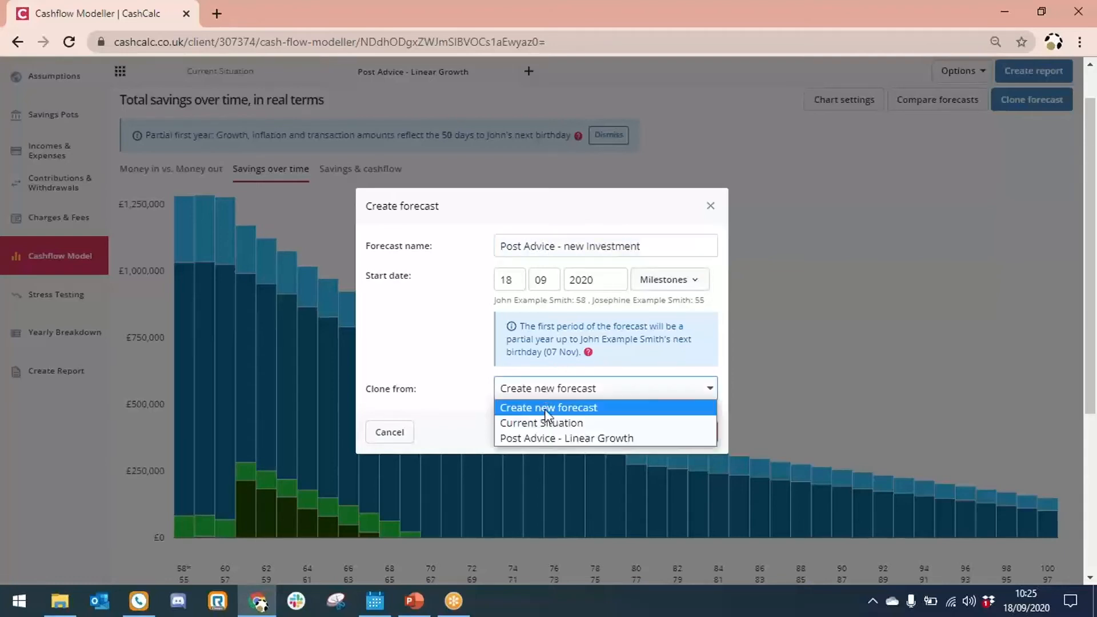
pyautogui.click(550, 439)
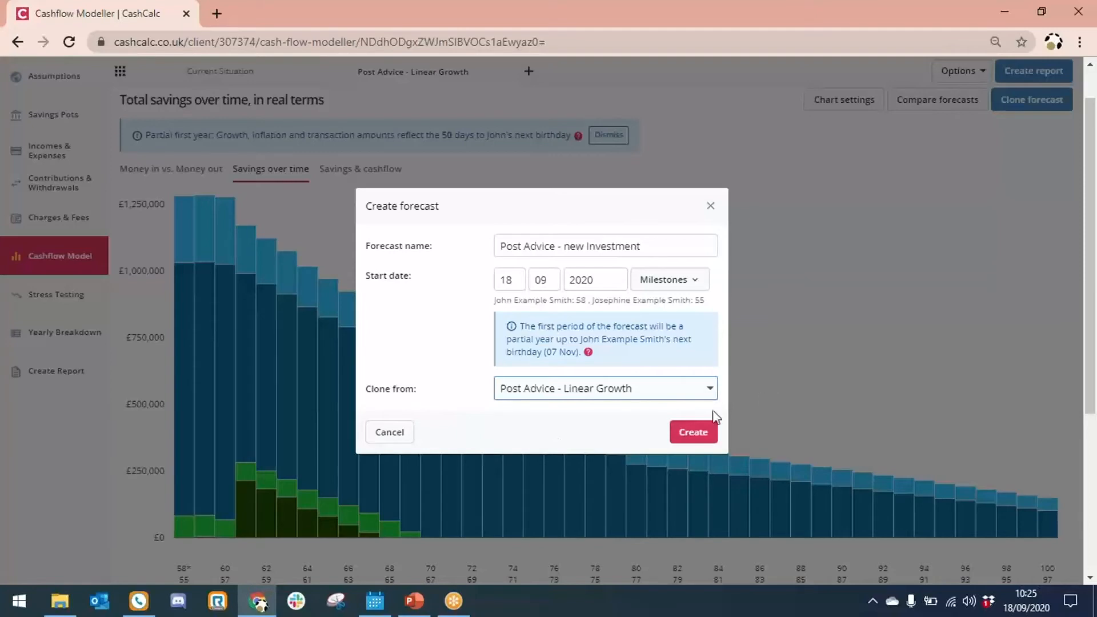
pyautogui.click(701, 436)
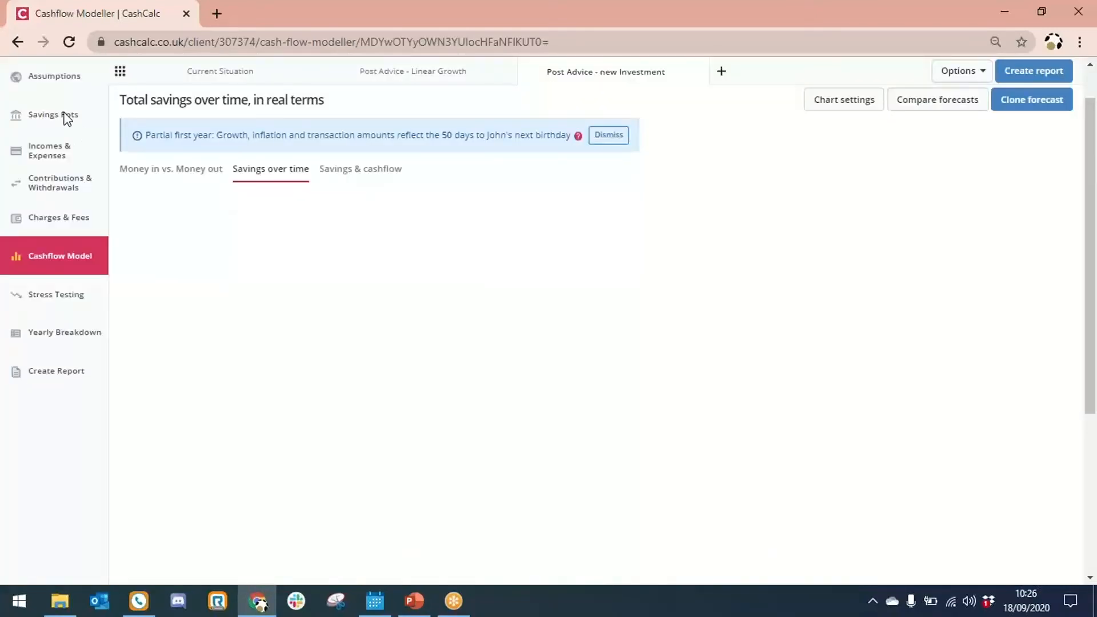
# Switch the ISA (Old Provider) Mrs and Personal pension pots to variable Cautious mixed-benchmark returns
pyautogui.click(54, 122)
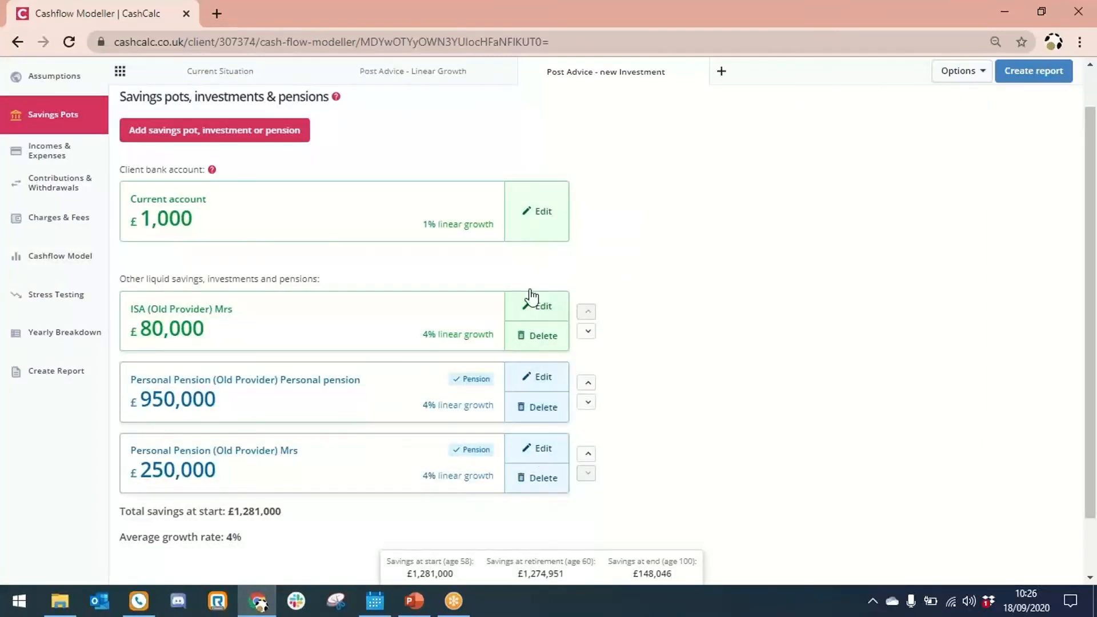
pyautogui.click(534, 308)
pyautogui.click(642, 329)
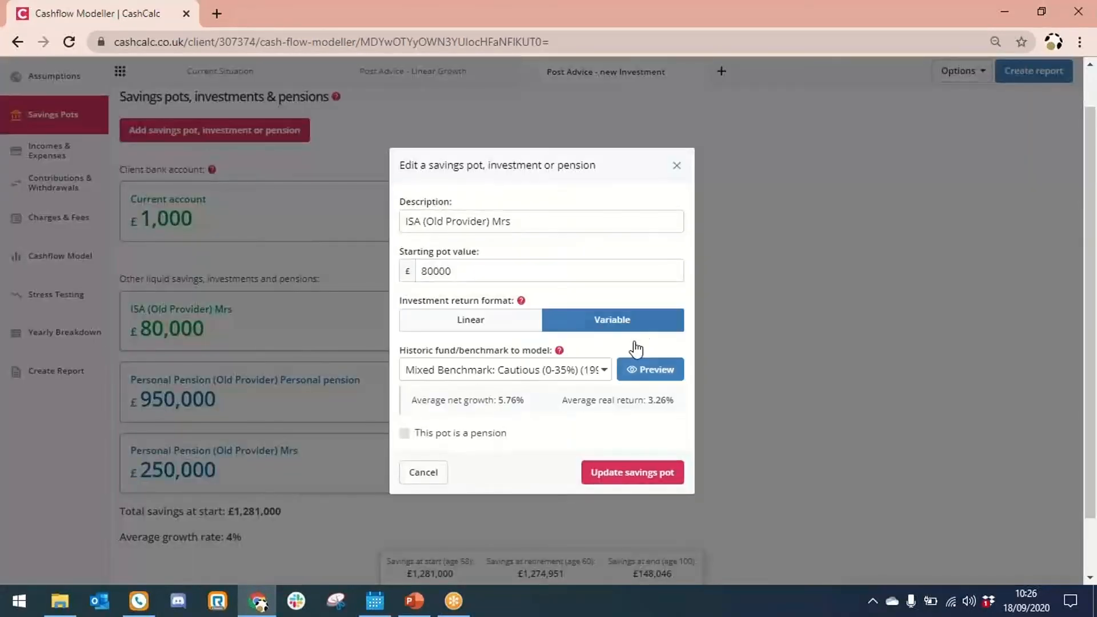
pyautogui.click(641, 477)
pyautogui.click(550, 380)
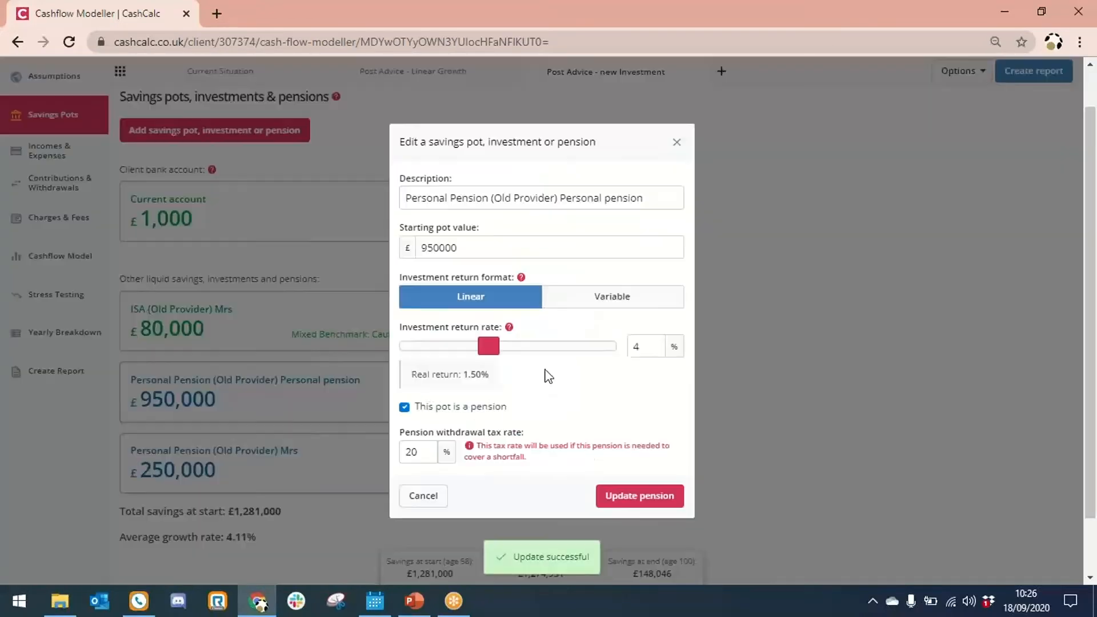
pyautogui.click(629, 302)
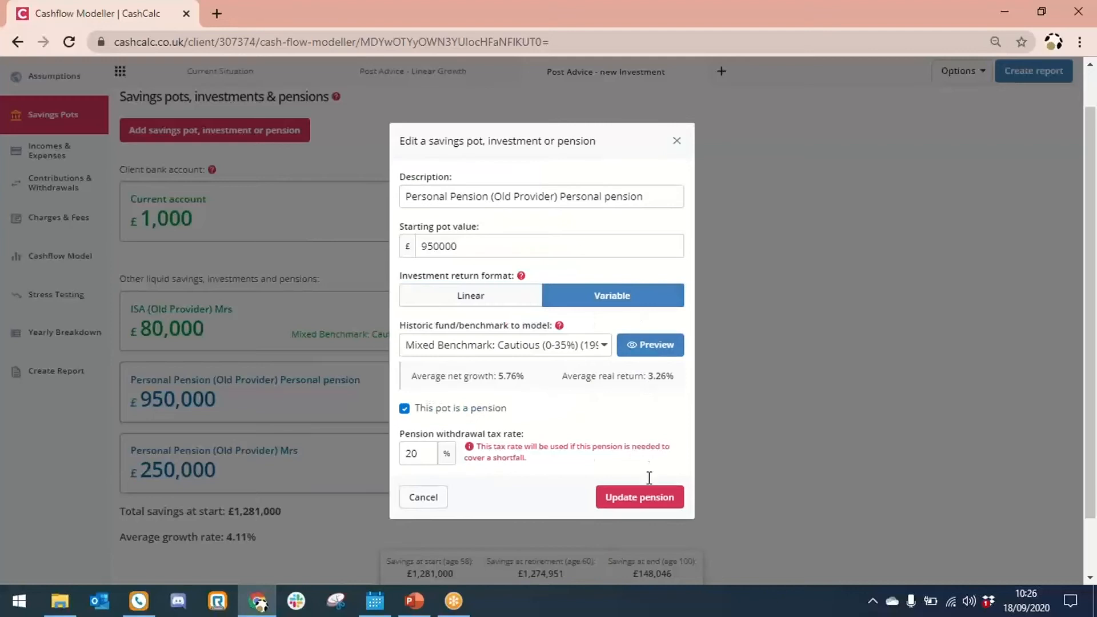
pyautogui.click(646, 505)
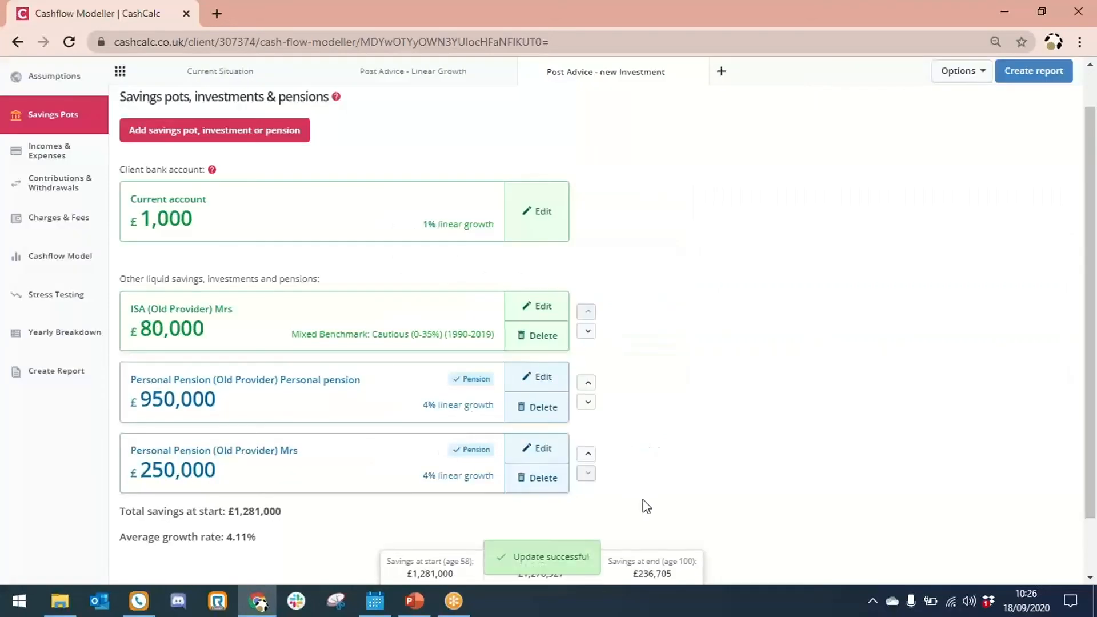
# Move the Mrs personal pension to the Cautious (0-35%) benchmark after previewing its historic growth, then view the chart
pyautogui.click(548, 447)
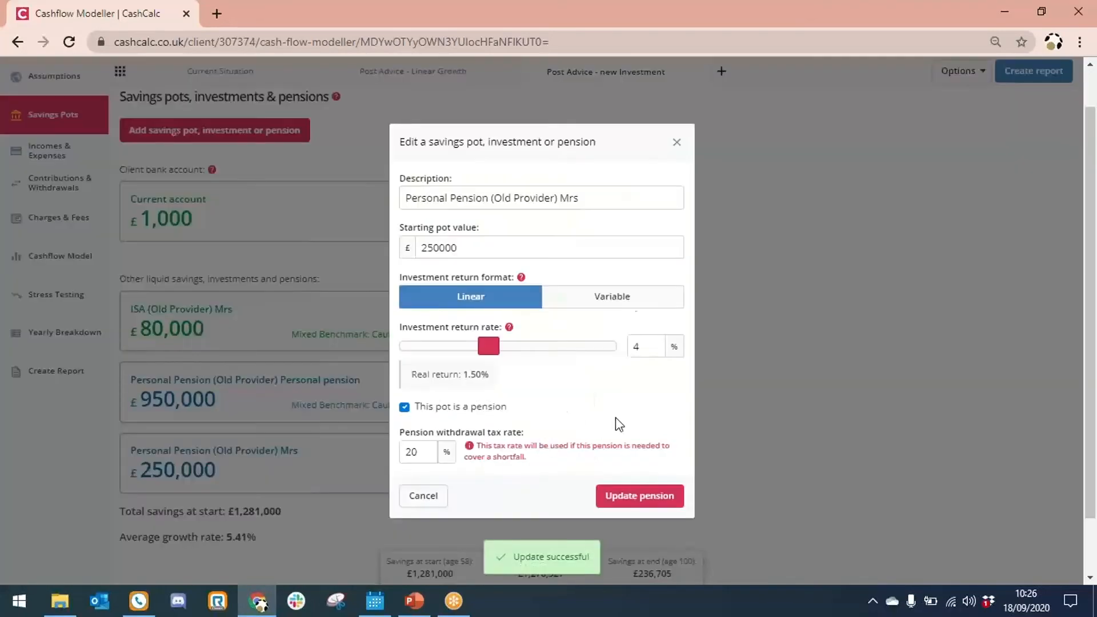
pyautogui.click(607, 303)
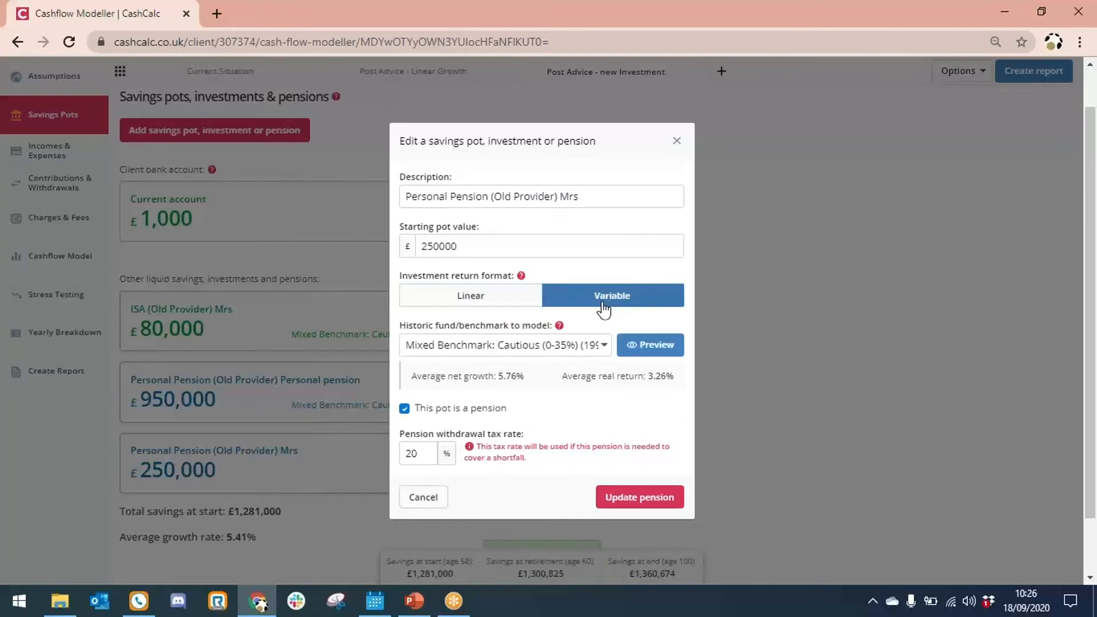
pyautogui.click(650, 349)
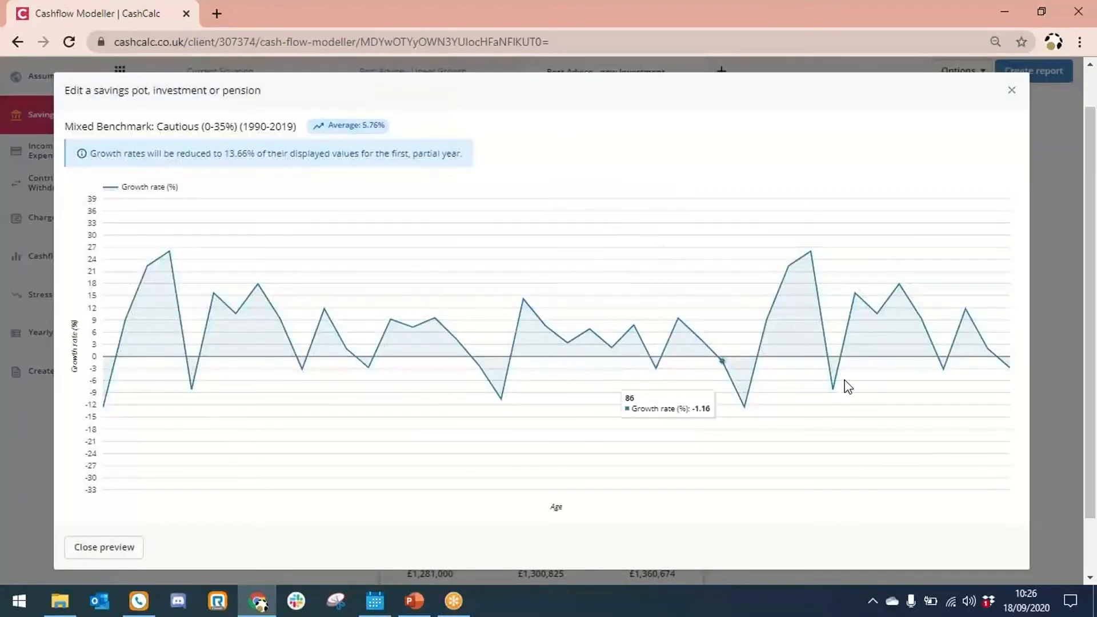
pyautogui.click(1012, 91)
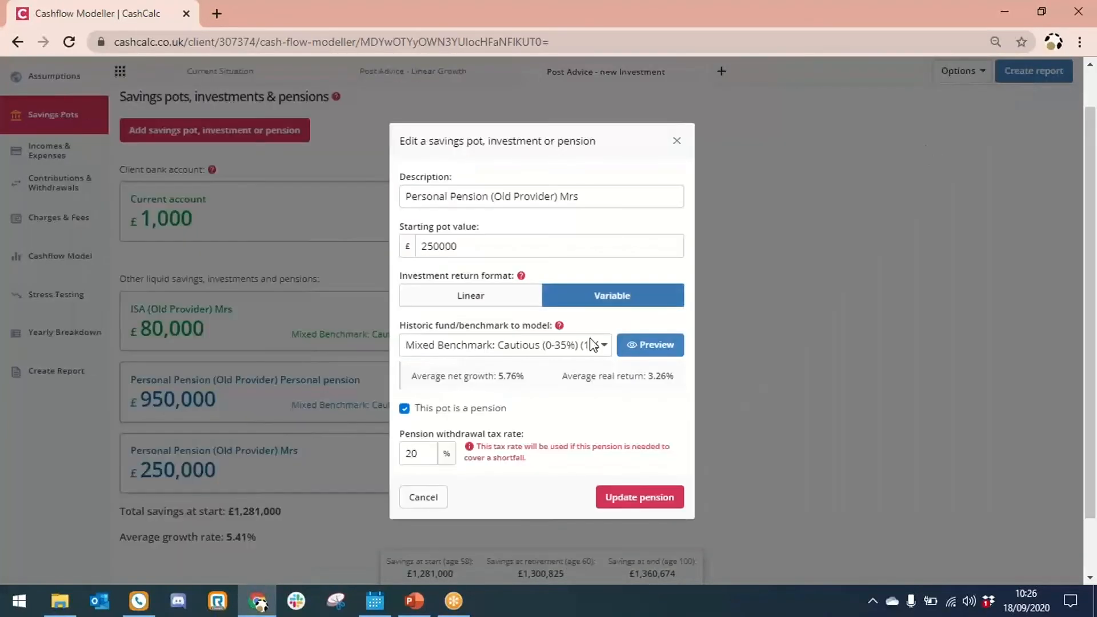
pyautogui.click(574, 348)
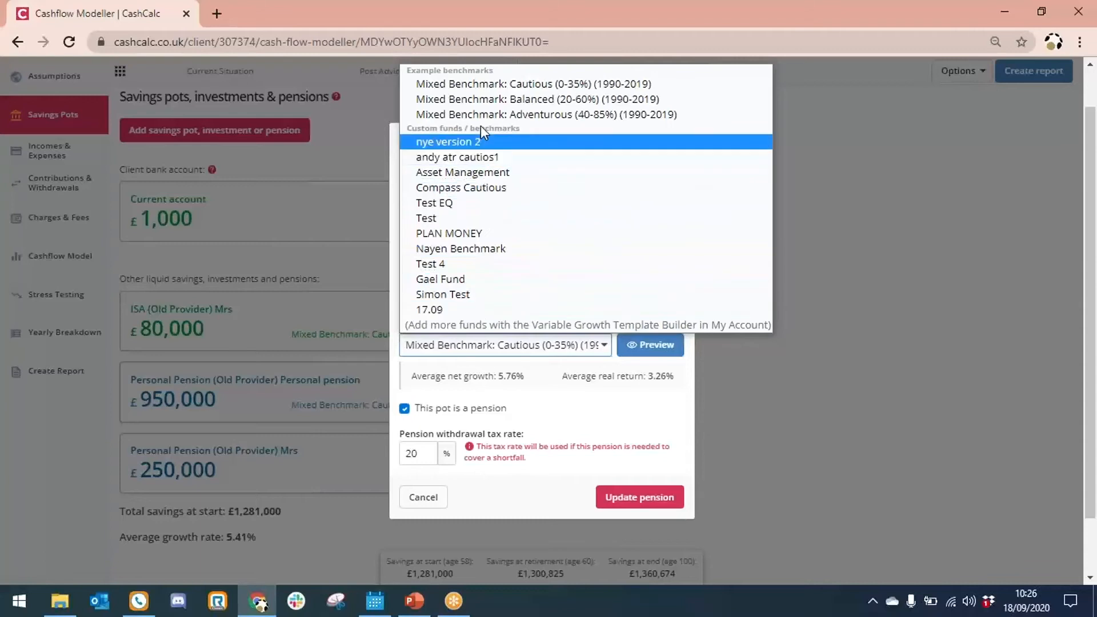
pyautogui.click(497, 385)
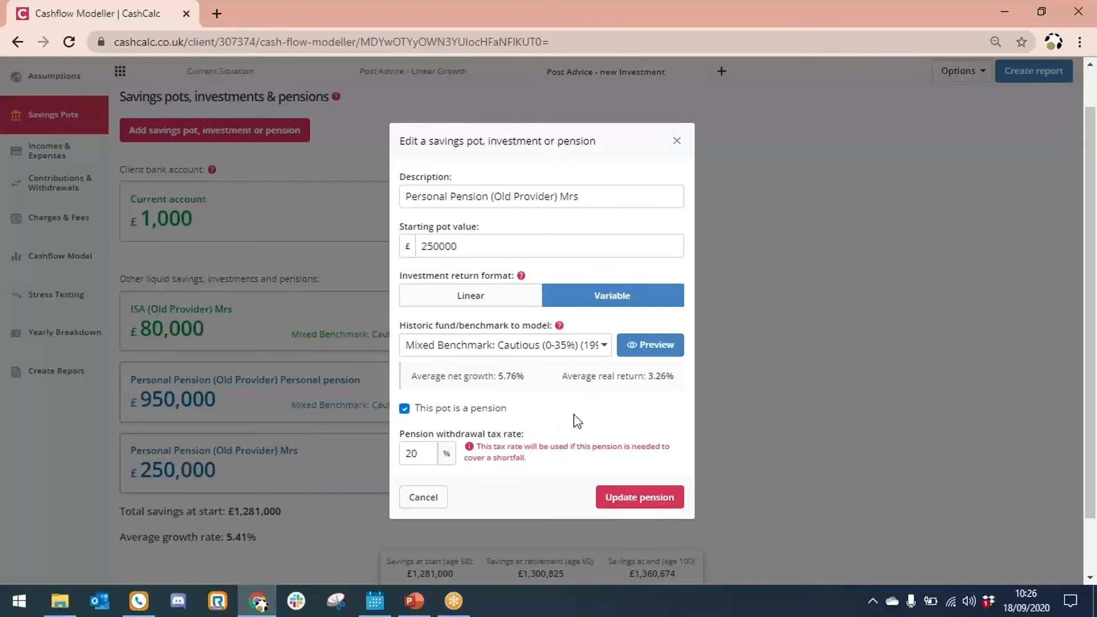
pyautogui.click(630, 506)
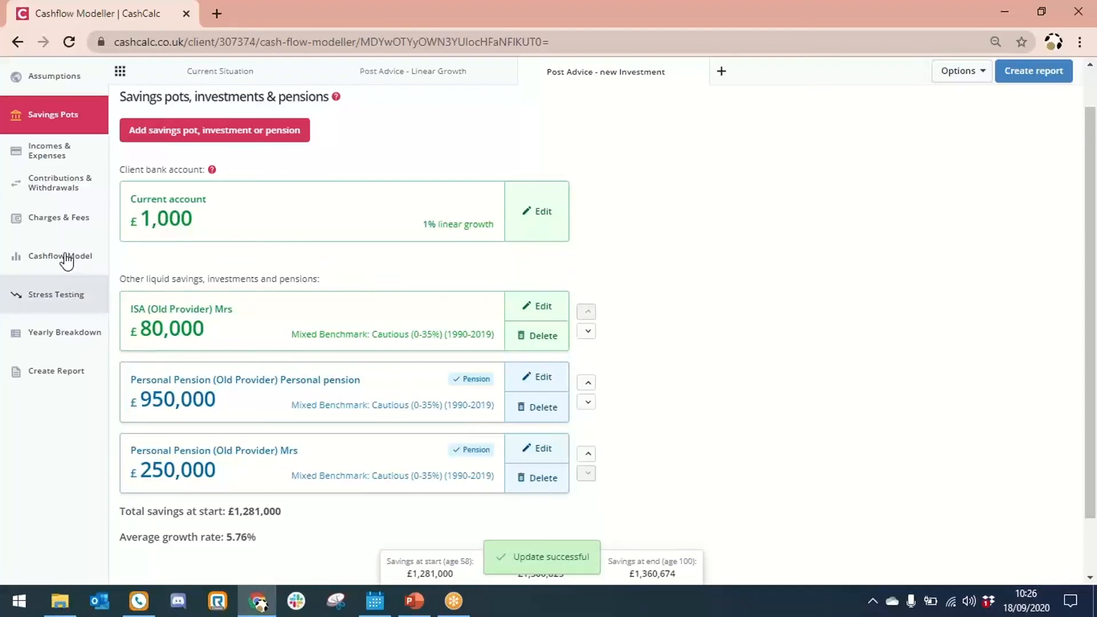
pyautogui.click(66, 258)
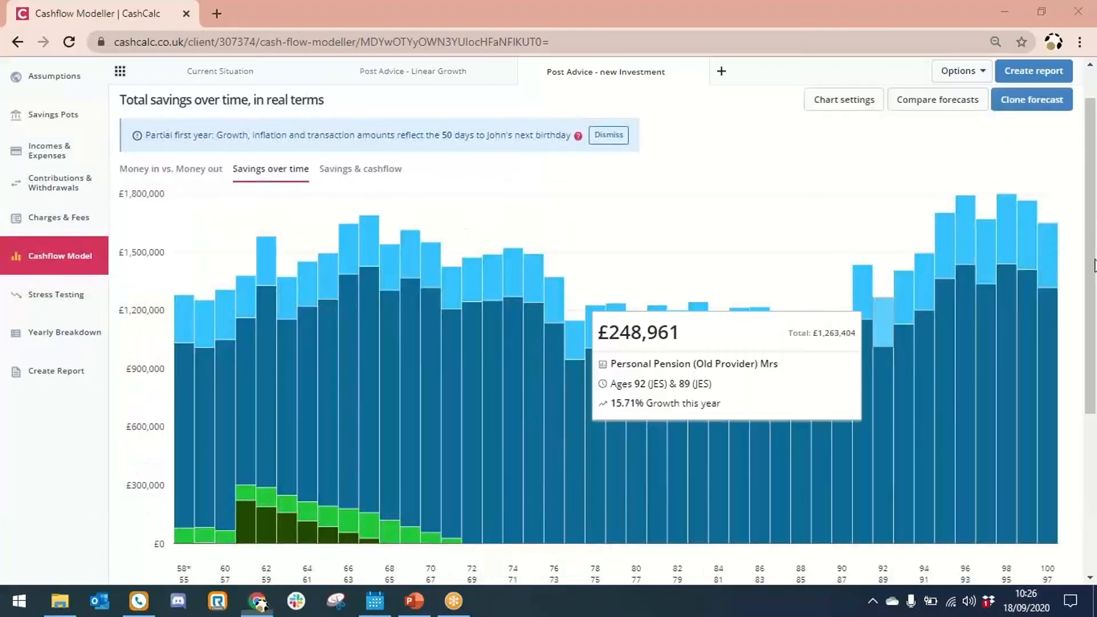
pyautogui.moveTo(1095, 264); pyautogui.dragTo(1094, 348)
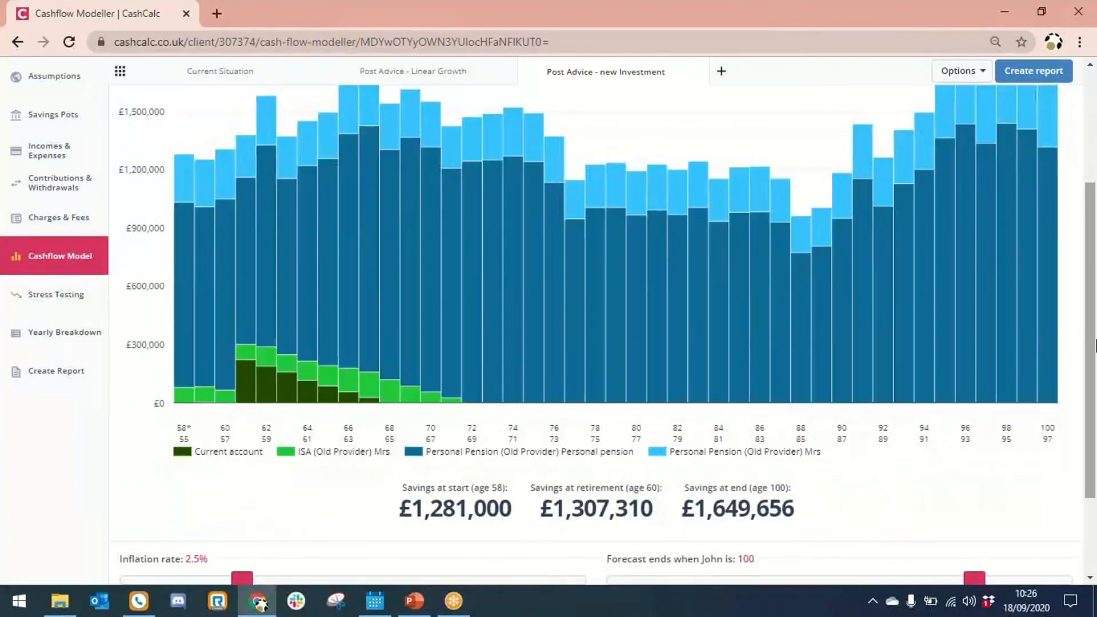
pyautogui.moveTo(581, 341)
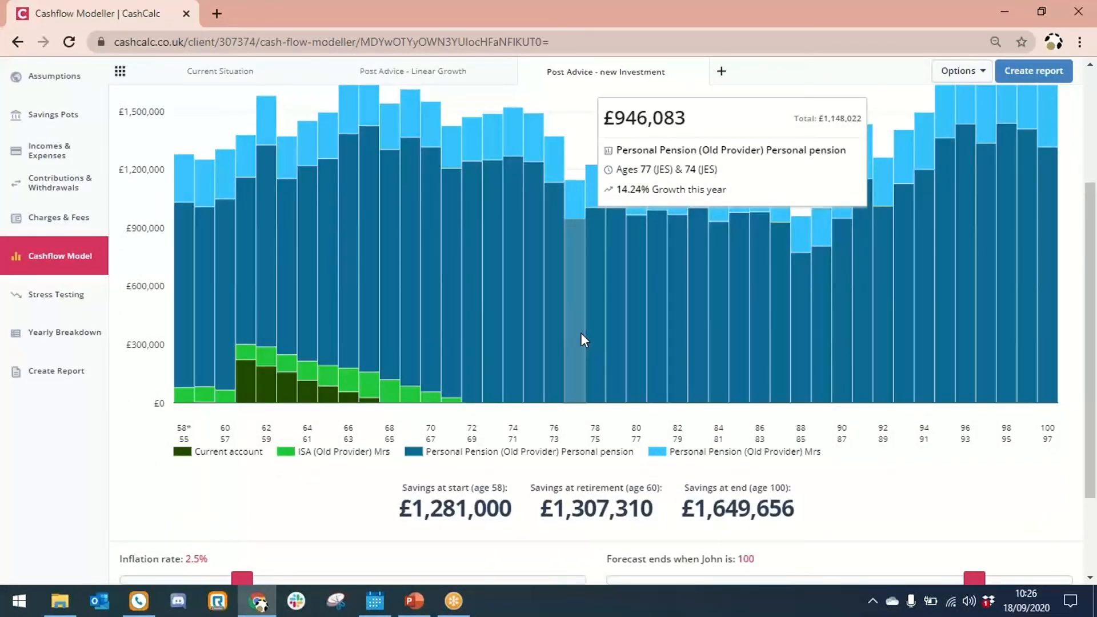
pyautogui.scroll(1, 1092, 180)
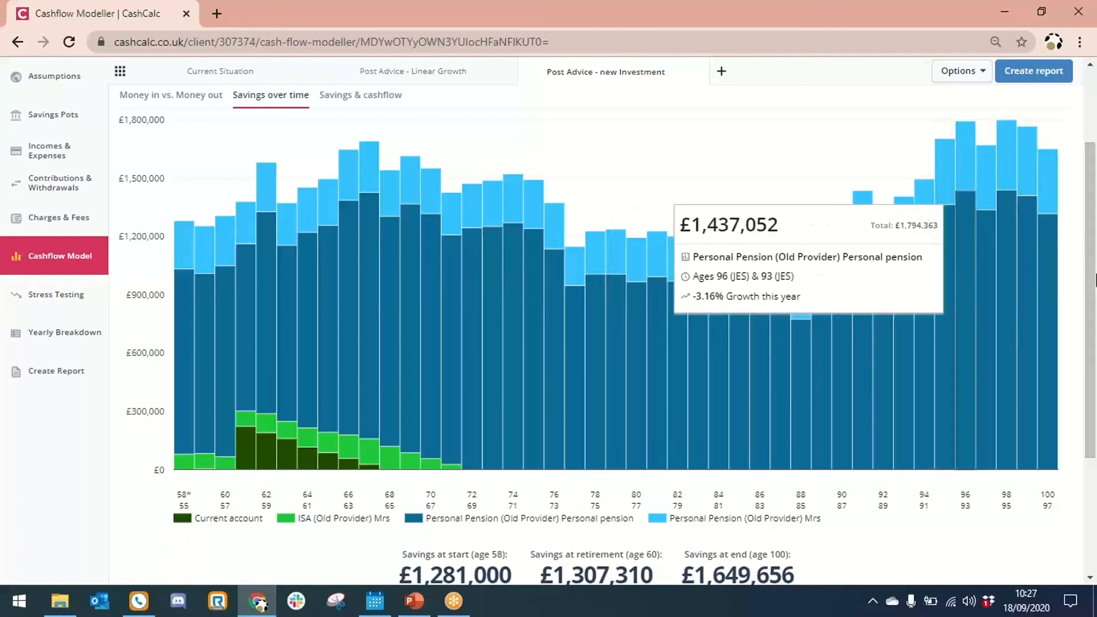
pyautogui.moveTo(1093, 276); pyautogui.dragTo(1095, 224)
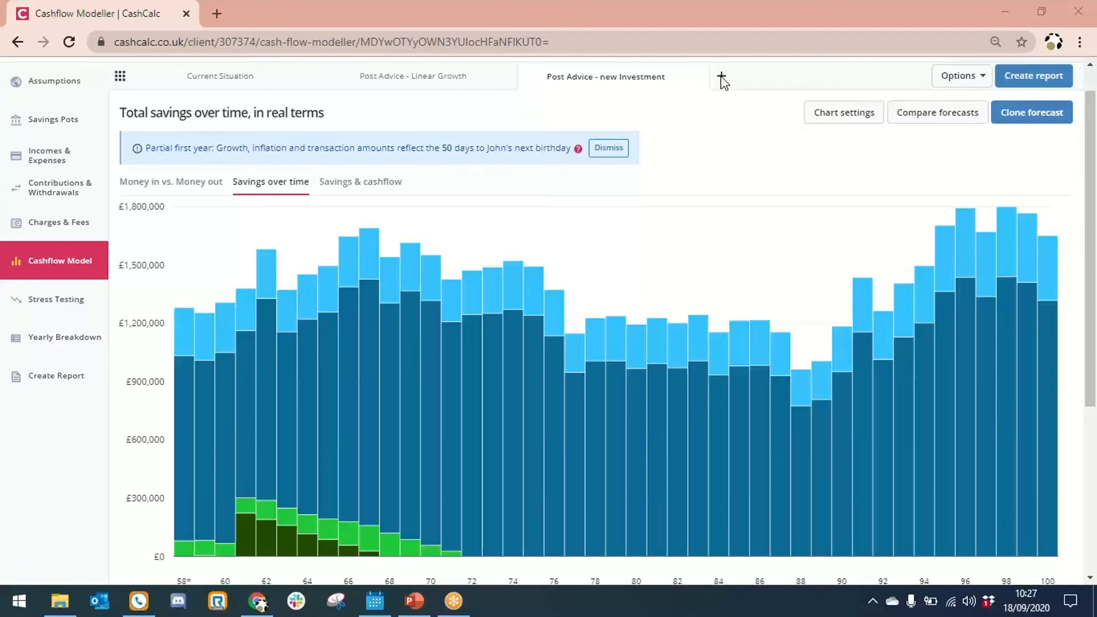
# Create a 'Long term care' forecast cloned from Post Advice - new Investment
pyautogui.click(722, 77)
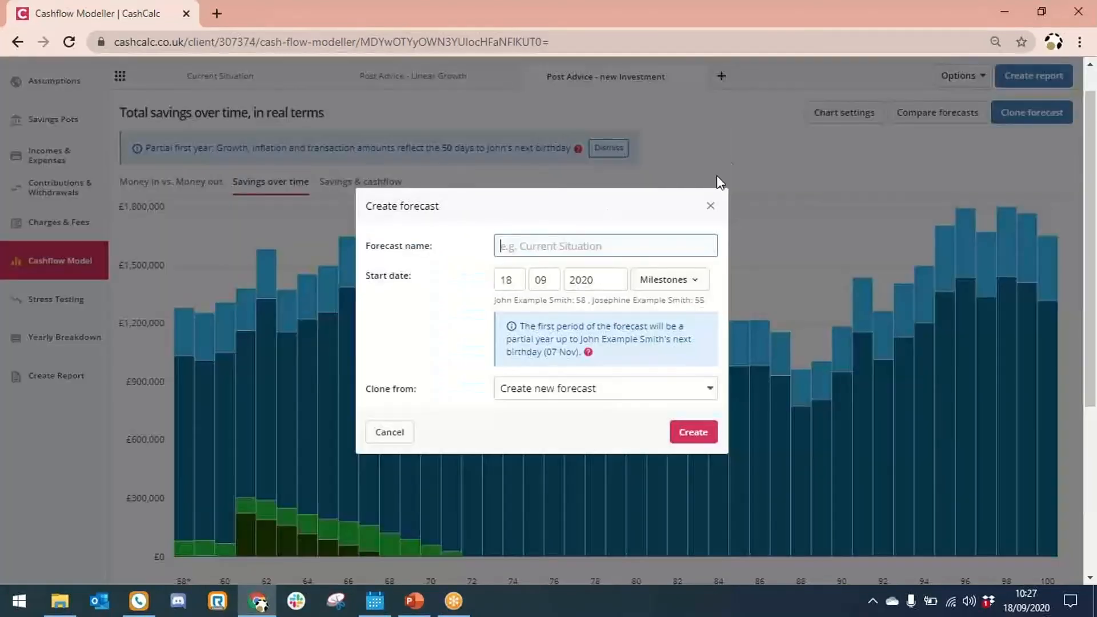
pyautogui.click(555, 247)
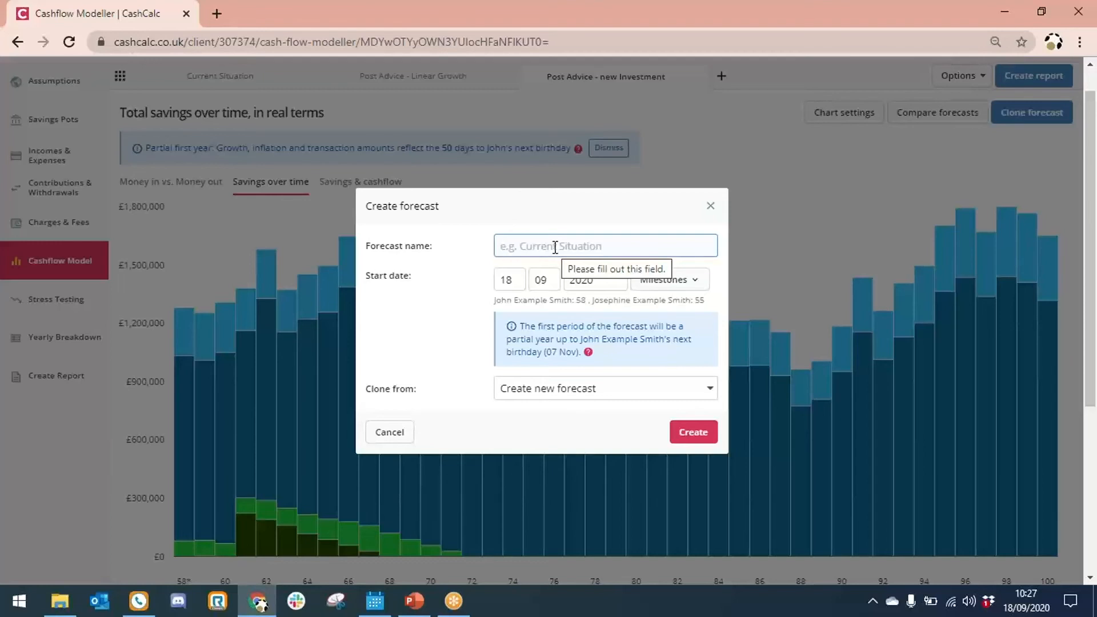
pyautogui.write('Lon')
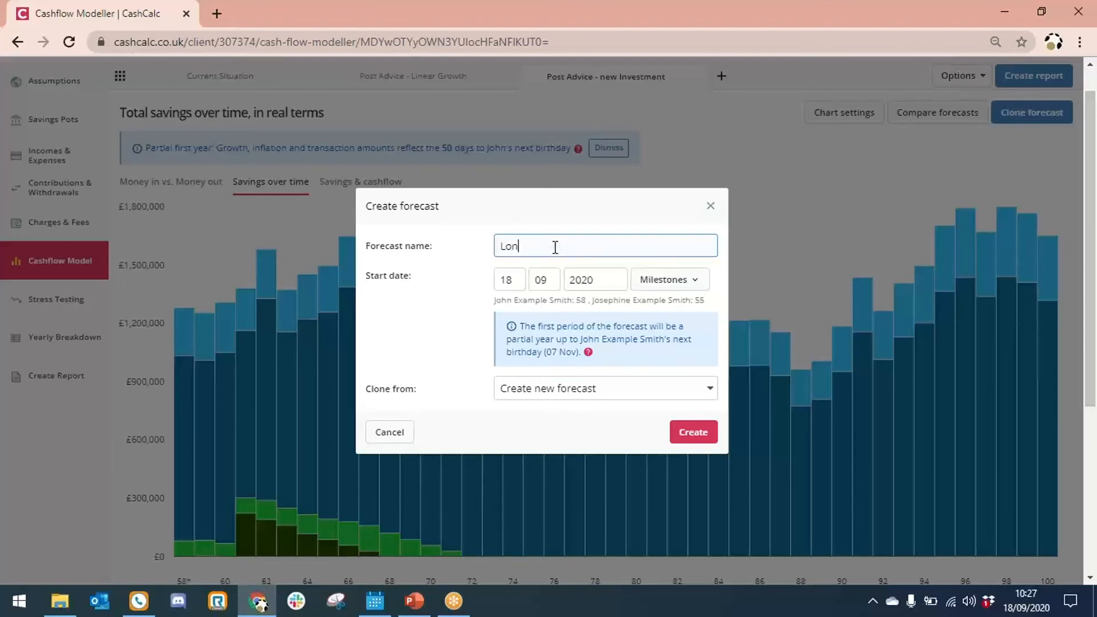
pyautogui.write('g term care')
pyautogui.click(537, 391)
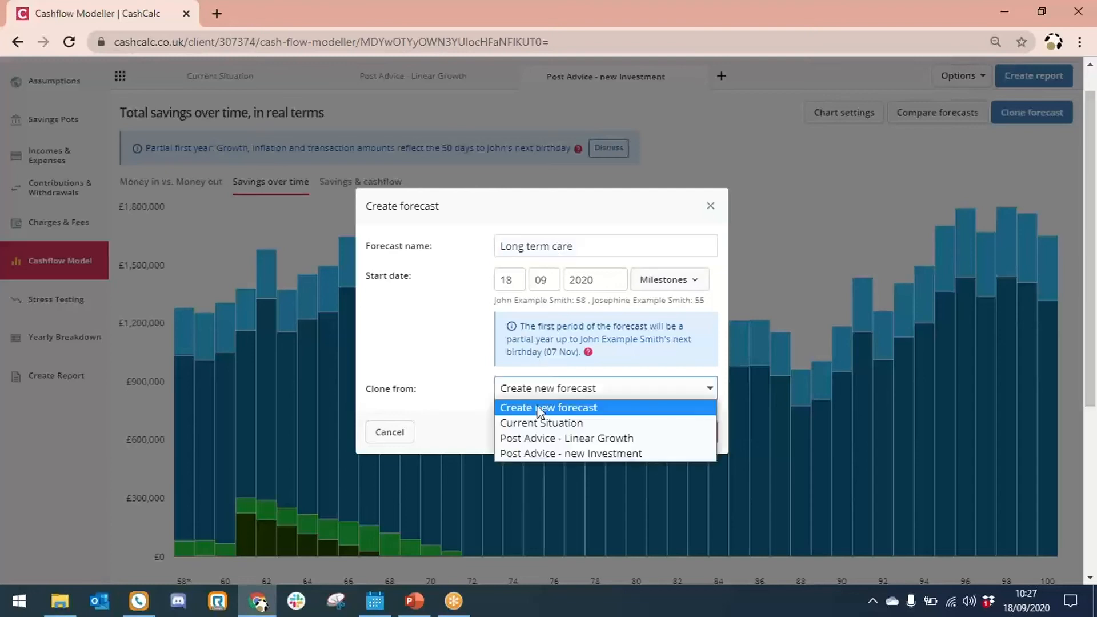
pyautogui.click(539, 450)
pyautogui.click(698, 433)
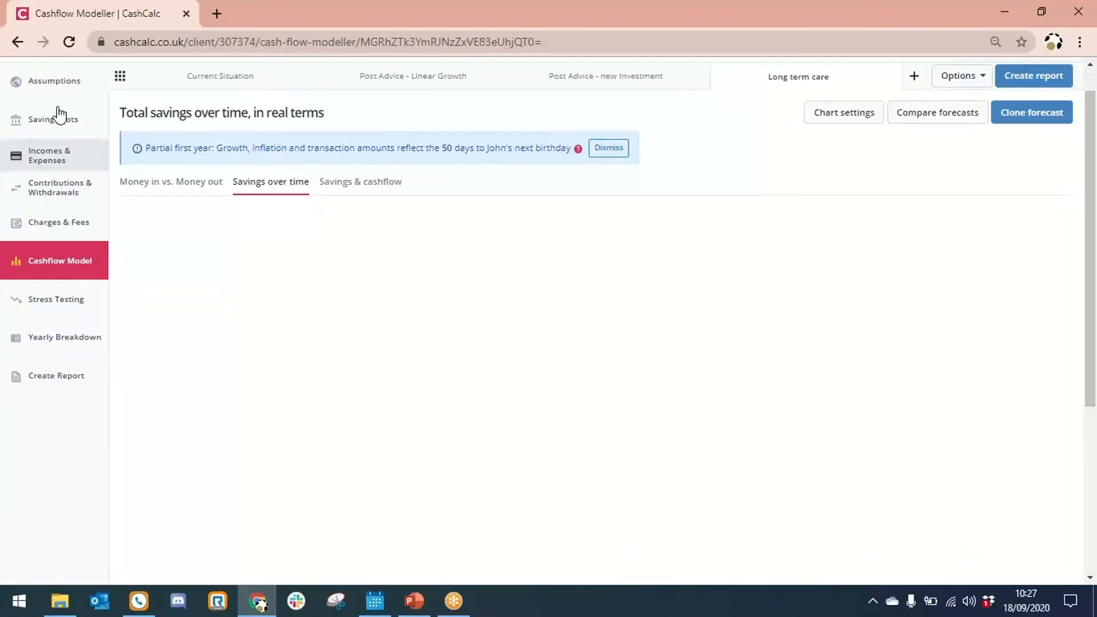
# Place a 'Long term care' event at John's age 78 on the timeline, then view incomes and expenses
pyautogui.click(67, 89)
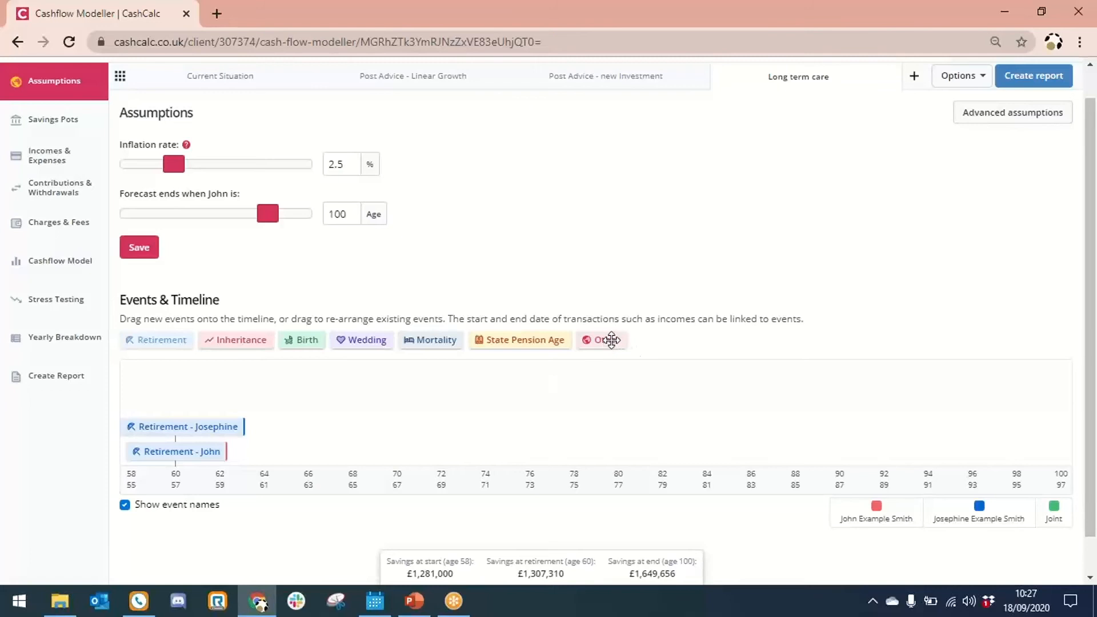
pyautogui.moveTo(571, 421); pyautogui.dragTo(583, 412)
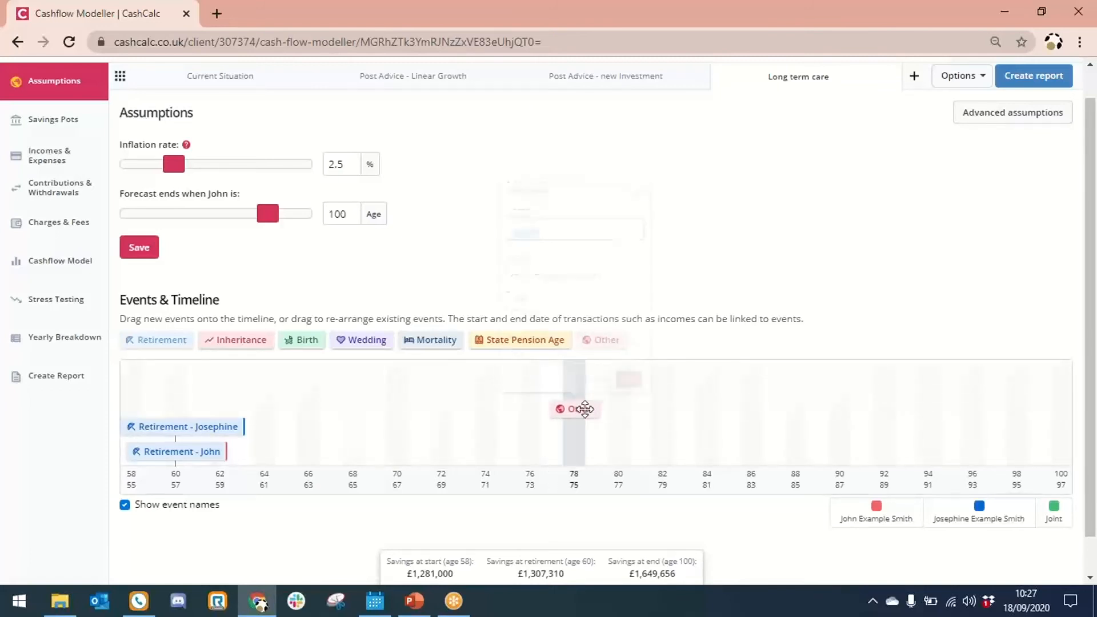
pyautogui.write('Long term care')
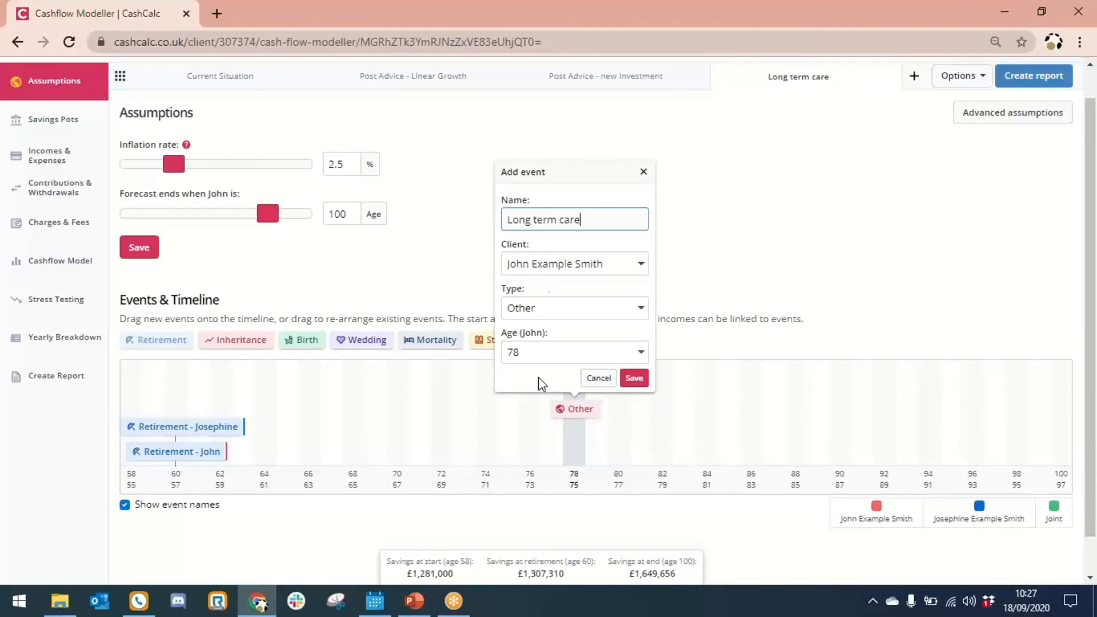
pyautogui.click(633, 379)
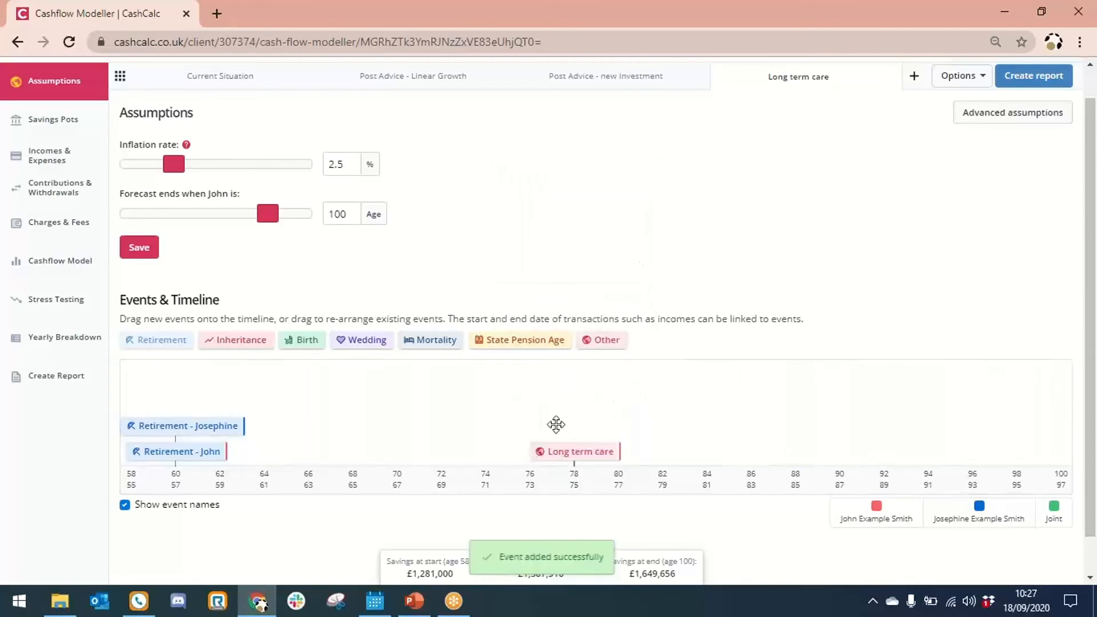
pyautogui.click(63, 162)
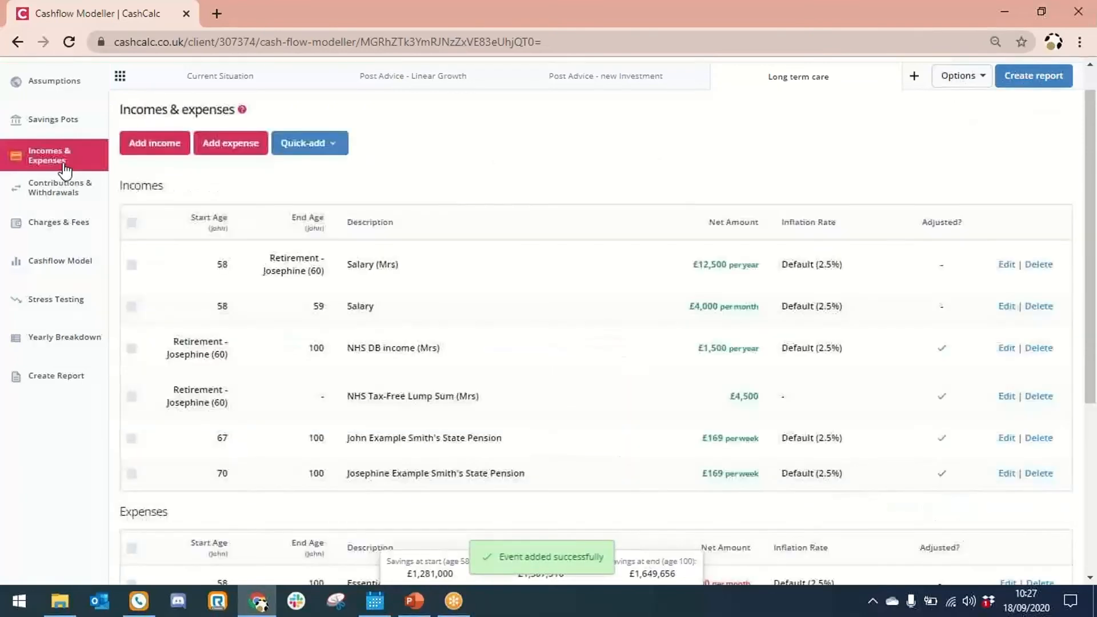
# Start a new expense described 'Long term care costs' with a net amount of £4,000
pyautogui.click(244, 143)
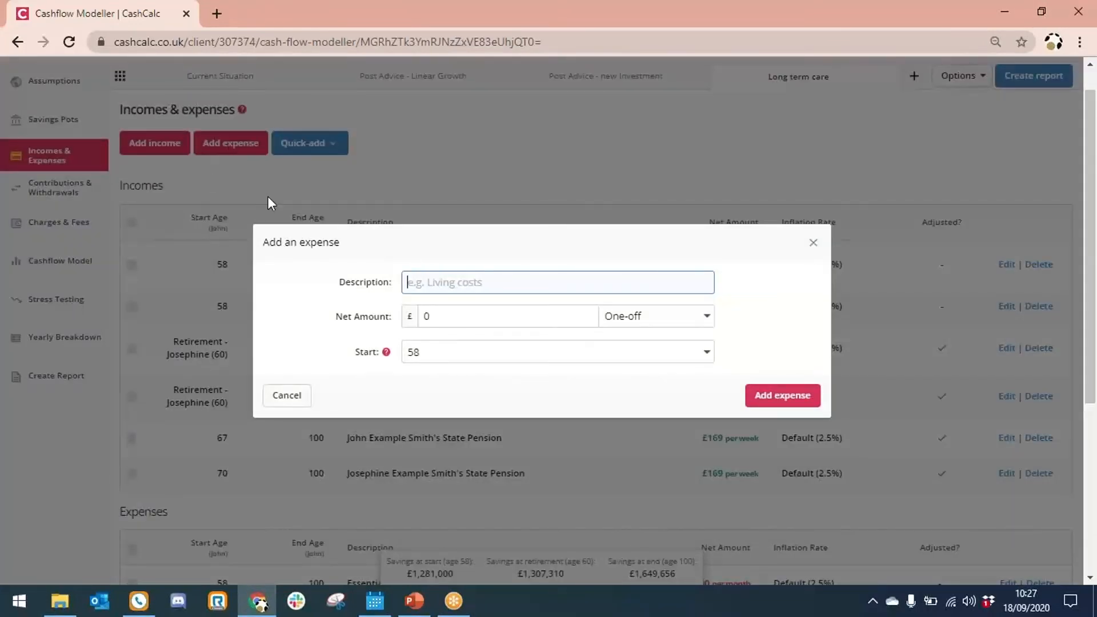
pyautogui.write('Long term care costs')
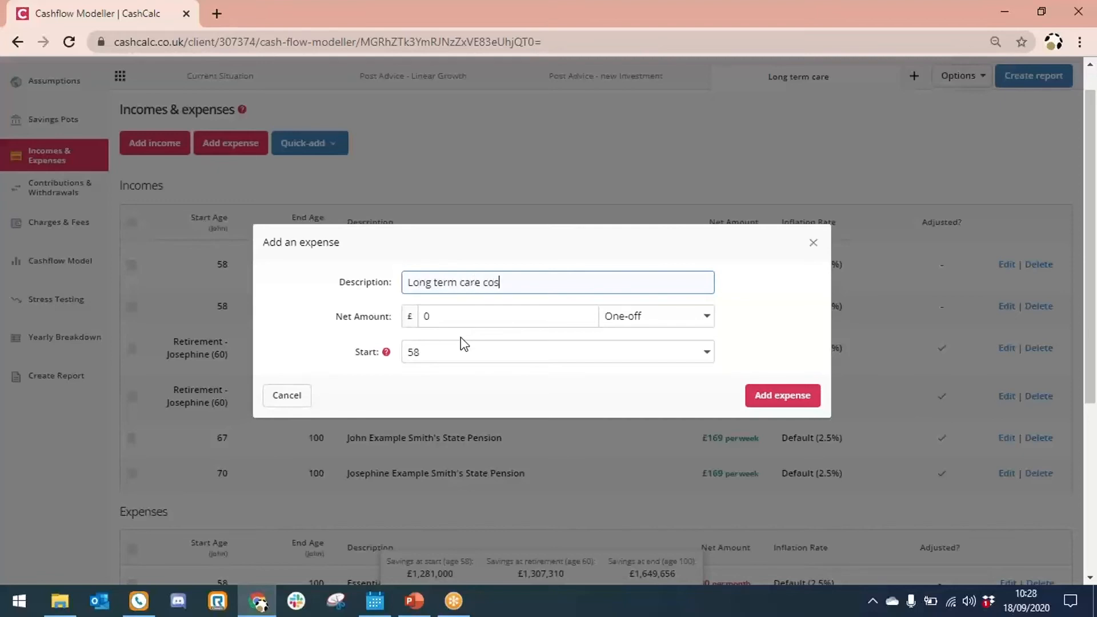
pyautogui.click(458, 317)
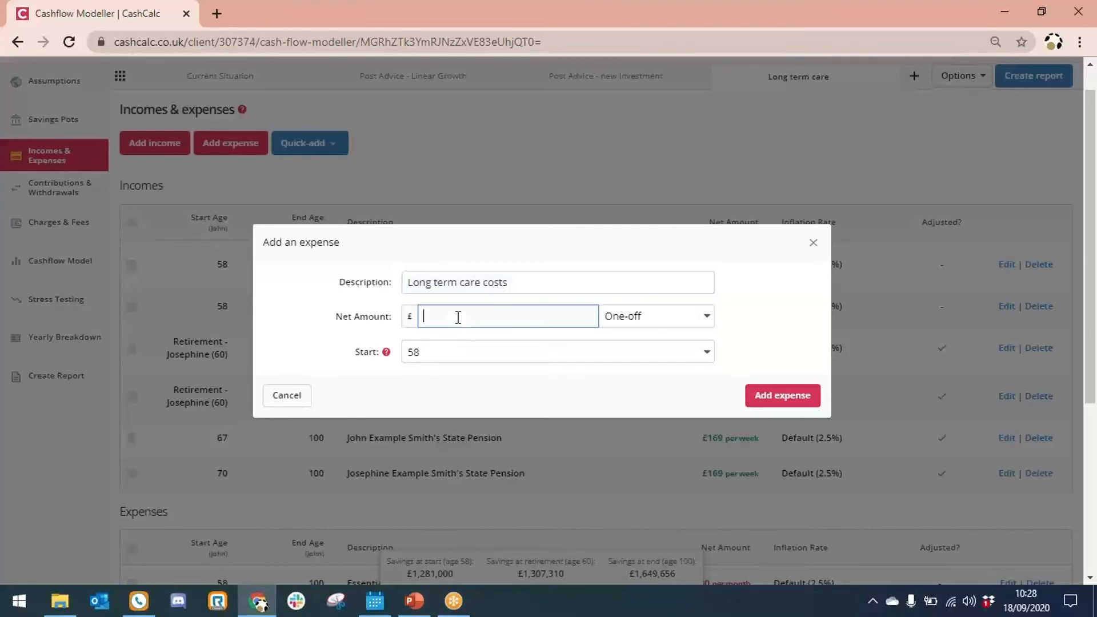
pyautogui.write('4000')
# Make it recur monthly from the Long term care event (78) to age 100, and add it
pyautogui.click(621, 325)
pyautogui.click(636, 369)
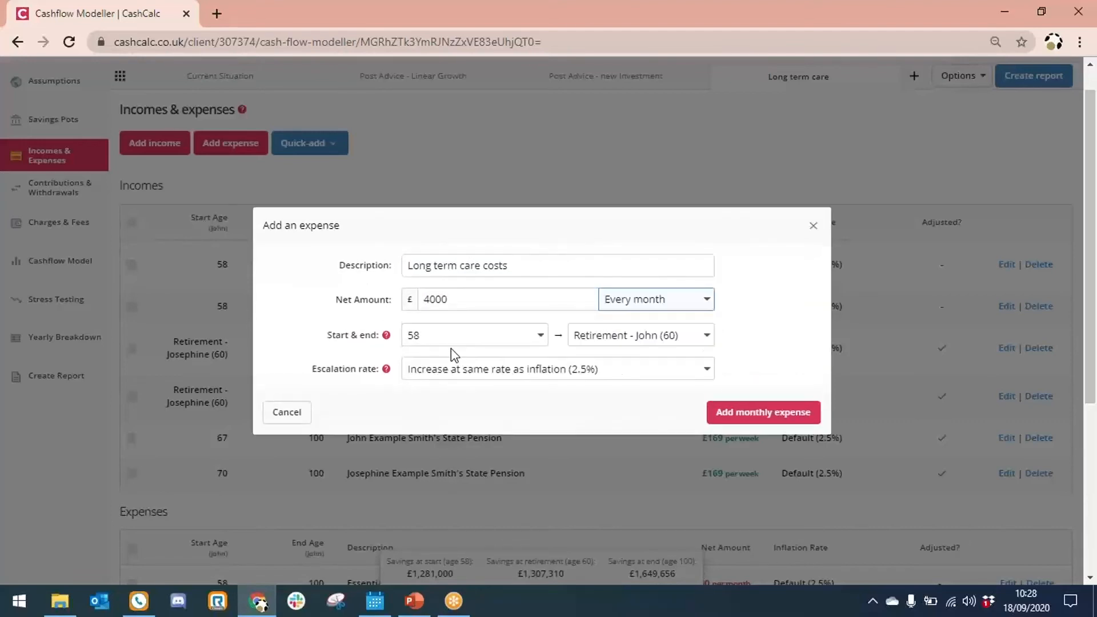
pyautogui.click(455, 342)
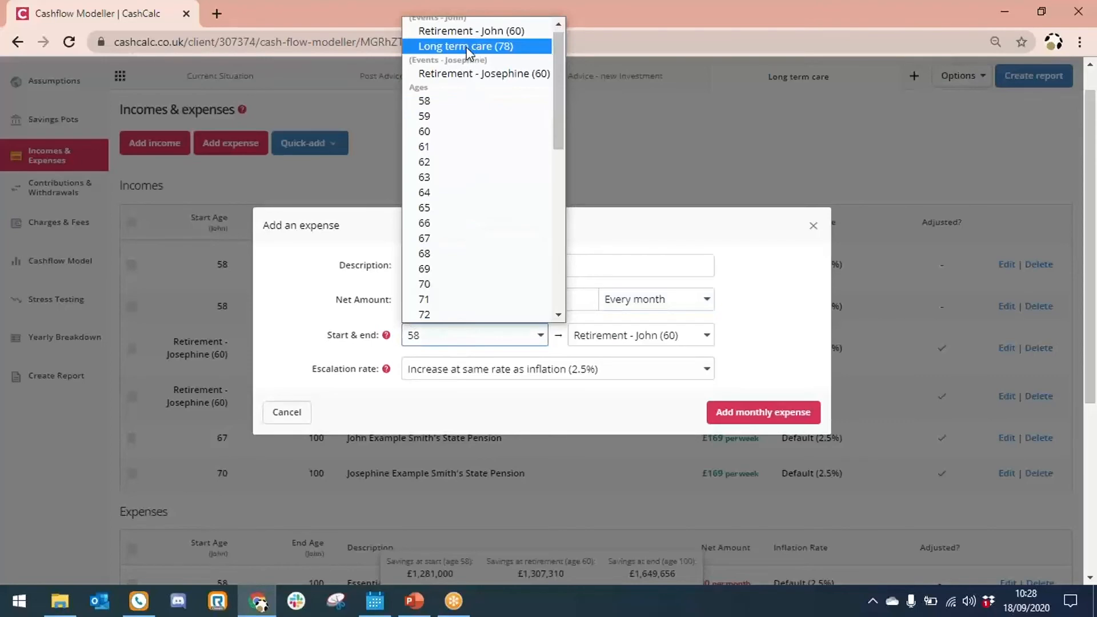
pyautogui.click(469, 51)
pyautogui.click(667, 324)
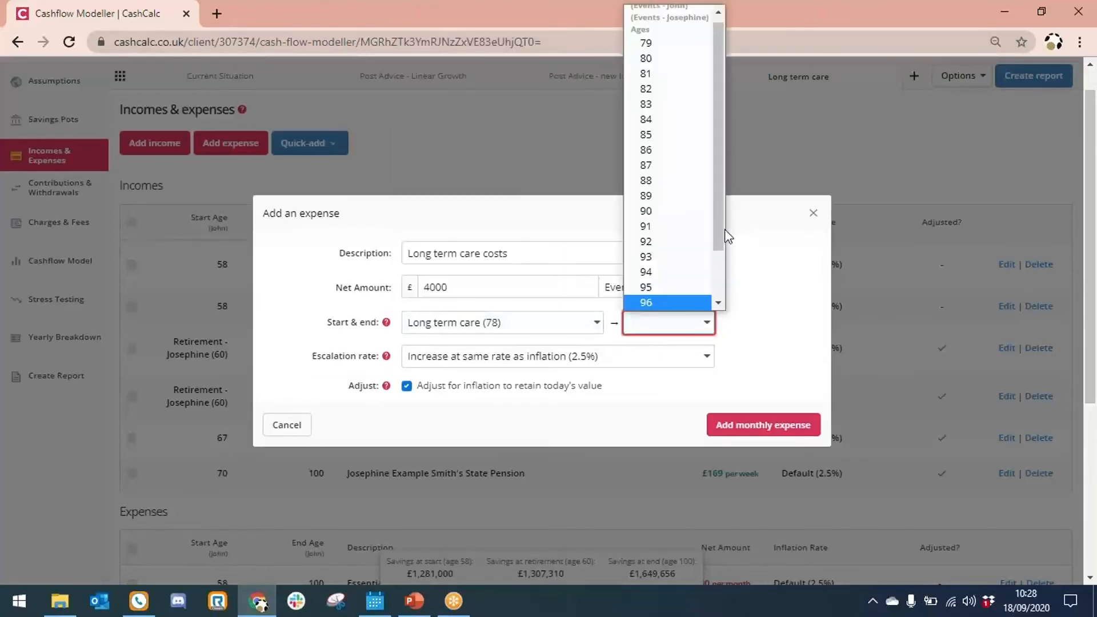
pyautogui.scroll(-2, 726, 233)
pyautogui.click(688, 303)
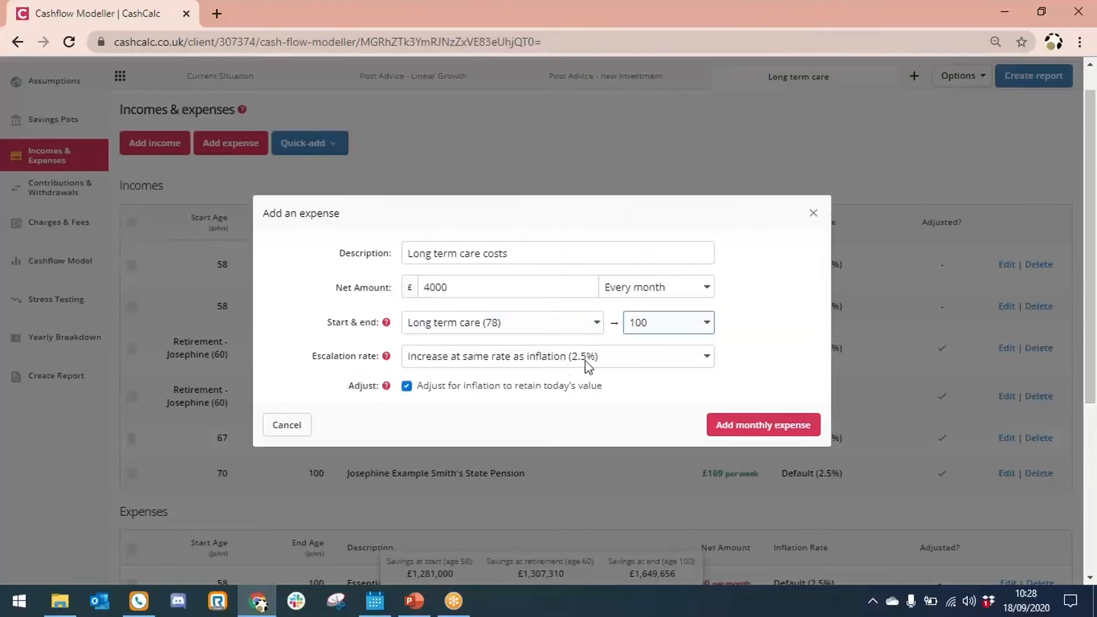
pyautogui.click(808, 424)
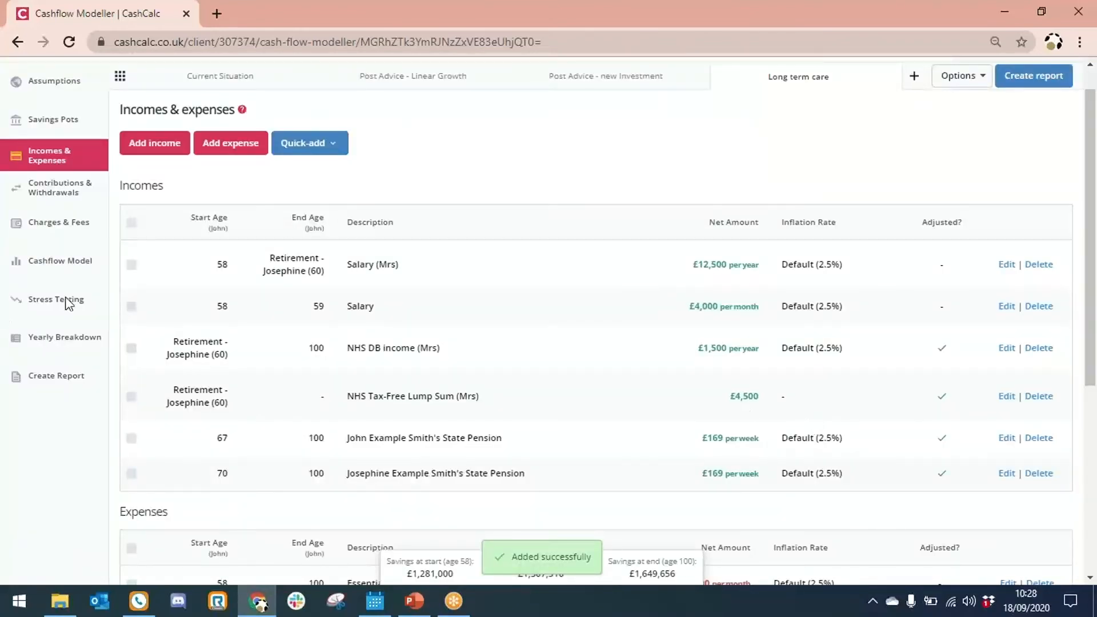
# Show the Money in vs. Money out chart, with savings falling to £-189,205 by age 100
pyautogui.click(52, 268)
pyautogui.moveTo(1093, 157)
pyautogui.mouseDown()
pyautogui.moveTo(1093, 232)
pyautogui.moveTo(1093, 164)
pyautogui.mouseUp()
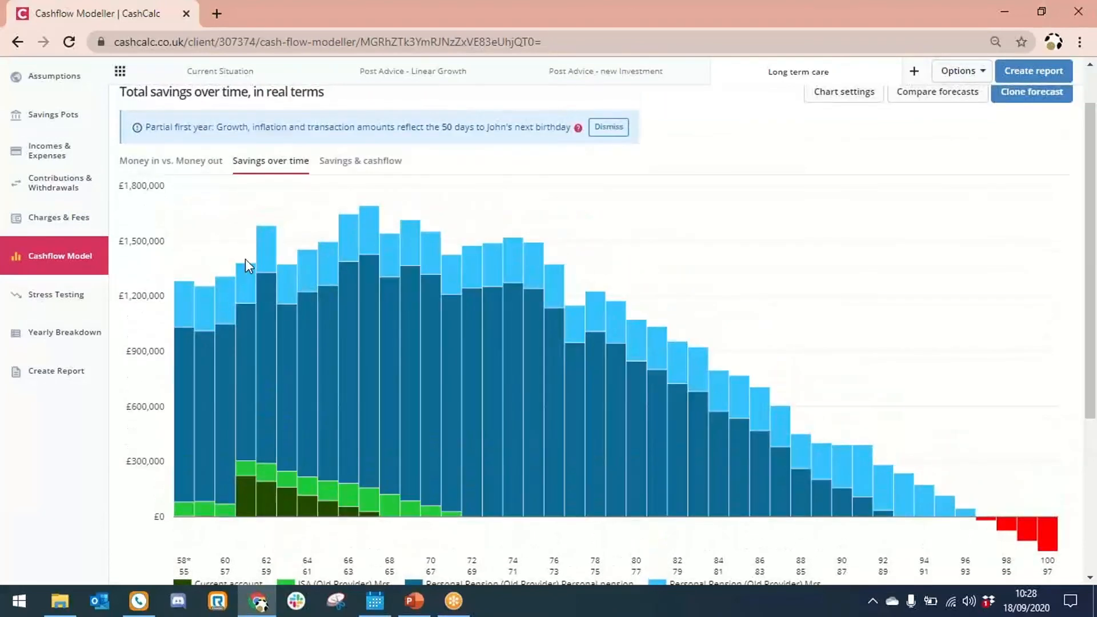
pyautogui.click(203, 163)
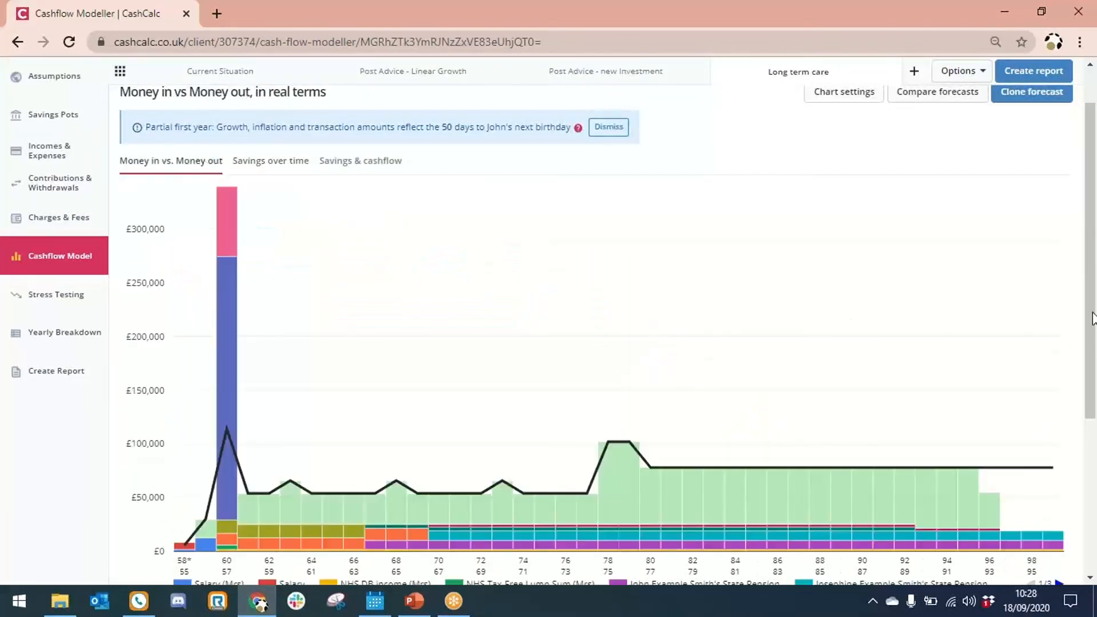
pyautogui.moveTo(1093, 317); pyautogui.dragTo(1093, 393)
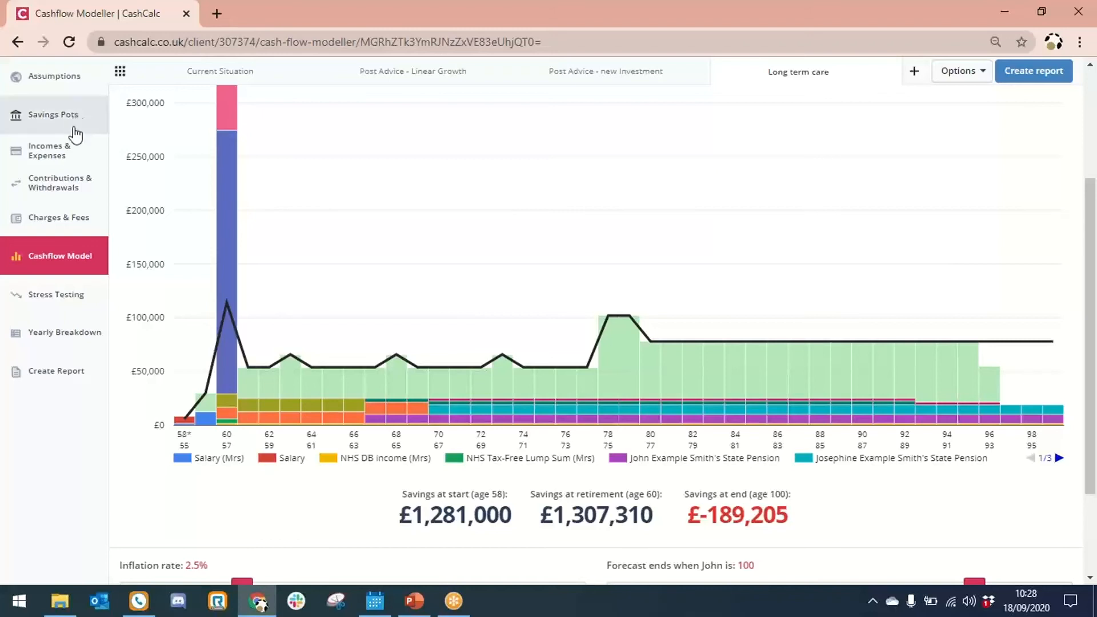
# Move the Long term care event to age 80 and recheck expenses and the cashflow chart (£-25,549)
pyautogui.click(71, 86)
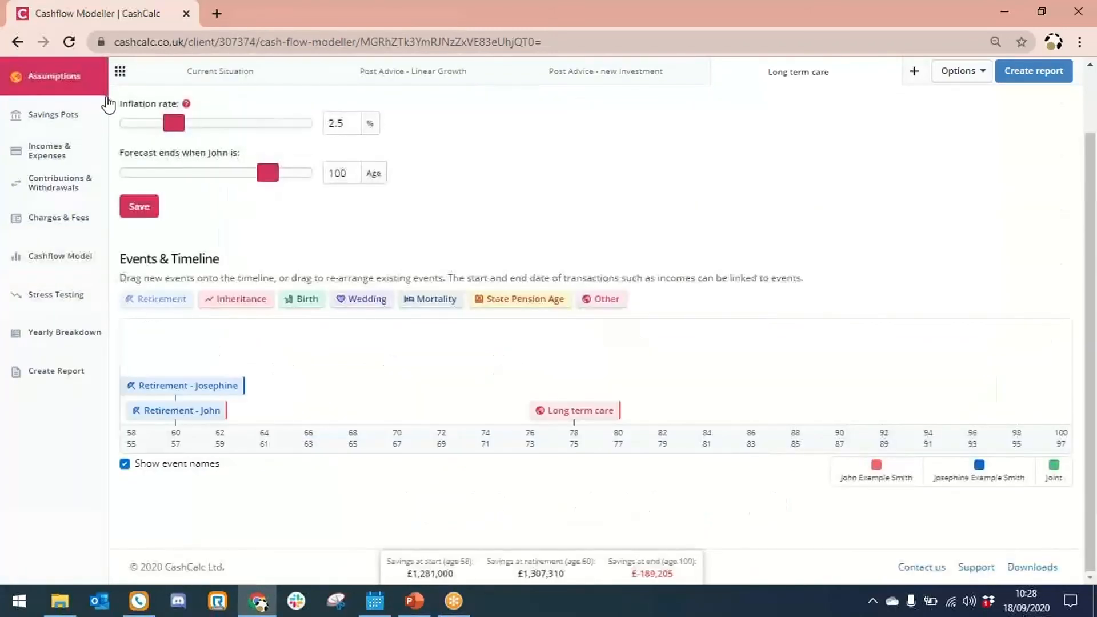
pyautogui.moveTo(584, 410); pyautogui.dragTo(632, 408)
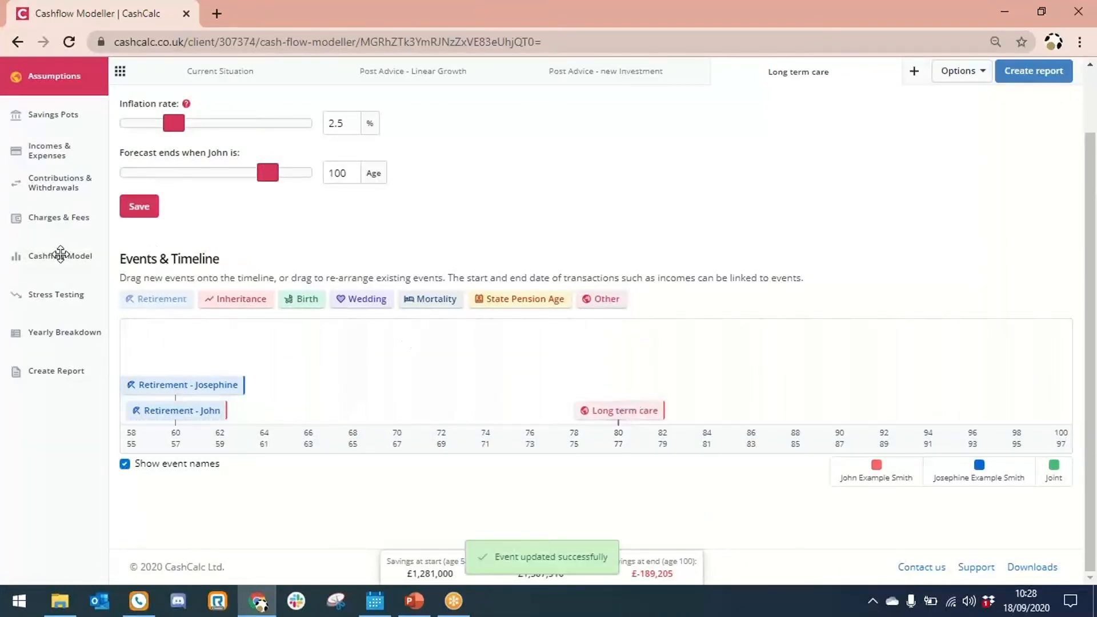
pyautogui.click(52, 162)
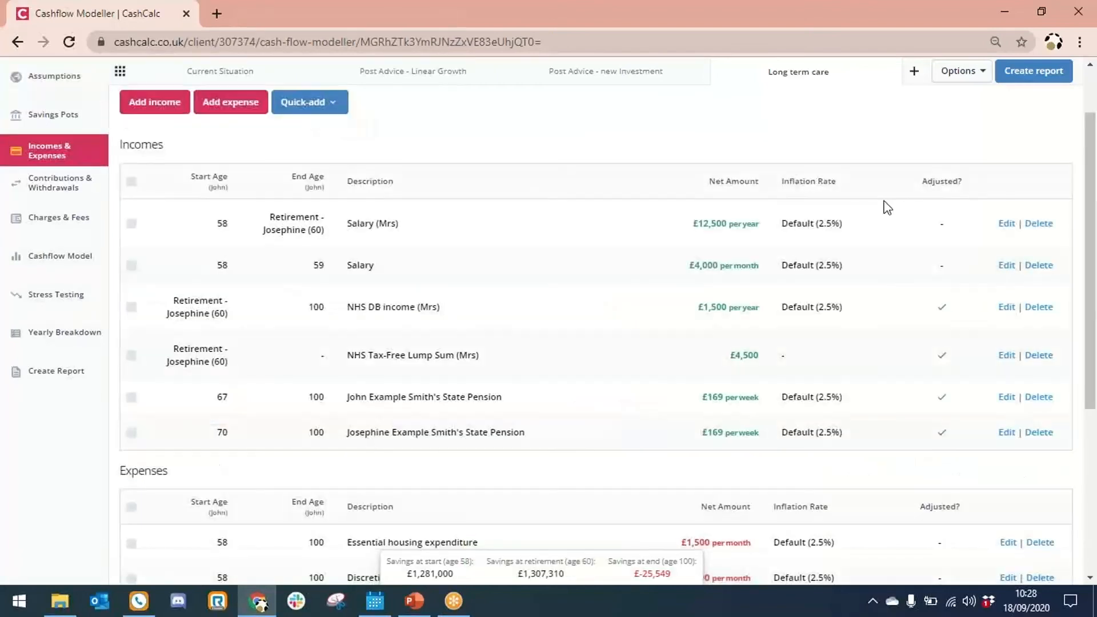
pyautogui.moveTo(1091, 195); pyautogui.dragTo(1092, 357)
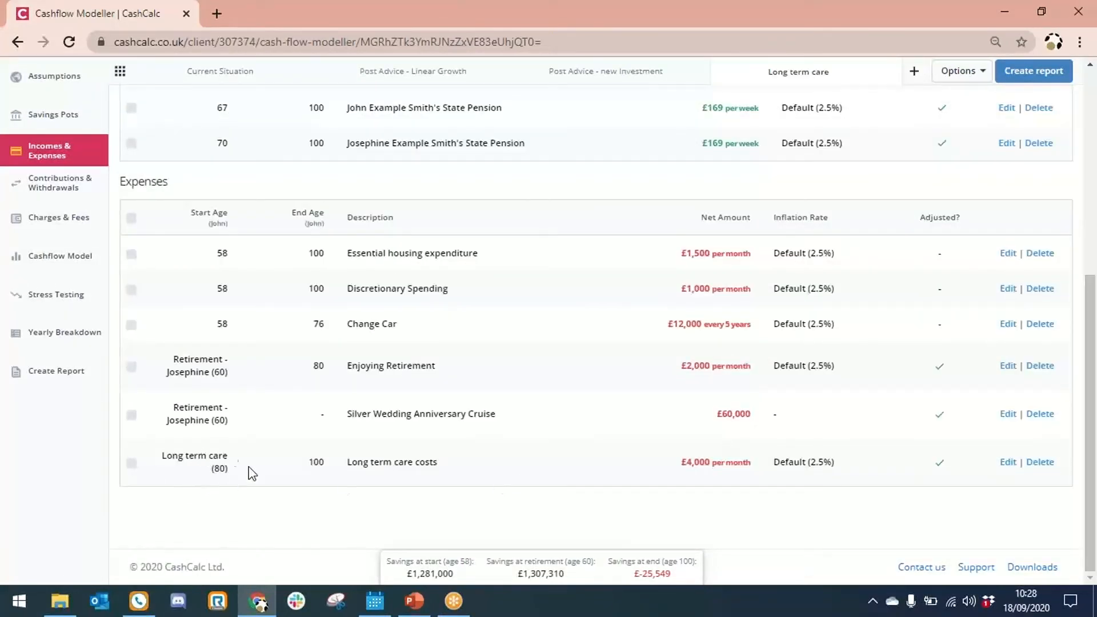
pyautogui.click(61, 257)
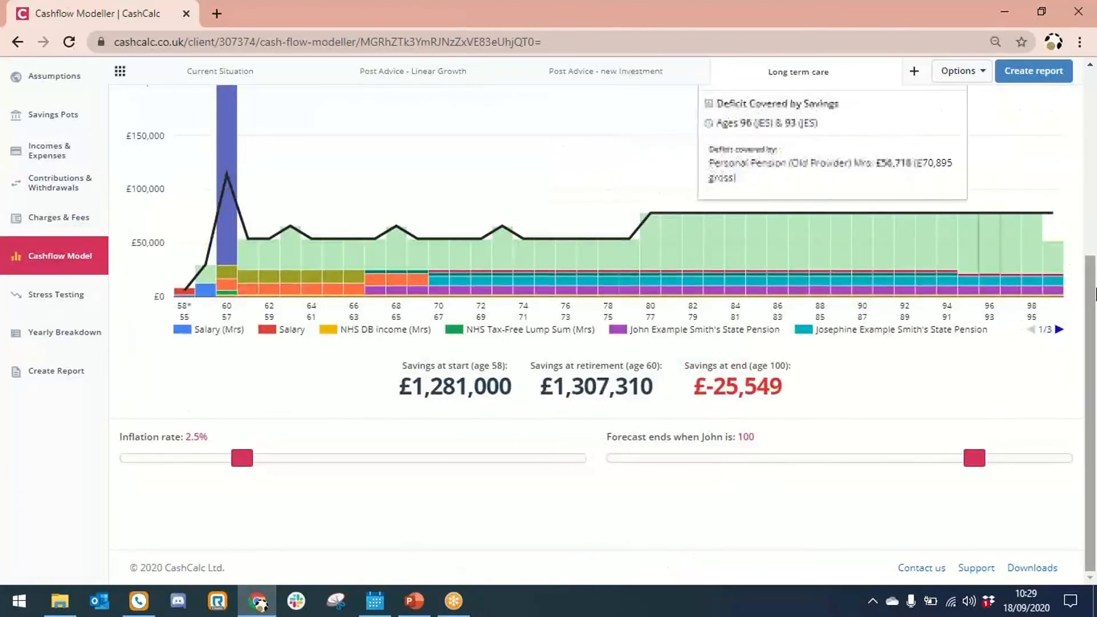
pyautogui.scroll(3, 1083, 362)
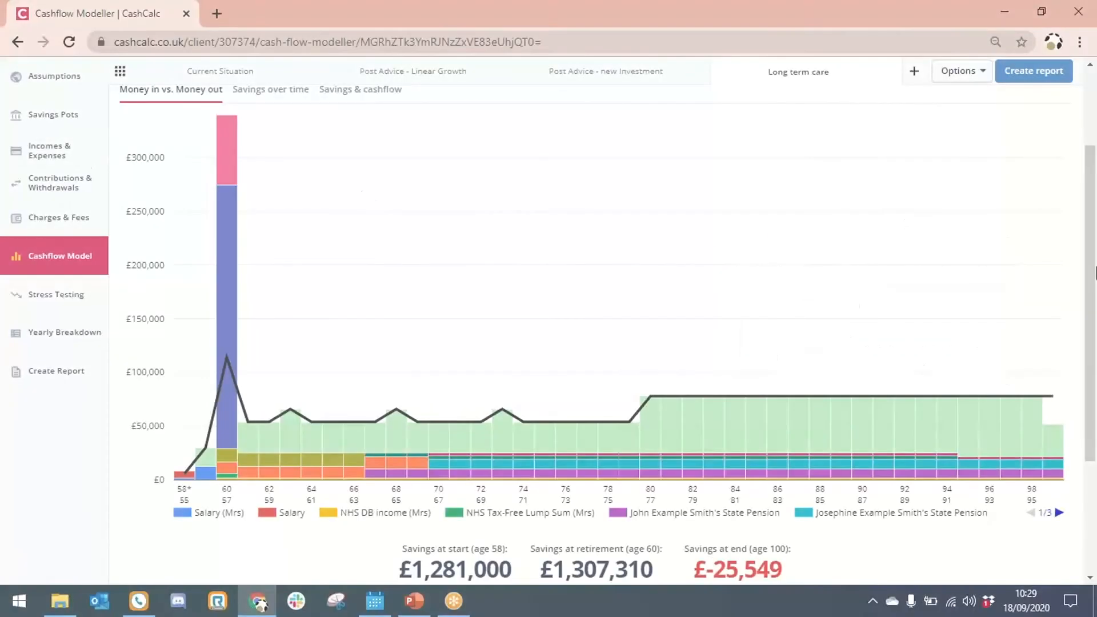
pyautogui.scroll(5, 914, 109)
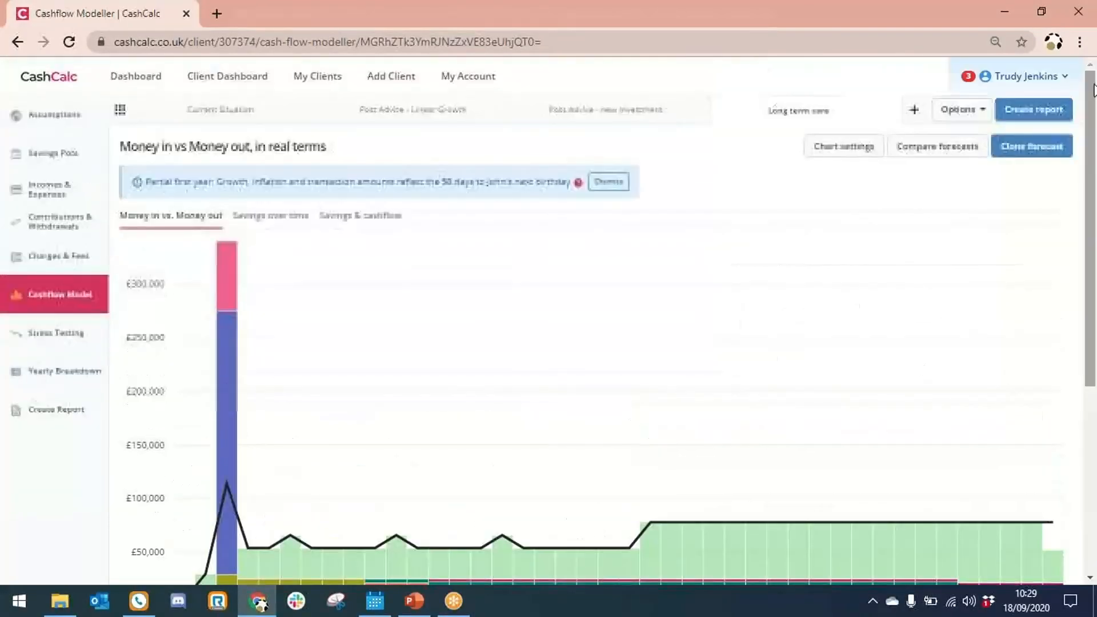
# Create a 'Stress Test' forecast cloned from Long term care
pyautogui.click(914, 110)
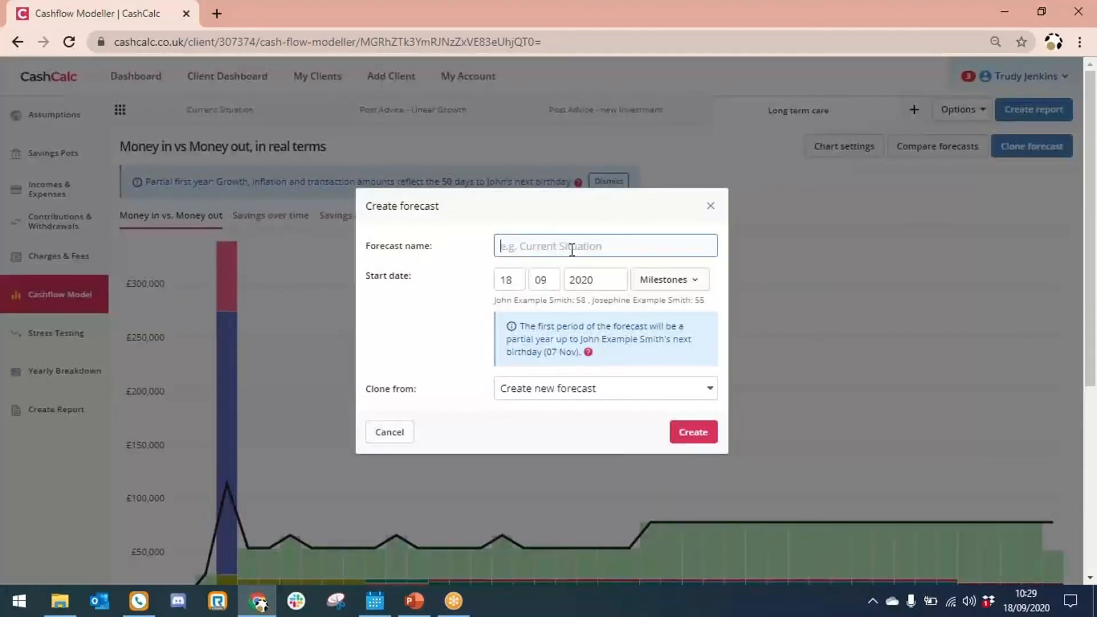
pyautogui.write('Stress Test')
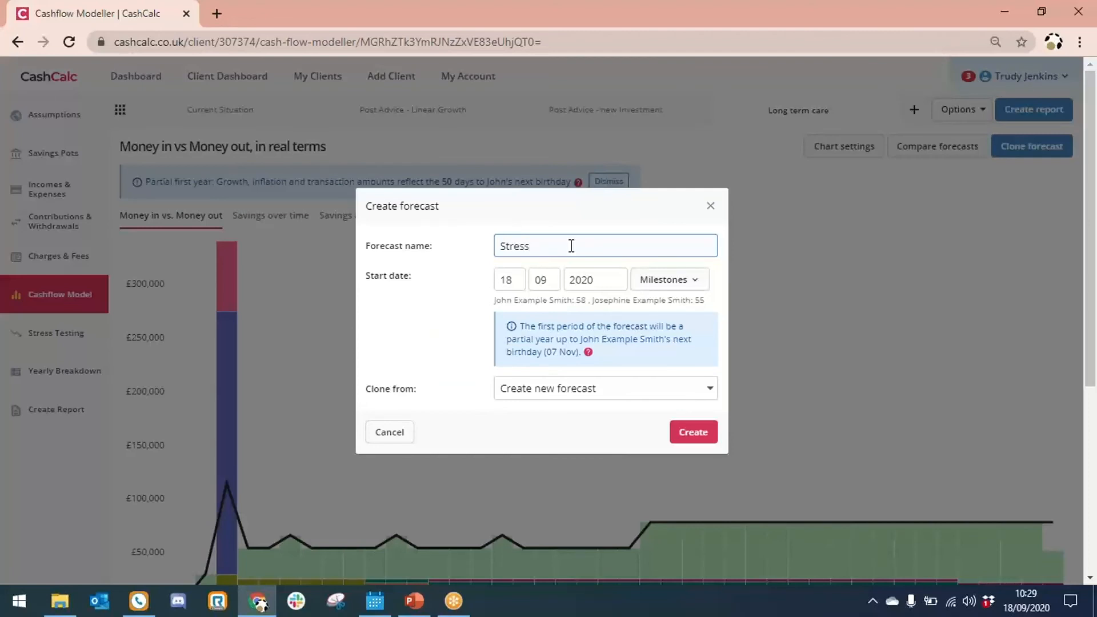
pyautogui.click(548, 392)
pyautogui.click(559, 468)
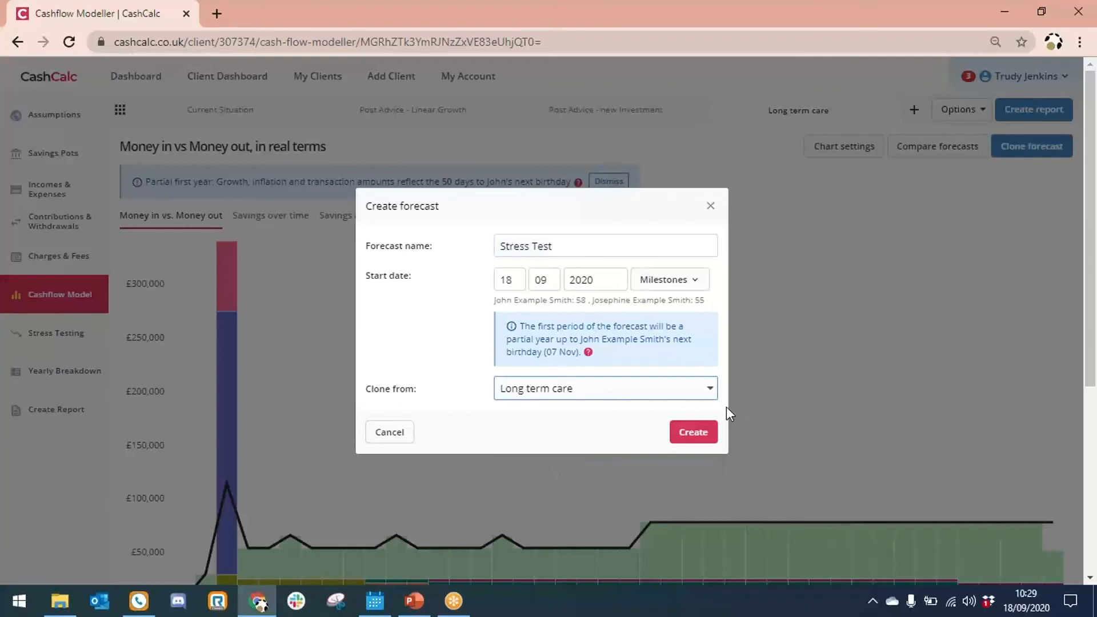
pyautogui.click(680, 433)
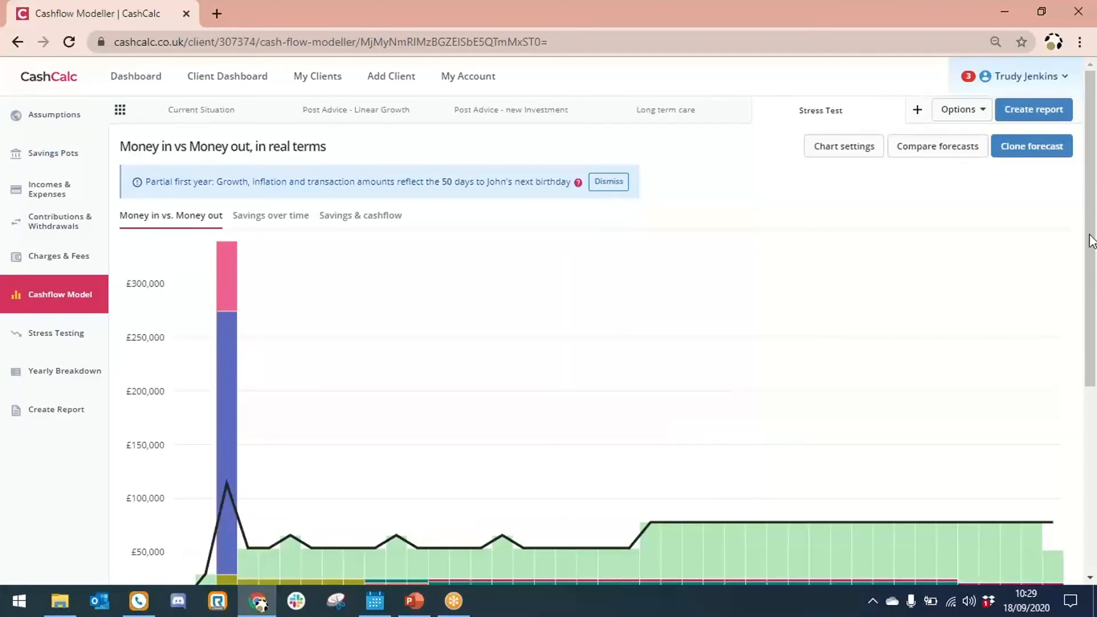
# Go through Charges & Fees to the Stress Testing page, showing £-25,549 at age 100
pyautogui.scroll(-2, 1092, 240)
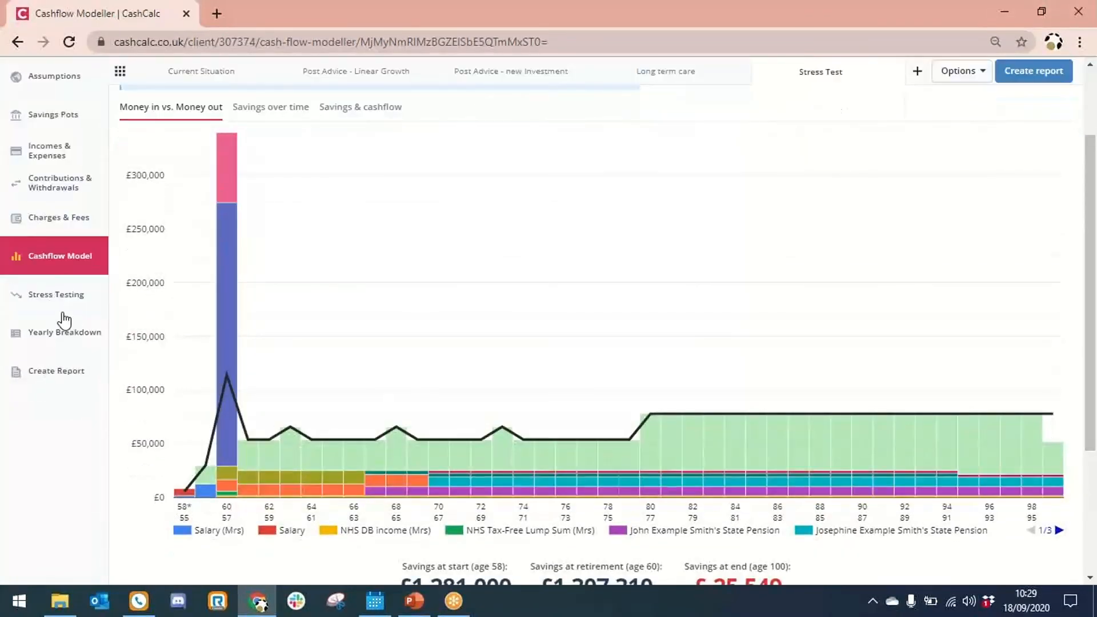
pyautogui.click(64, 217)
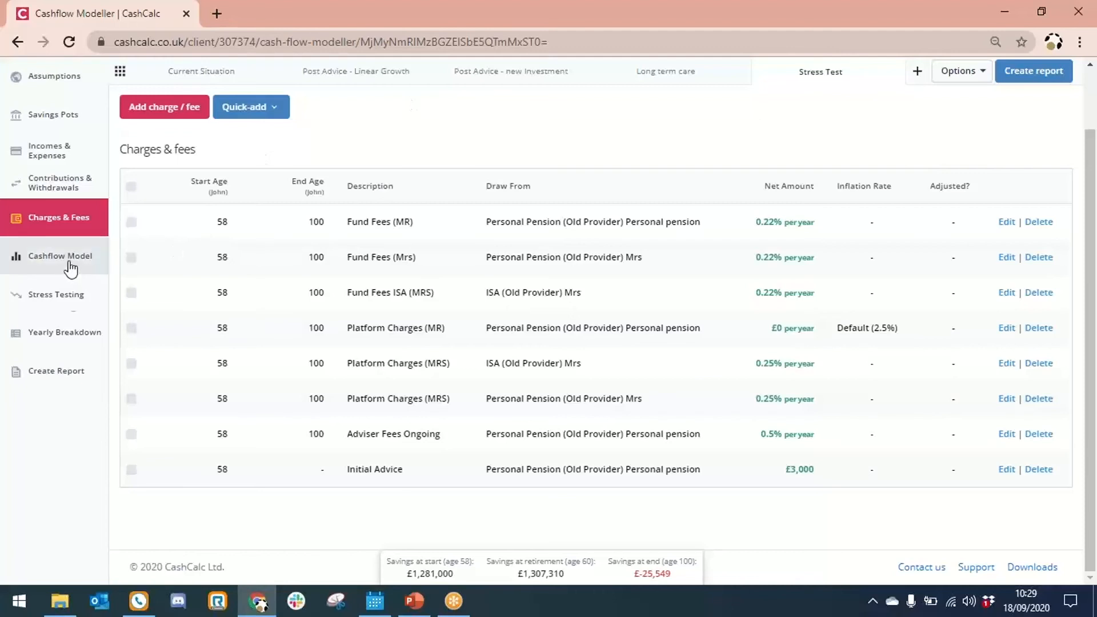
pyautogui.click(72, 312)
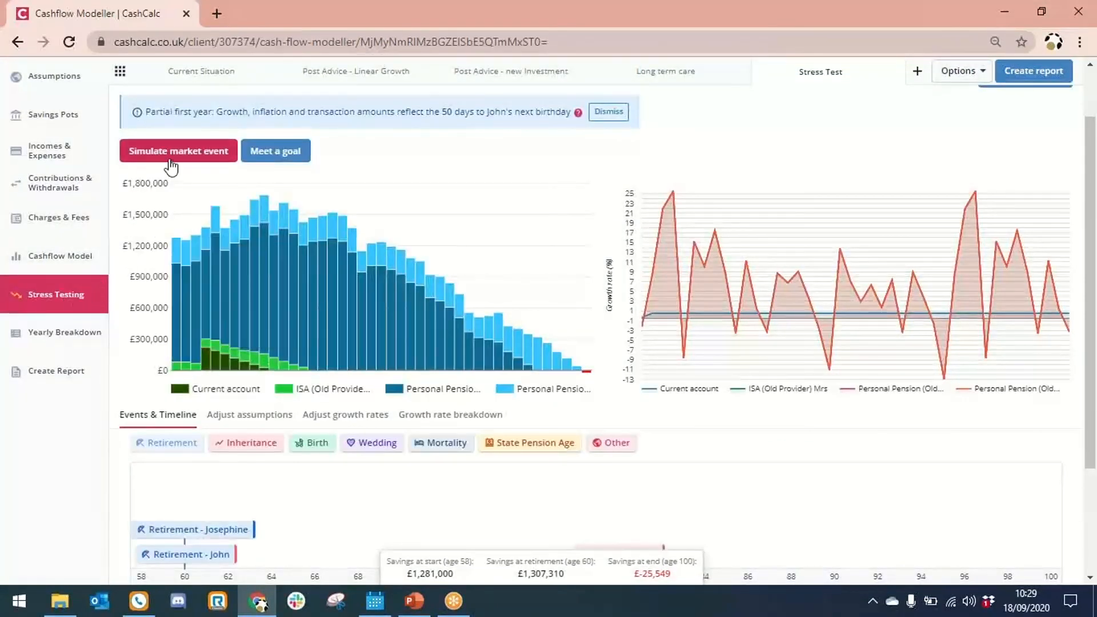
# Simulate a COVID19 DROP no recovery event from age 65 on the ISA and both pensions, and apply it
pyautogui.click(147, 153)
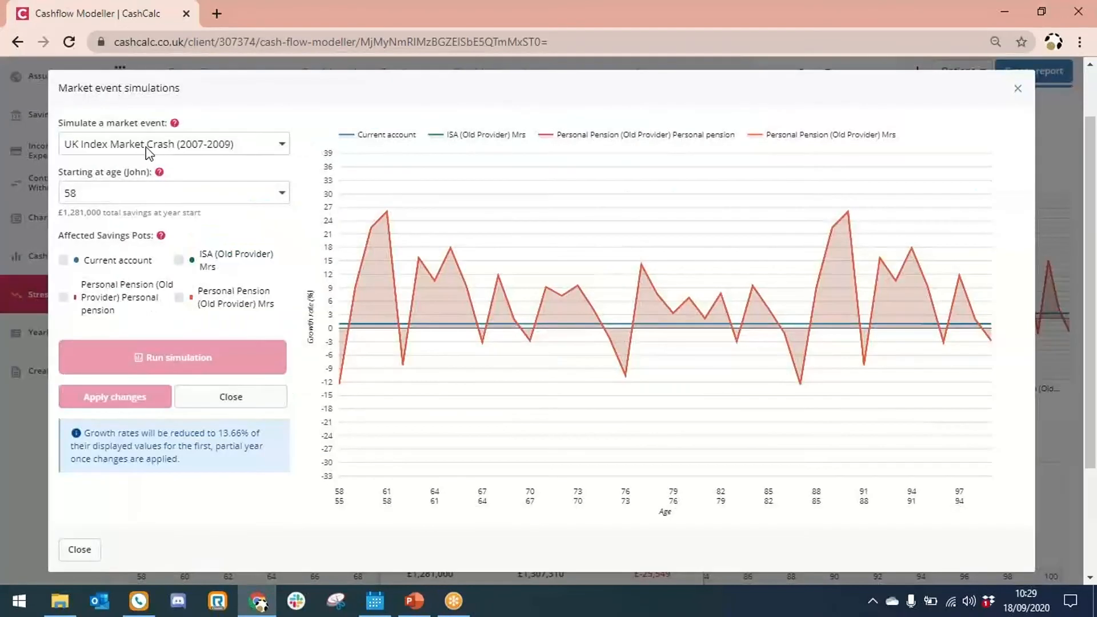
pyautogui.click(182, 144)
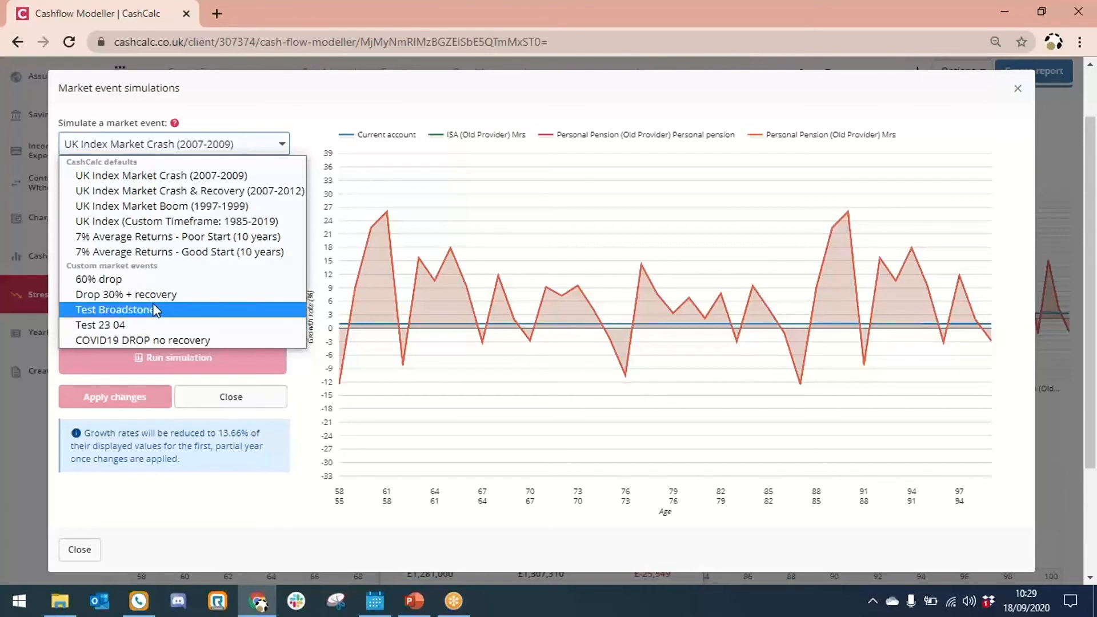
pyautogui.click(153, 340)
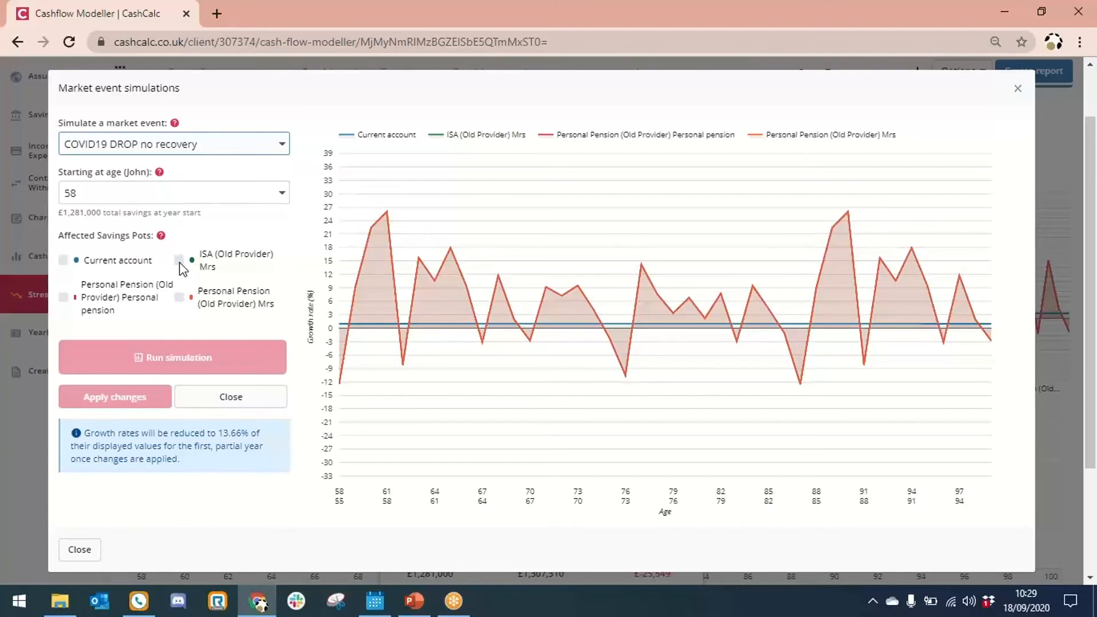
pyautogui.click(95, 196)
pyautogui.click(108, 405)
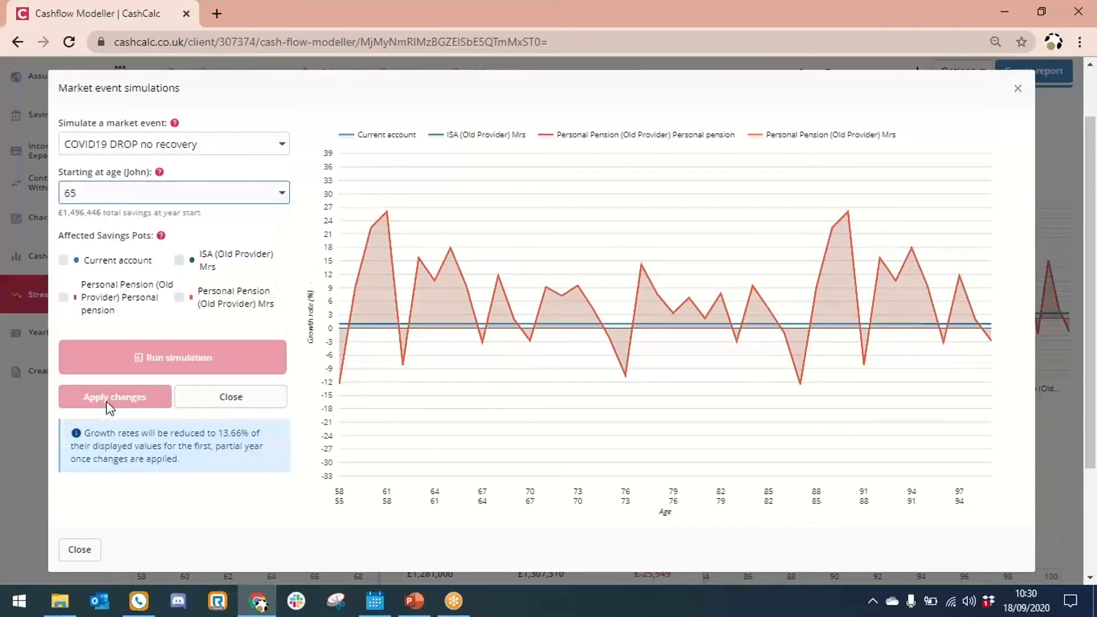
pyautogui.click(179, 260)
pyautogui.click(179, 297)
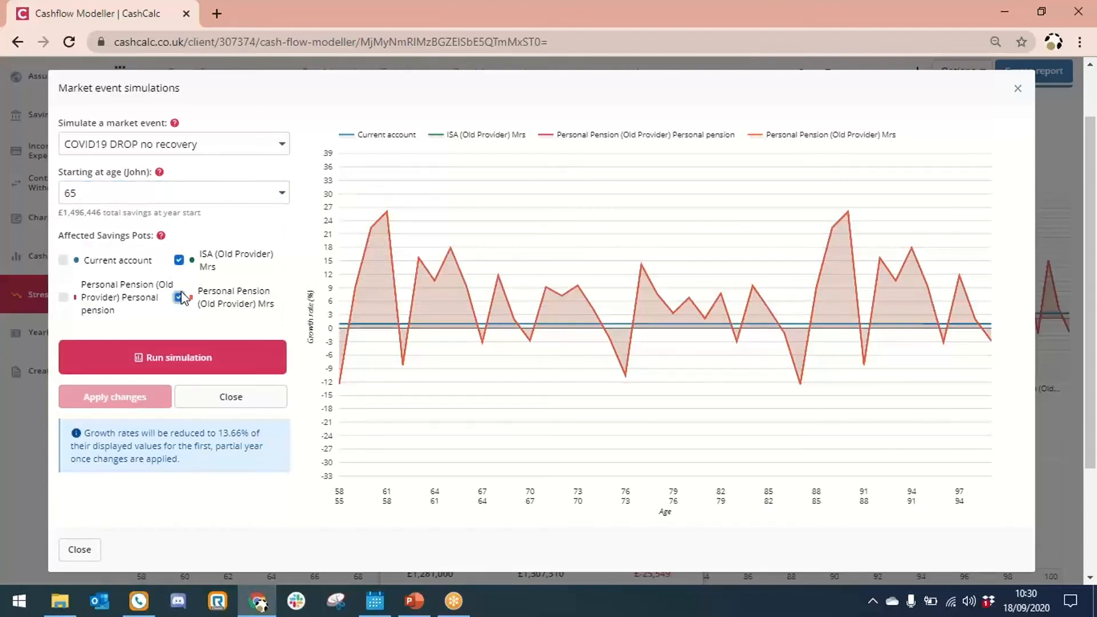
pyautogui.click(63, 297)
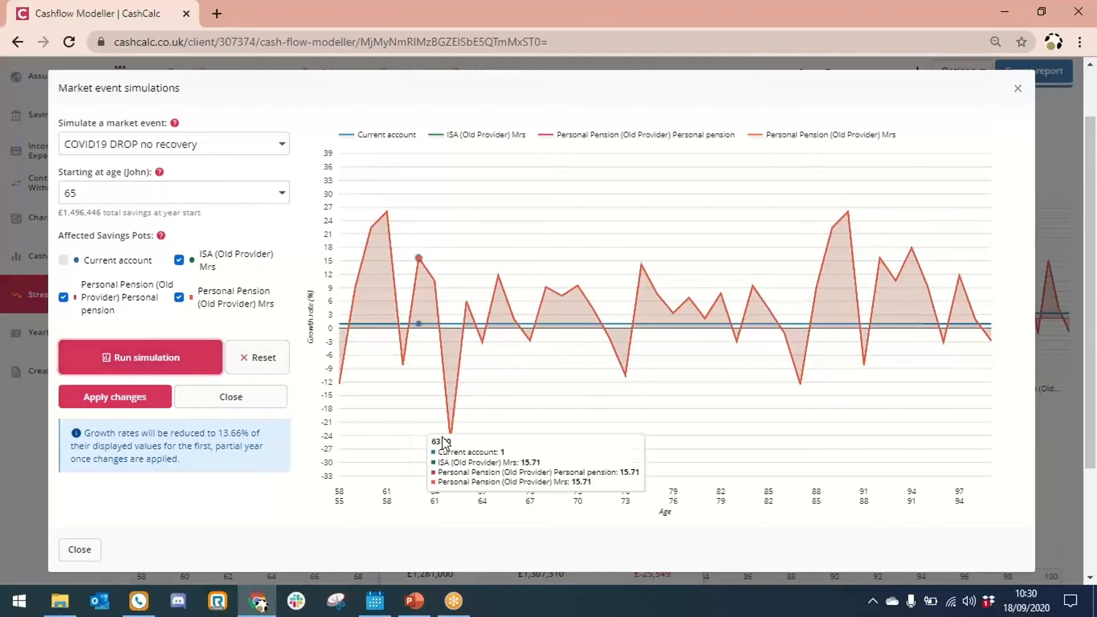
pyautogui.moveTo(450, 441)
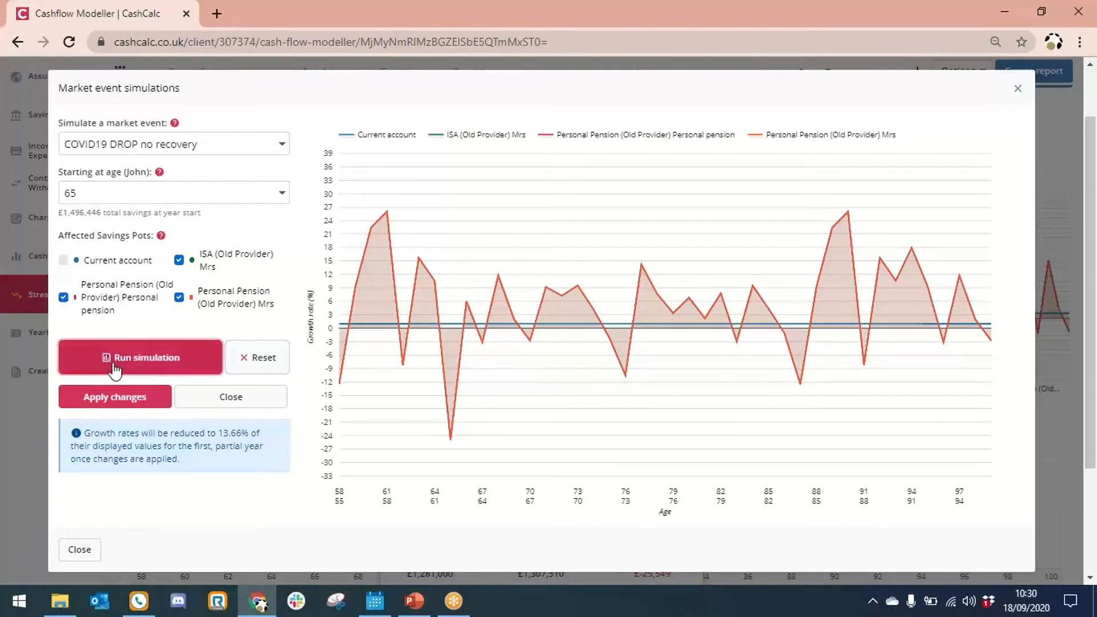
pyautogui.click(114, 397)
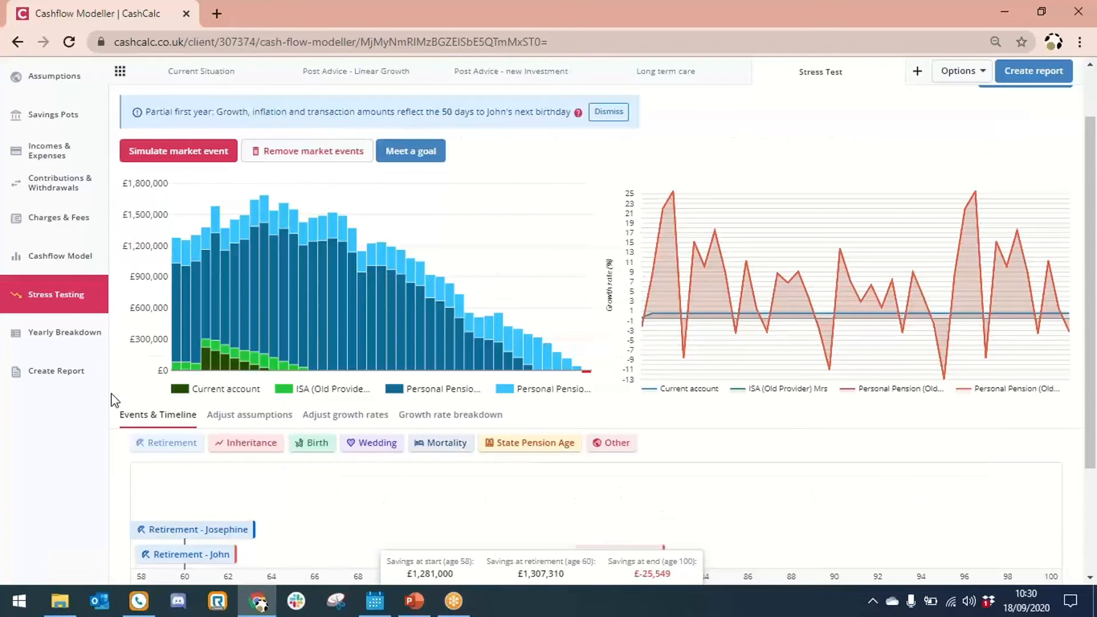
pyautogui.click(51, 256)
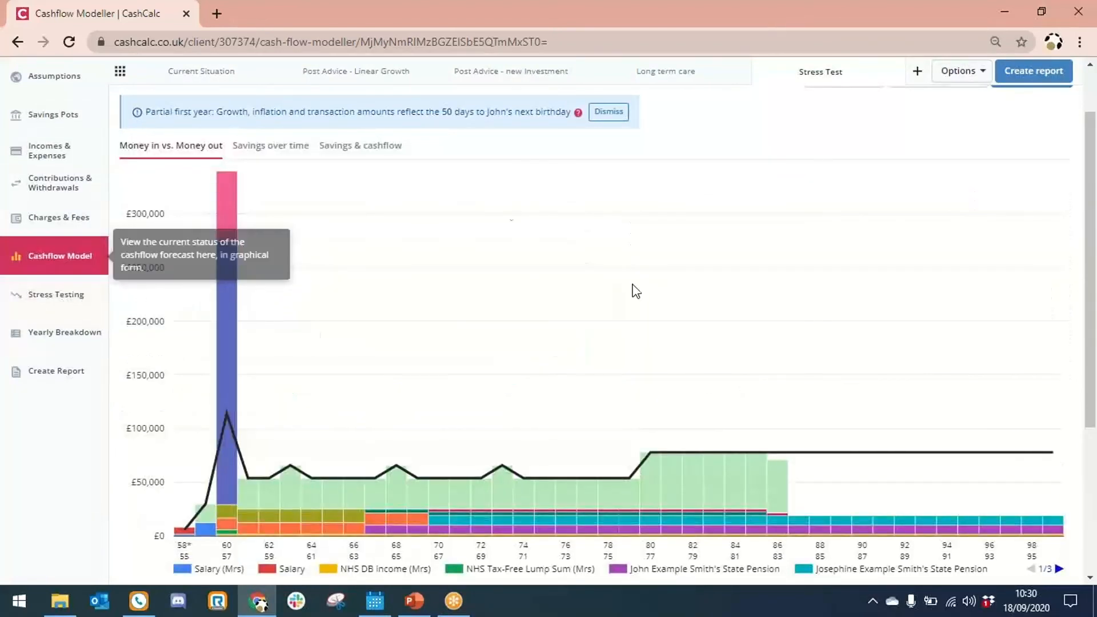
pyautogui.click(269, 149)
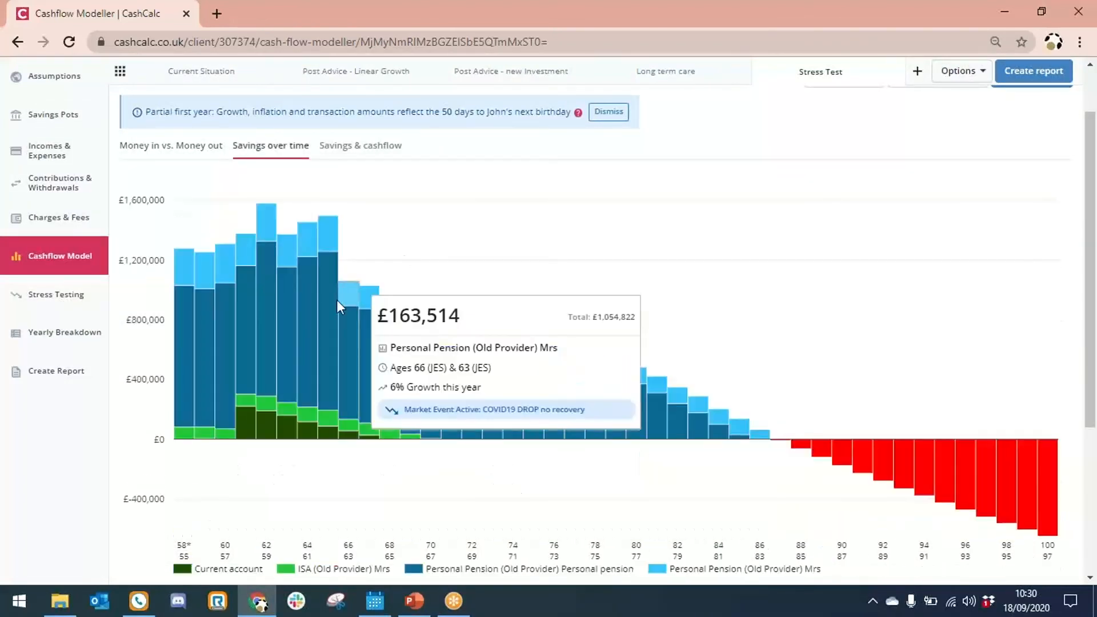
pyautogui.moveTo(309, 314)
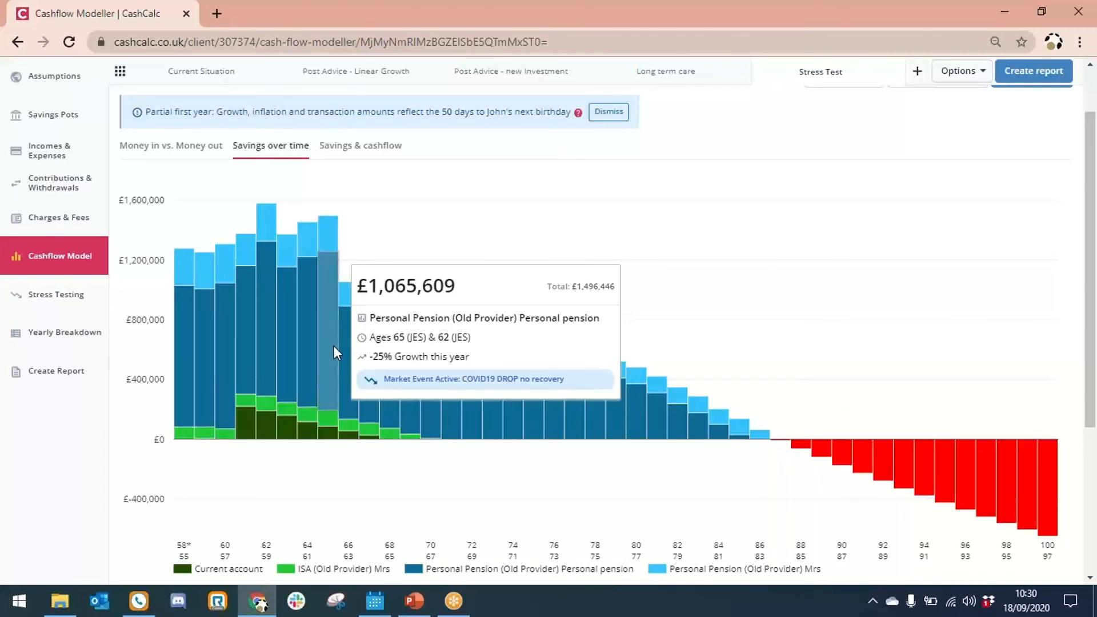
pyautogui.moveTo(365, 359)
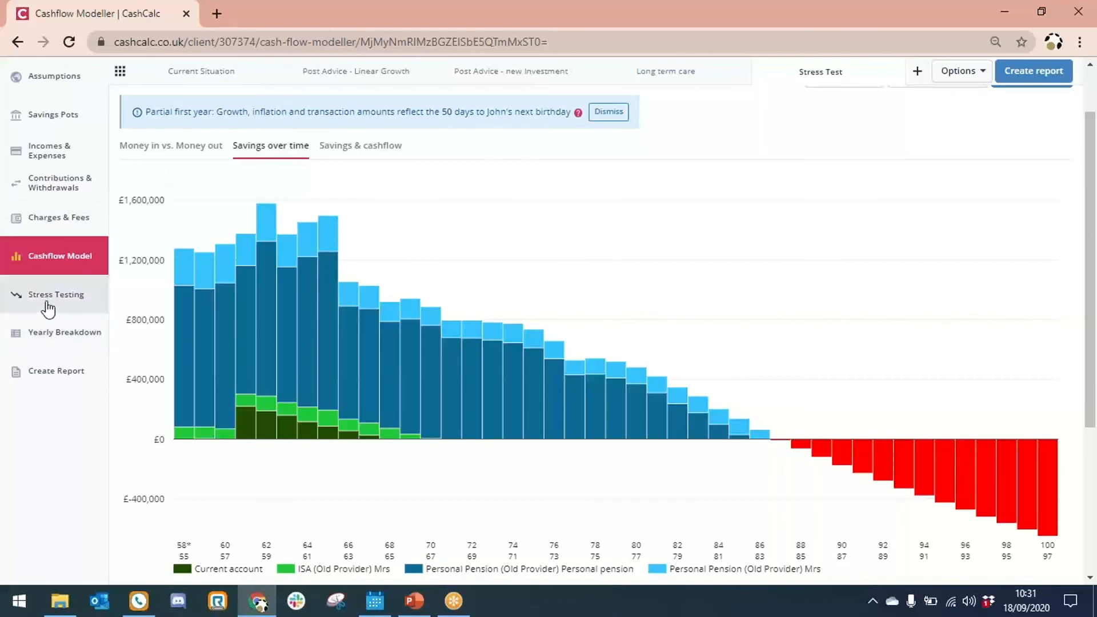
pyautogui.click(48, 306)
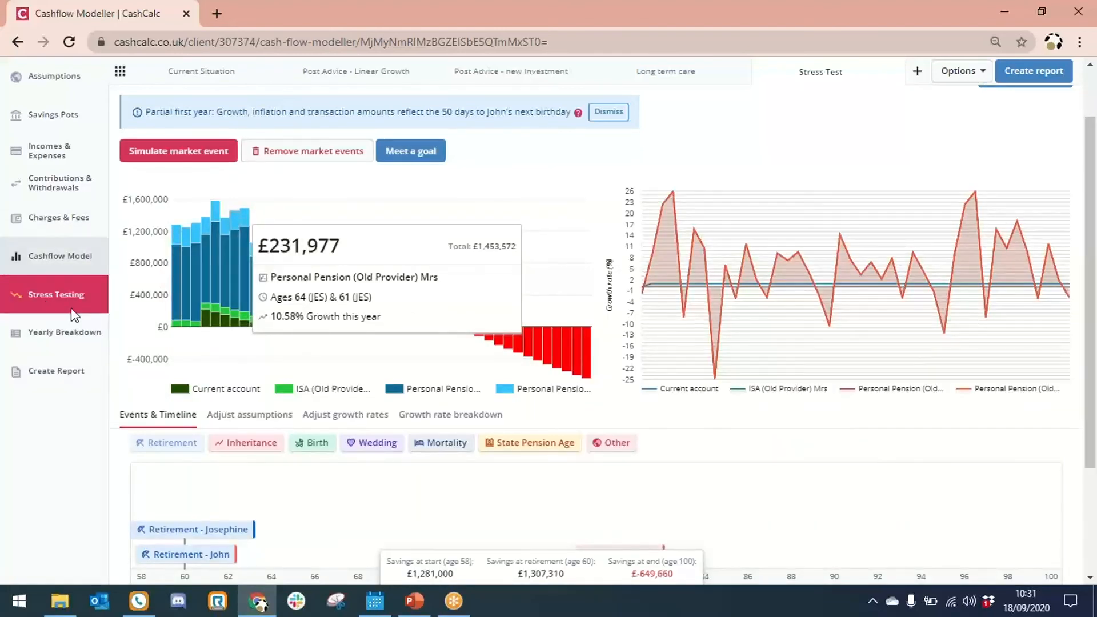
# Open Meet a goal, keep 'Don't run out of money' as the goal, and list the methods
pyautogui.click(414, 150)
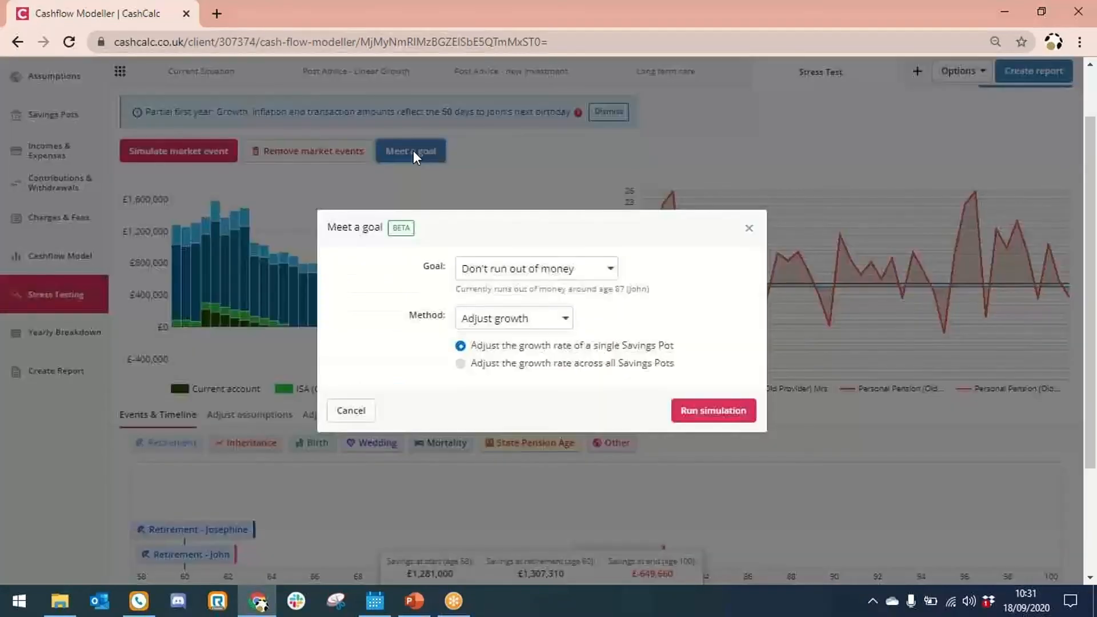
pyautogui.click(533, 276)
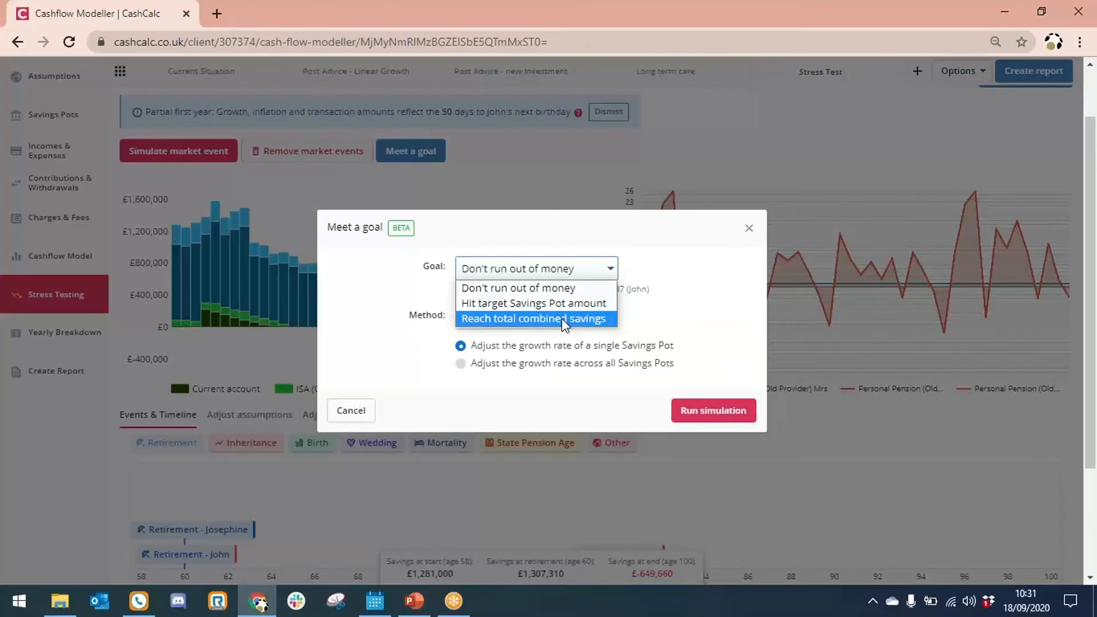
pyautogui.click(629, 312)
pyautogui.click(510, 318)
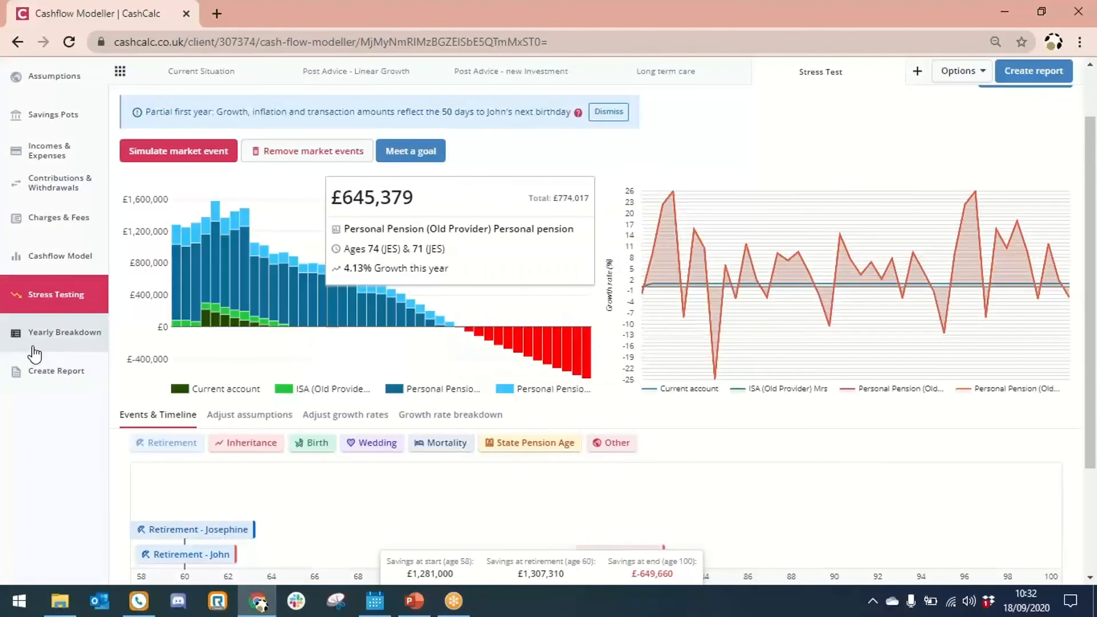
# Open the Yearly Breakdown table and expand the 2021 row to show its income, expenditure and withdrawals
pyautogui.click(34, 347)
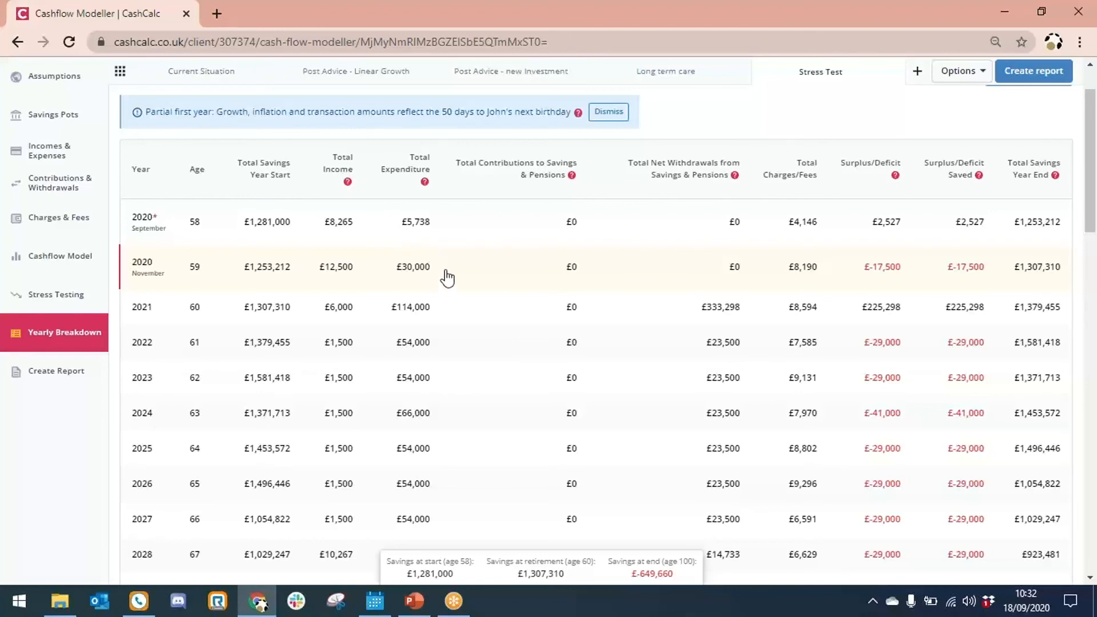
pyautogui.click(431, 319)
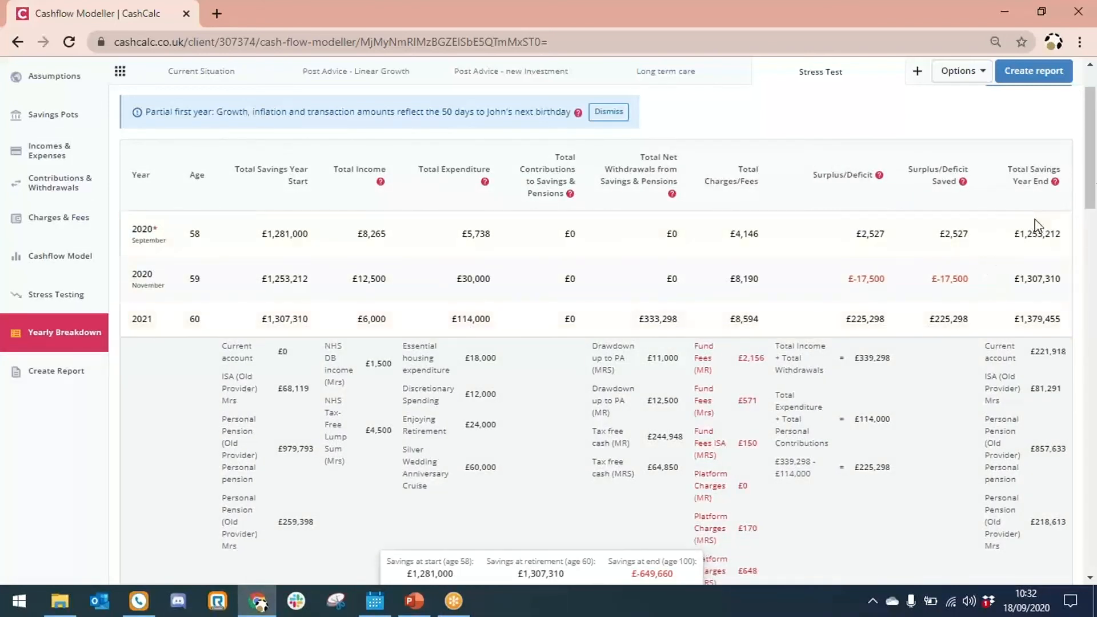
pyautogui.moveTo(1093, 170); pyautogui.dragTo(1093, 219)
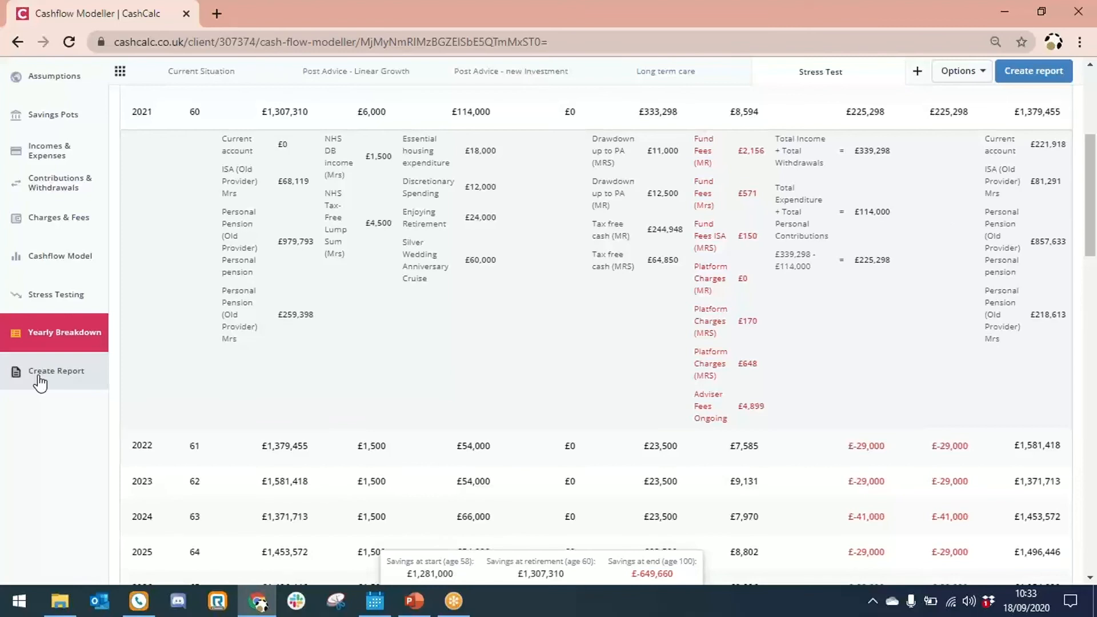
# Start a client report that includes an expanded yearly breakdown of selected years only
pyautogui.click(106, 382)
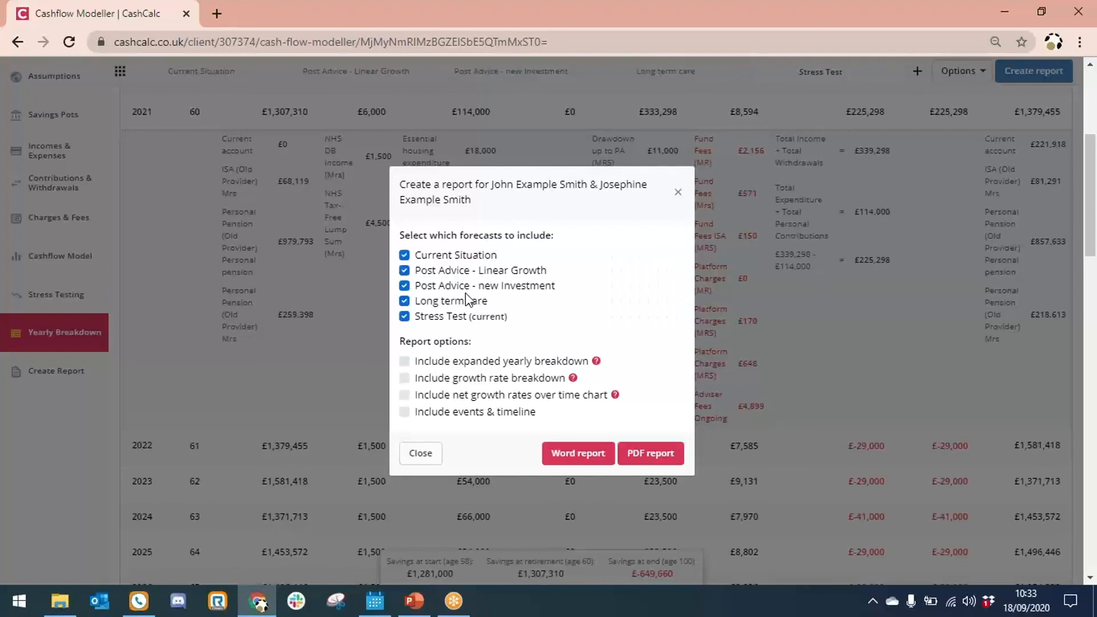
pyautogui.click(405, 361)
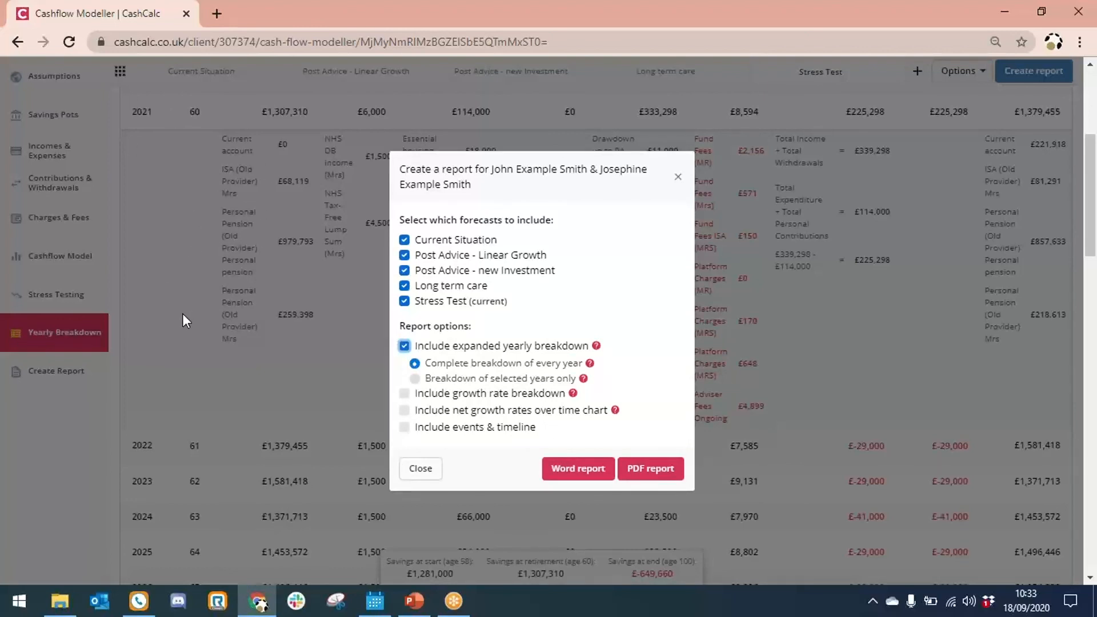
pyautogui.click(416, 379)
# Generate the Cashflow Forecast PDF report and view its opening pages
pyautogui.click(643, 473)
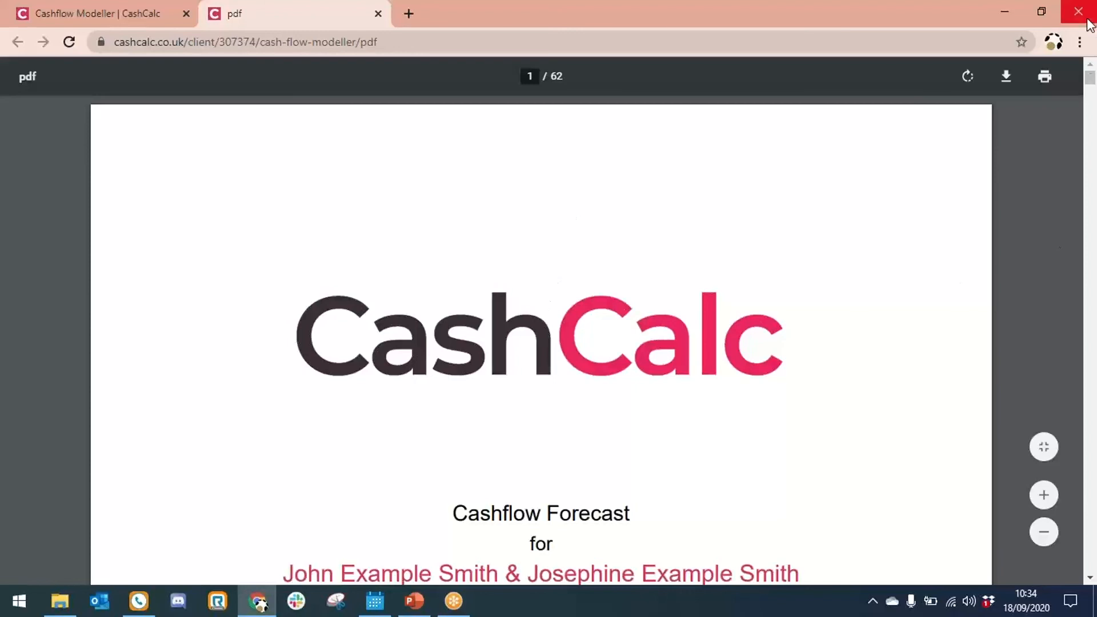
pyautogui.moveTo(1090, 78); pyautogui.dragTo(1090, 87)
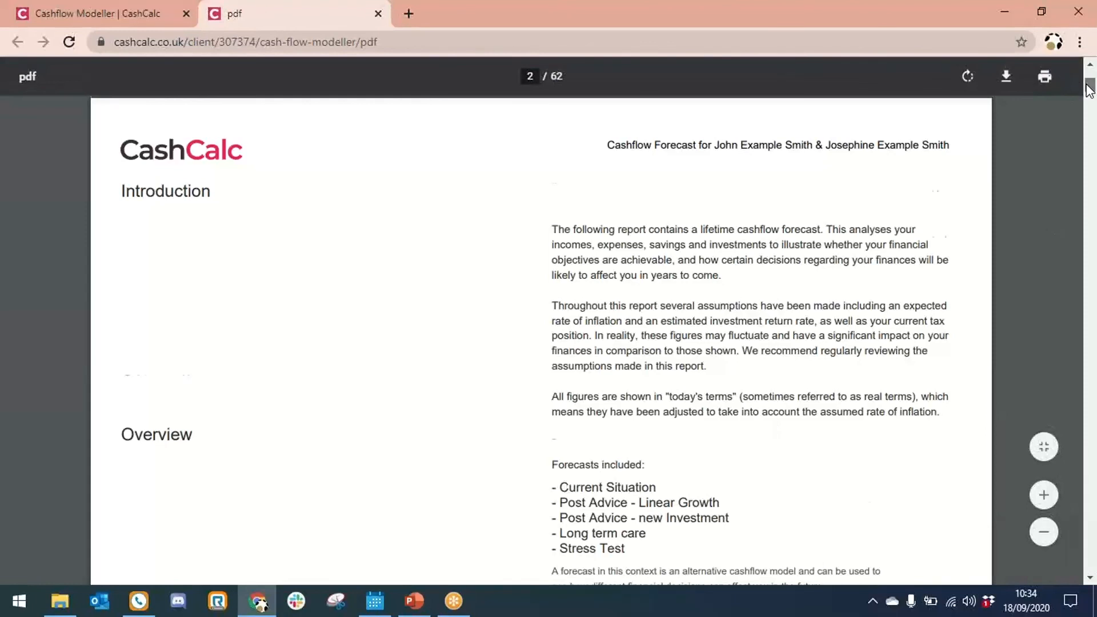
pyautogui.moveTo(1088, 85); pyautogui.dragTo(1089, 97)
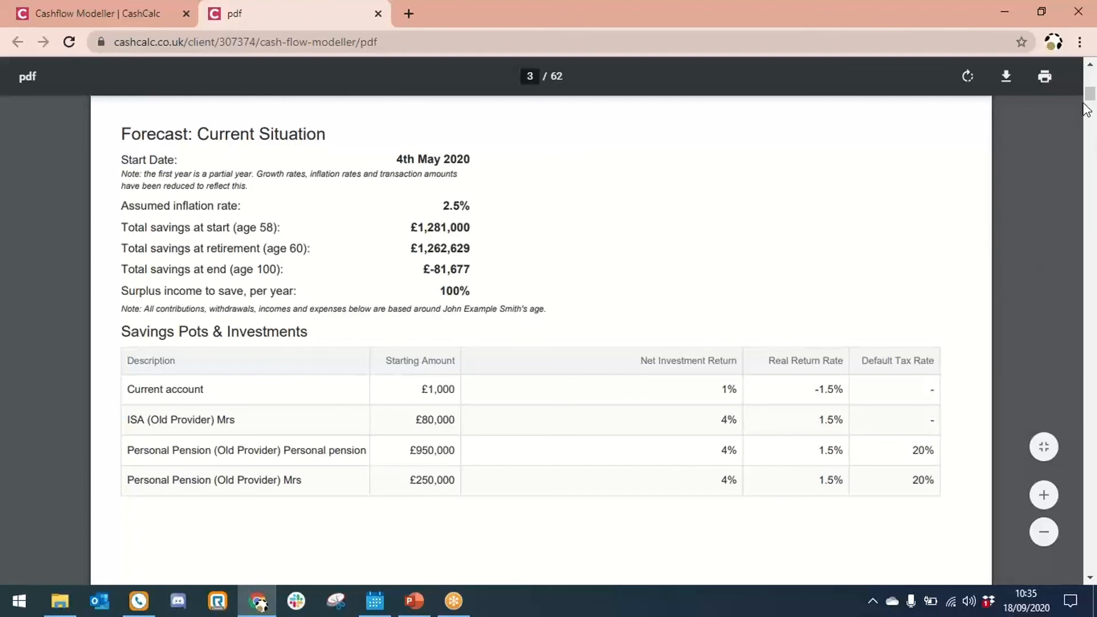
# Scroll through the report to the year-by-year breakdown tables on pages 11–14
pyautogui.scroll(-8, 1086, 109)
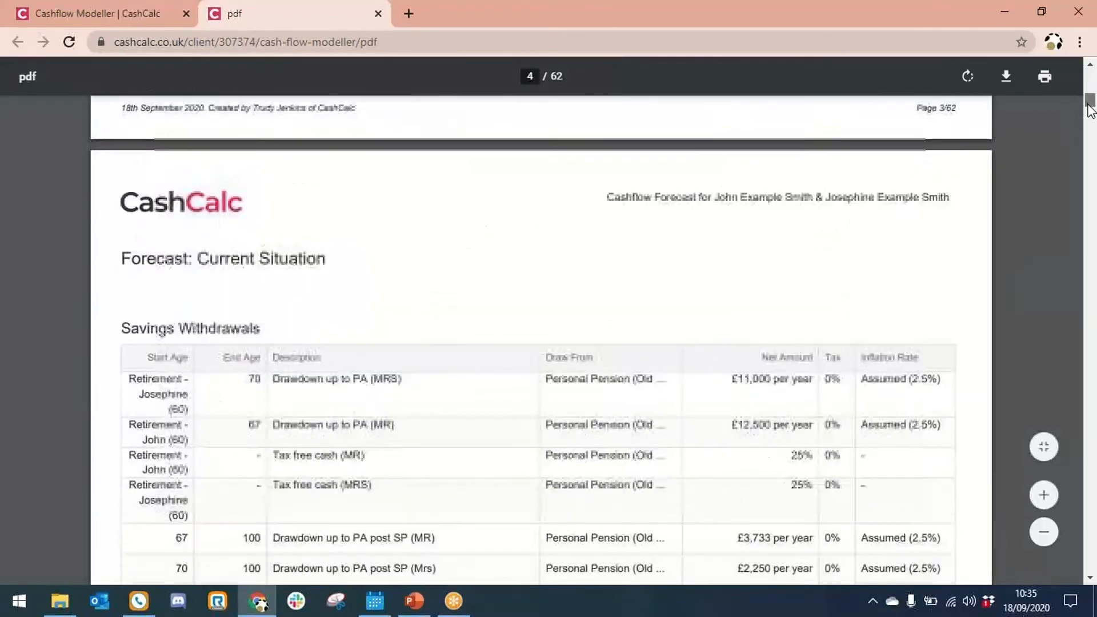
pyautogui.scroll(-3, 1089, 109)
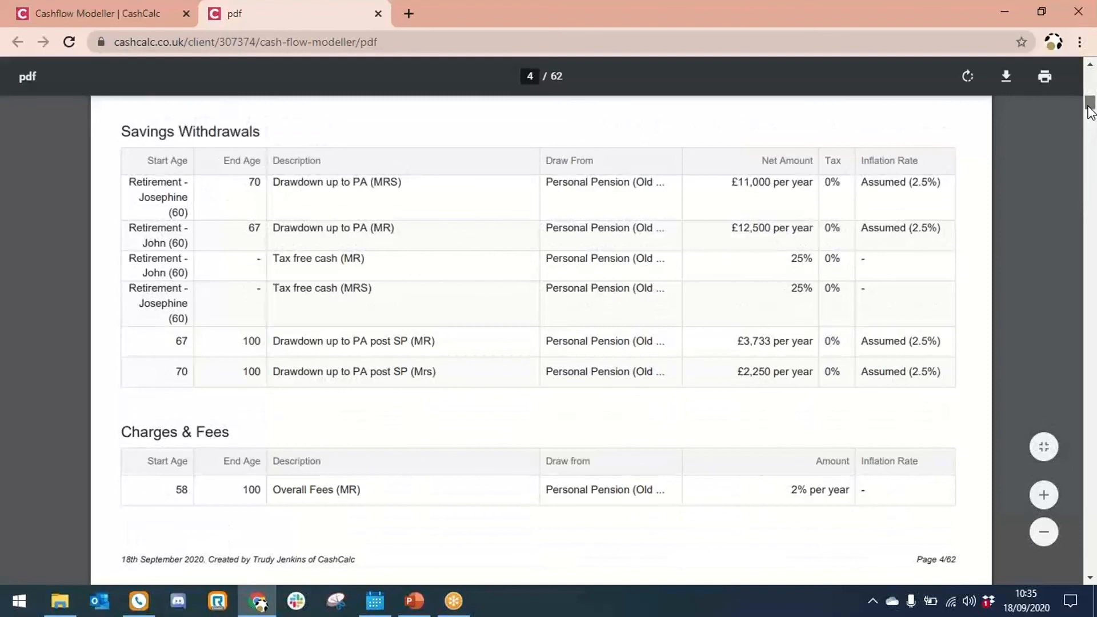
pyautogui.moveTo(1088, 107); pyautogui.dragTo(1094, 154)
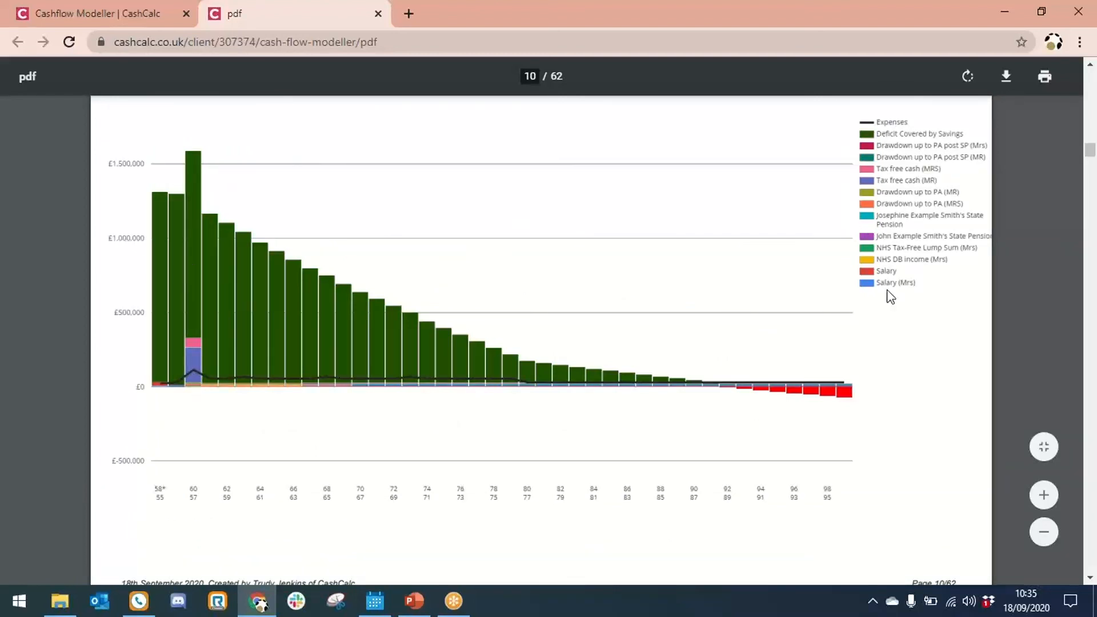
pyautogui.moveTo(1092, 152); pyautogui.dragTo(1092, 164)
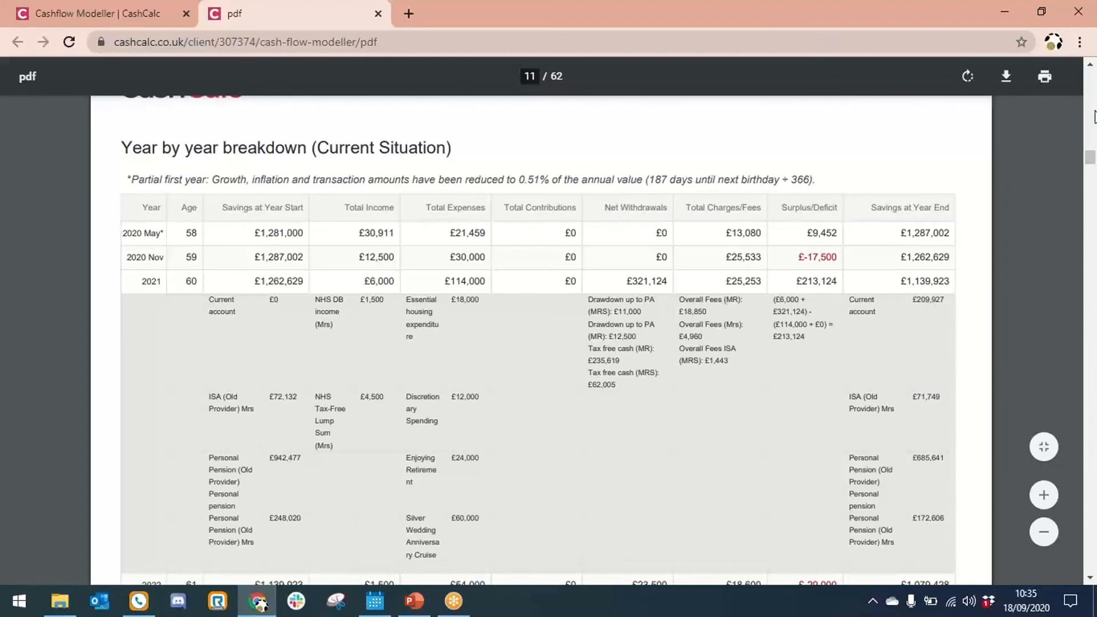
pyautogui.moveTo(1092, 156); pyautogui.dragTo(1094, 180)
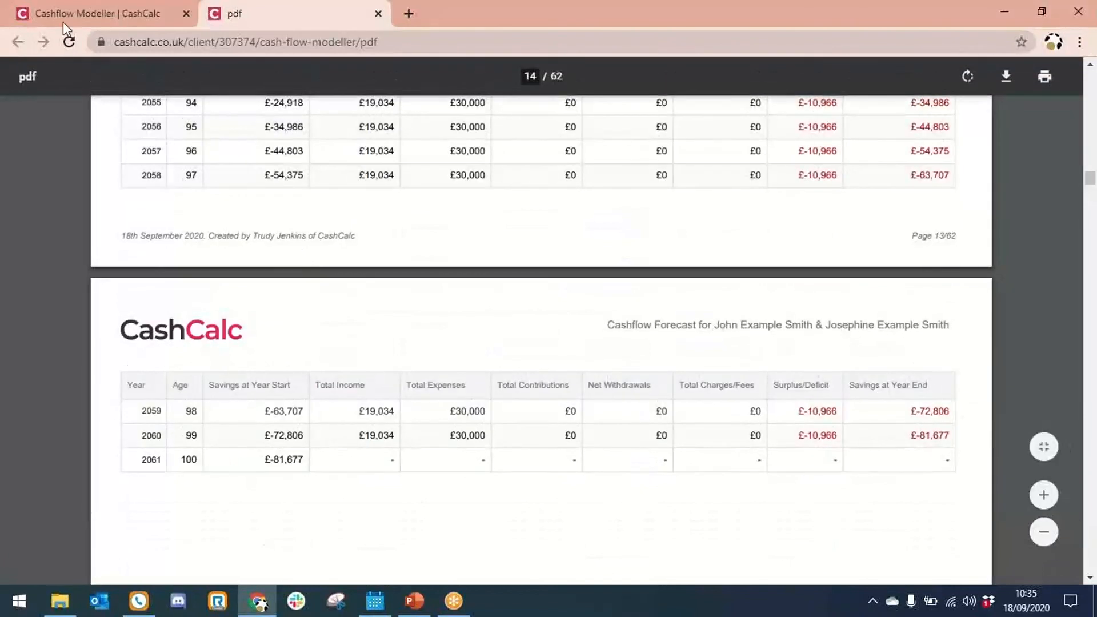
# Close the Create report dialog and move through My Account's Branding to the Integrations settings
pyautogui.click(46, 12)
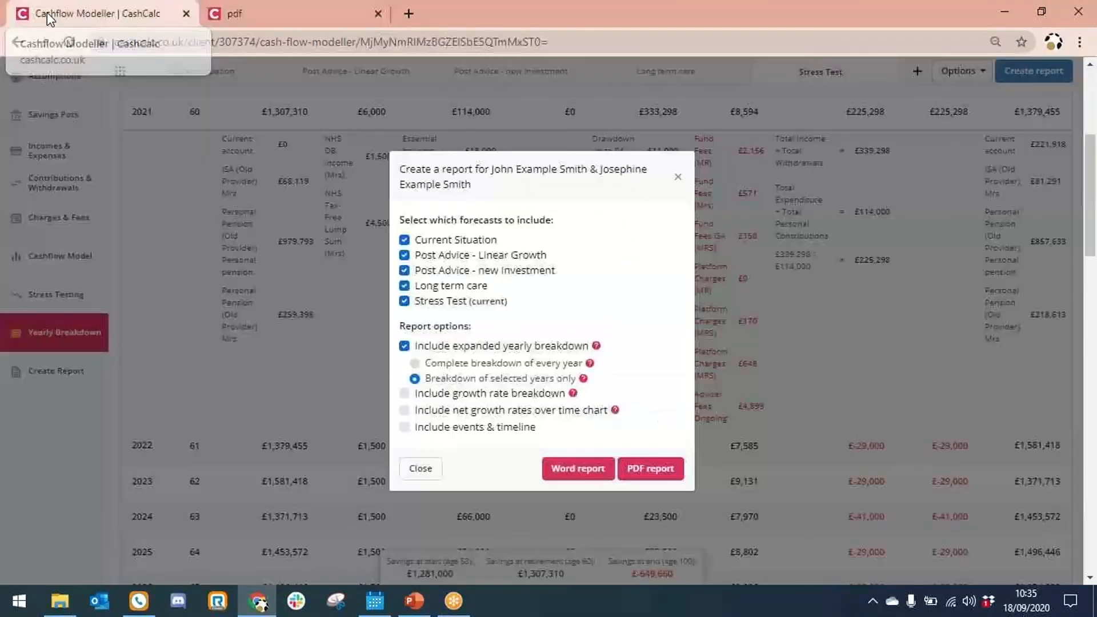
pyautogui.click(680, 179)
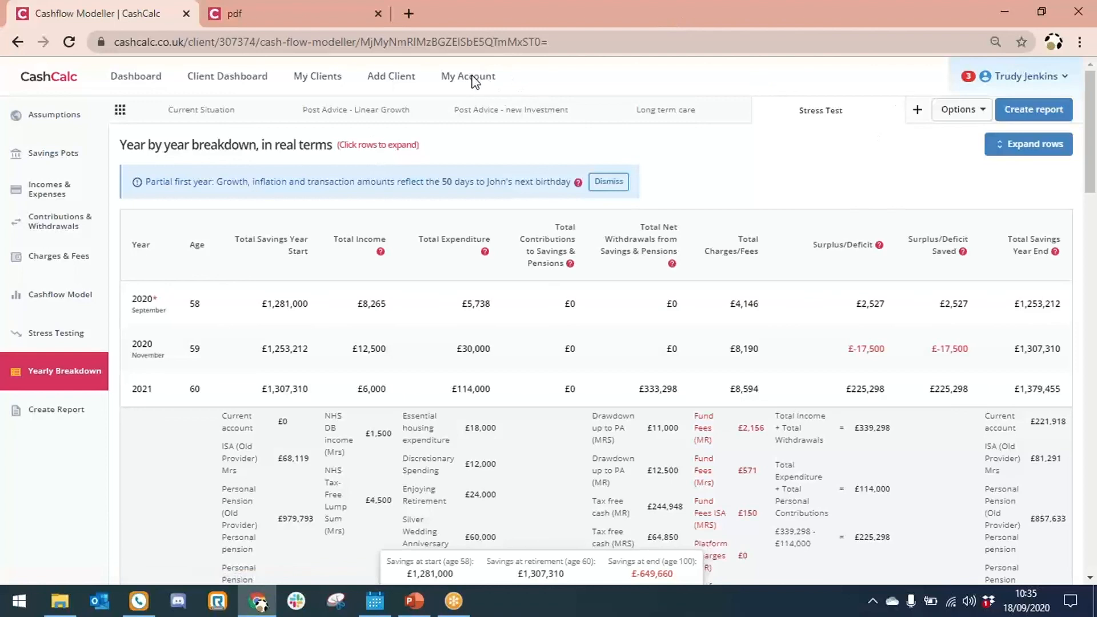
pyautogui.click(473, 81)
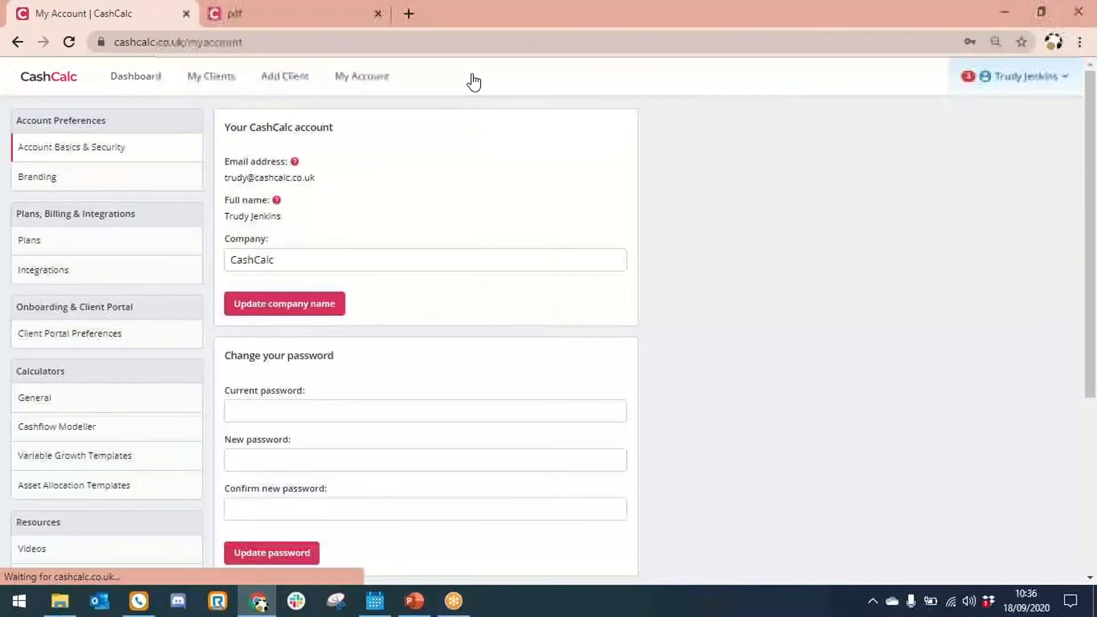
pyautogui.click(39, 177)
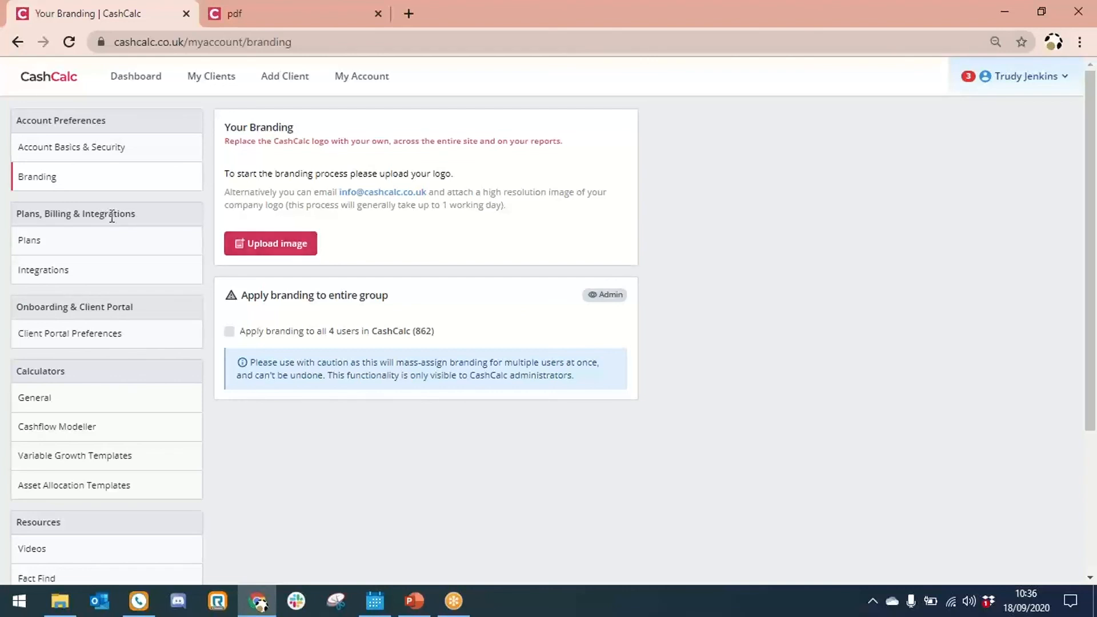
pyautogui.click(63, 276)
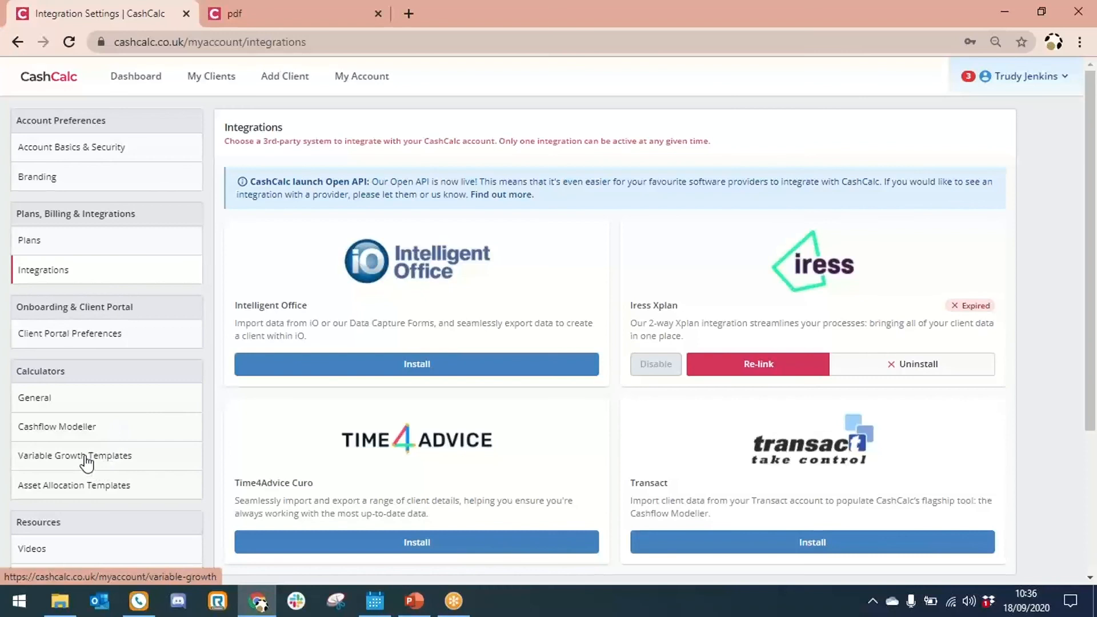
# In Variable Growth Templates, start a new fund / benchmark modelled over 24 years
pyautogui.click(85, 457)
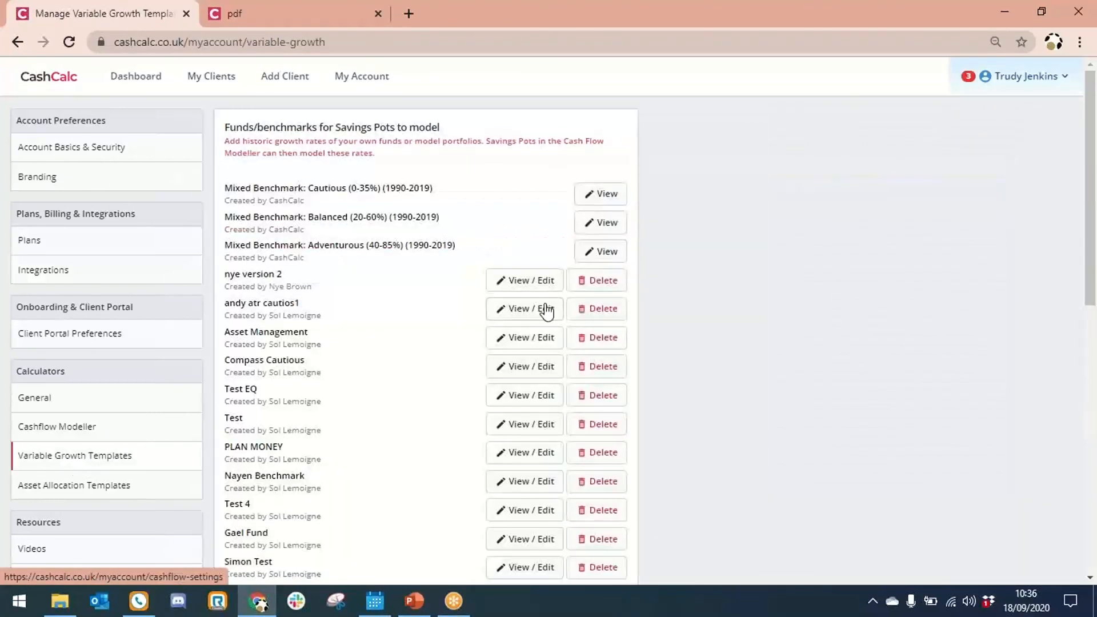
pyautogui.moveTo(1095, 164); pyautogui.dragTo(967, 367)
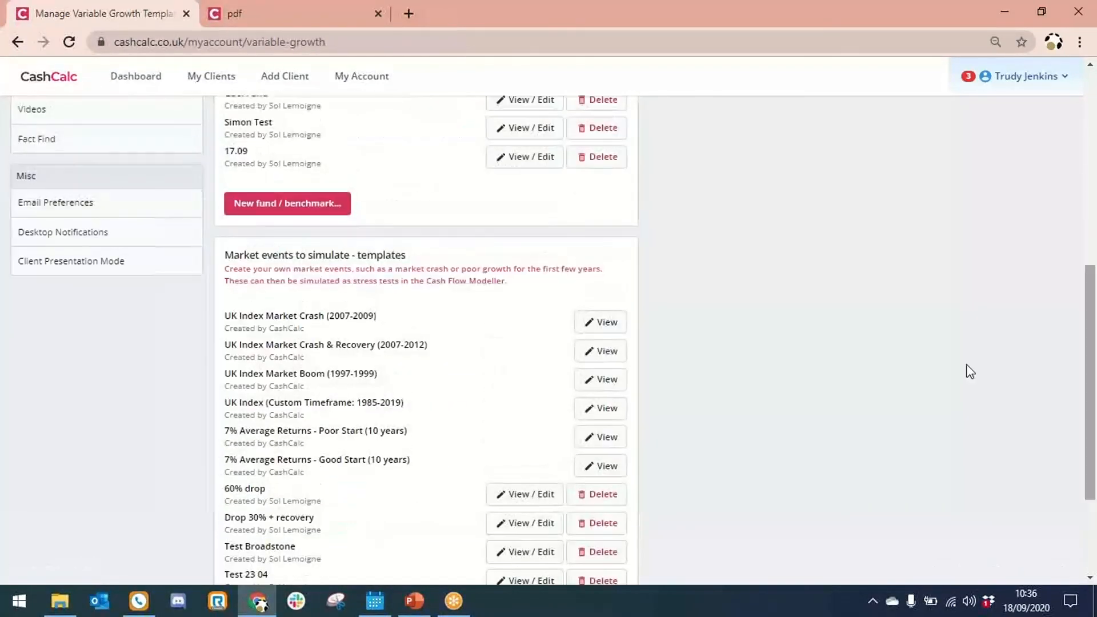
pyautogui.click(324, 216)
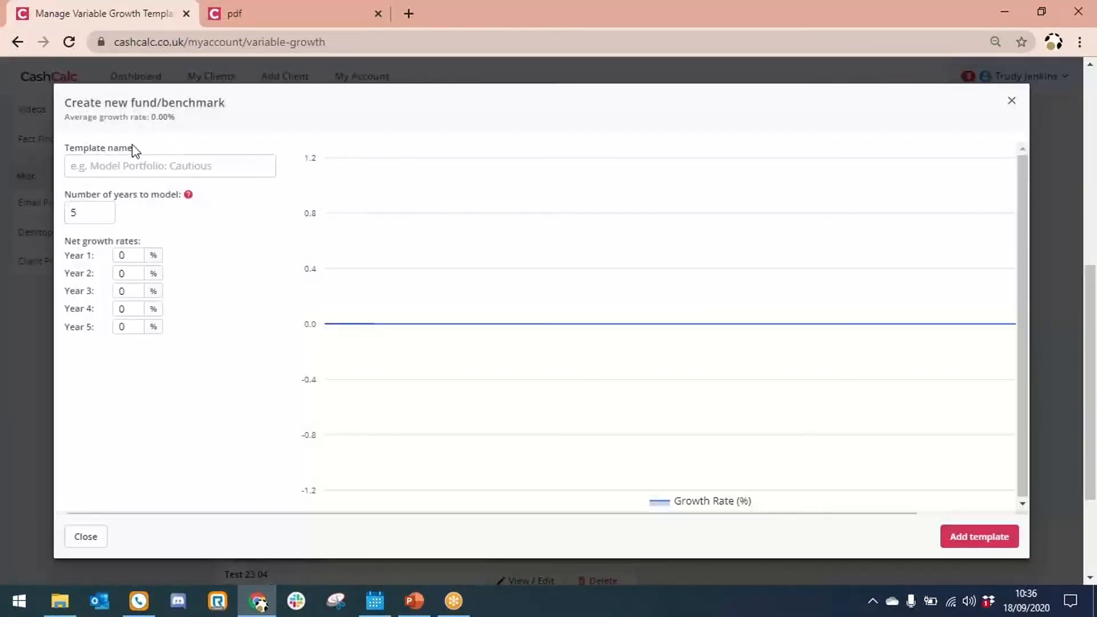
pyautogui.click(117, 171)
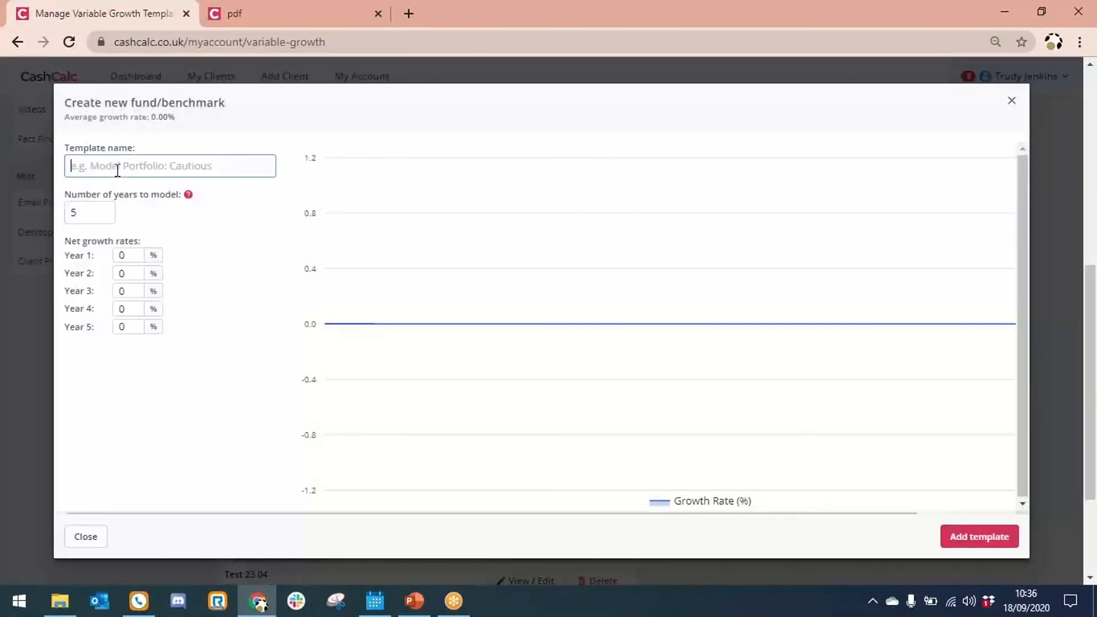
pyautogui.click(77, 214)
pyautogui.press('BackSpace')
pyautogui.write('2')
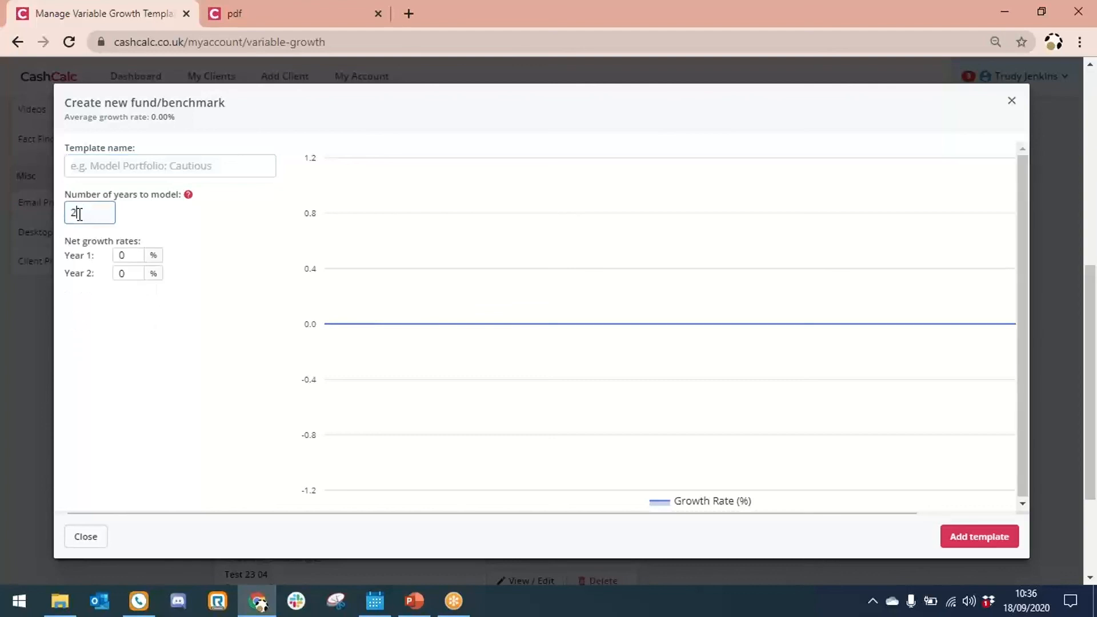
pyautogui.write('4')
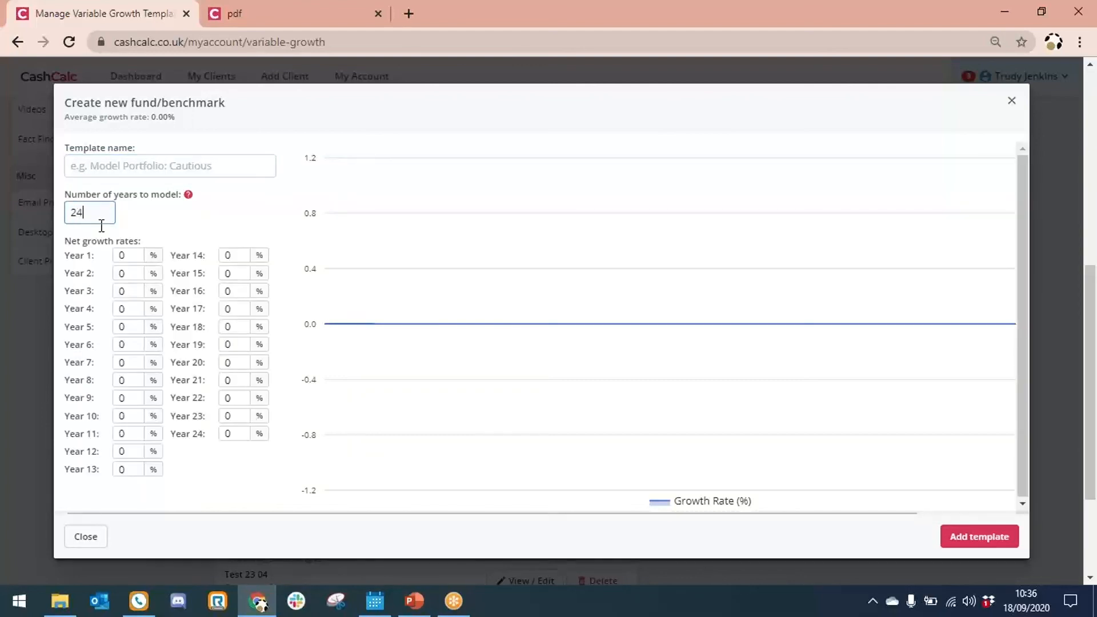
# Enter Year 1 growth -2 and Year 2 growth 5, then discard the fund and scroll the templates list
pyautogui.click(126, 260)
pyautogui.write('-2')
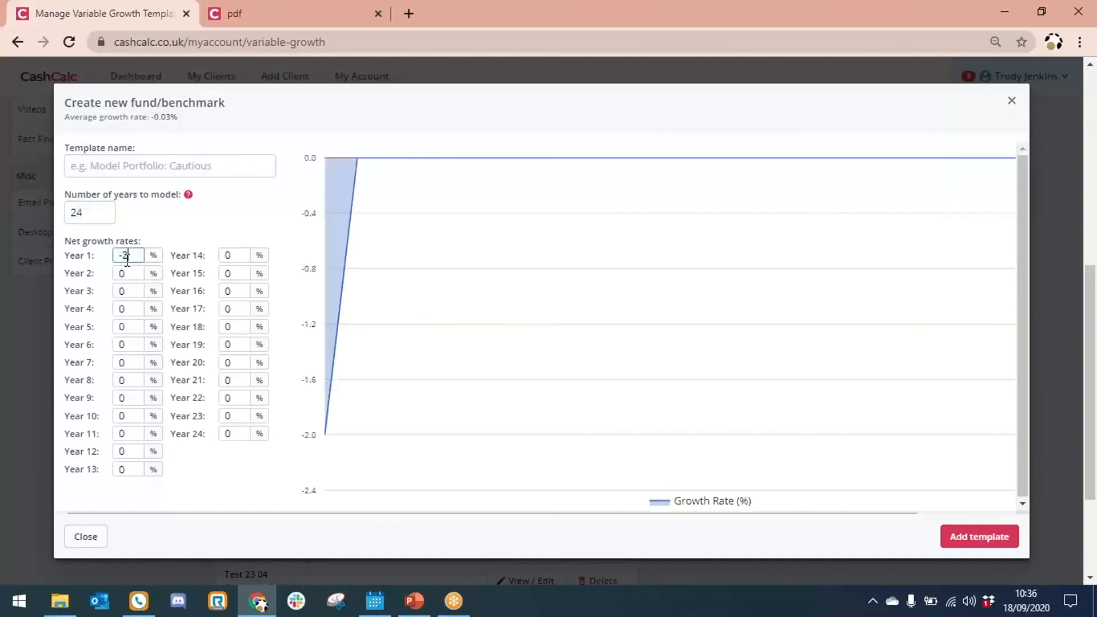
pyautogui.click(128, 276)
pyautogui.write('5')
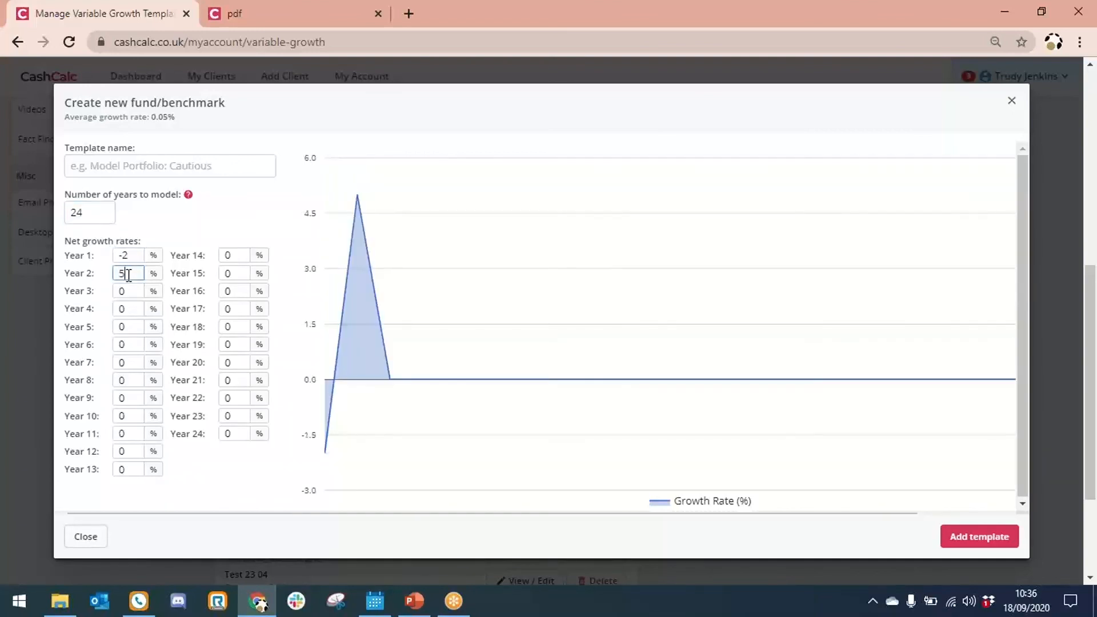
pyautogui.click(129, 291)
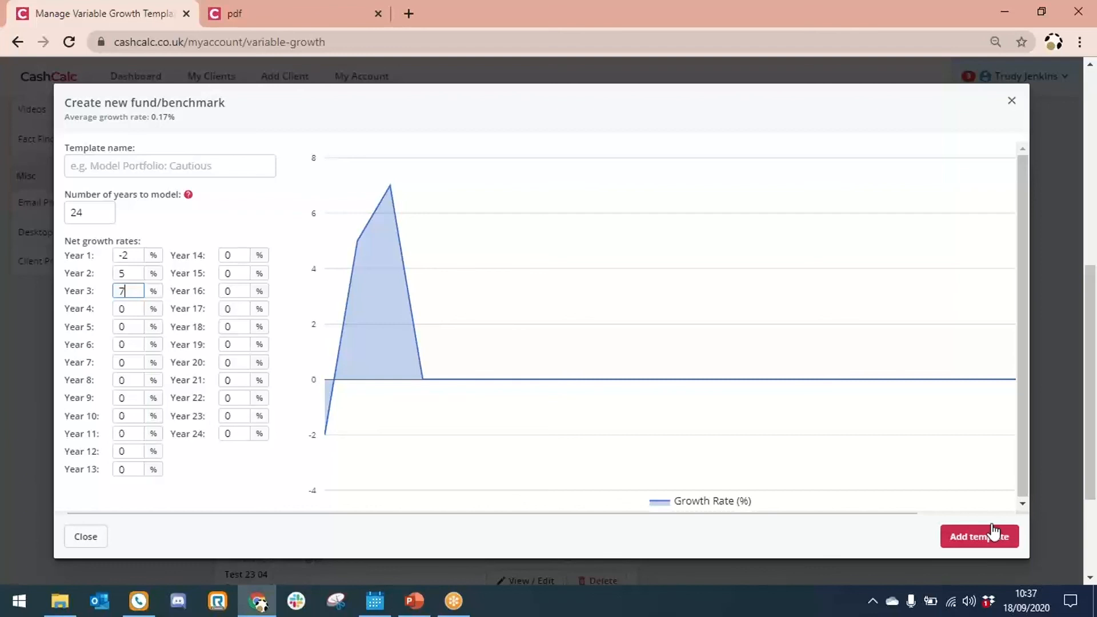
pyautogui.click(1012, 108)
pyautogui.scroll(-3, 1095, 428)
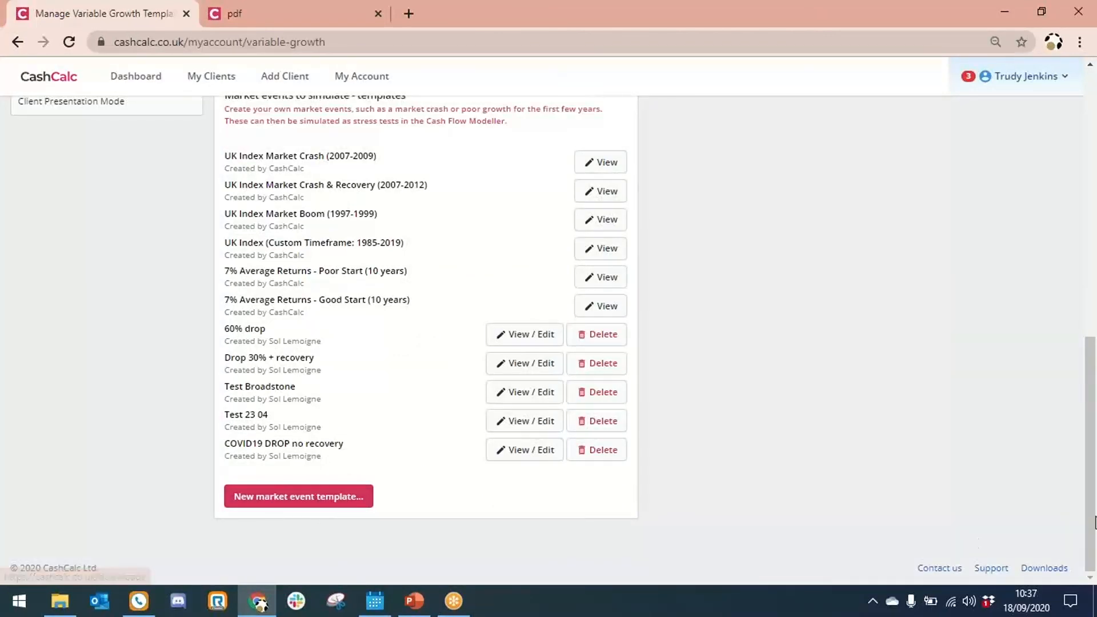
pyautogui.moveTo(1095, 521); pyautogui.dragTo(1095, 314)
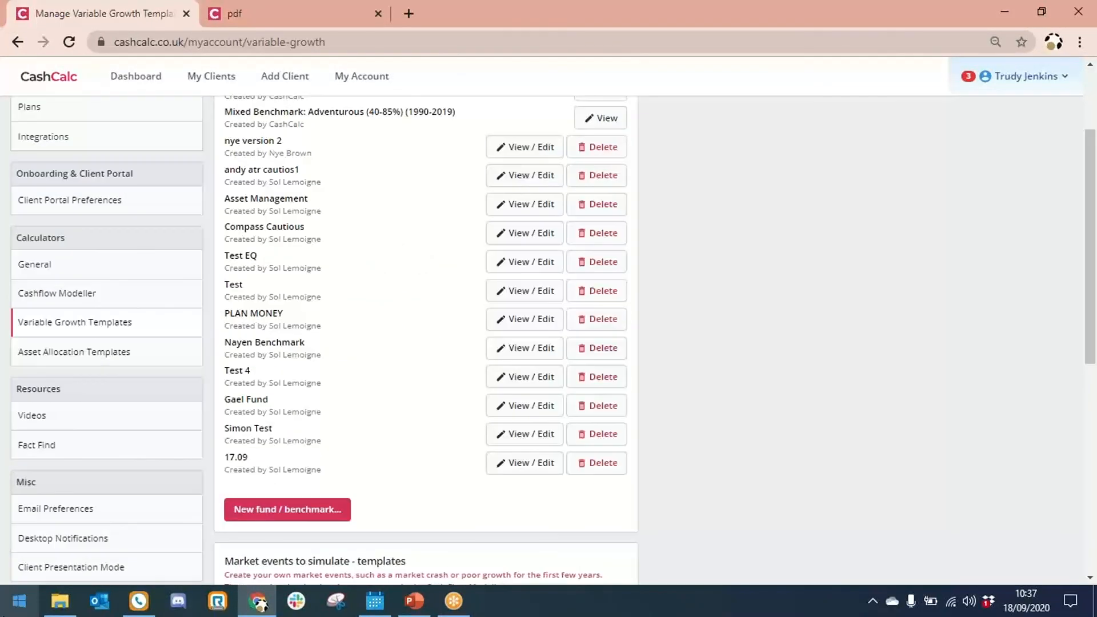
# Review the rresdty template under Asset Allocation Templates, close it unchanged, and go to My Clients
pyautogui.click(63, 357)
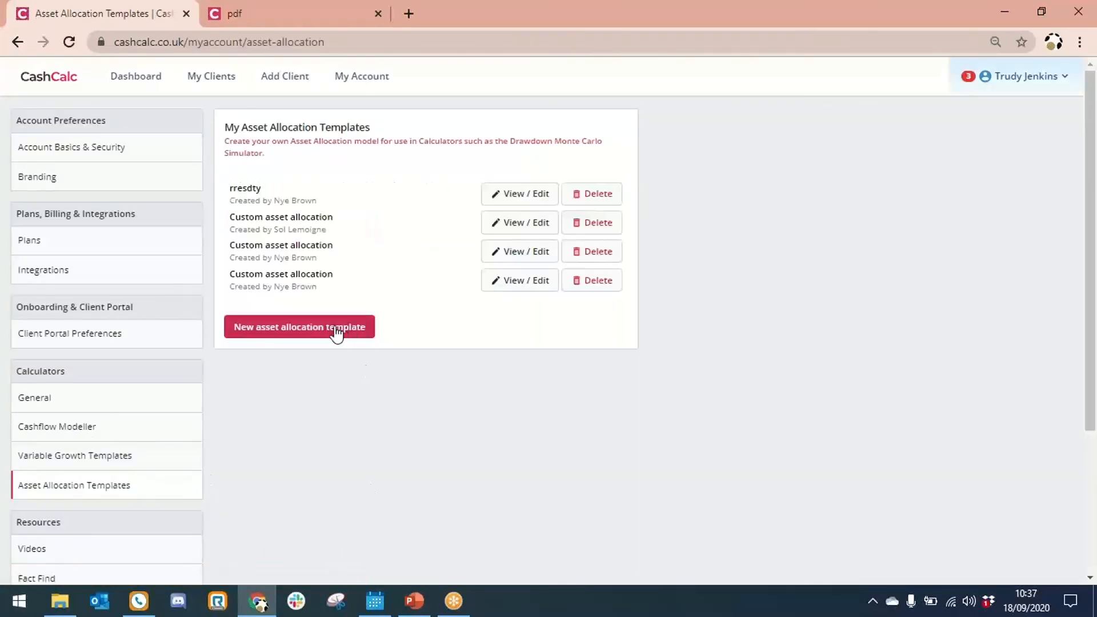
pyautogui.click(508, 200)
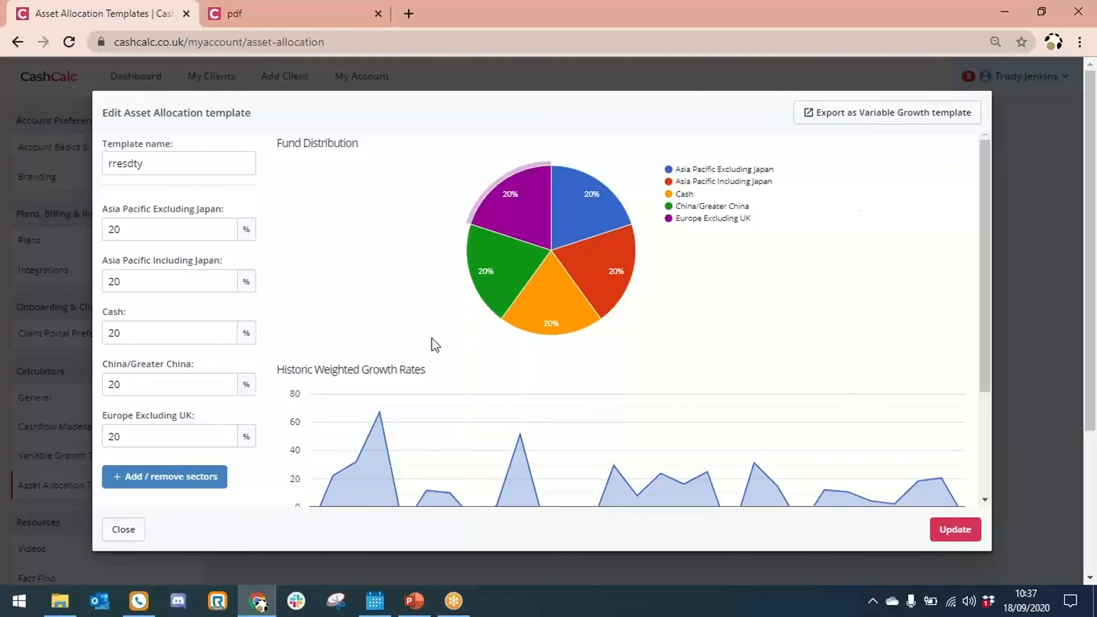
pyautogui.click(131, 526)
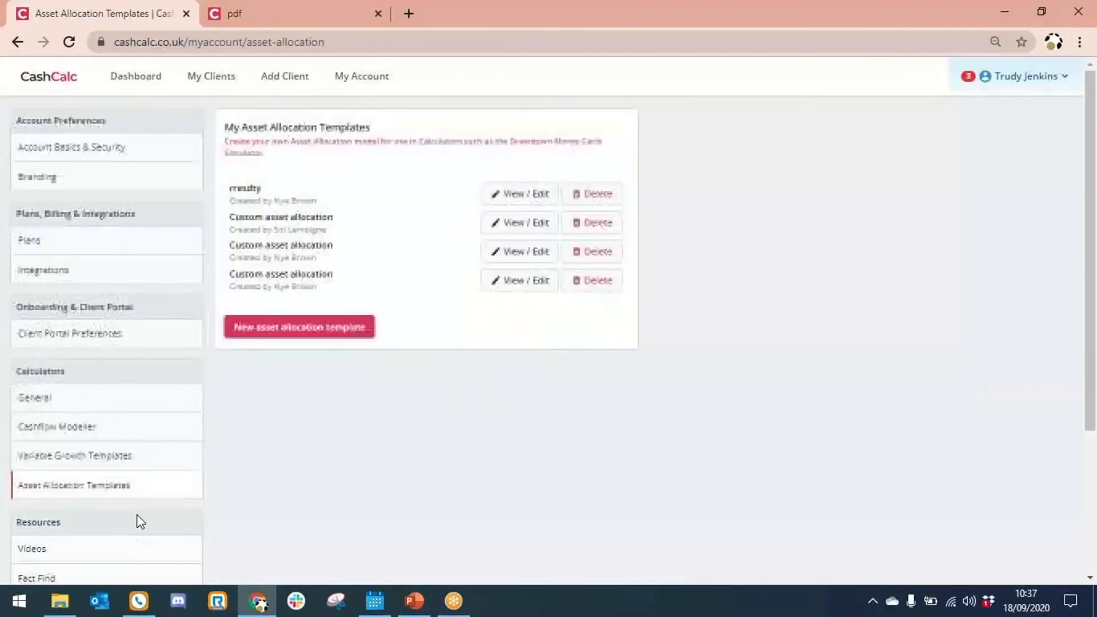
pyautogui.click(225, 87)
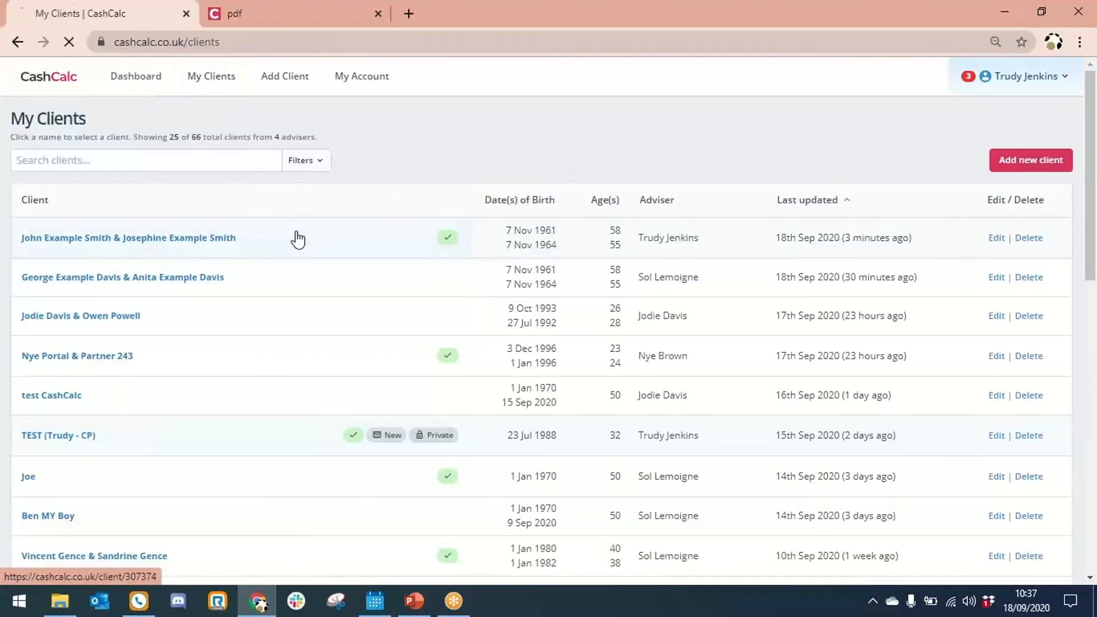
# Open the example client and show the Telephone support details with 9am–5pm Monday–Friday hours
pyautogui.click(298, 239)
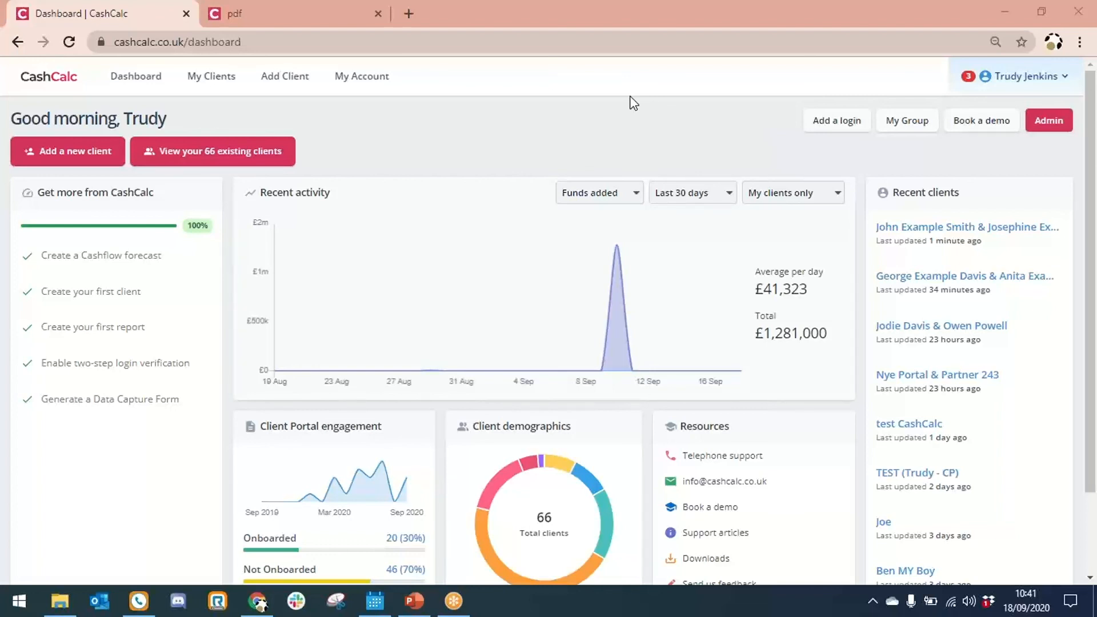
pyautogui.click(723, 461)
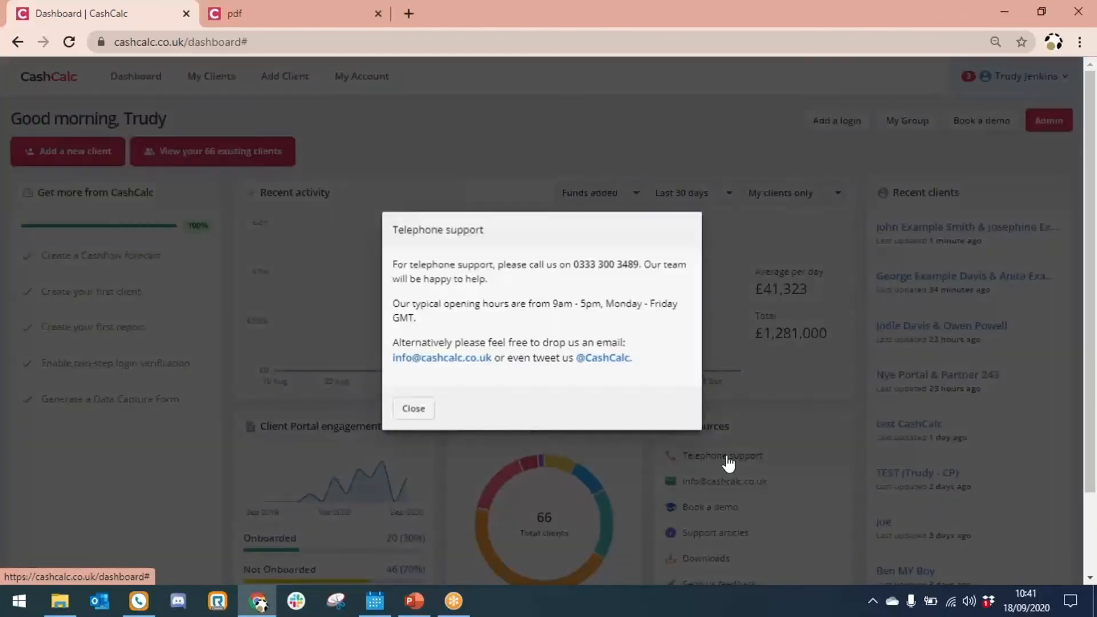